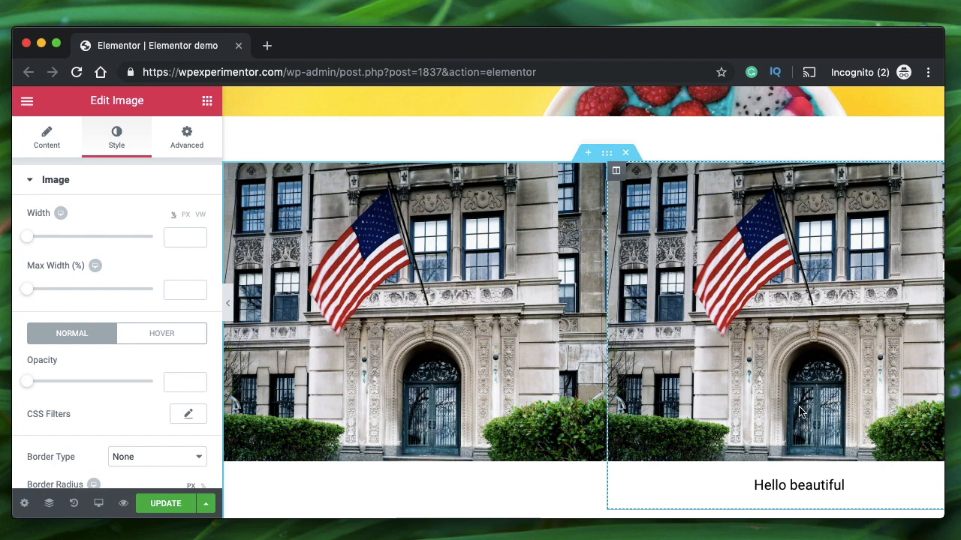
Step: Add an Image widget to the empty drop area below the "Hello beautiful" caption
mouse_move(459, 296)
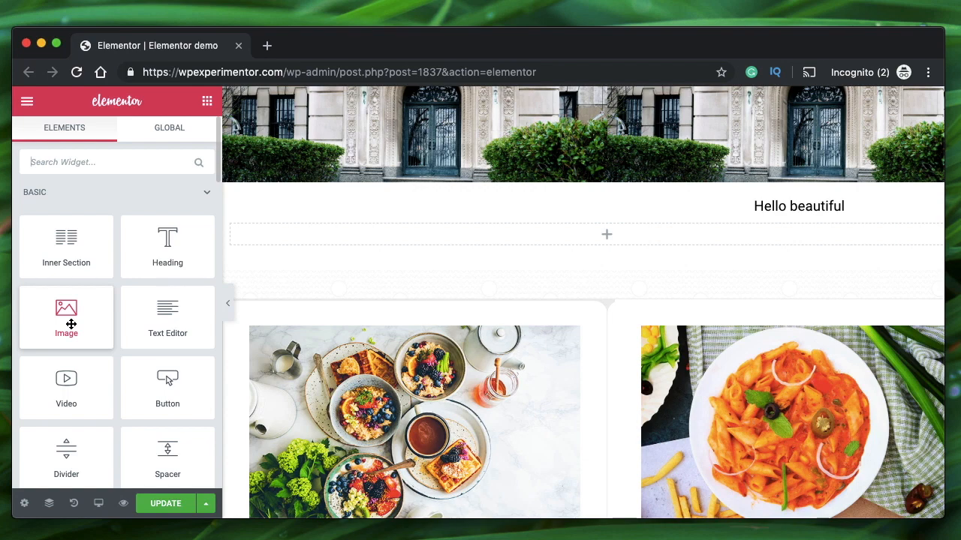
drag(70, 323, 538, 234)
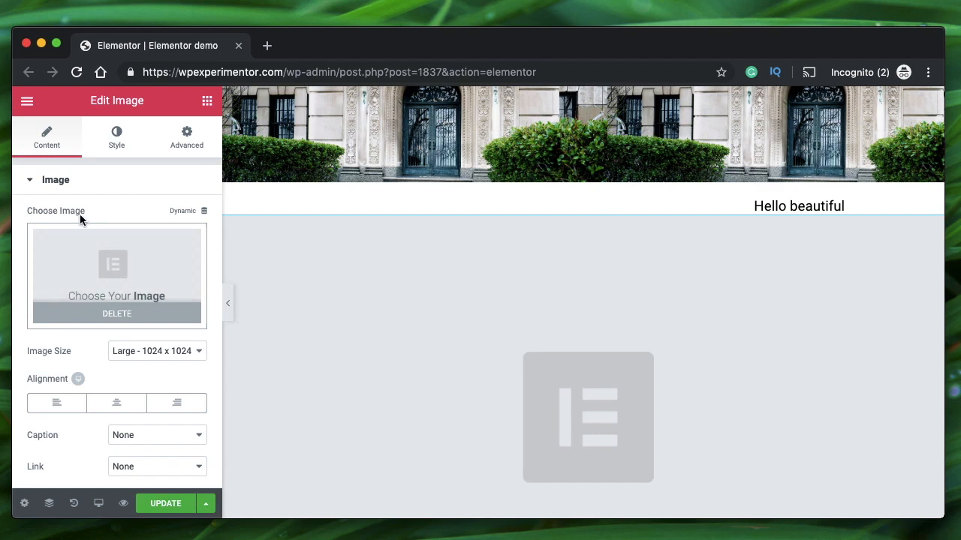
Step: Try Site Logo as the widget's dynamic image source, clear it, and briefly open and close the media library
click(181, 213)
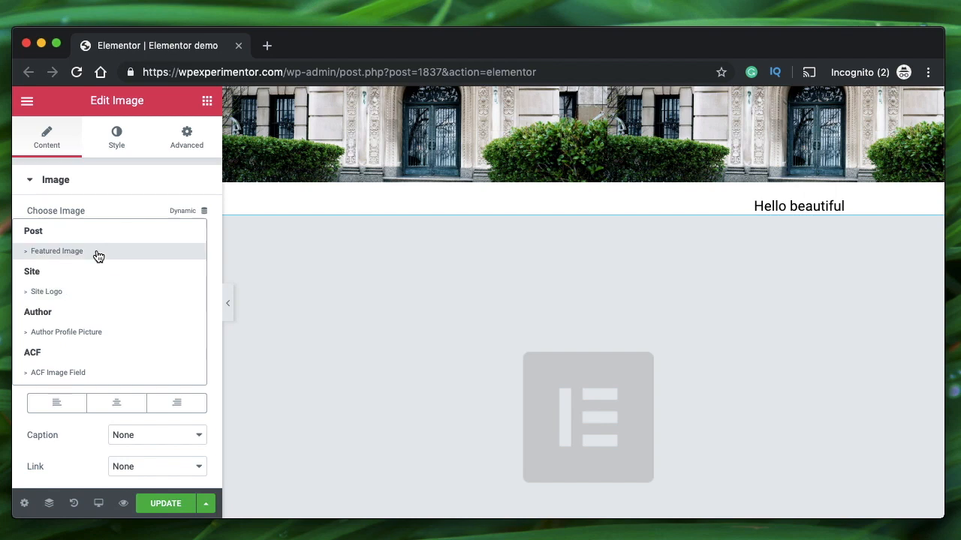
click(62, 291)
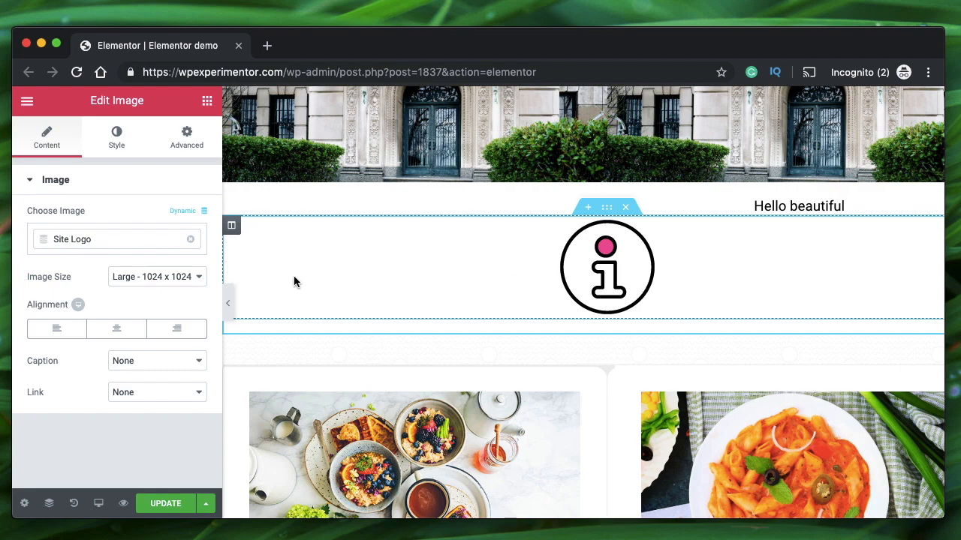
click(190, 239)
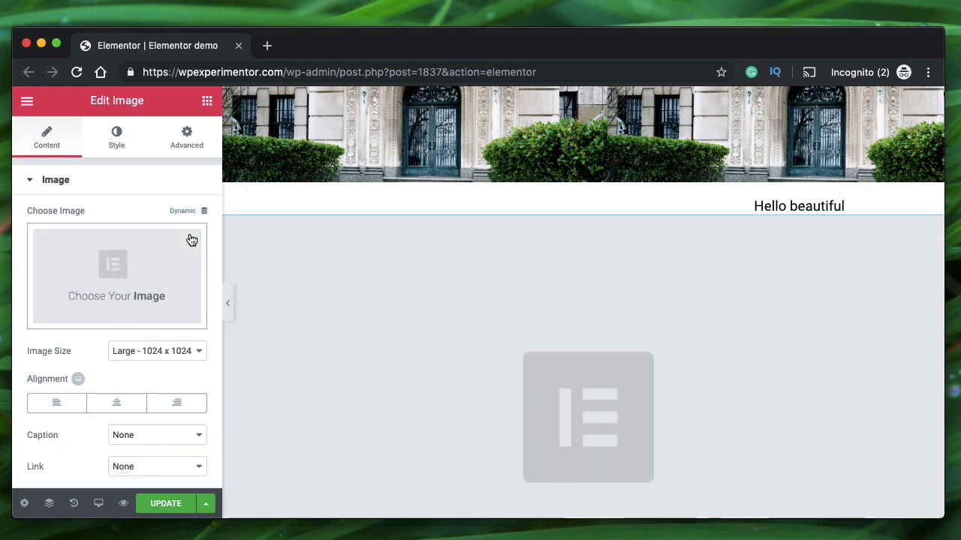
click(143, 241)
click(902, 130)
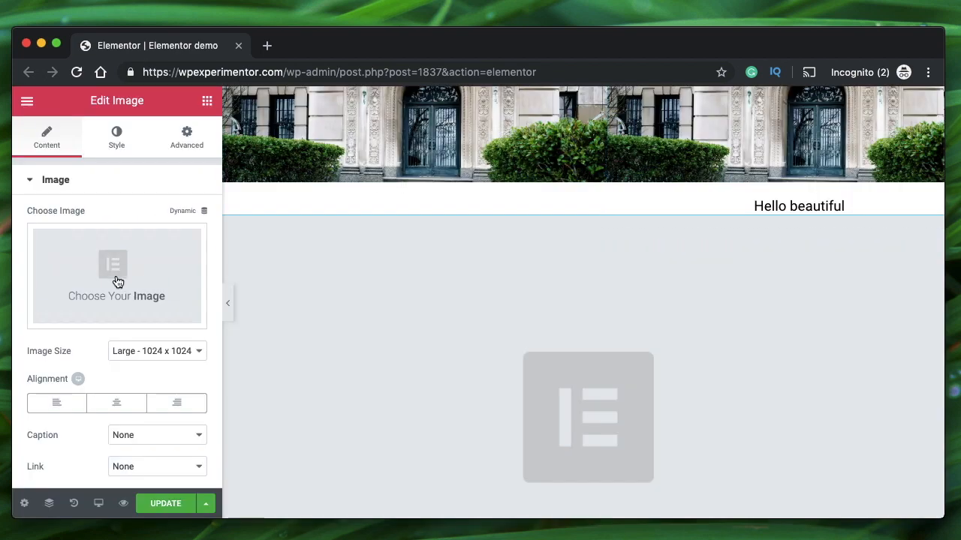
Step: Try Author Profile Picture as the widget's dynamic image source and remove it again
click(204, 211)
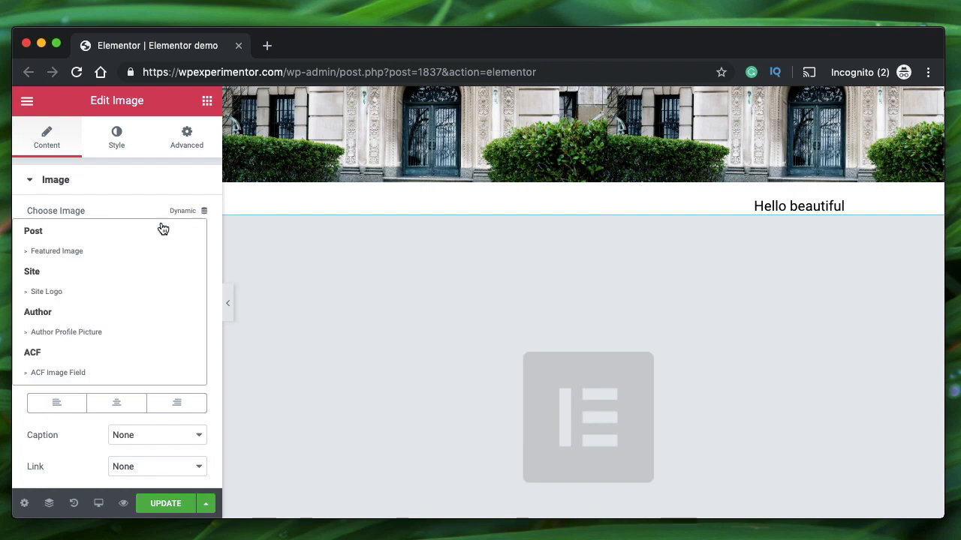
click(60, 332)
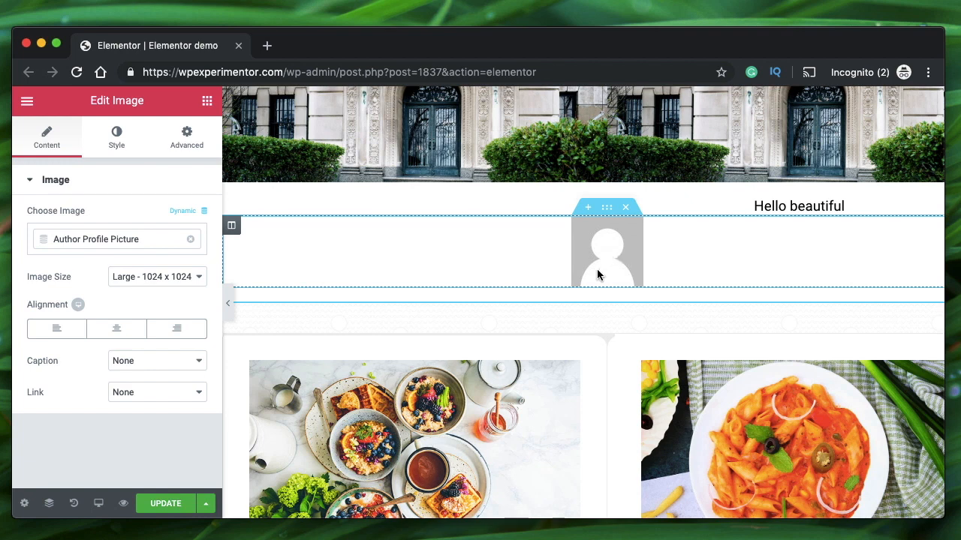
click(191, 240)
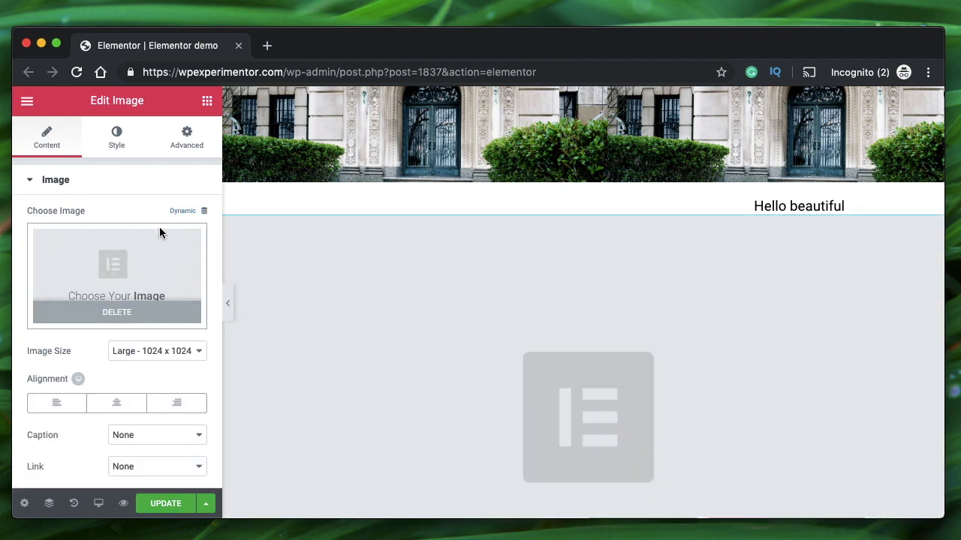
Step: Insert the city street photo 11.jpg from the media library into the new Image widget
scroll(461, 314, down, 1)
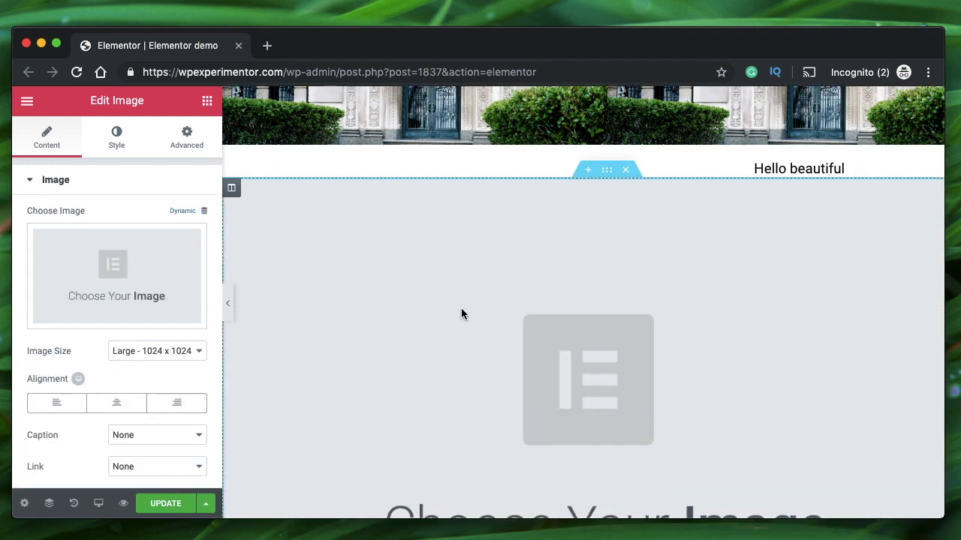
scroll(467, 272, down, 2)
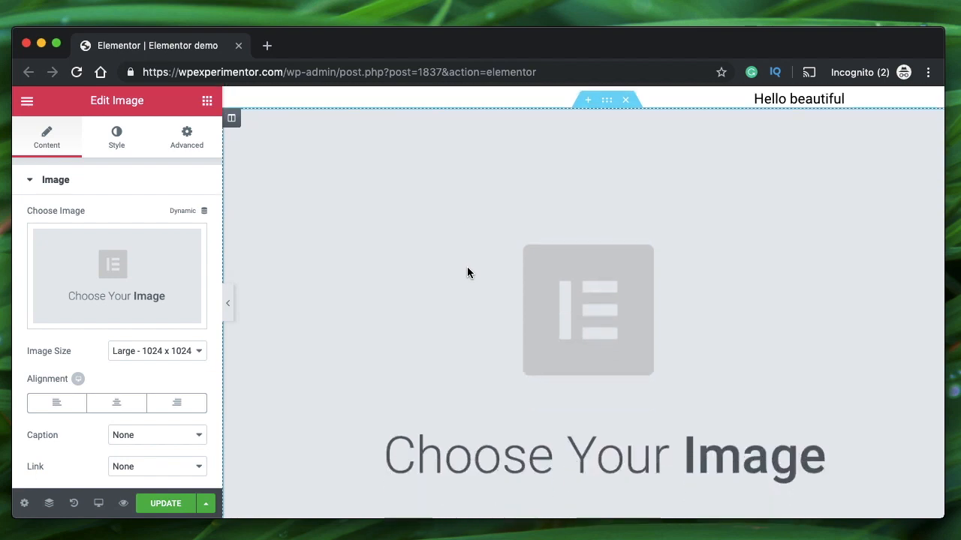
click(141, 240)
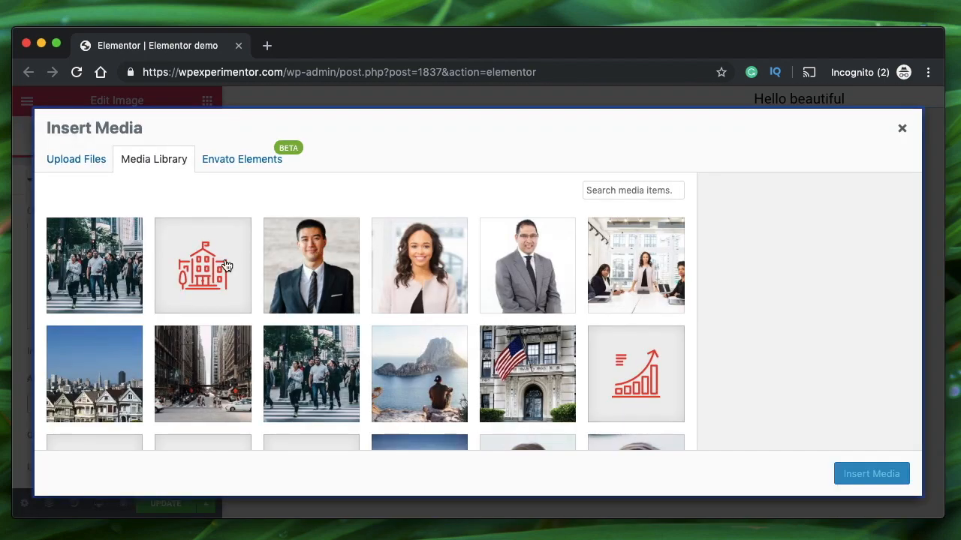
click(215, 381)
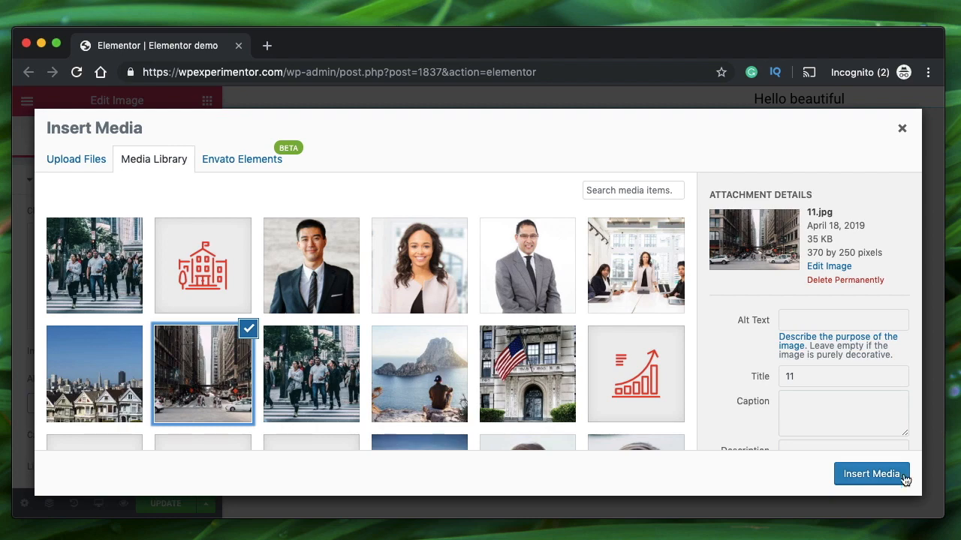
click(870, 474)
scroll(589, 289, up, 2)
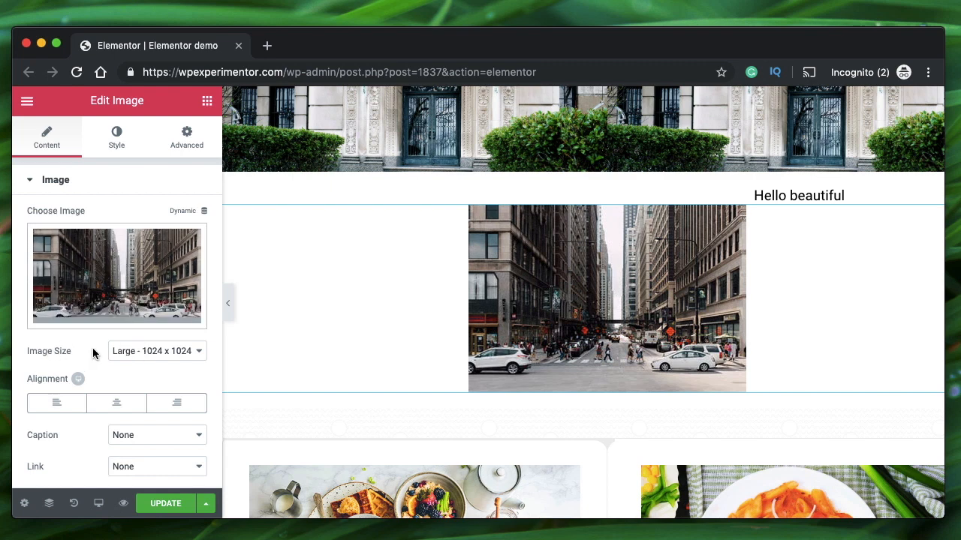
Step: Try the Medium - 300 x 300 image size on the street photo and return it to Large - 1024 x 1024
click(155, 351)
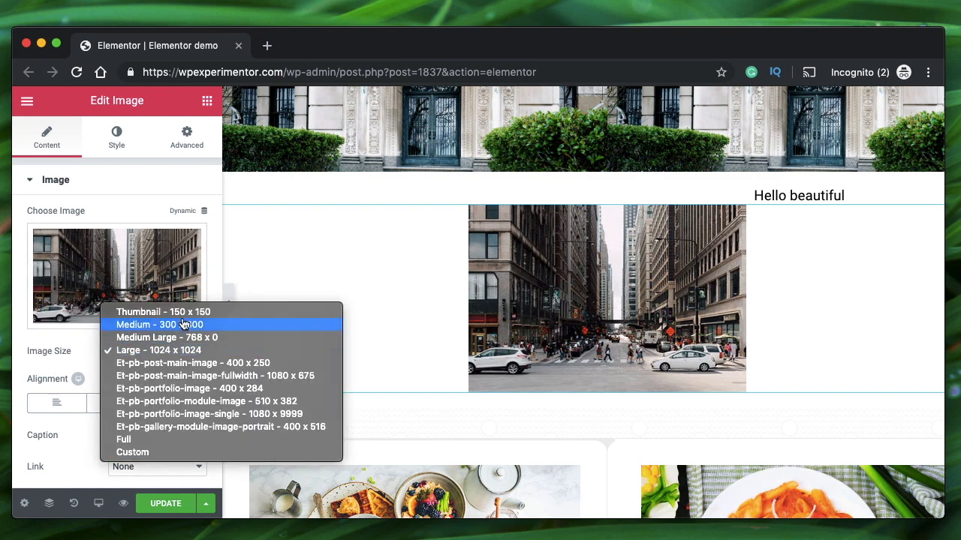
click(183, 325)
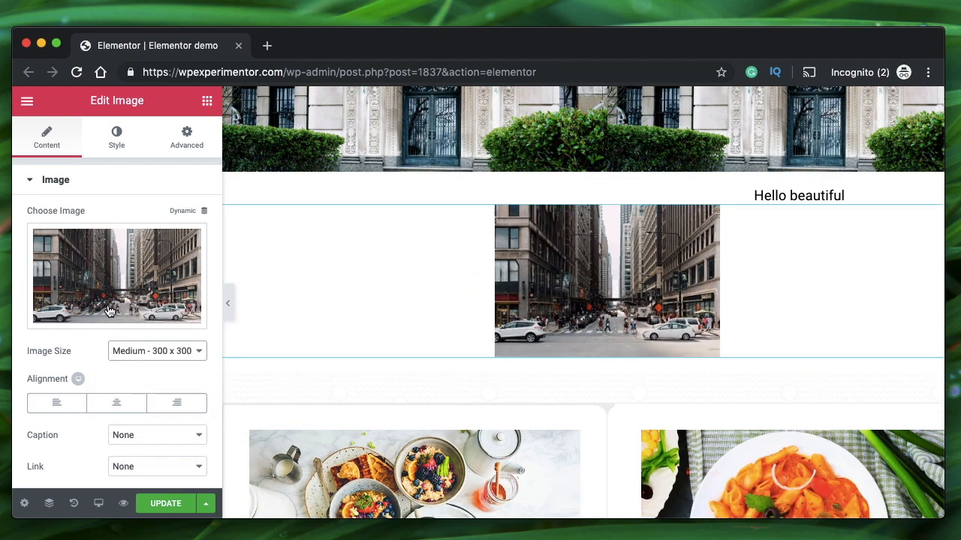
click(169, 357)
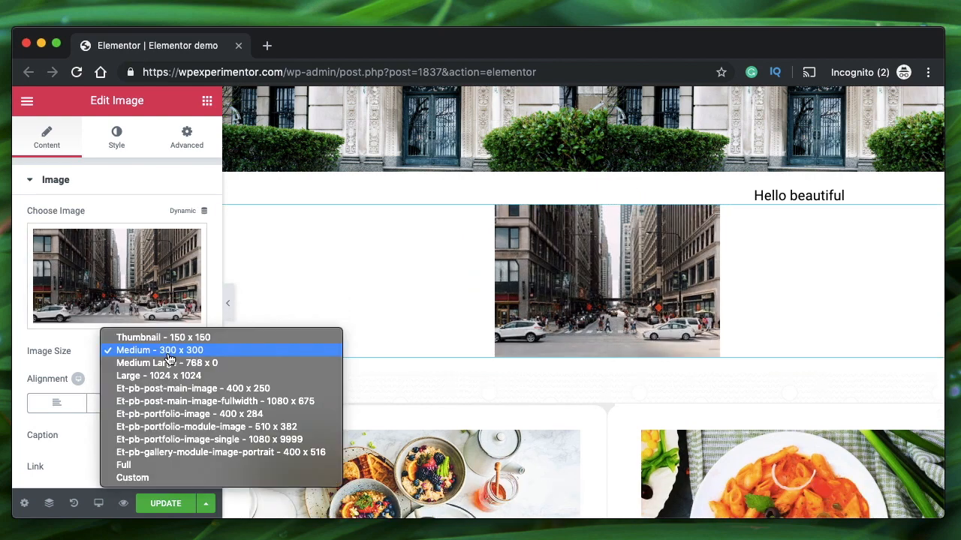
click(177, 377)
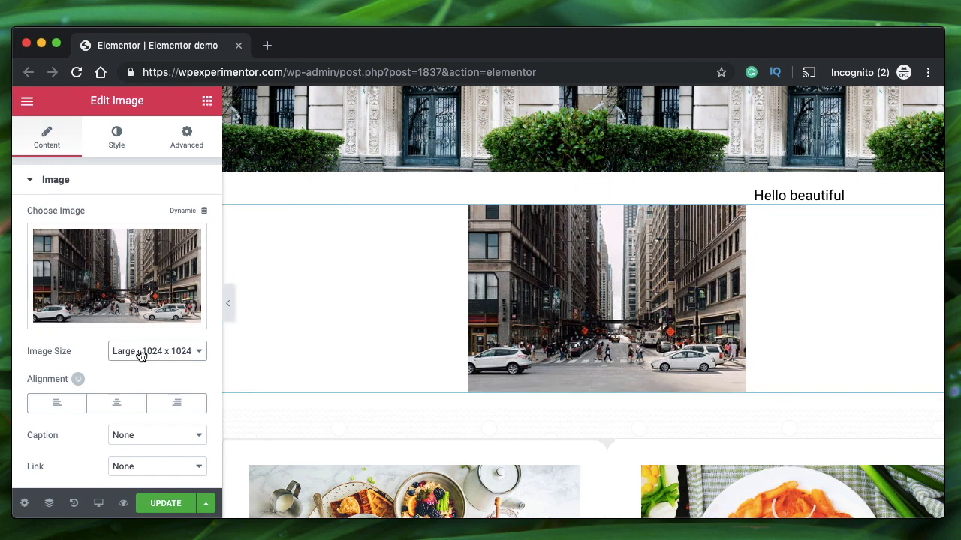
Step: Check the street photo's original pixel dimensions in the media library and close the library without inserting anything
click(132, 269)
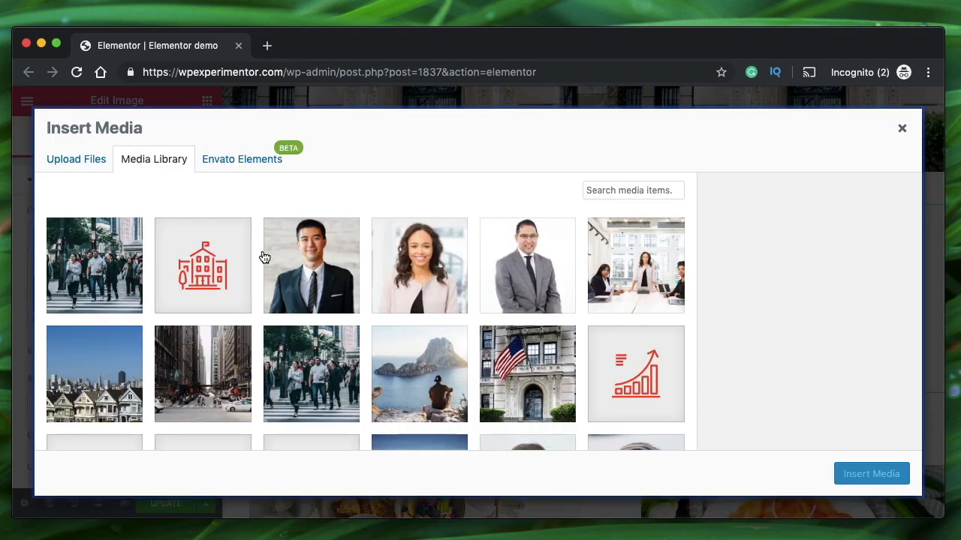
click(203, 366)
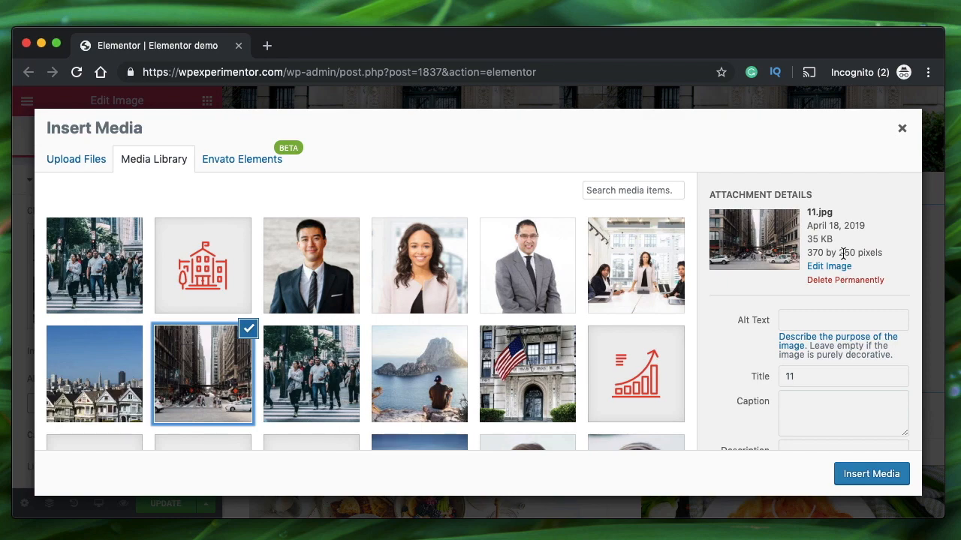
click(902, 129)
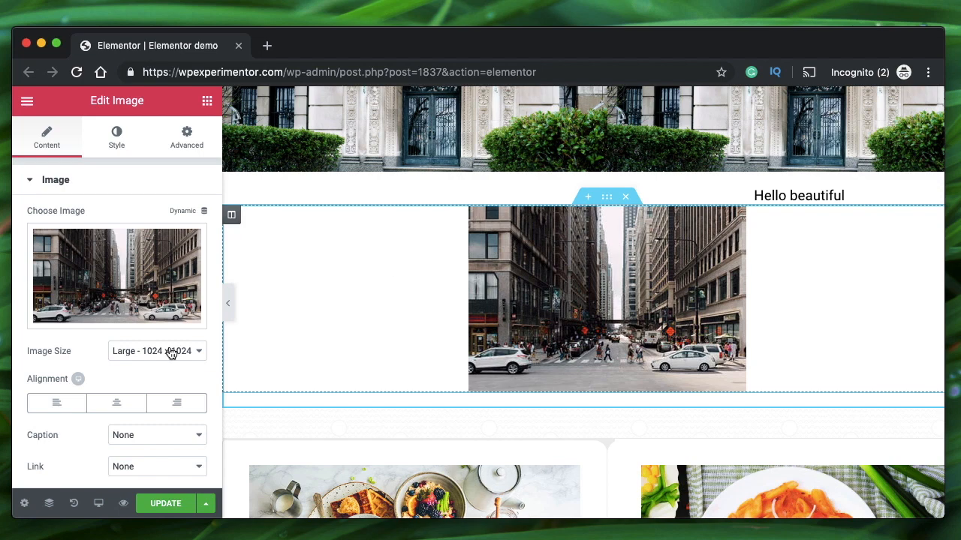
Step: Try the left, center and right alignments on the street photo and finish with Left
click(51, 409)
click(108, 403)
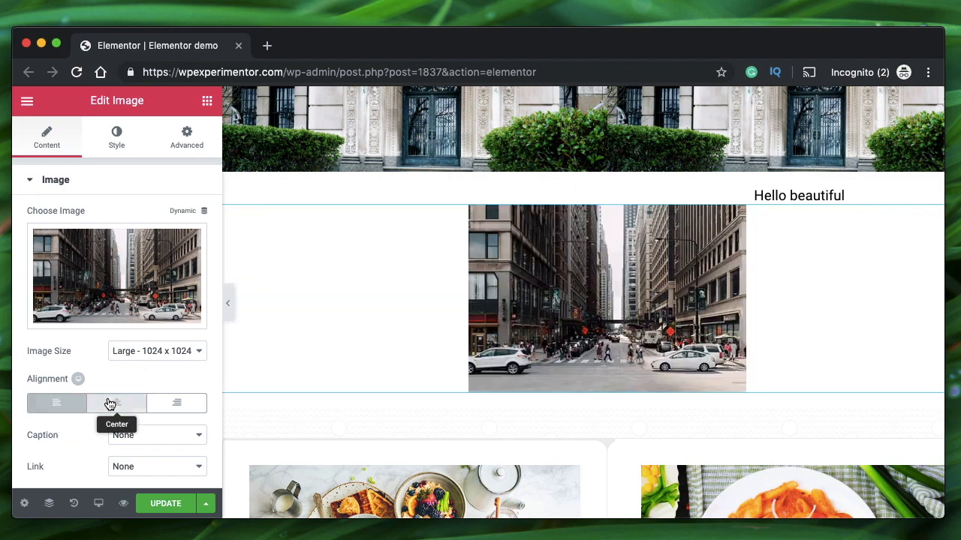
mouse_move(72, 381)
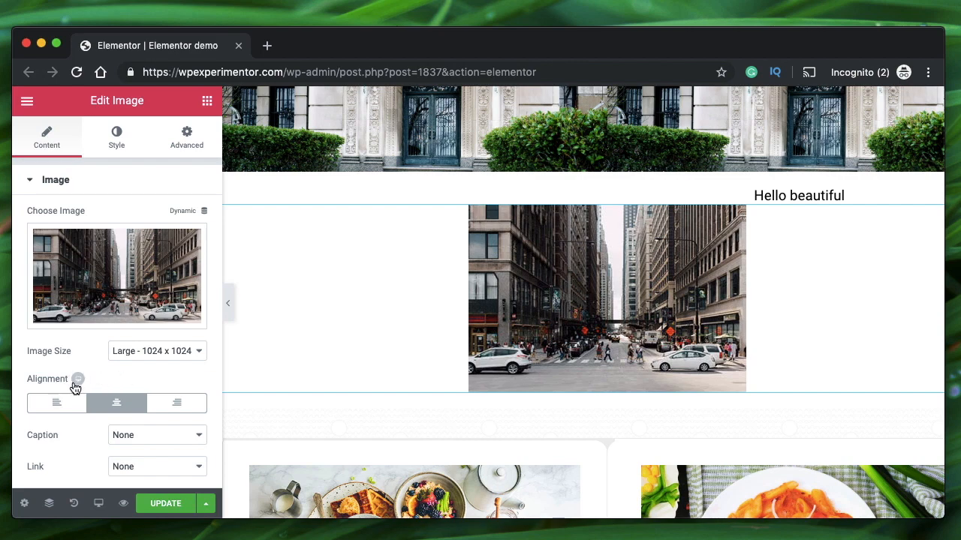
click(66, 402)
click(112, 403)
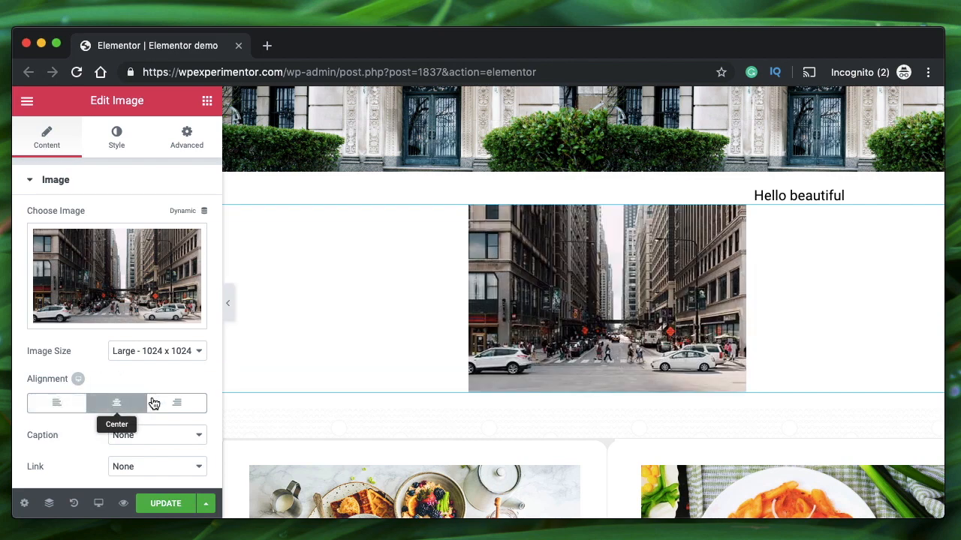
click(153, 402)
click(114, 406)
click(59, 401)
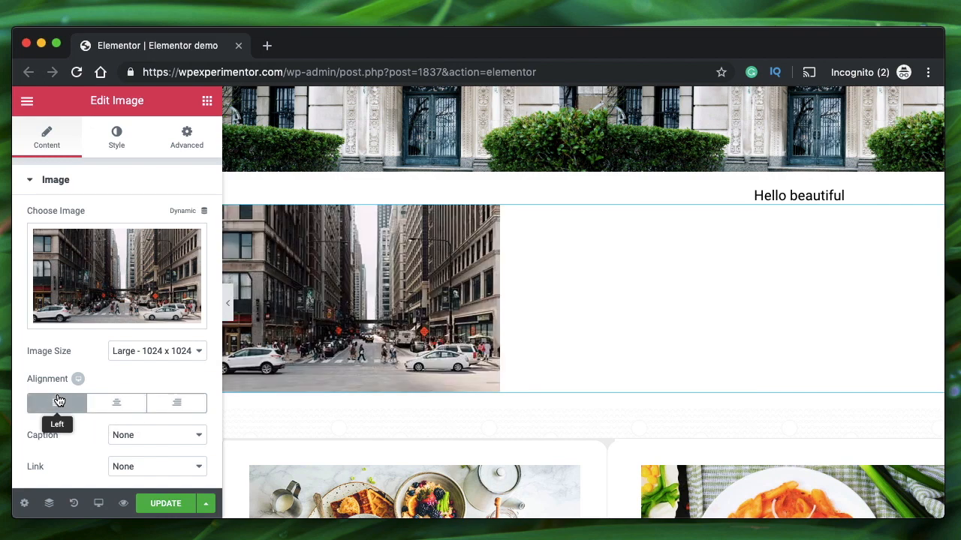
Step: Replace the street photo with image-from-rawpixel-id-421897-jpeg.jpg, the building with the American flag, and review it on the page
click(135, 295)
scroll(337, 315, down, 2)
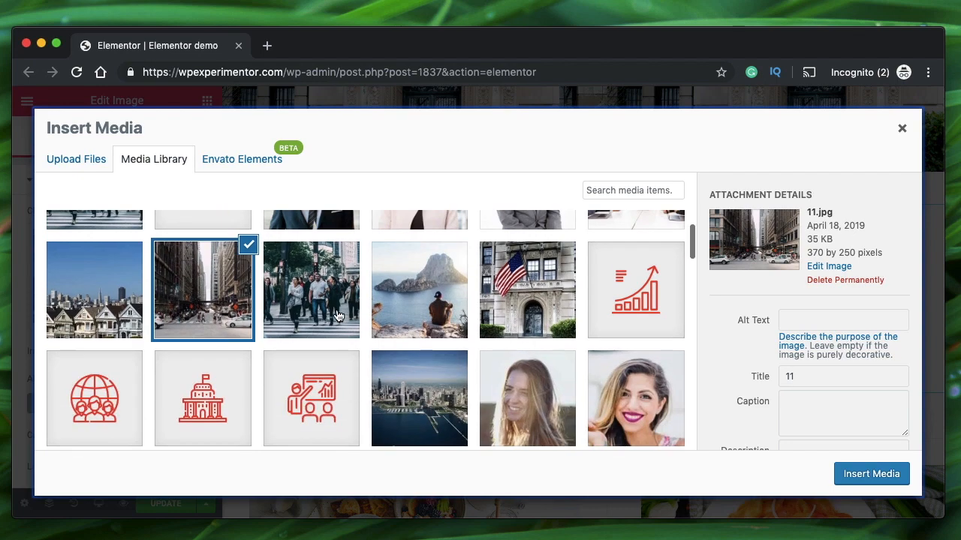
click(508, 299)
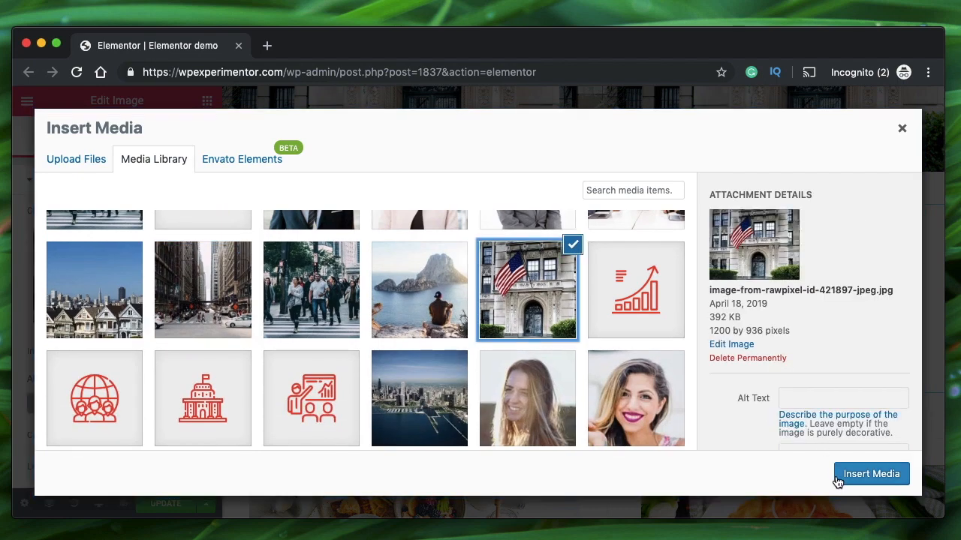
click(870, 473)
scroll(532, 326, down, 3)
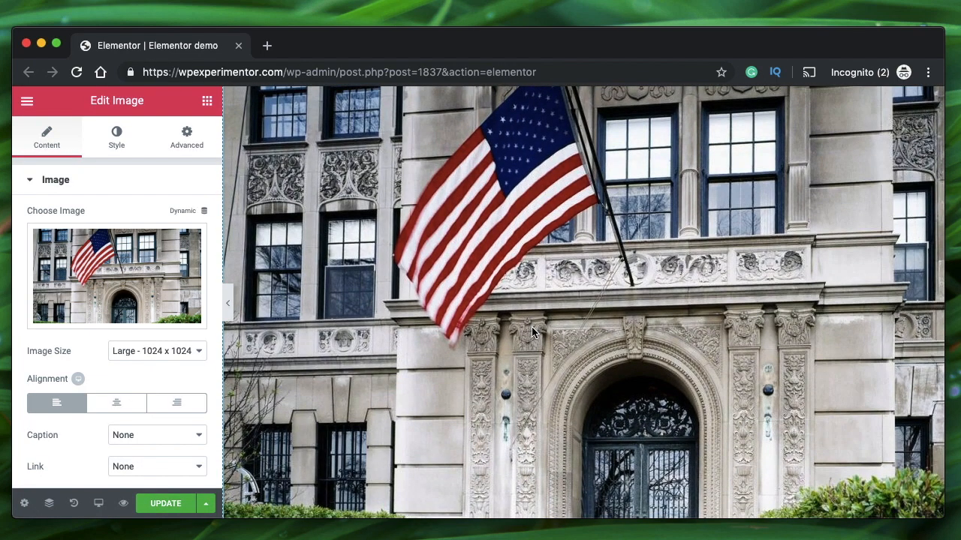
scroll(531, 326, up, 3)
scroll(481, 354, down, 3)
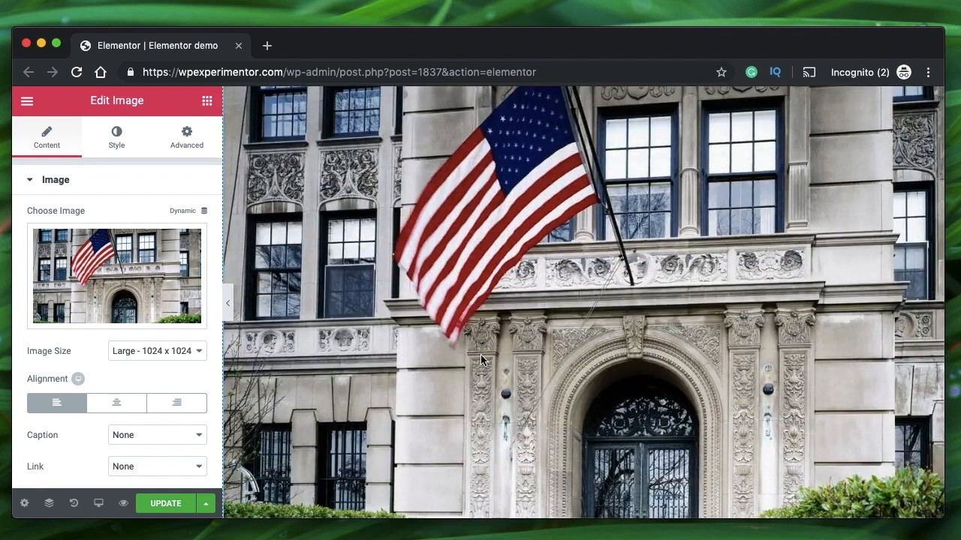
scroll(480, 354, down, 5)
scroll(481, 354, up, 2)
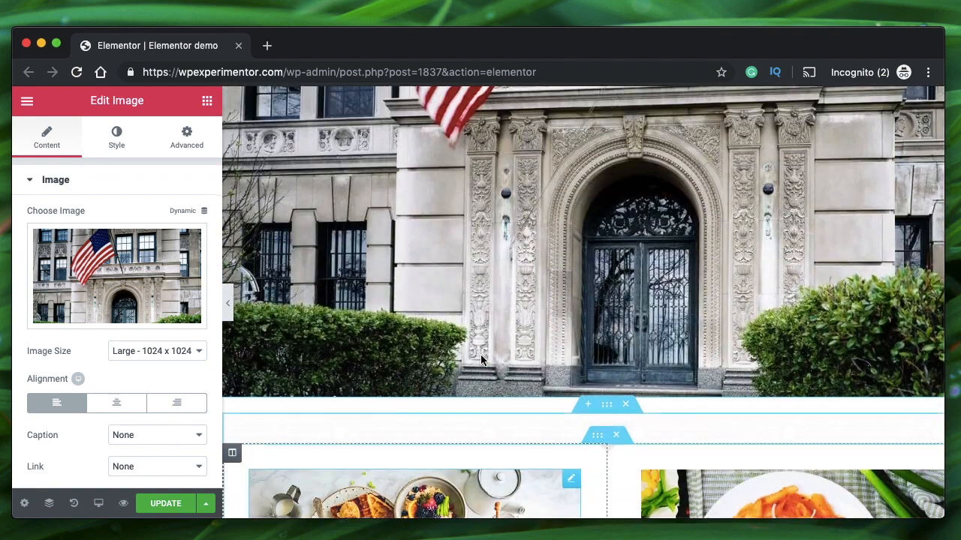
Step: Try the center and right alignments on the flag building image and return it to Left
click(103, 407)
click(156, 404)
click(48, 407)
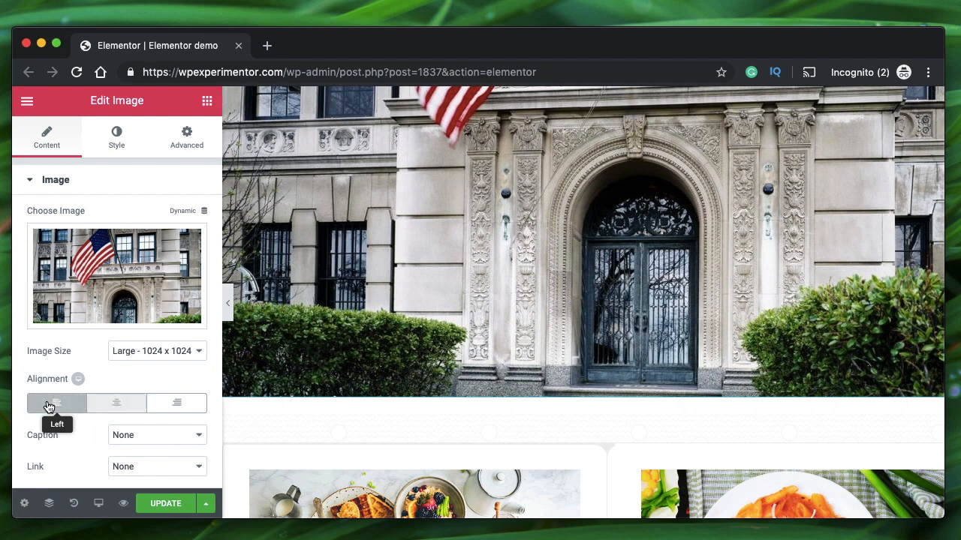
Step: Set the flag building image's caption to Attachment Caption
scroll(544, 302, up, 3)
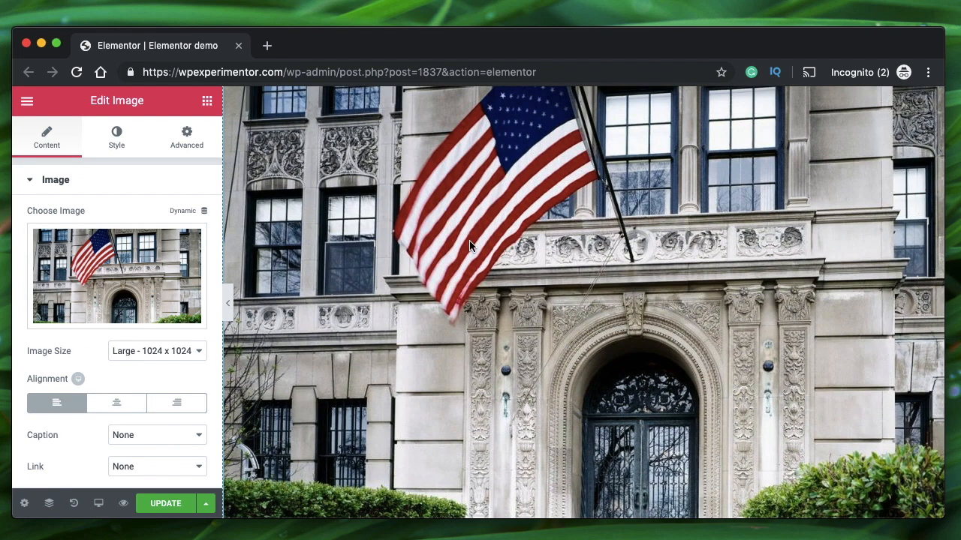
scroll(469, 245, down, 1)
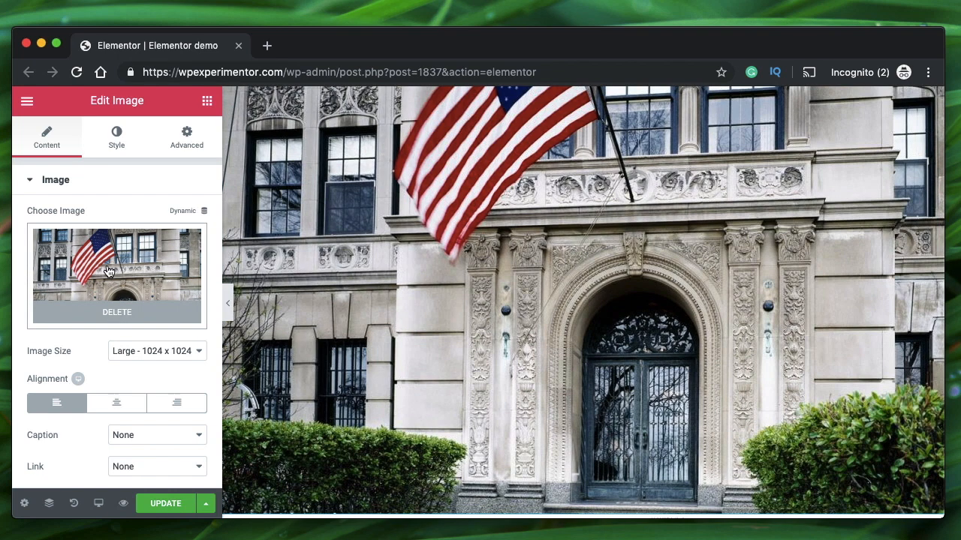
click(132, 437)
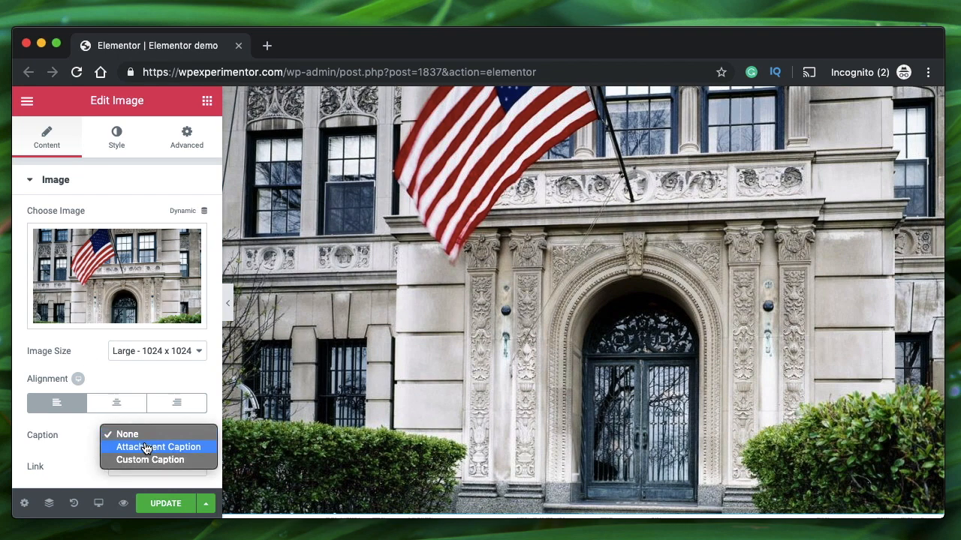
click(146, 448)
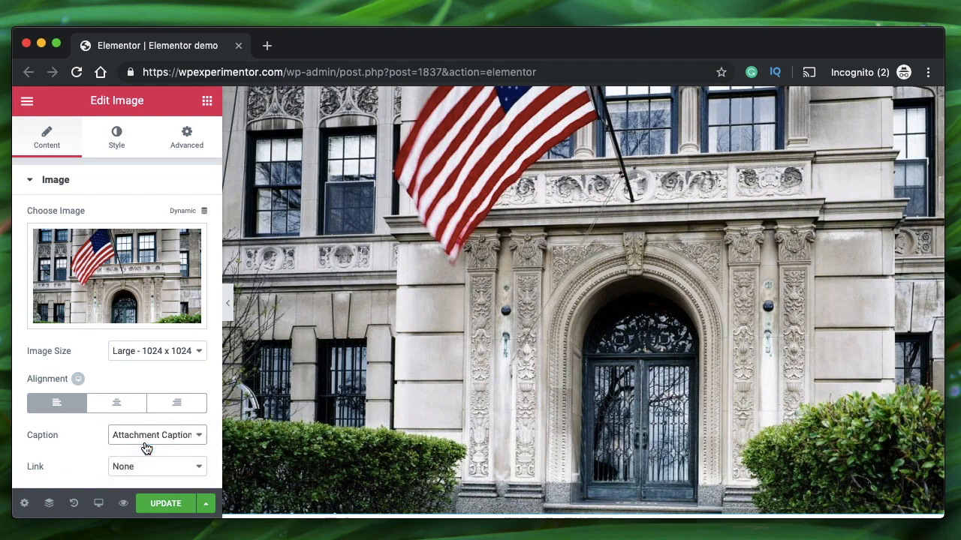
Step: Enter My caption as the caption of the flag building image in the media library and insert the image again
scroll(554, 326, down, 5)
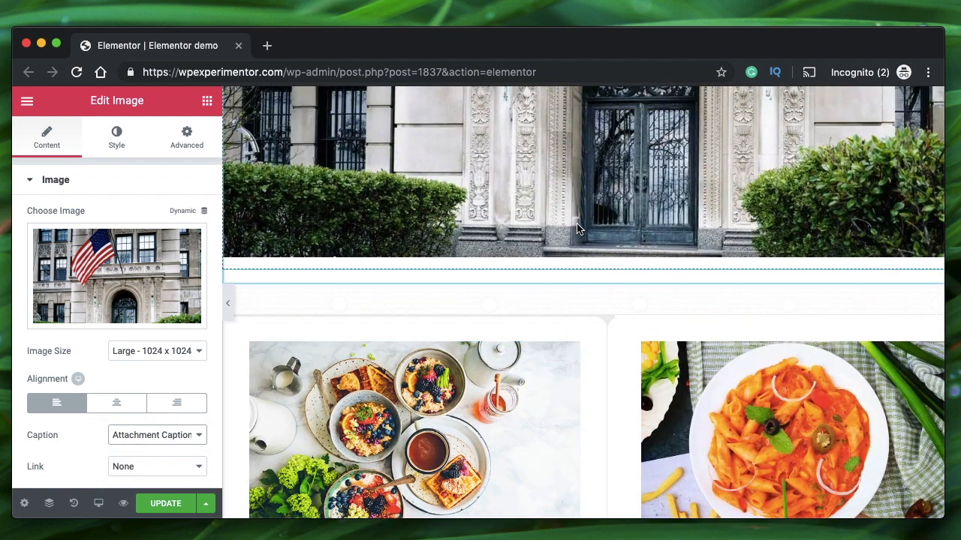
click(146, 318)
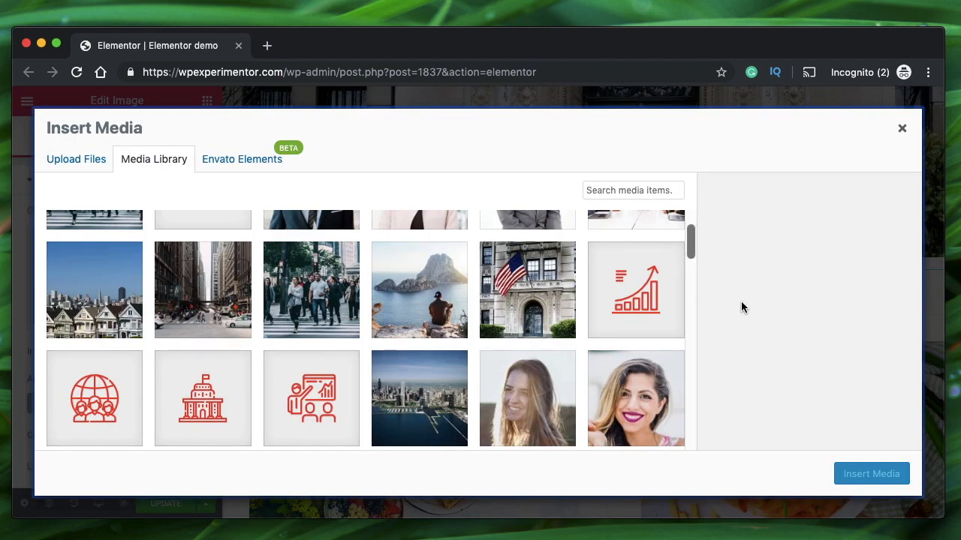
click(507, 295)
scroll(852, 406, down, 2)
scroll(852, 406, down, 1)
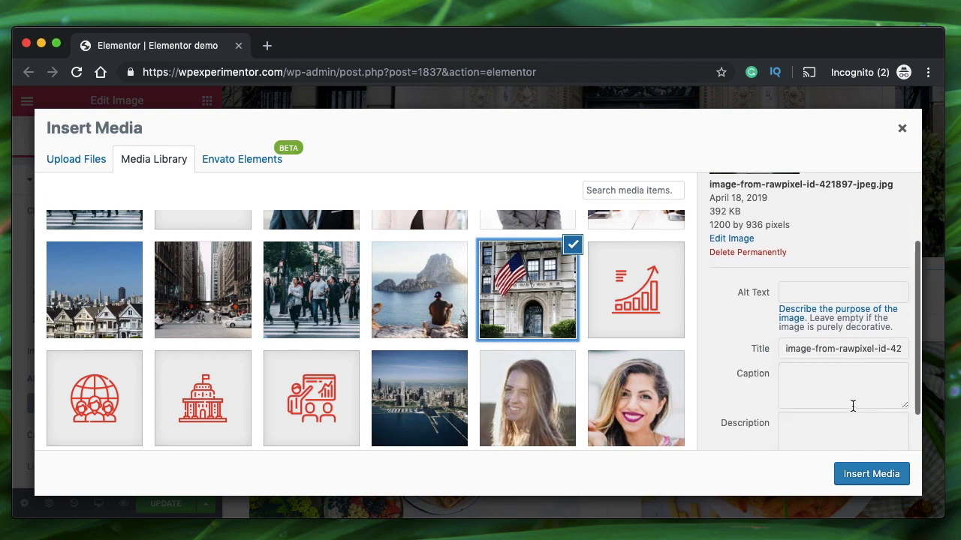
click(826, 388)
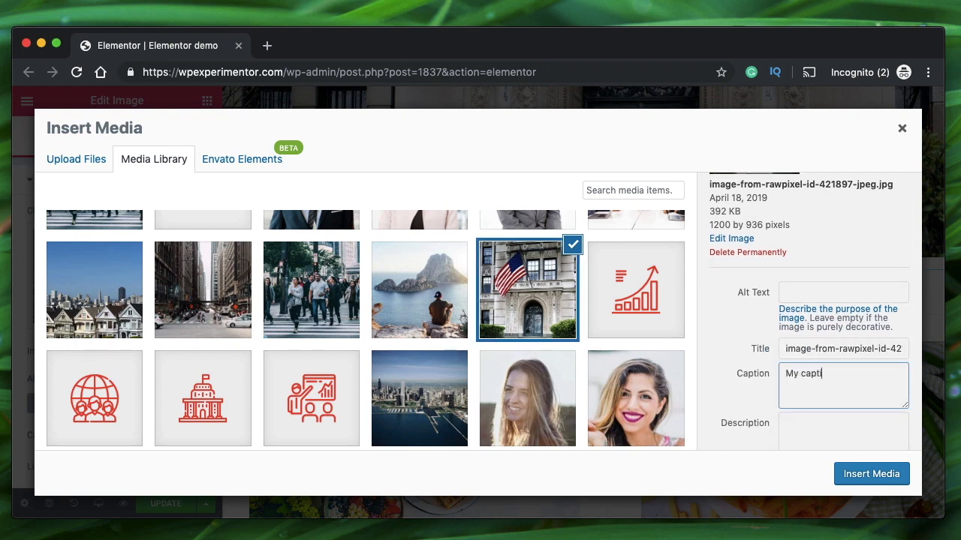
text(My capti)
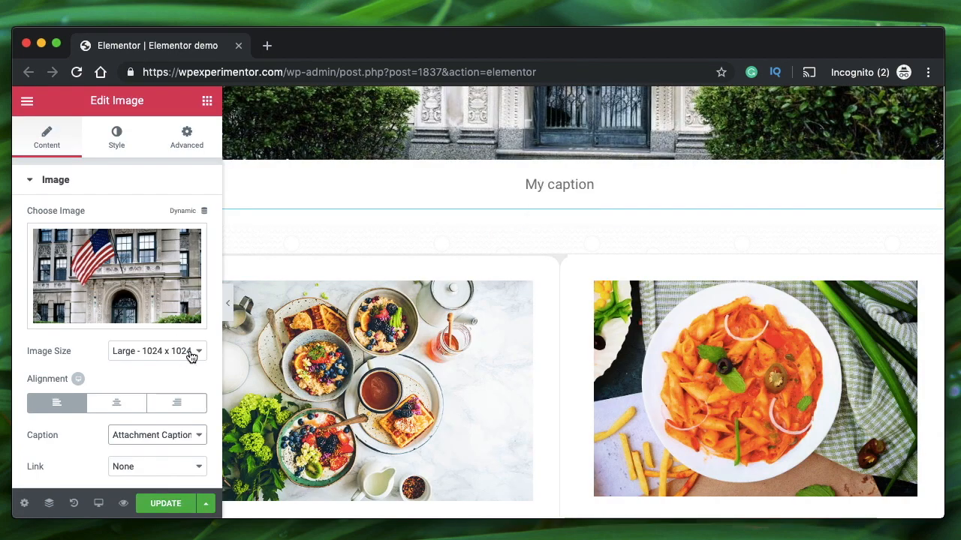
Step: Change the flag building image's caption type to Custom Caption
click(143, 442)
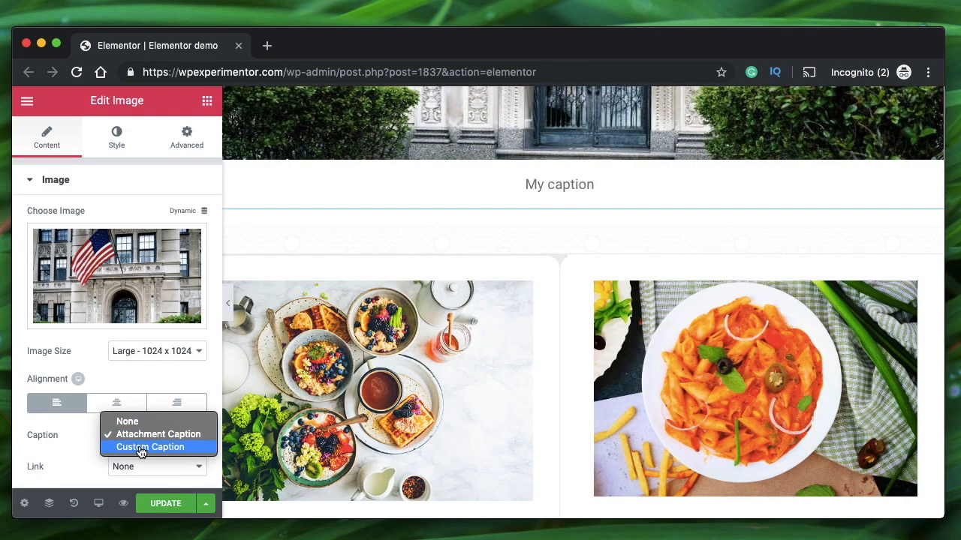
click(140, 448)
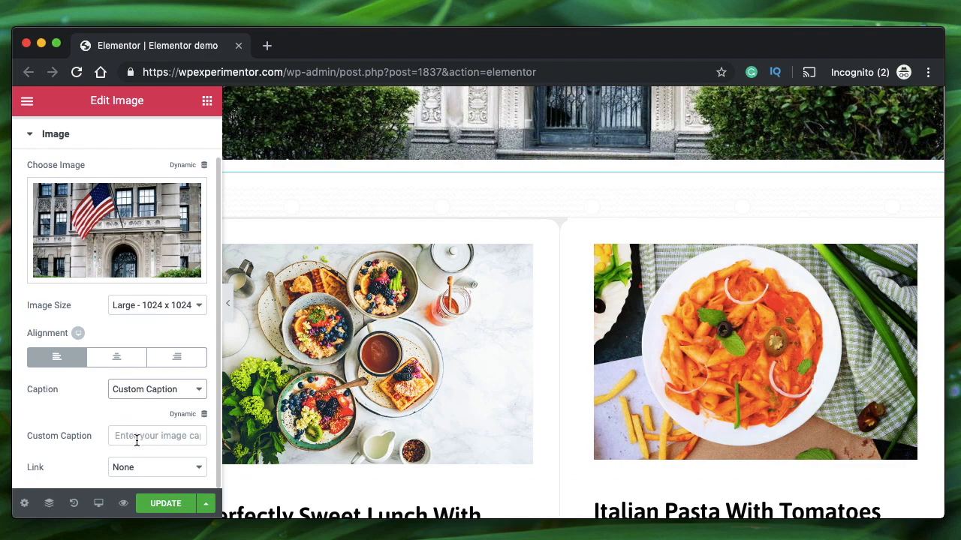
click(136, 441)
Step: Examine the dynamic sources offered for the custom caption, from Post down to ACF, without choosing one
click(203, 416)
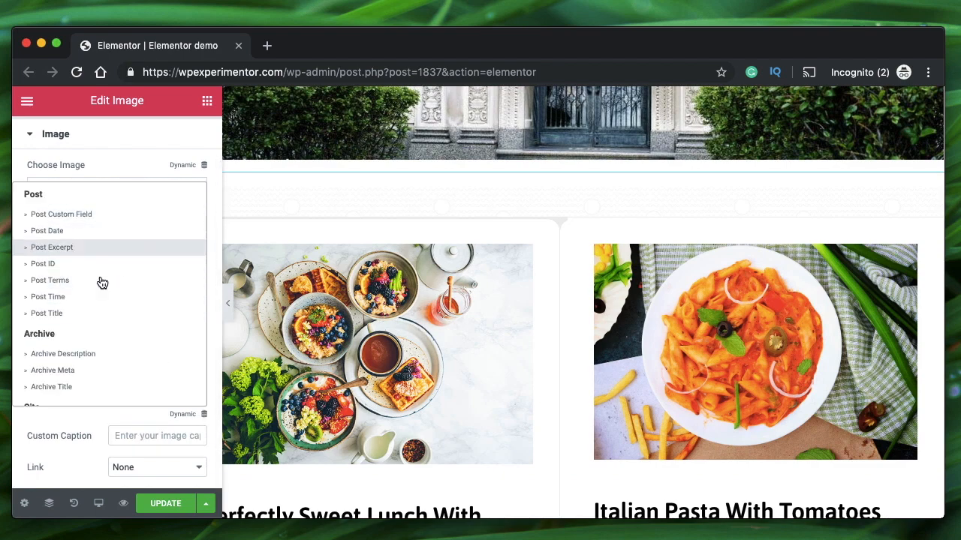
scroll(98, 300, down, 2)
scroll(111, 320, down, 3)
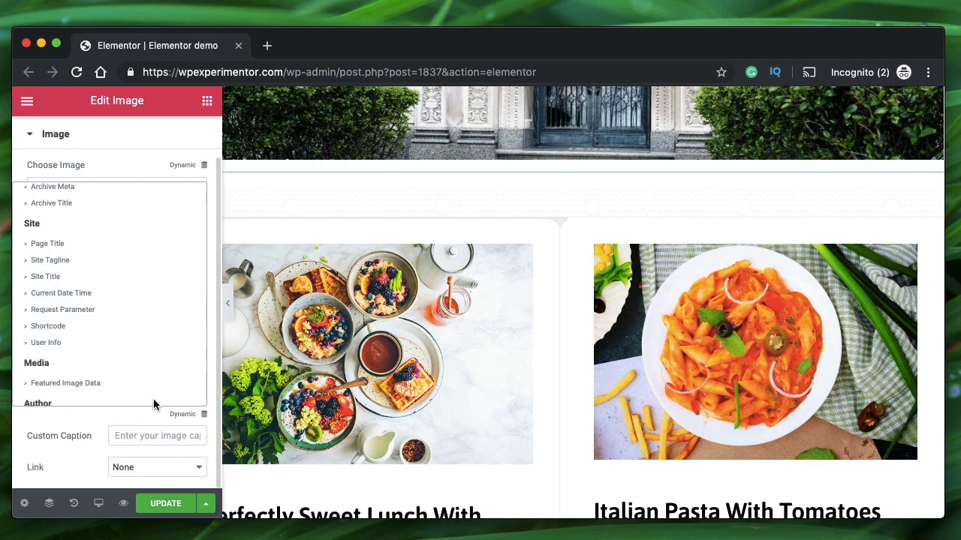
click(97, 420)
scroll(409, 243, up, 5)
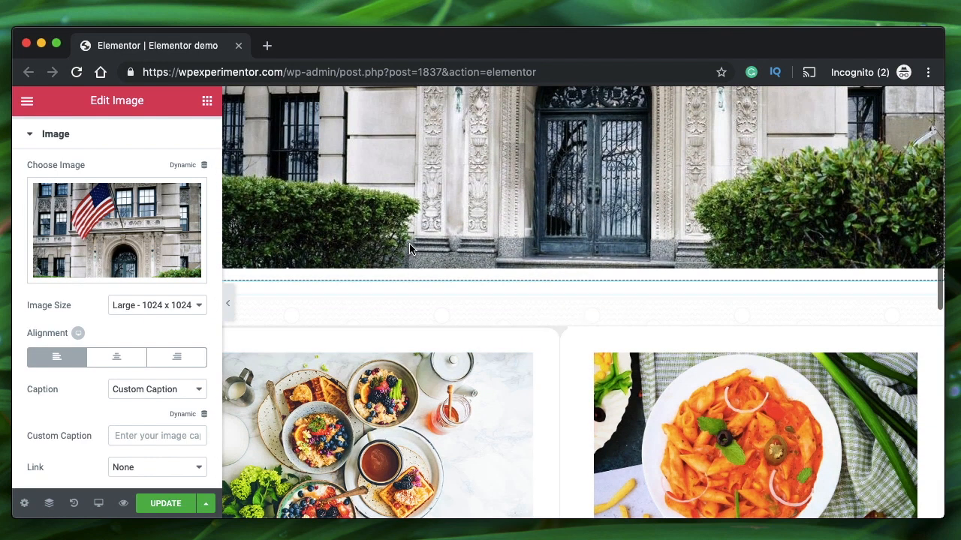
scroll(432, 286, up, 2)
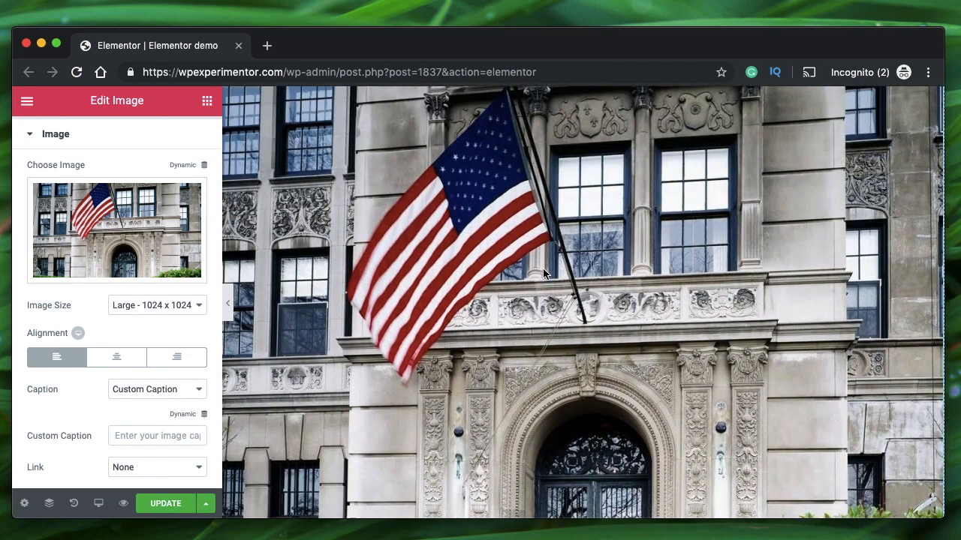
scroll(542, 268, down, 2)
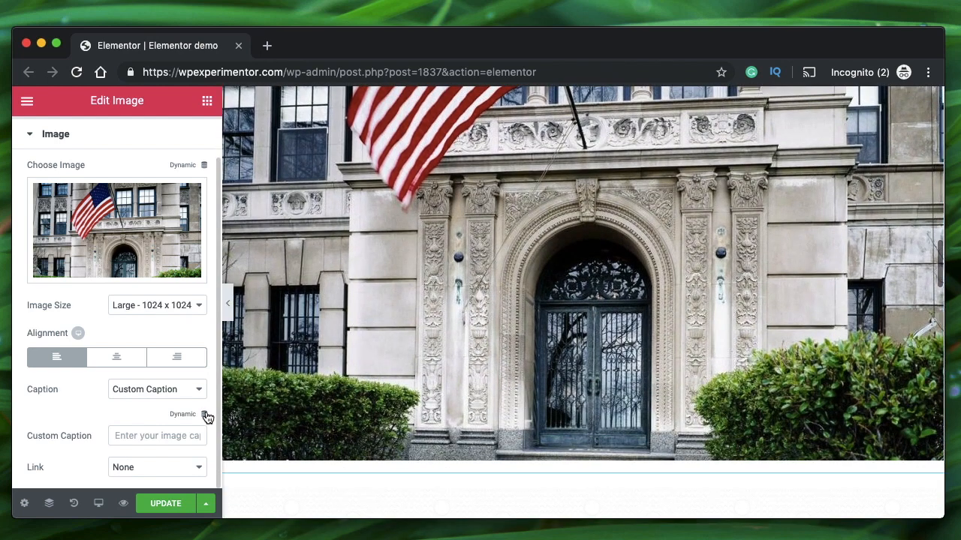
click(203, 414)
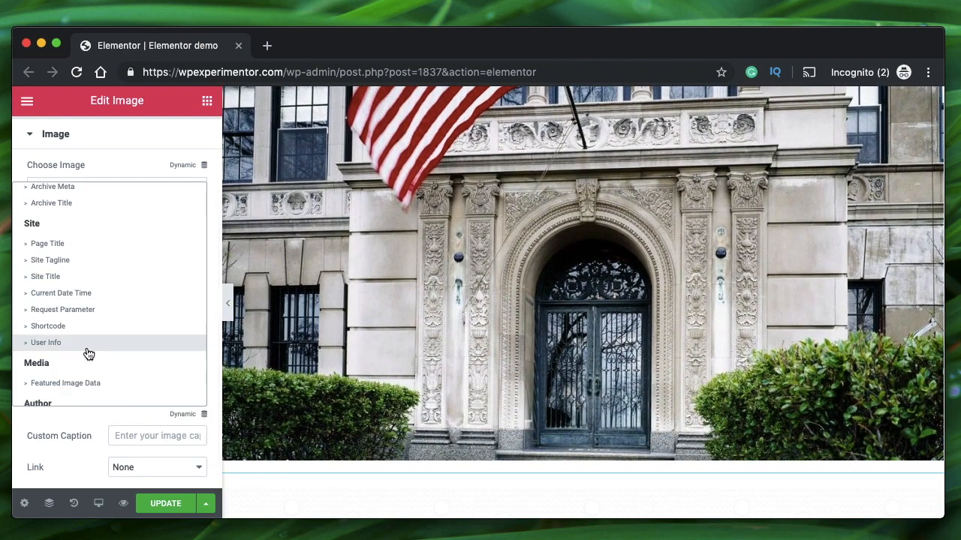
scroll(131, 297, down, 3)
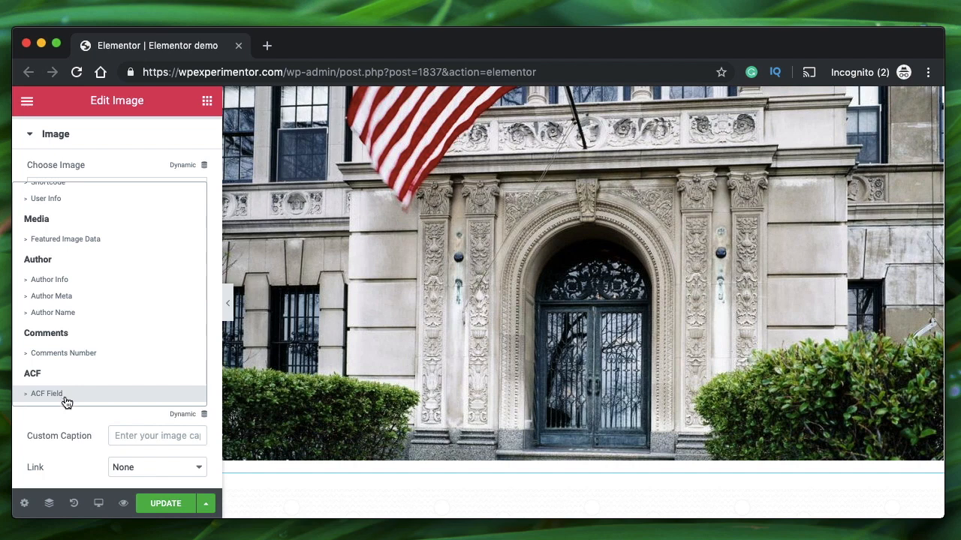
click(70, 413)
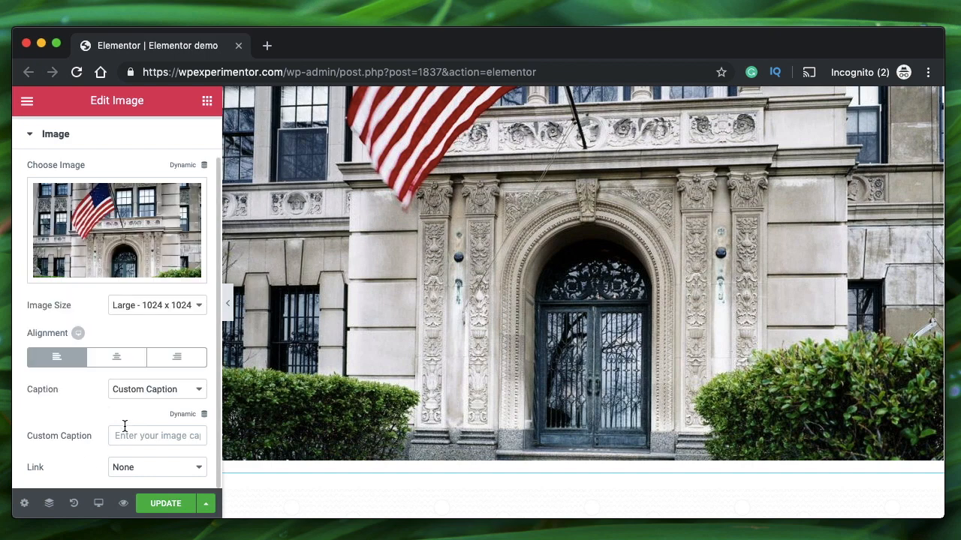
Step: Link the image to its Media File, try opening it in the lightbox from the page and close the lightbox
click(156, 467)
click(157, 484)
click(504, 241)
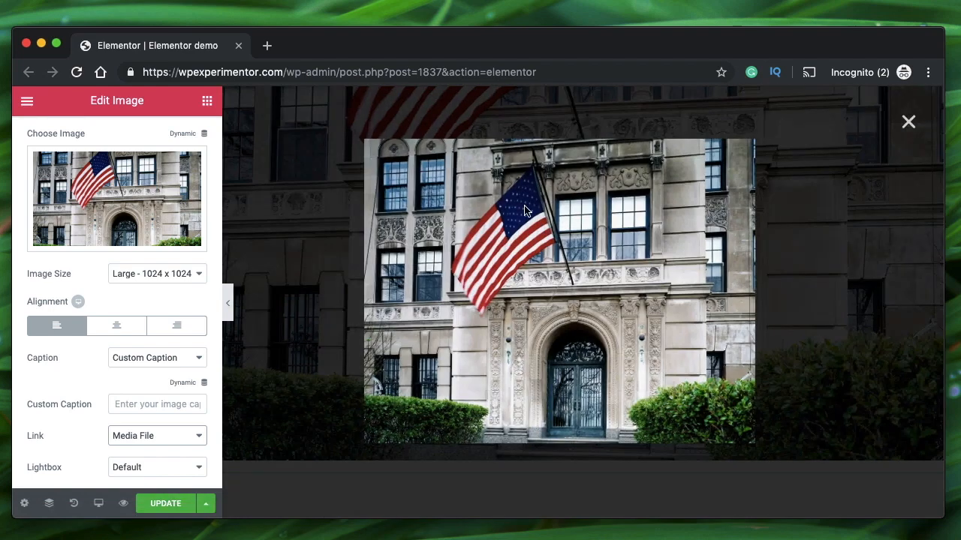
click(318, 254)
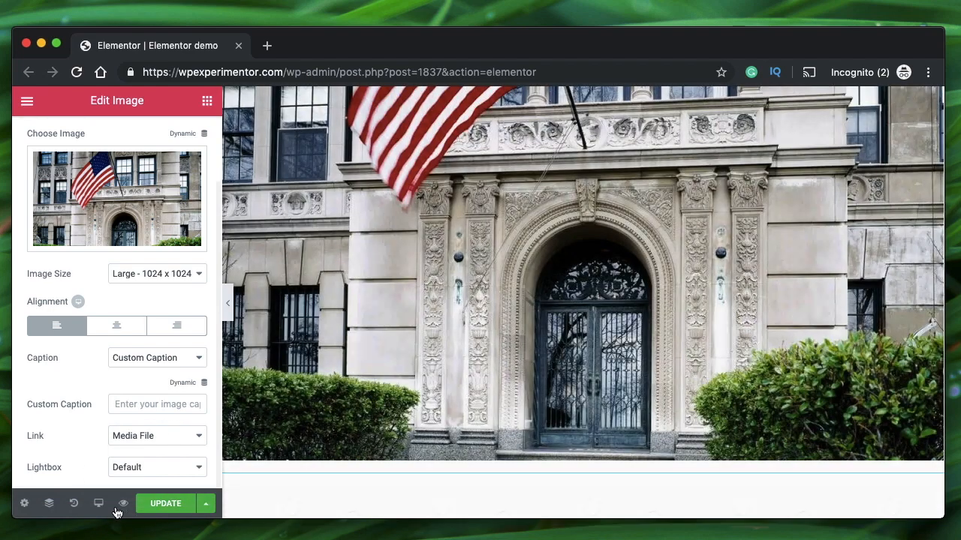
Step: Review the available link types and the Lightbox choices without changing either setting
click(145, 439)
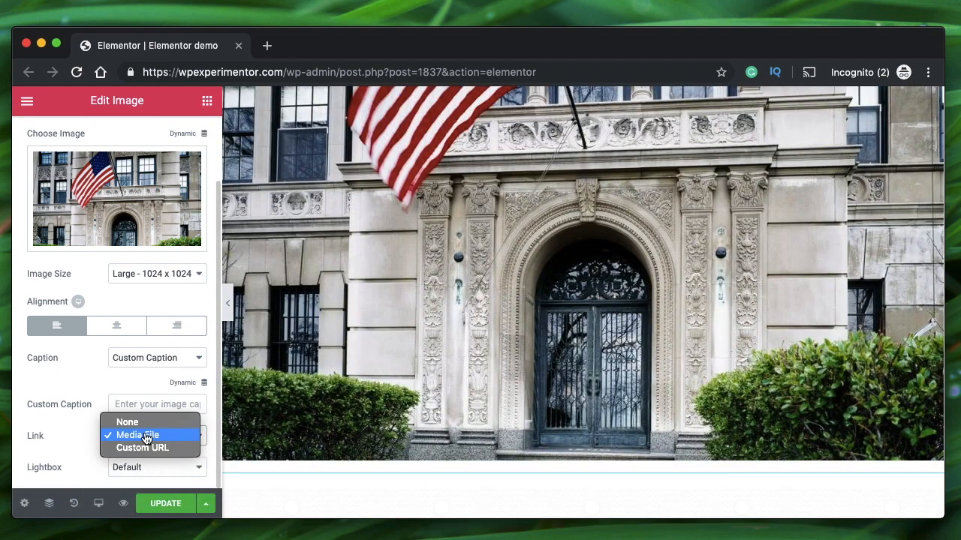
click(60, 441)
click(131, 475)
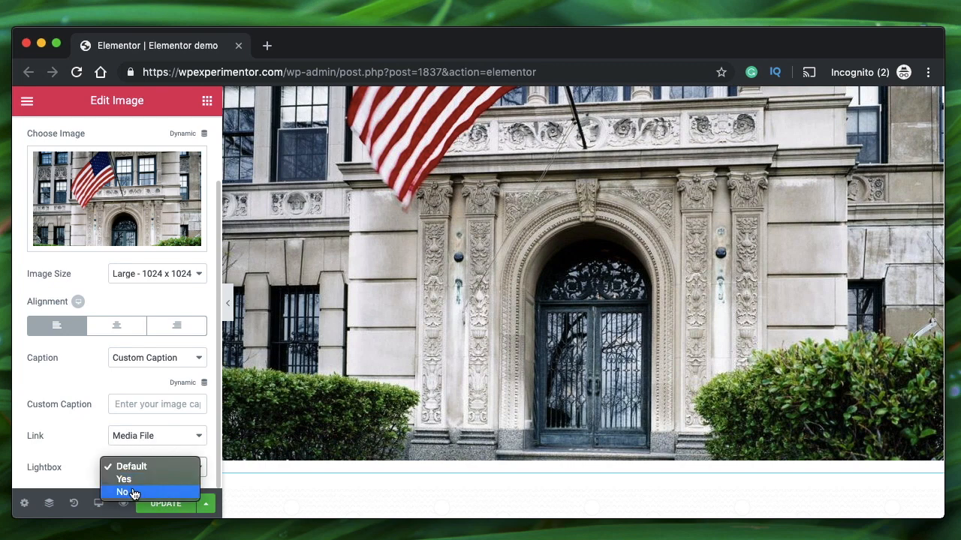
click(97, 429)
Step: Set the image's link type to Custom URL
click(127, 437)
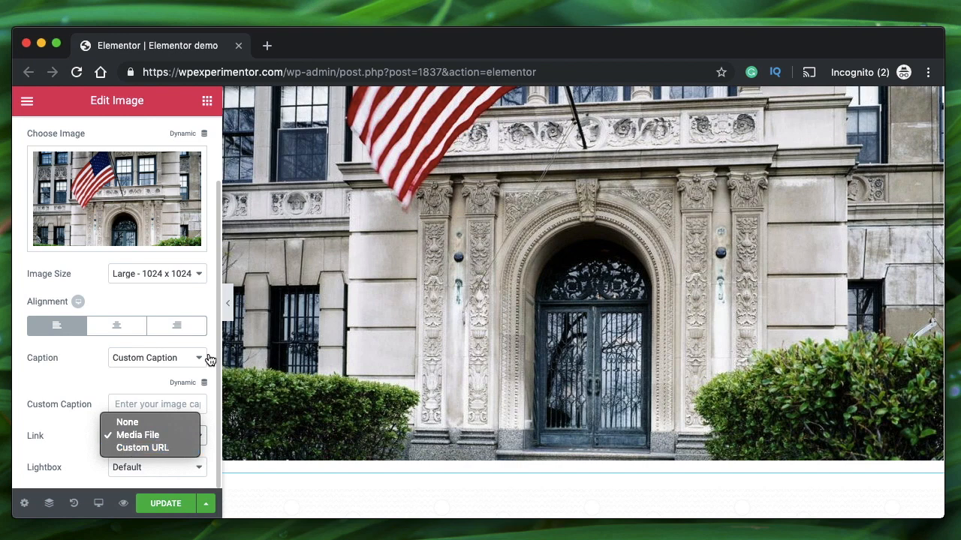
click(144, 448)
scroll(148, 448, down, 1)
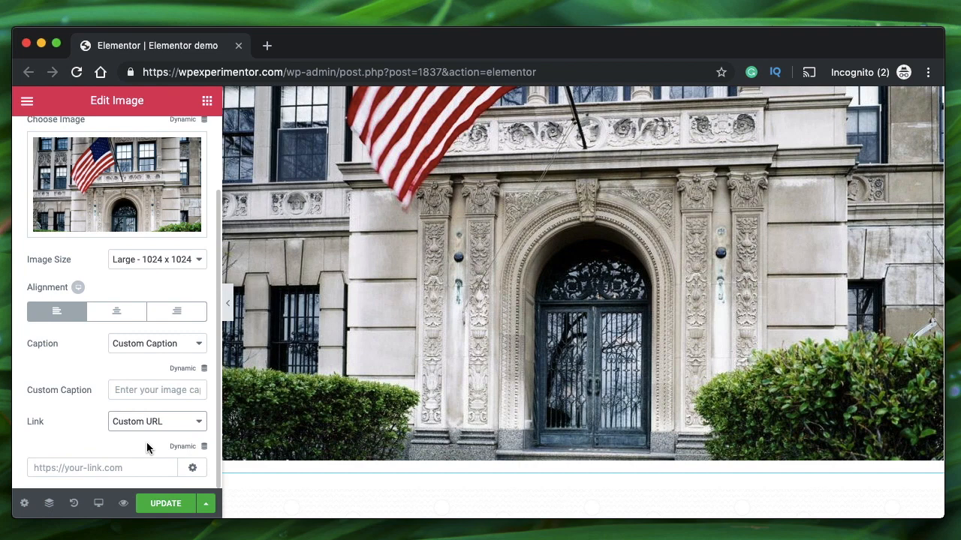
Step: Examine the dynamic sources offered for the custom link, including the Popup, Lightbox and Contact URL actions, without choosing one
click(203, 446)
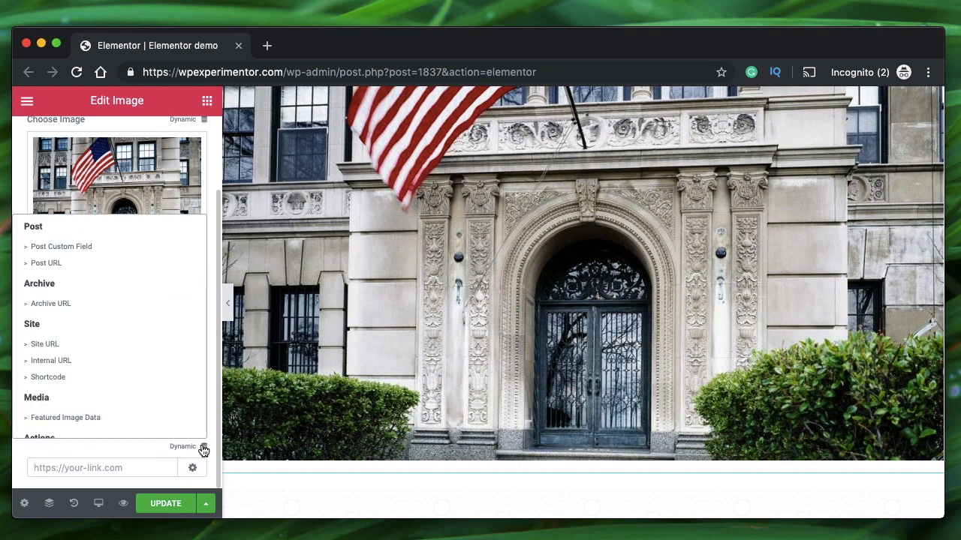
click(109, 450)
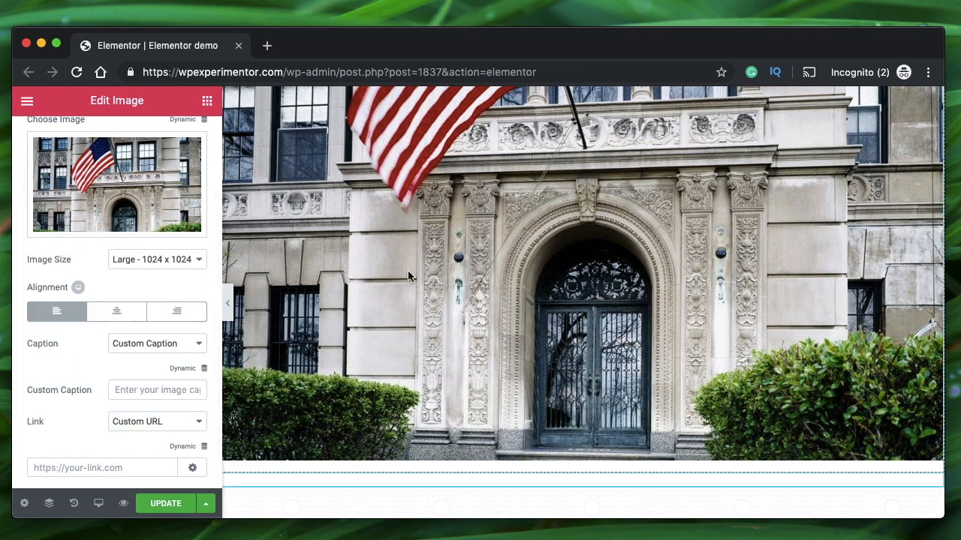
click(203, 447)
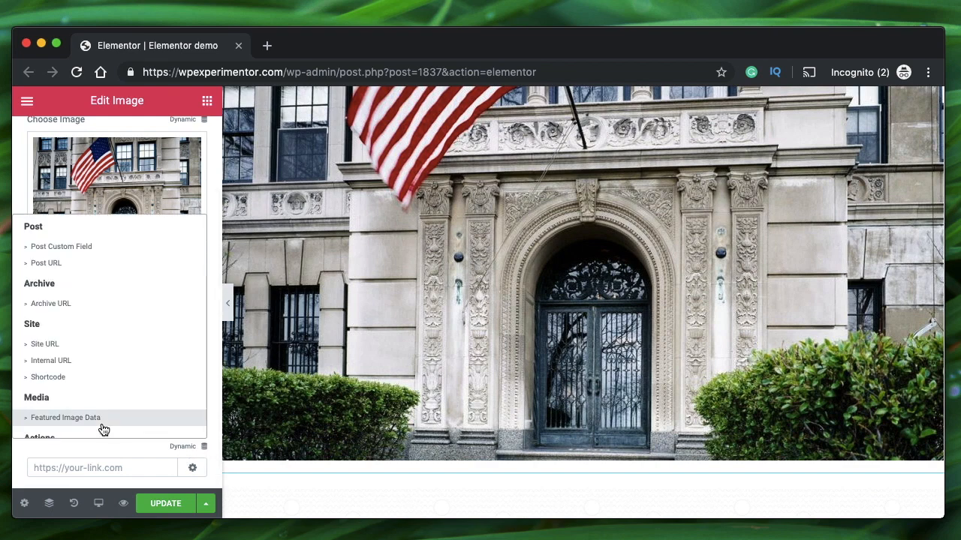
scroll(100, 379, down, 3)
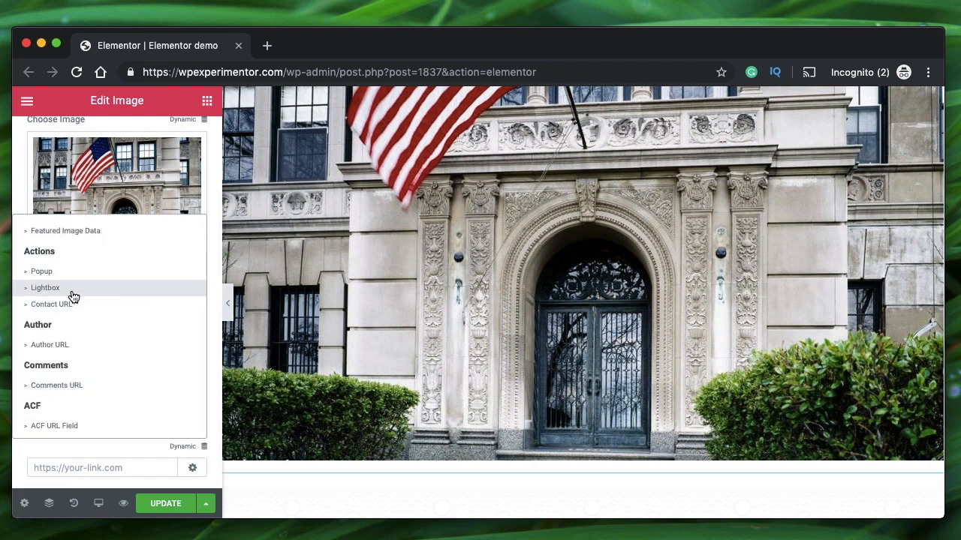
click(85, 444)
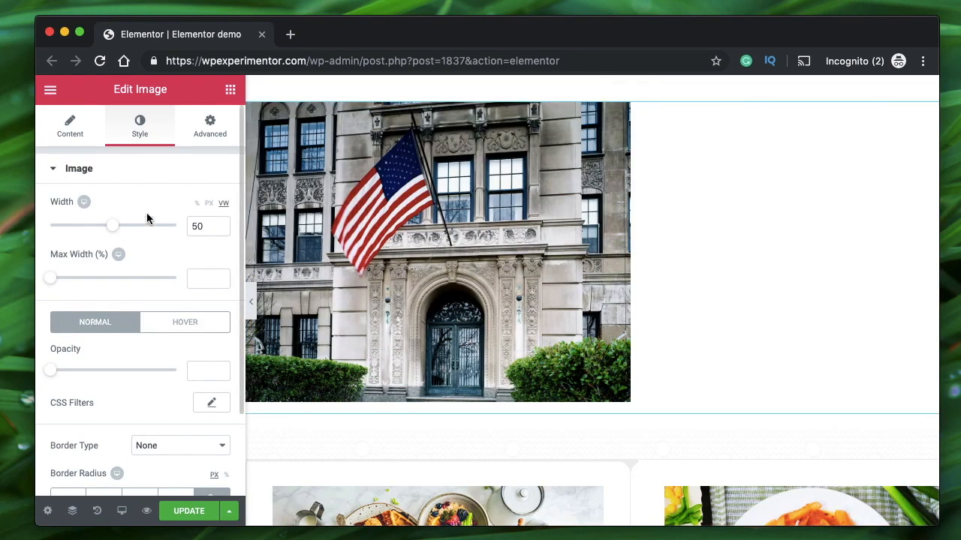
Step: Switch the image's width unit to percent, try a width of 30% and clear the value
click(197, 204)
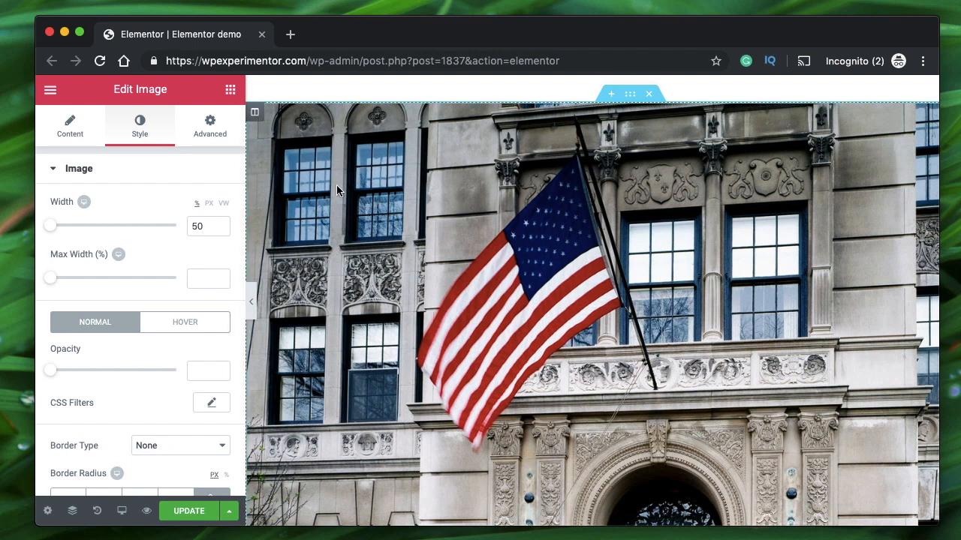
double_click(197, 226)
text(30)
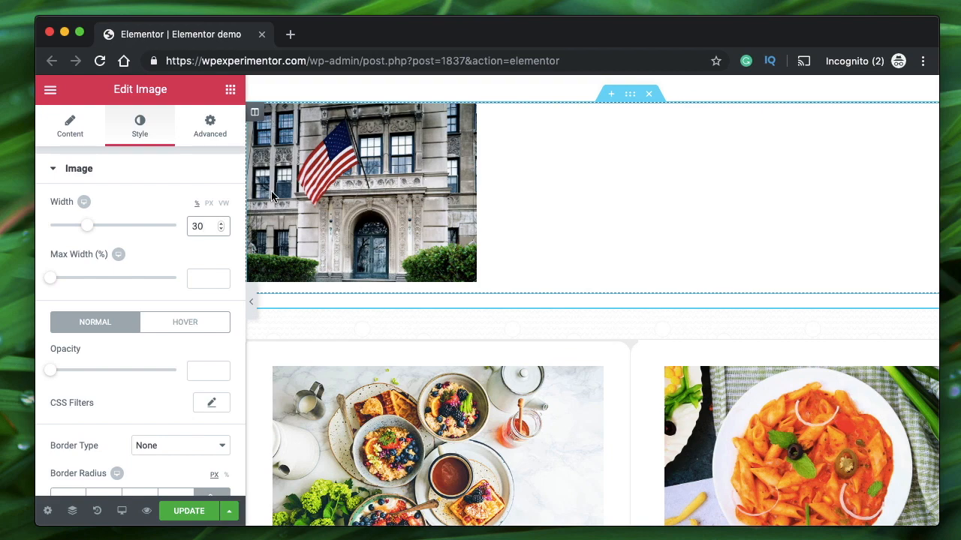
key(BackSpace)
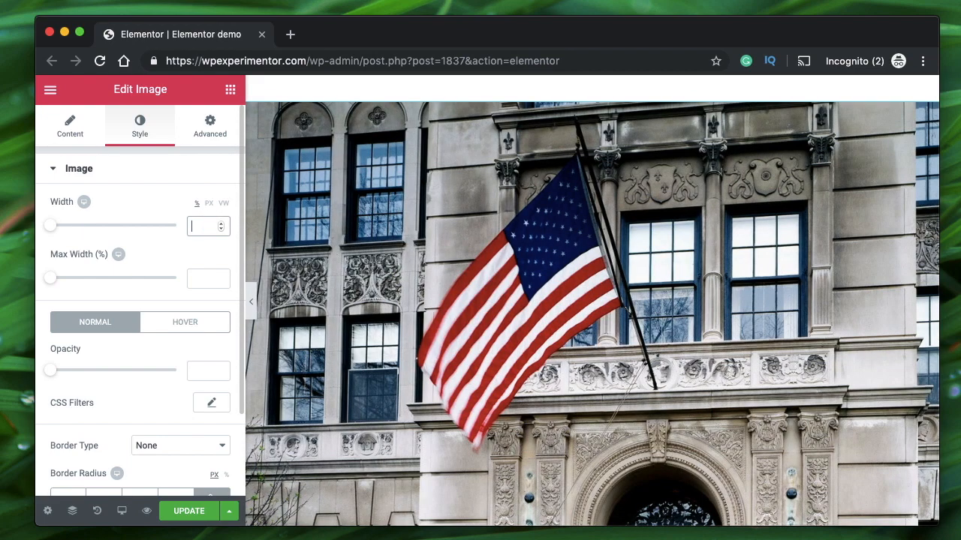
Step: Set the image's width to 100%, preview the page with the editing panel collapsed and bring the panel back
click(69, 126)
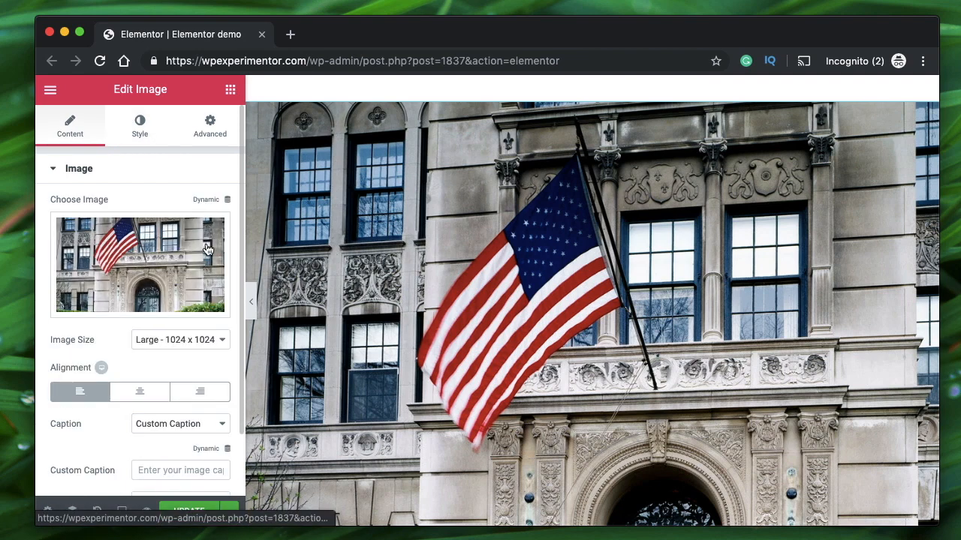
click(141, 123)
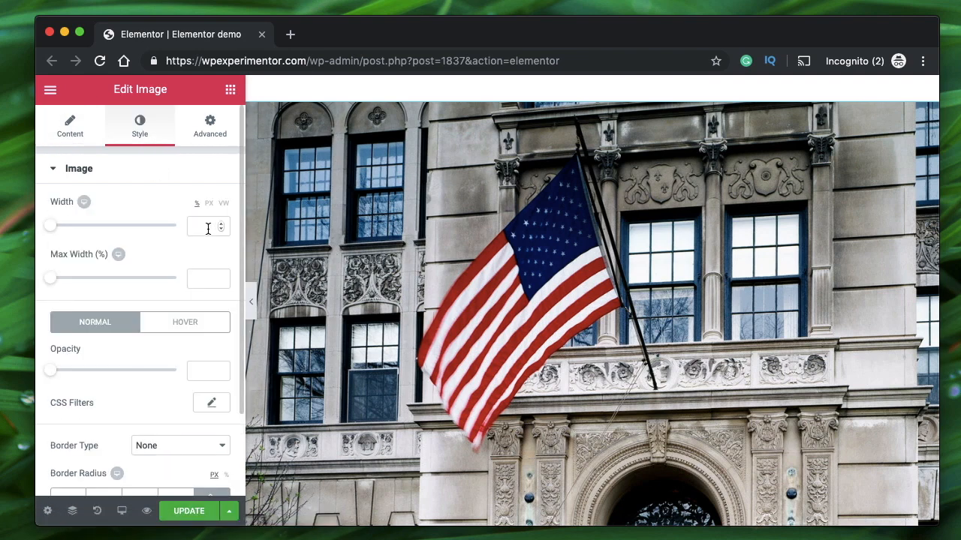
click(208, 227)
text(100)
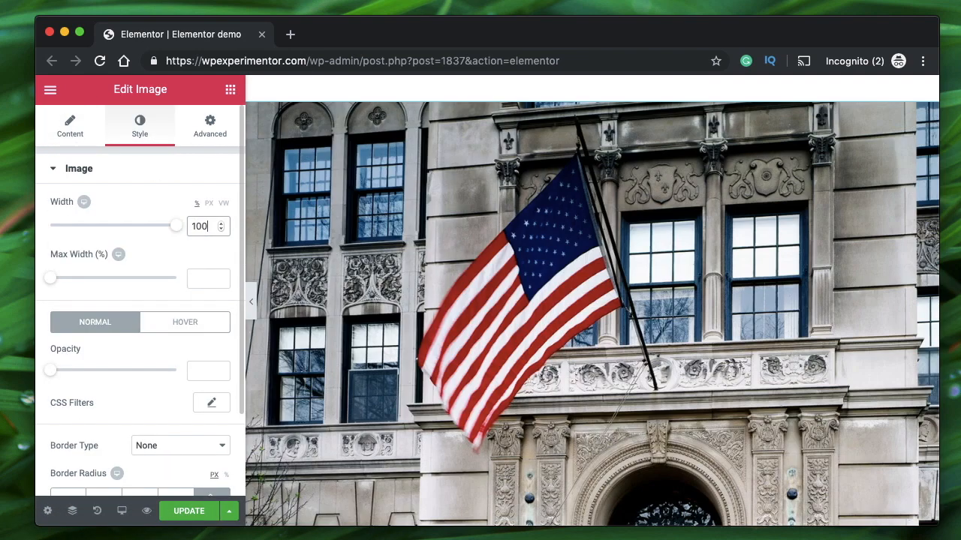
click(251, 301)
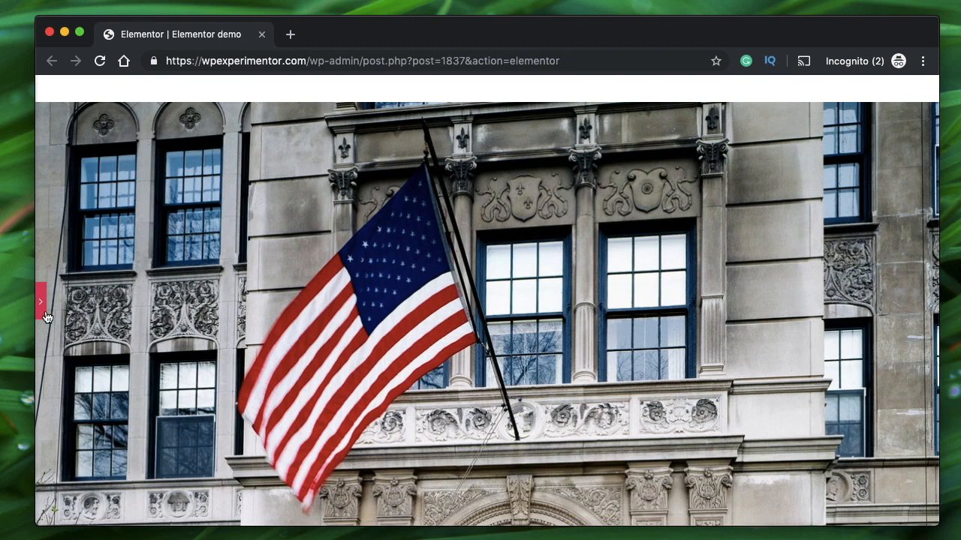
click(43, 308)
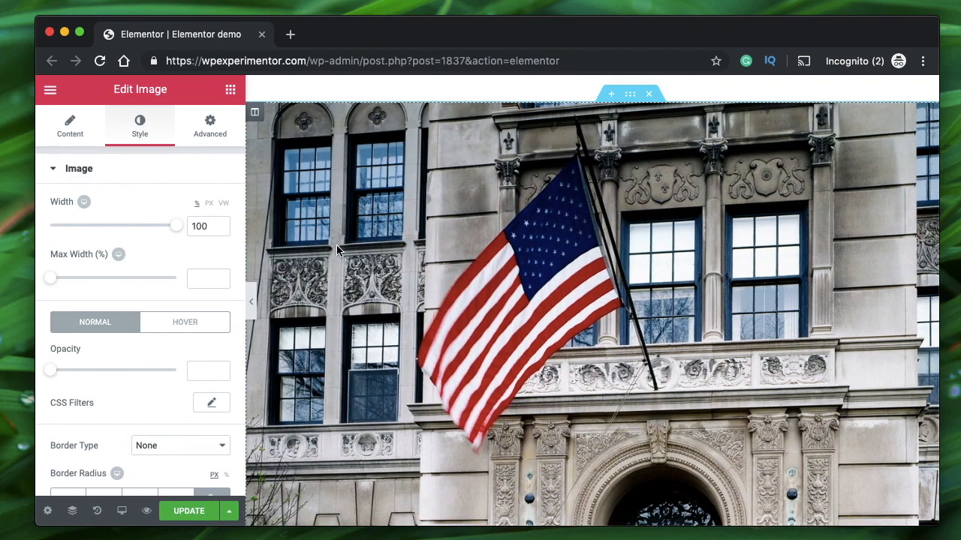
Step: Switch the image's width unit to pixels and try widths of 50 px and 100 px
click(209, 205)
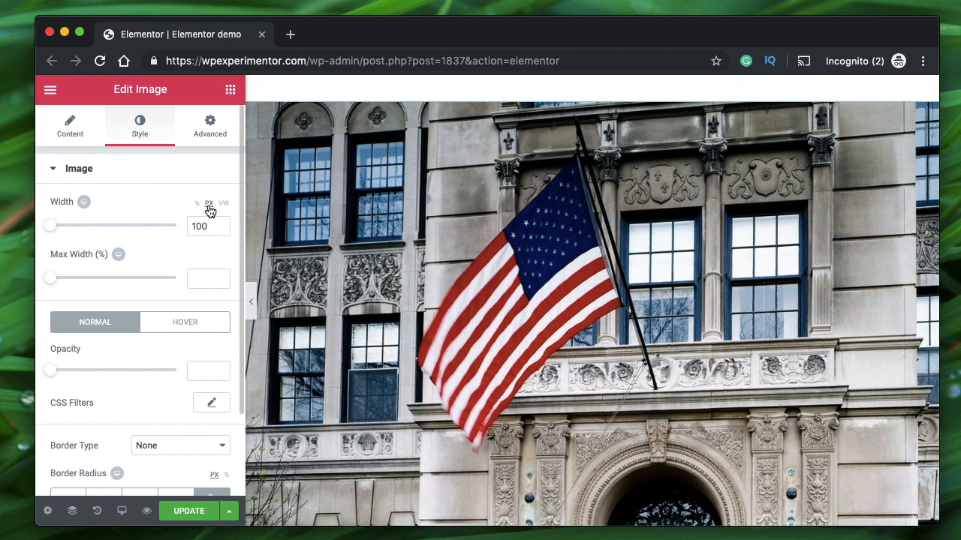
double_click(199, 228)
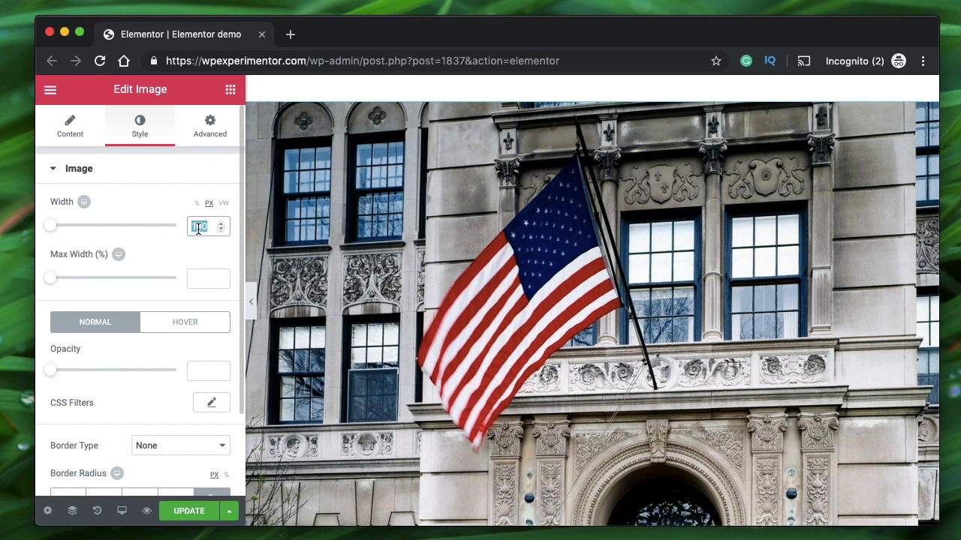
text(50)
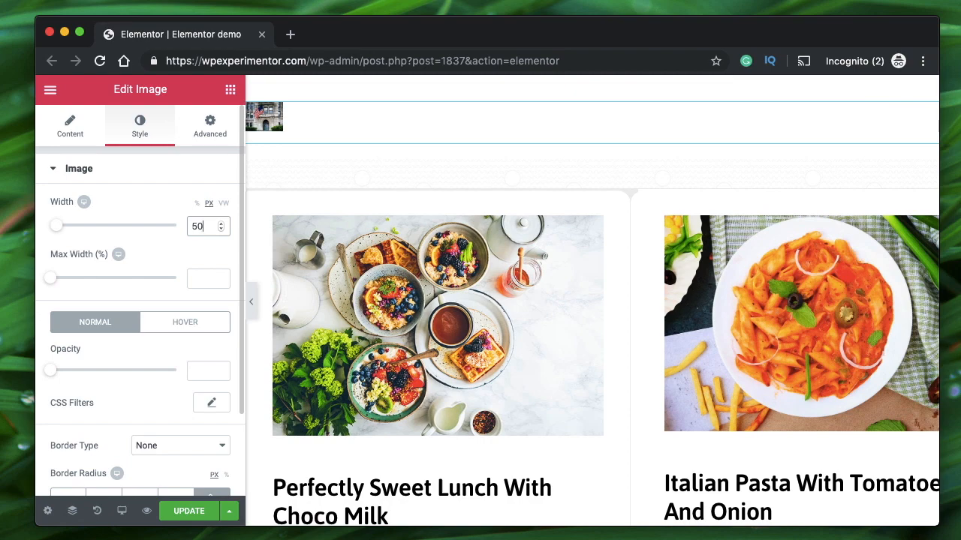
key(BackSpace)
key(BackSpace)
text(100)
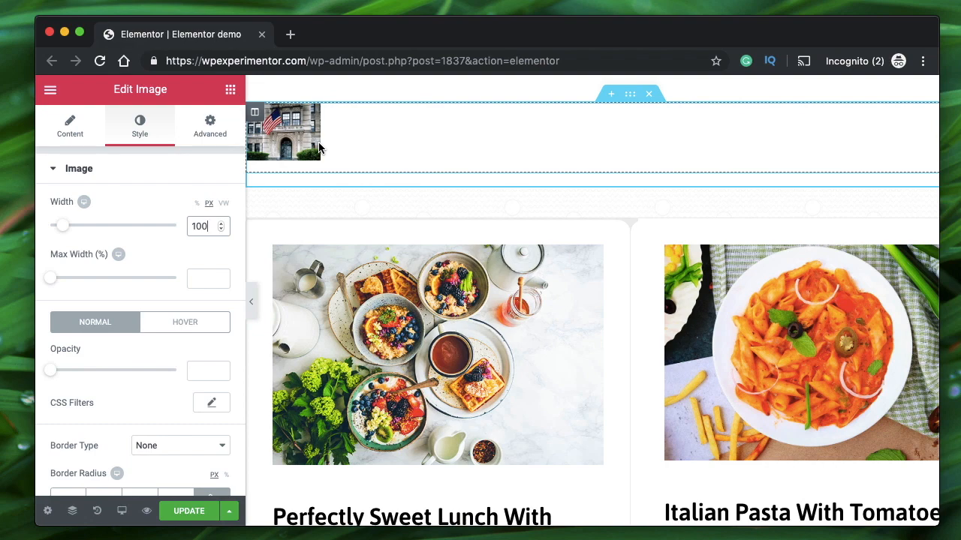
Step: Set the image's width to 20 VW, preview the page with the editing panel collapsed and bring the panel back
click(224, 204)
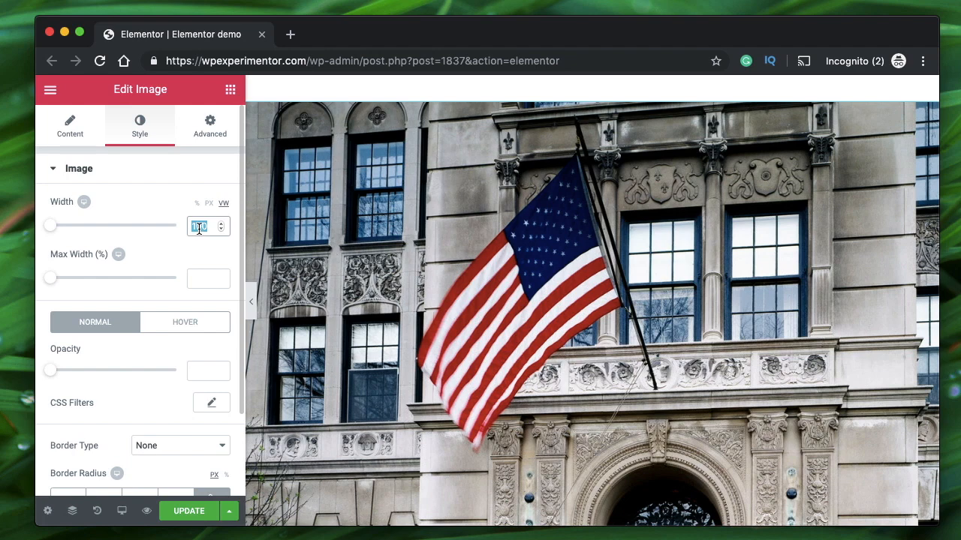
text(20)
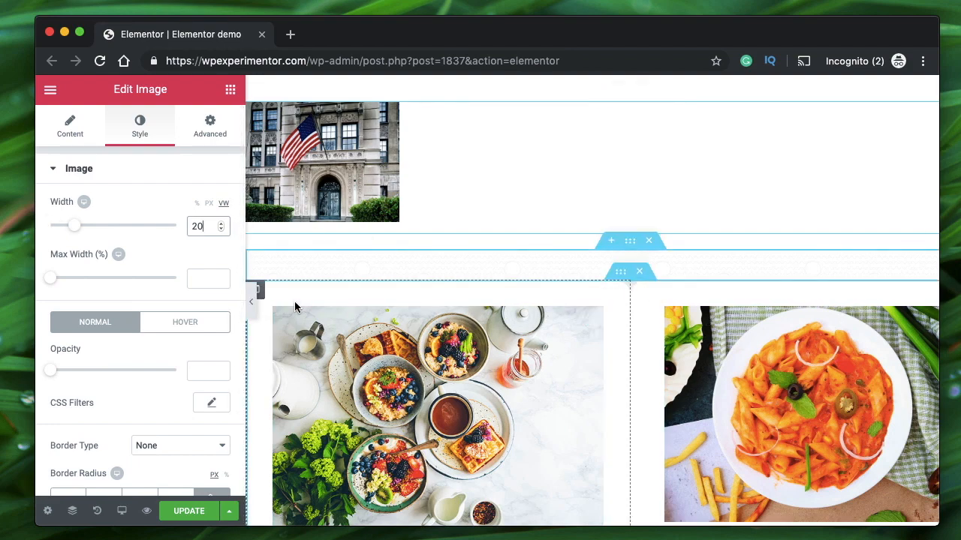
click(252, 304)
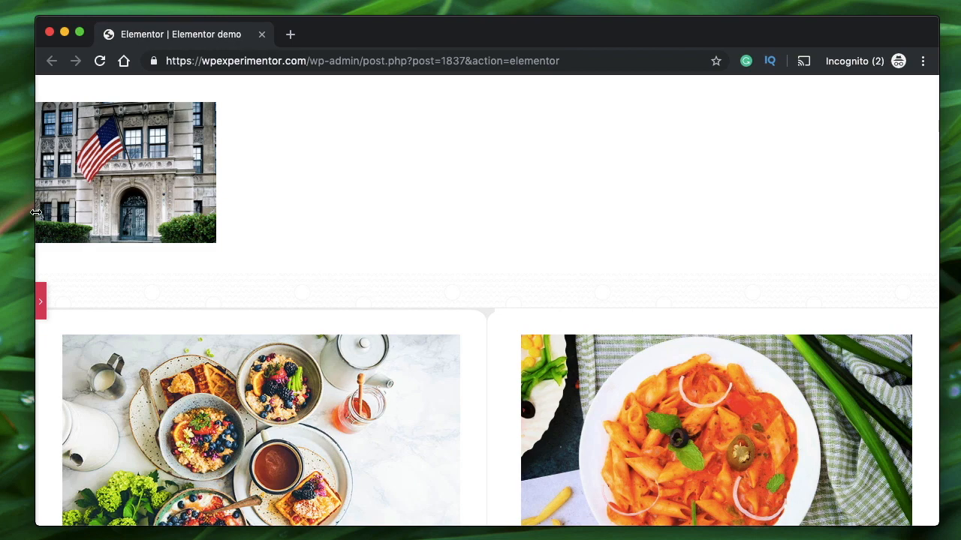
click(41, 306)
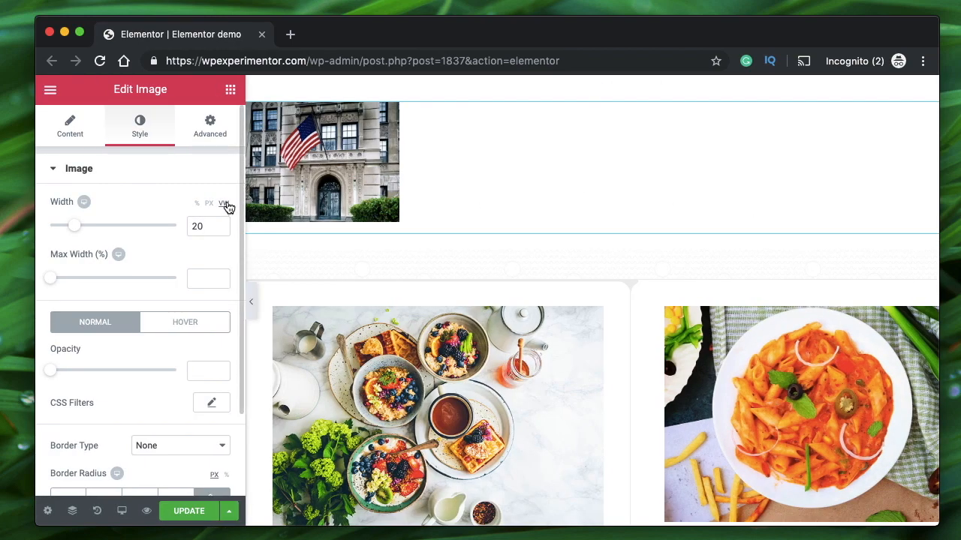
Step: Show the device options for the image's width, preview the tablet view and return to the desktop view
click(82, 205)
click(83, 205)
click(83, 204)
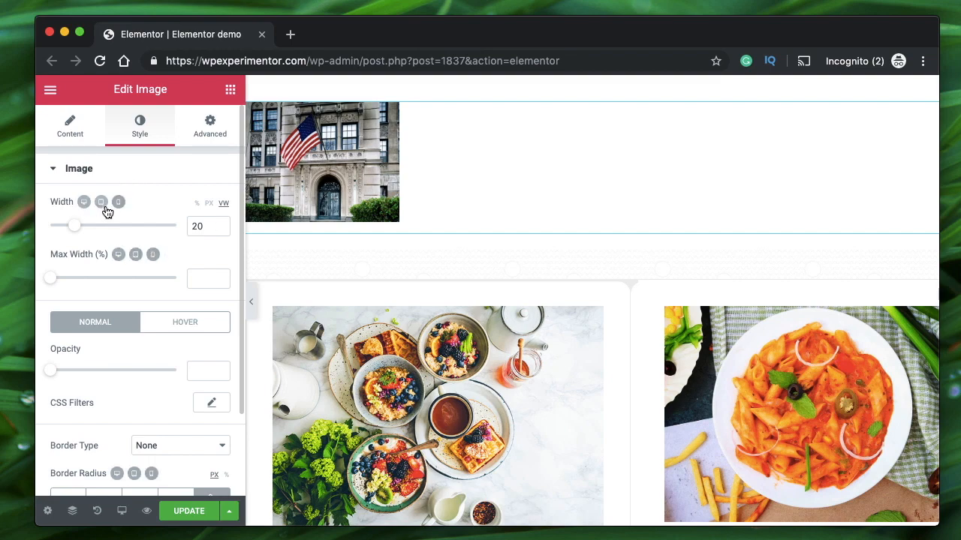
click(100, 203)
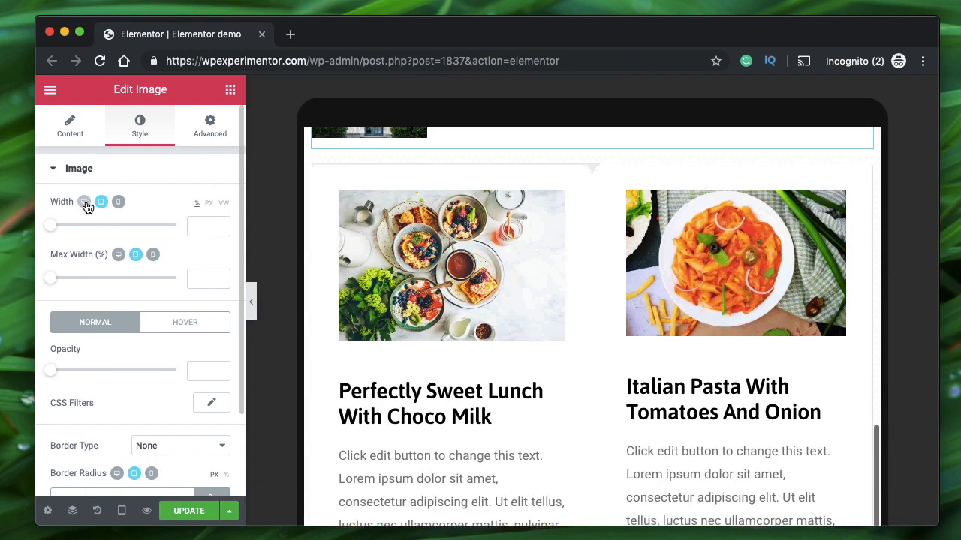
click(84, 203)
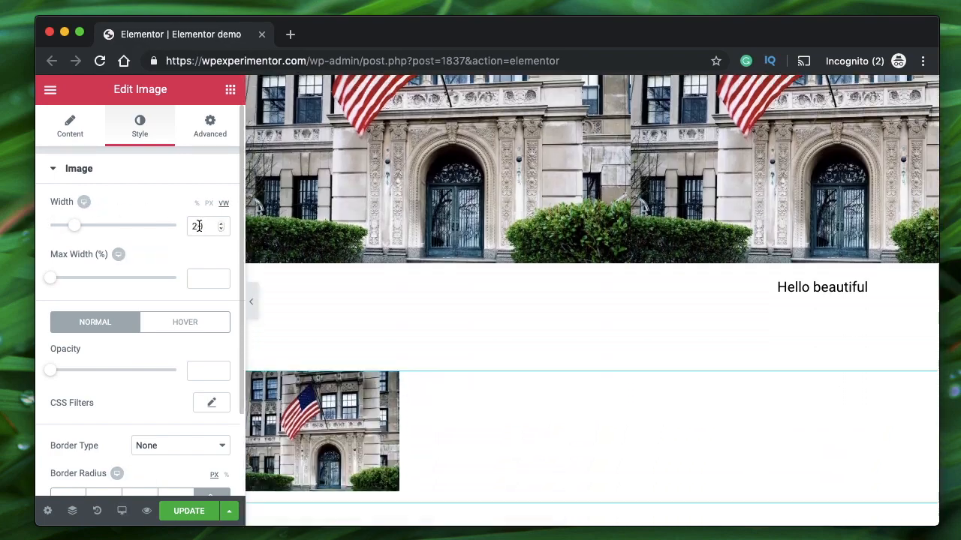
Step: Clear the image's desktop width value and look over the resized image on the page
double_click(199, 226)
key(BackSpace)
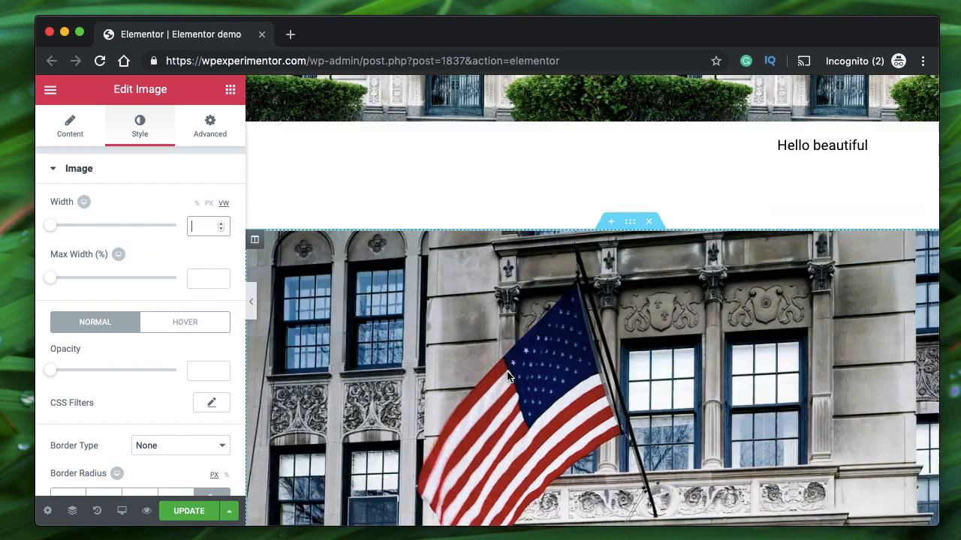
scroll(507, 375, down, 5)
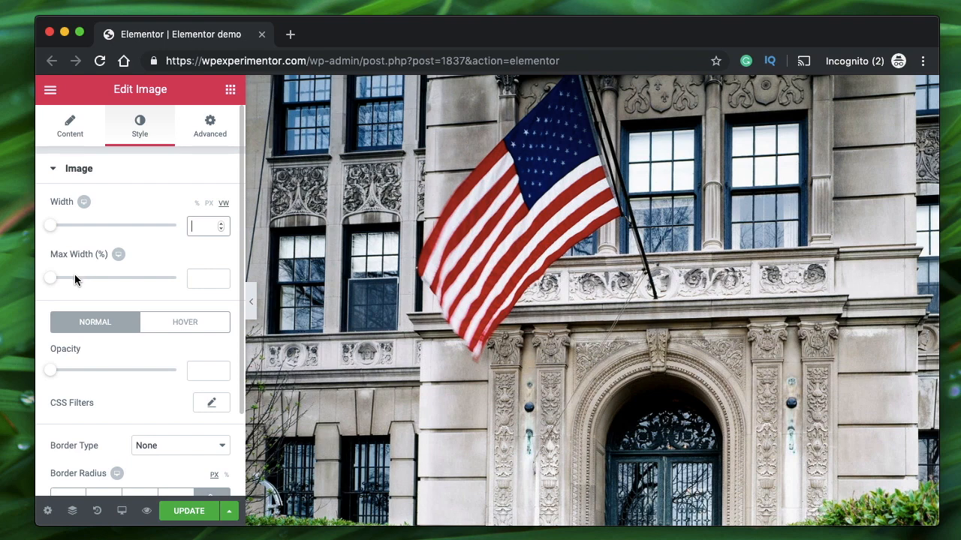
scroll(401, 275, up, 2)
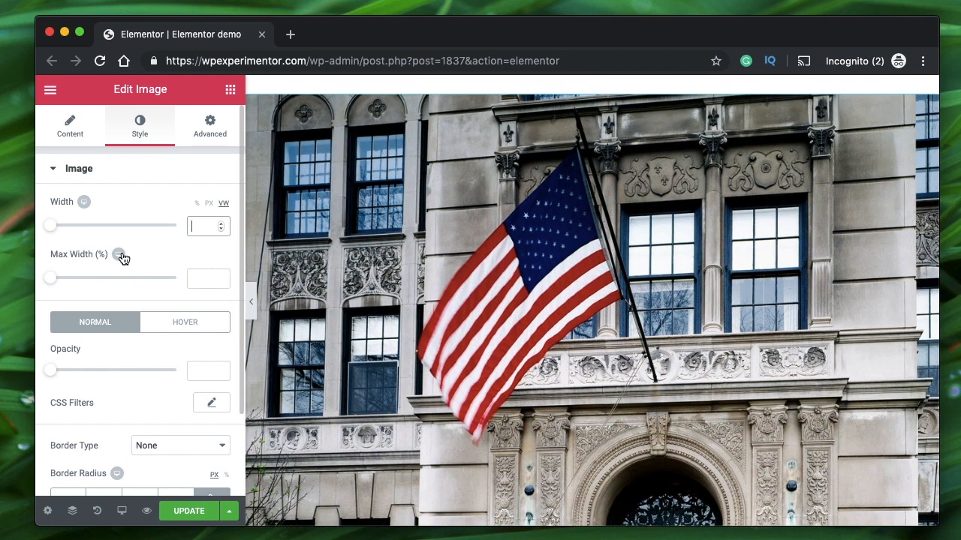
Step: Set the image's maximum width to 50%, preview the page with the editing panel collapsed and bring the panel back
click(197, 279)
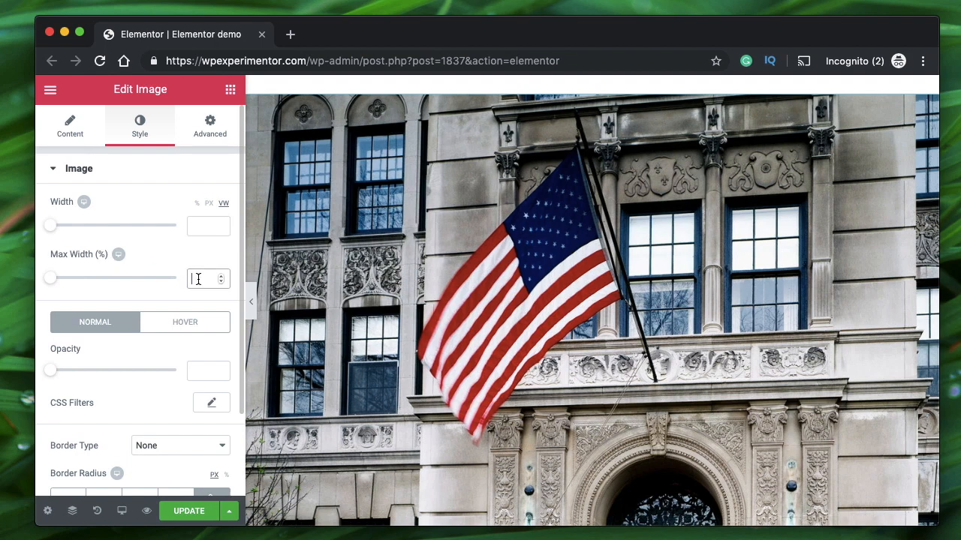
text(50)
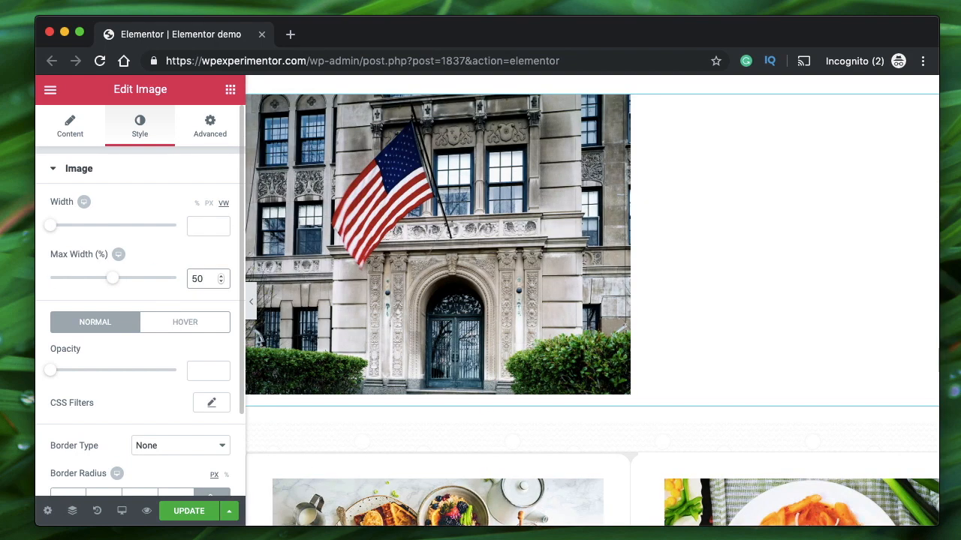
click(253, 300)
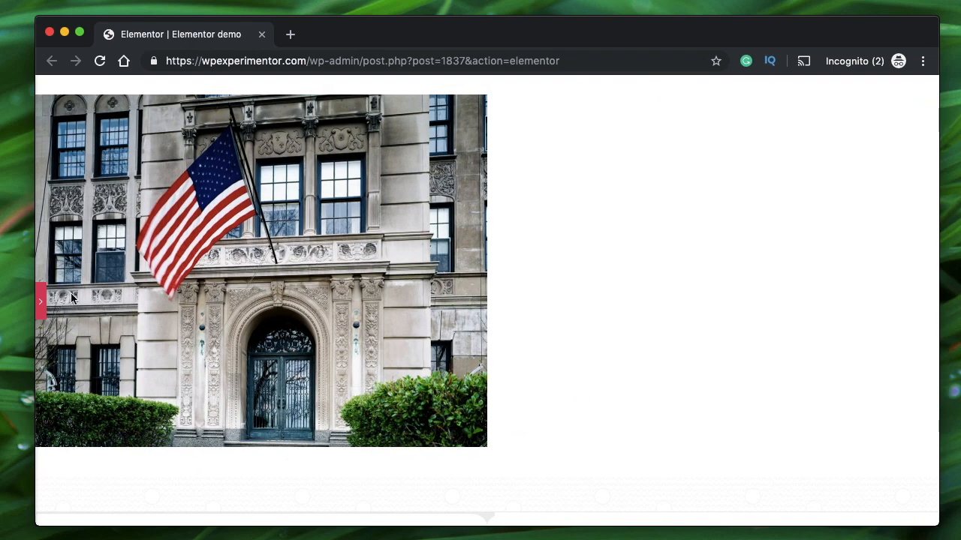
click(43, 304)
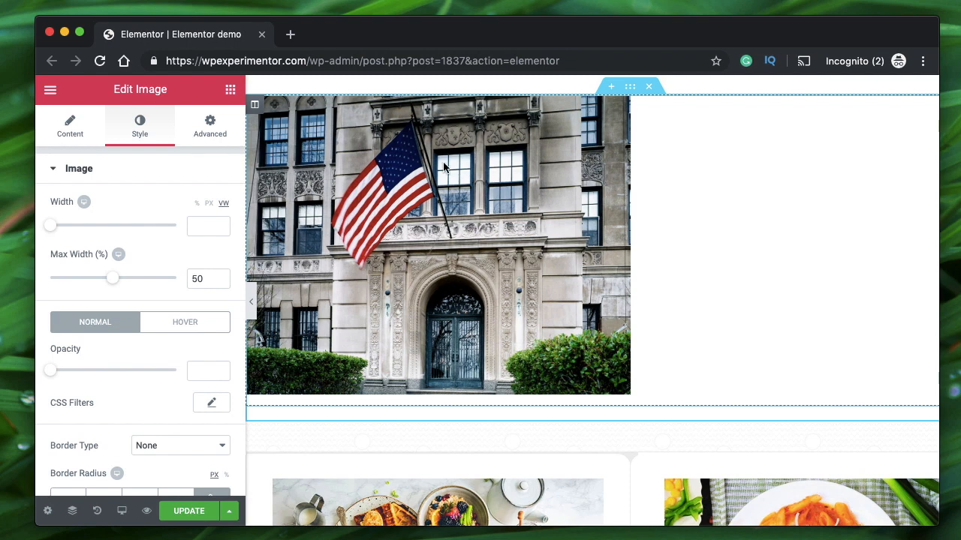
mouse_move(120, 259)
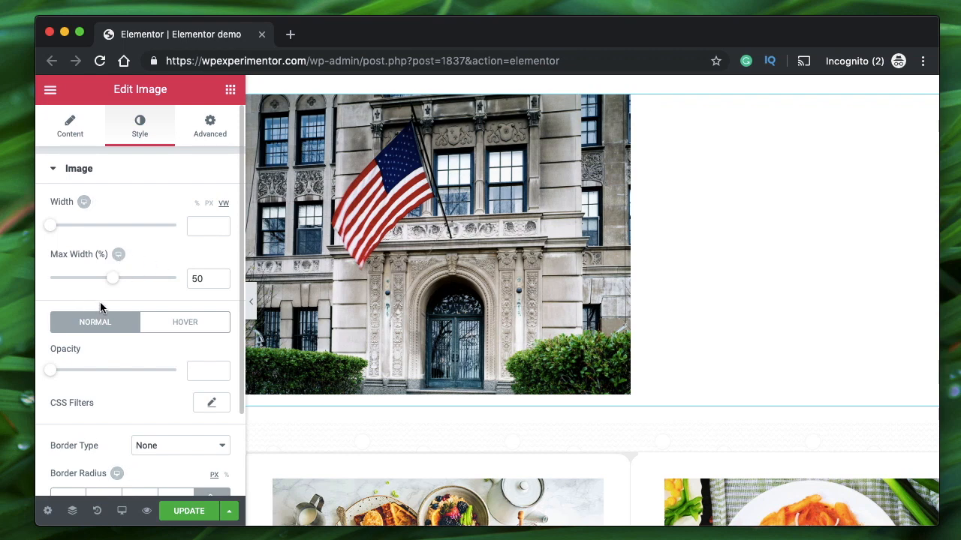
Step: Compare the image's style options for the normal and hover states
scroll(101, 307, down, 3)
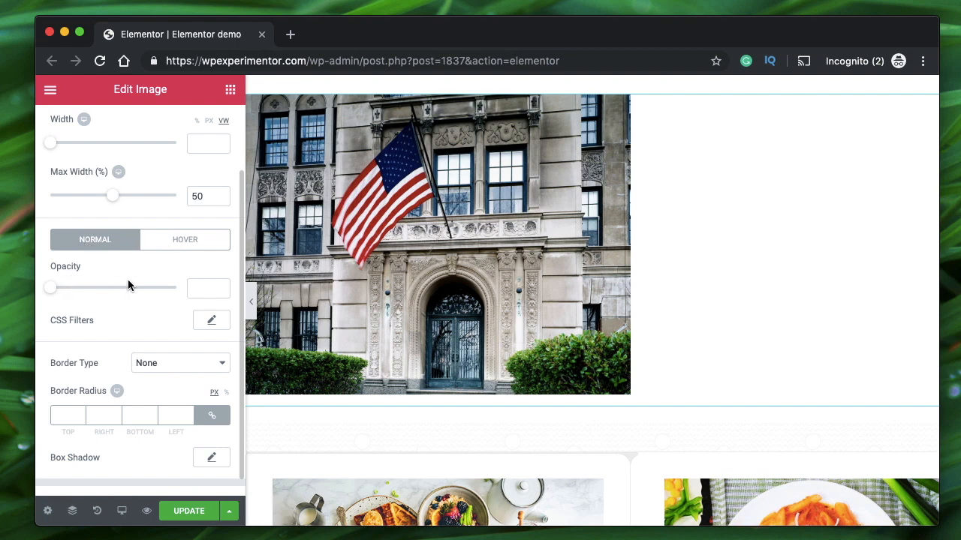
click(180, 242)
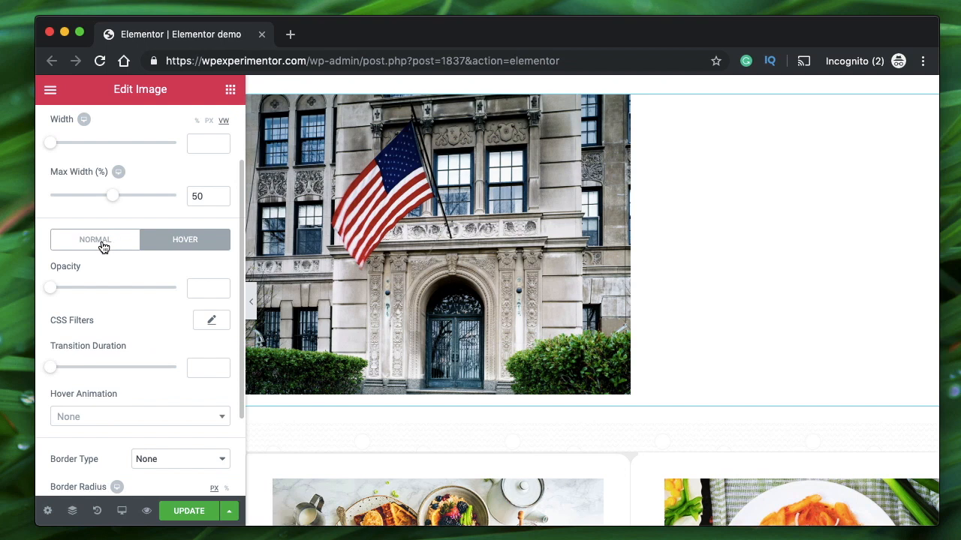
click(92, 248)
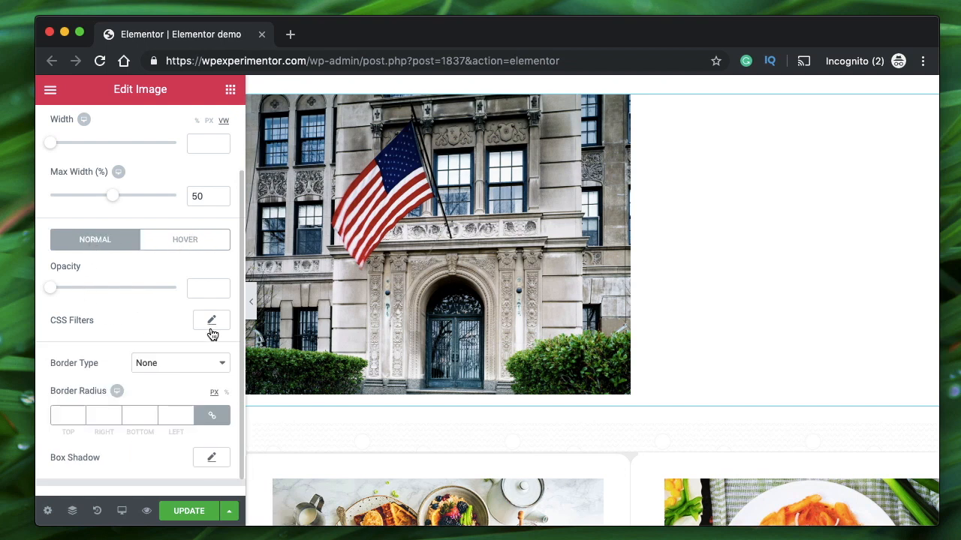
click(171, 243)
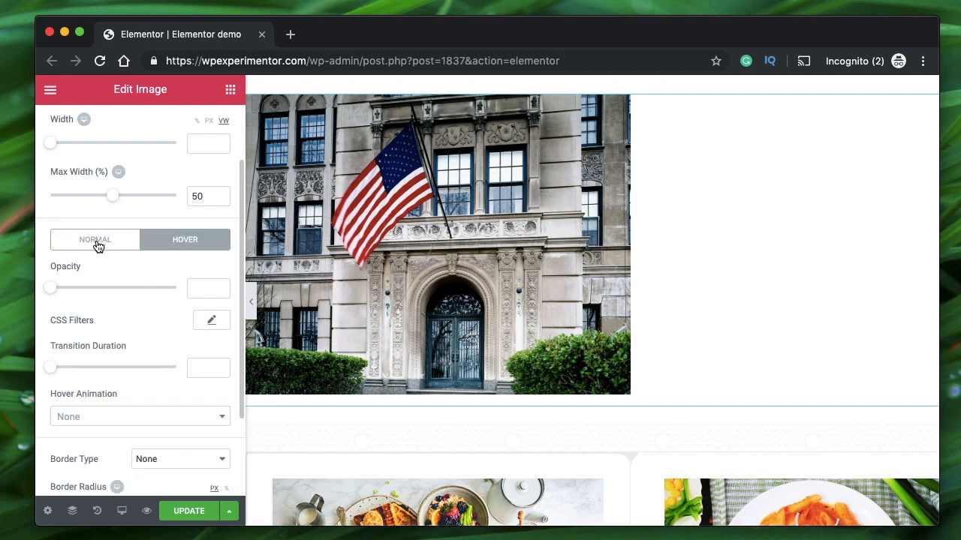
click(90, 248)
Step: Adjust the CSS filters of the image's hover state to saturation 173 and hue 150, and close the filter settings
click(170, 248)
click(211, 319)
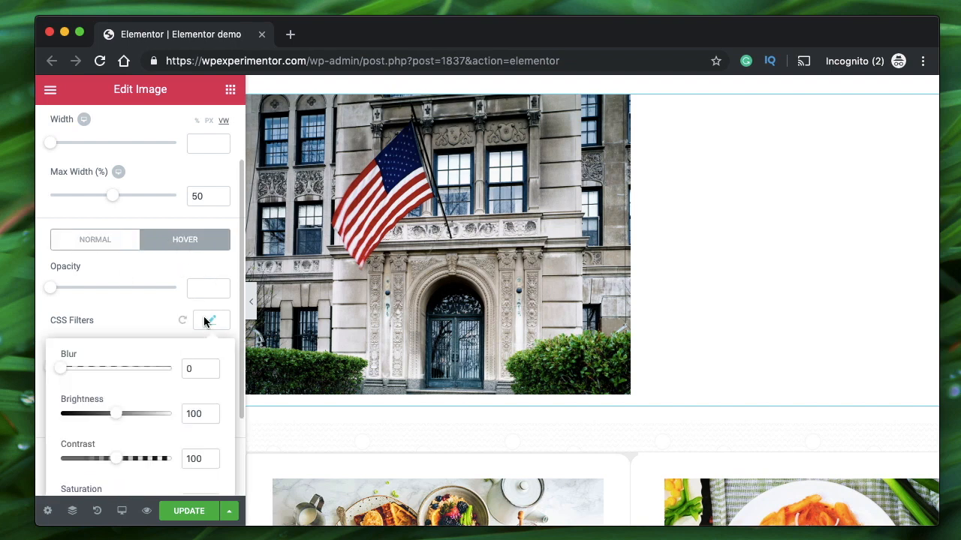
scroll(140, 372, down, 1)
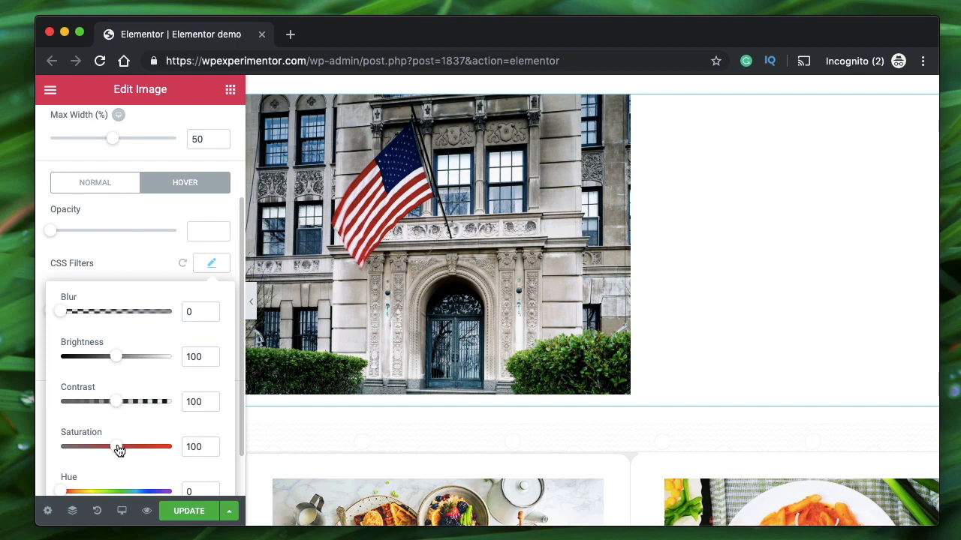
drag(118, 449, 157, 449)
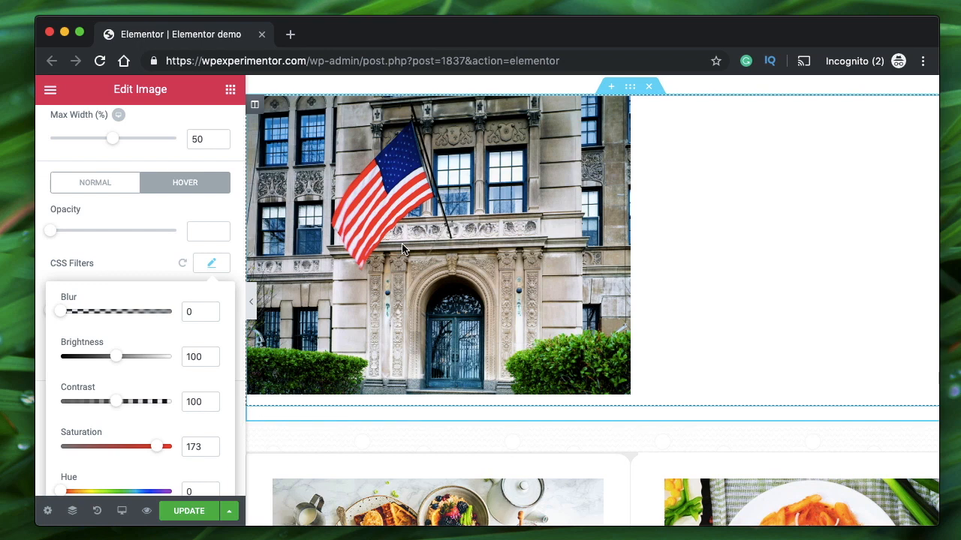
scroll(155, 355, down, 2)
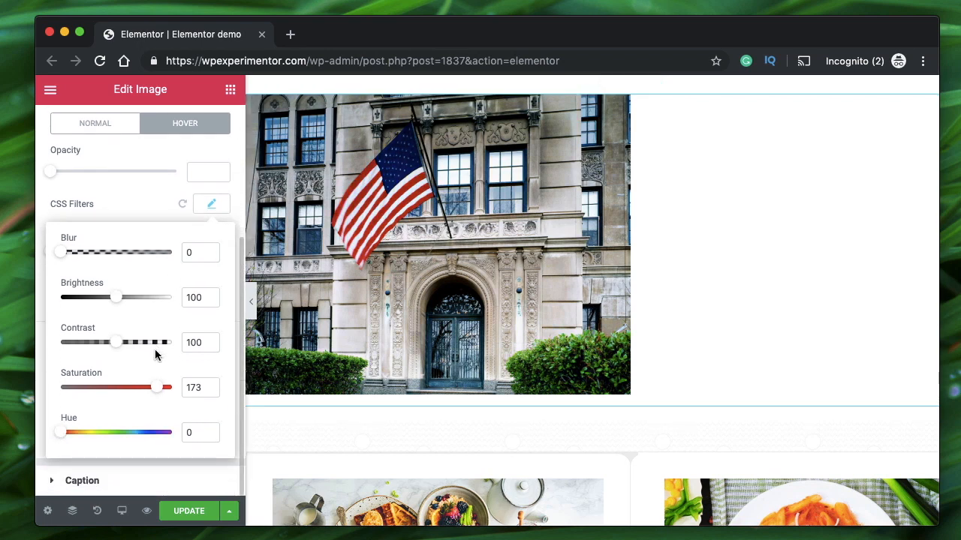
click(107, 433)
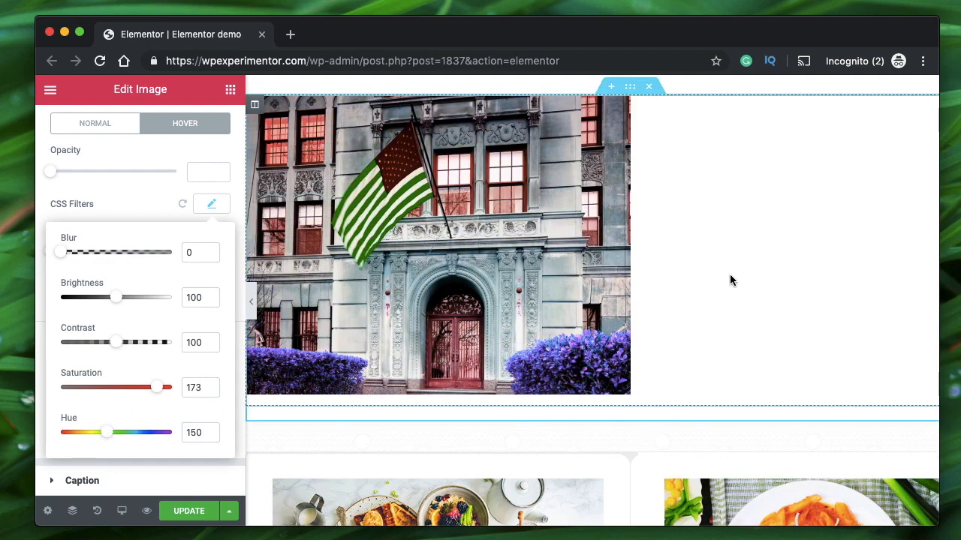
click(202, 209)
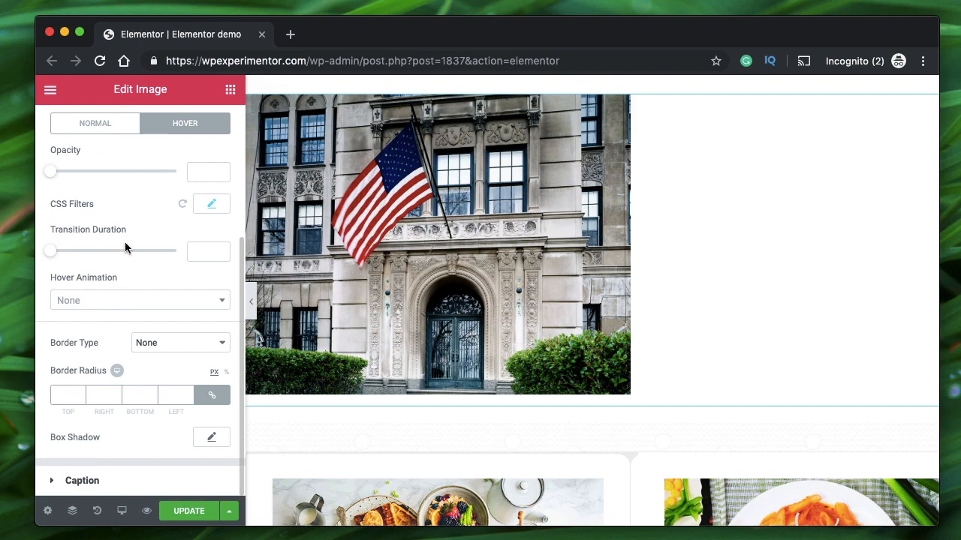
Step: Set the image's hover animation to Grow and return to the normal state's options
click(130, 302)
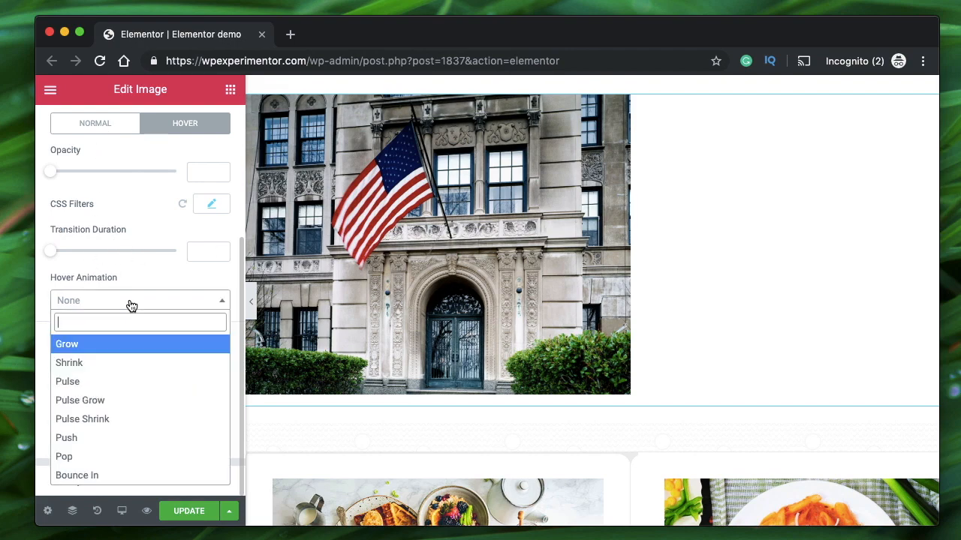
click(104, 351)
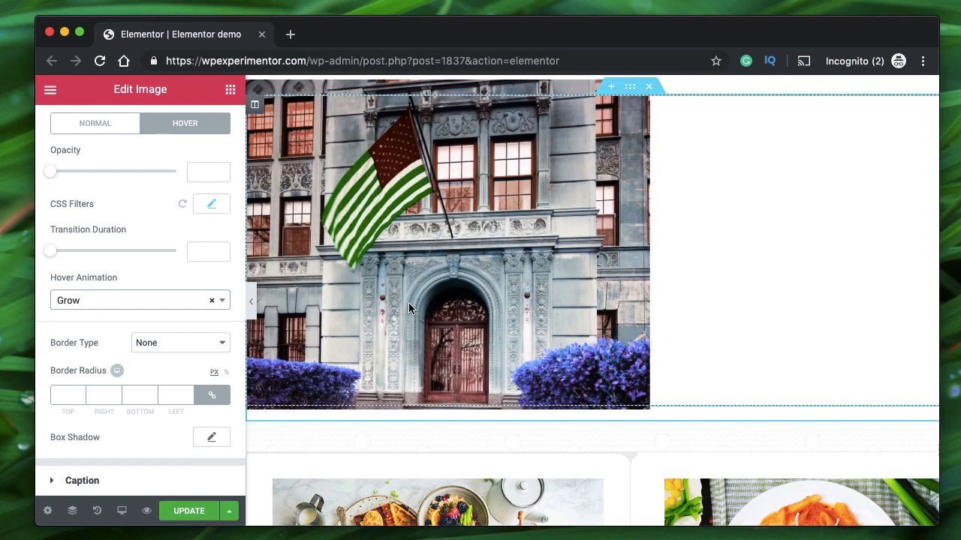
click(100, 125)
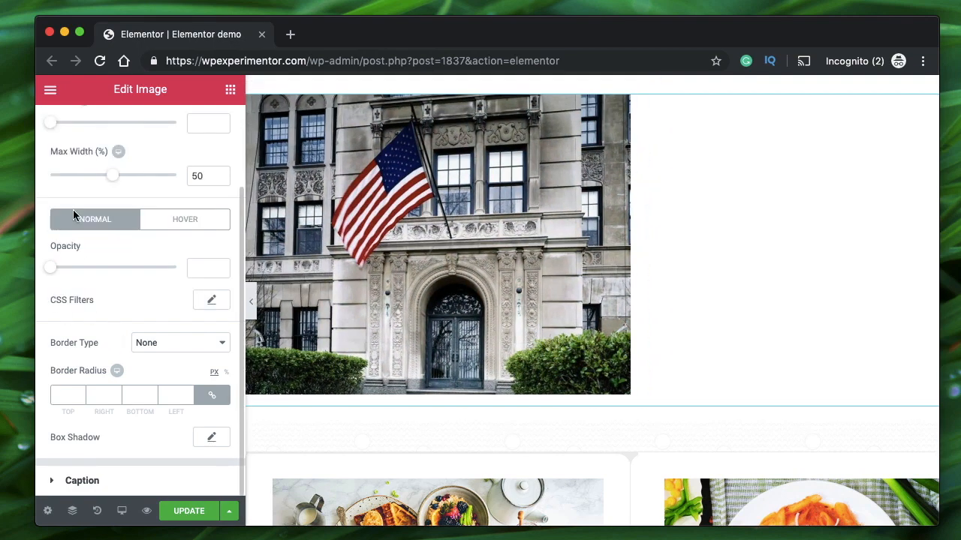
Step: Set the image's border type to Solid and review the device options of its border width
scroll(118, 279, up, 2)
scroll(108, 318, down, 2)
click(184, 347)
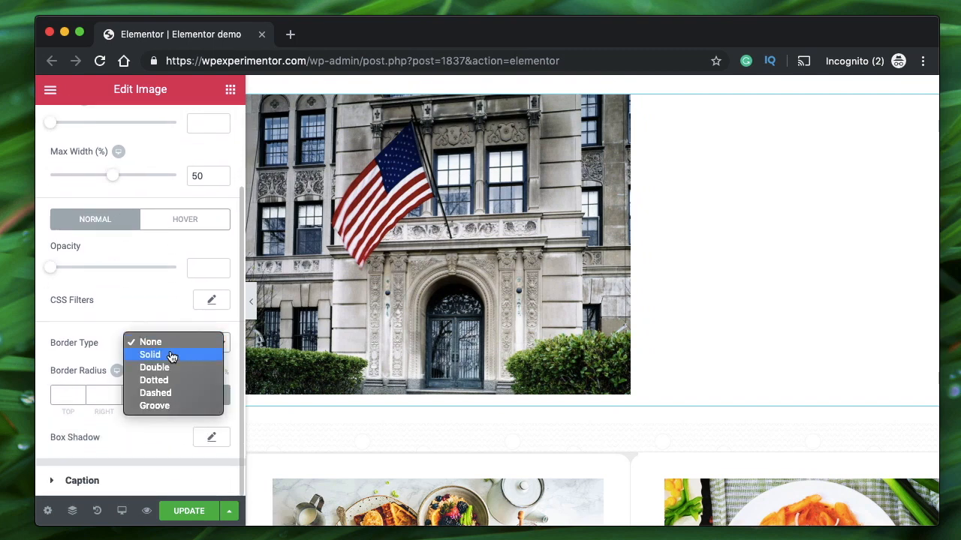
click(172, 356)
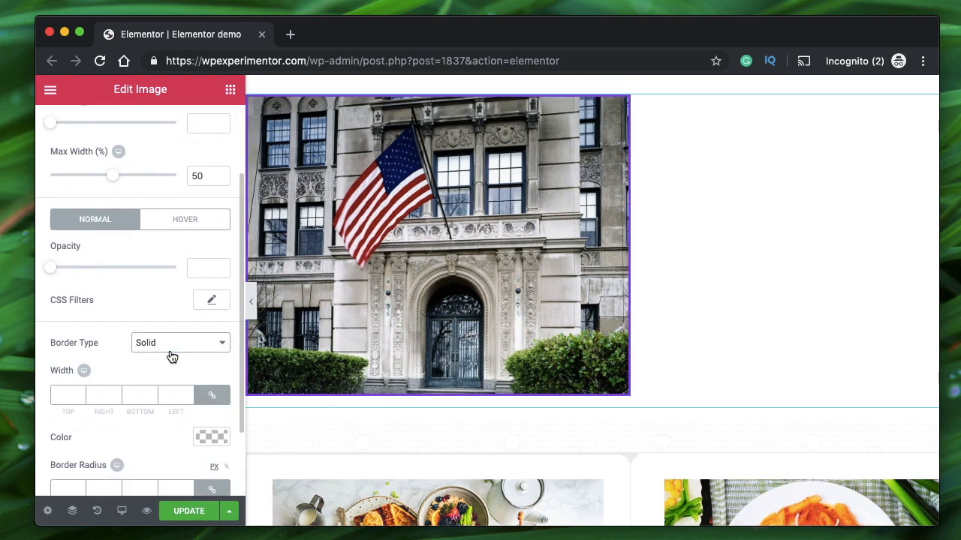
click(67, 397)
click(88, 373)
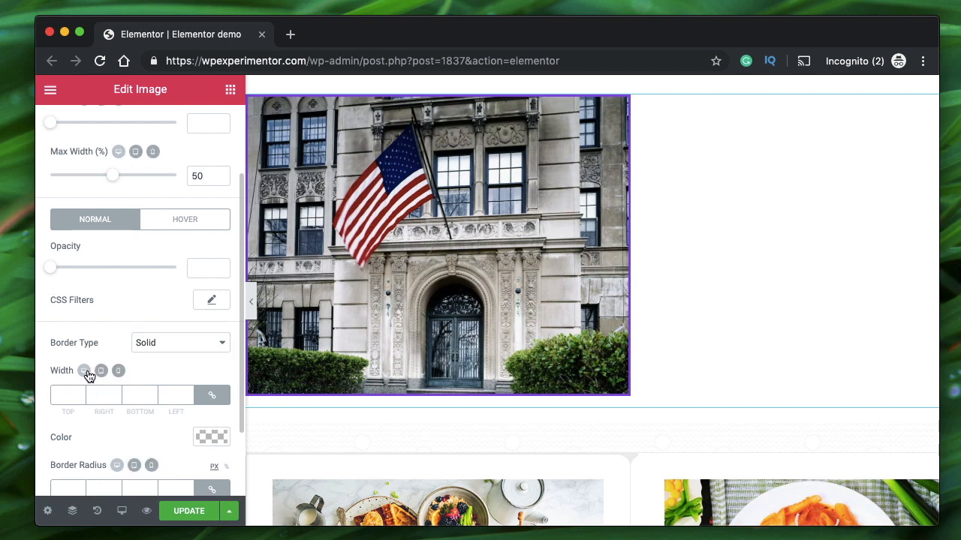
click(88, 373)
scroll(112, 361, down, 3)
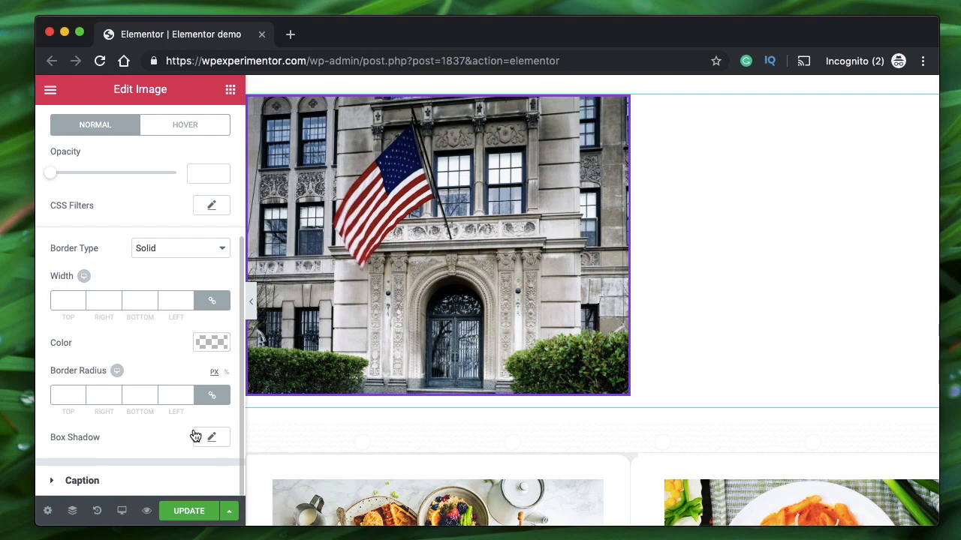
Step: Apply a box shadow to the image with blur 10, zero offsets and zero spread, and close the shadow settings
click(213, 438)
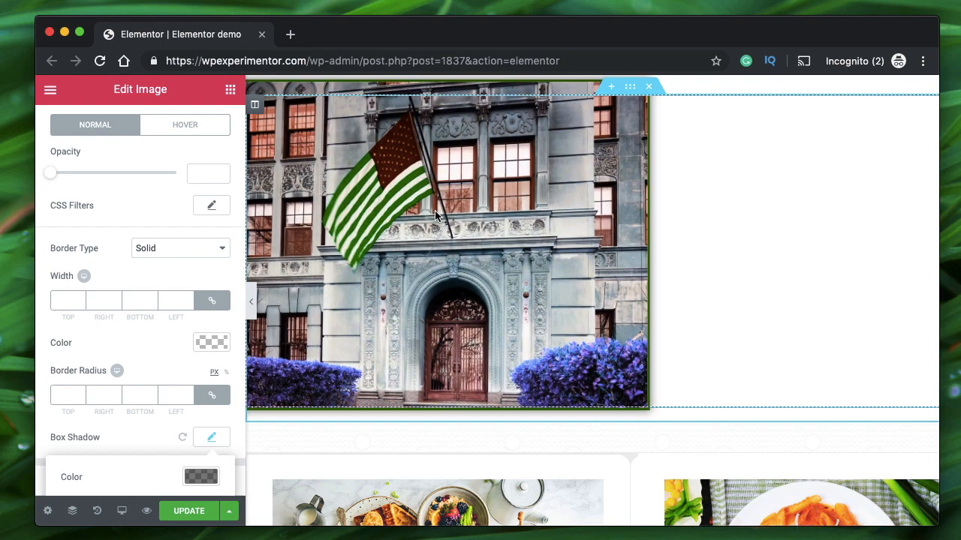
scroll(122, 328, down, 4)
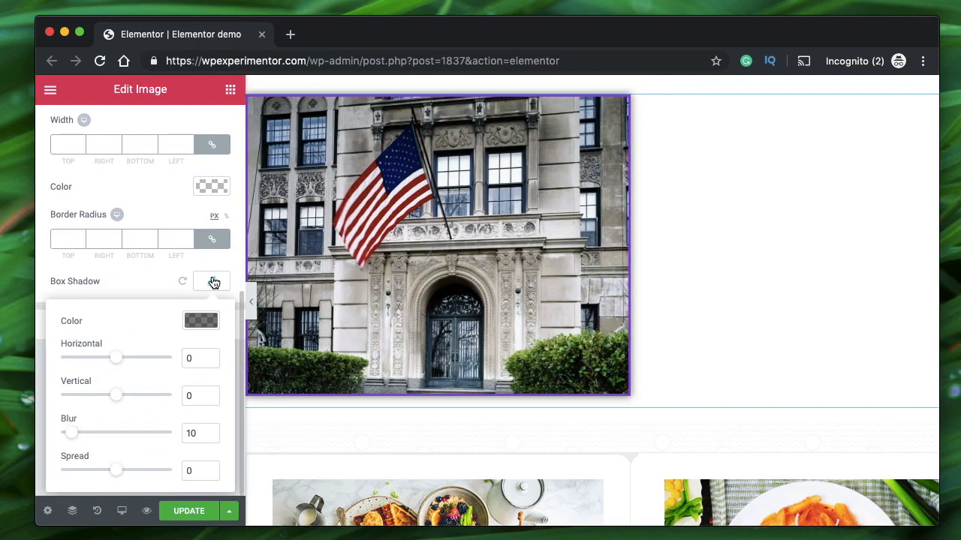
click(214, 282)
Step: Give the image the custom caption "My caption" and return to the caption's style options
click(114, 329)
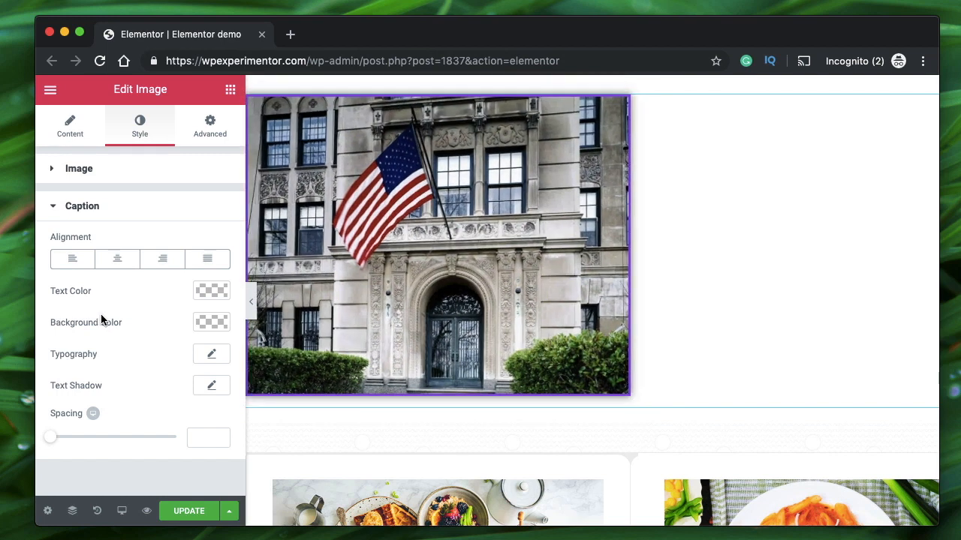
click(88, 123)
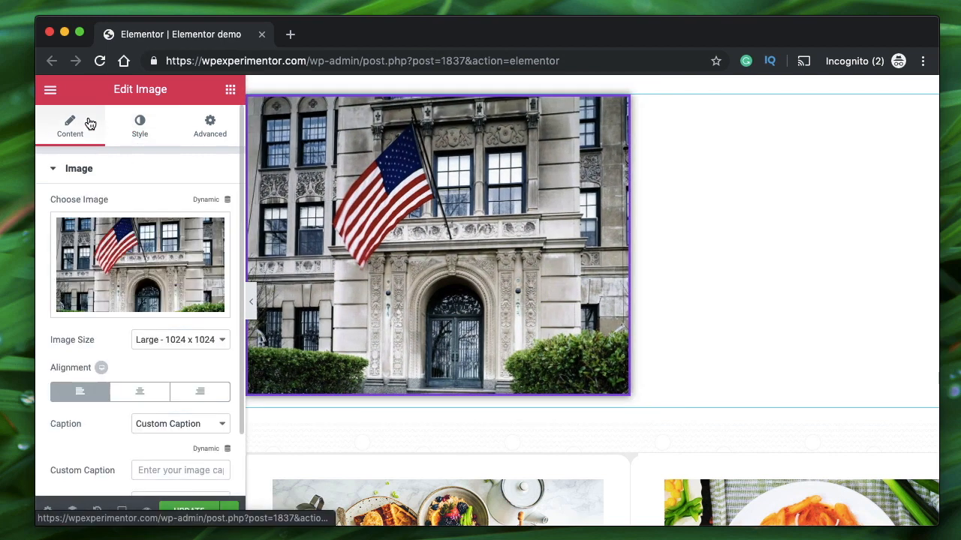
click(161, 424)
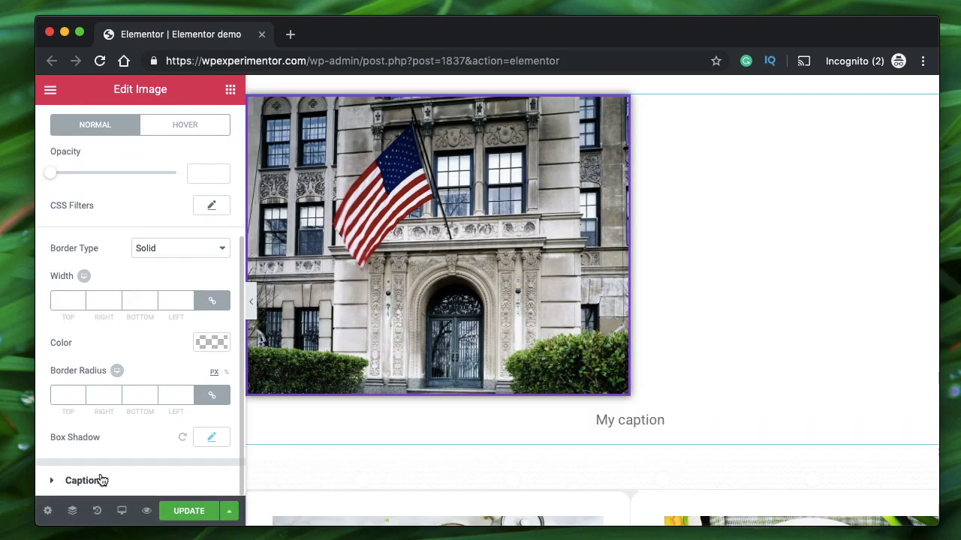
click(100, 480)
Step: Try the caption's left, center and right alignments and settle on justified
click(117, 264)
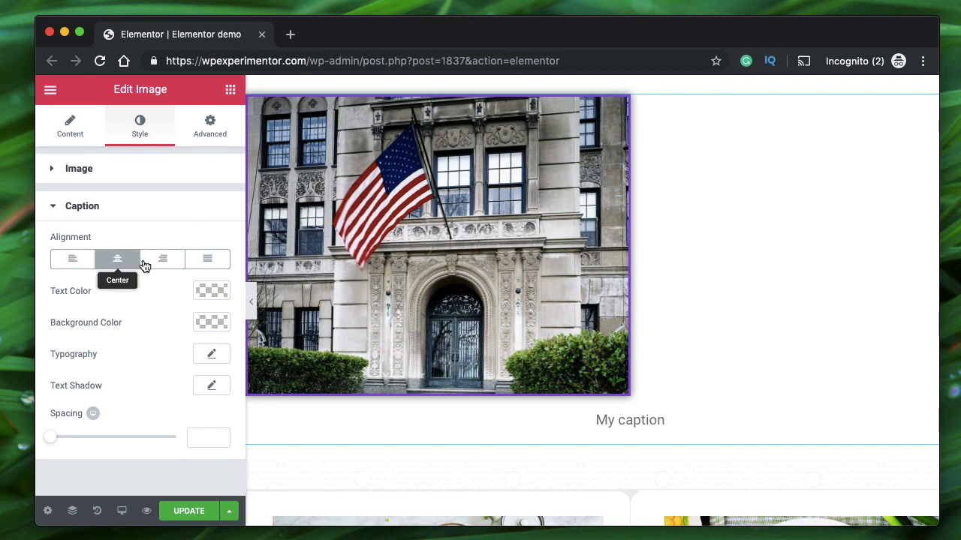
click(160, 266)
click(66, 261)
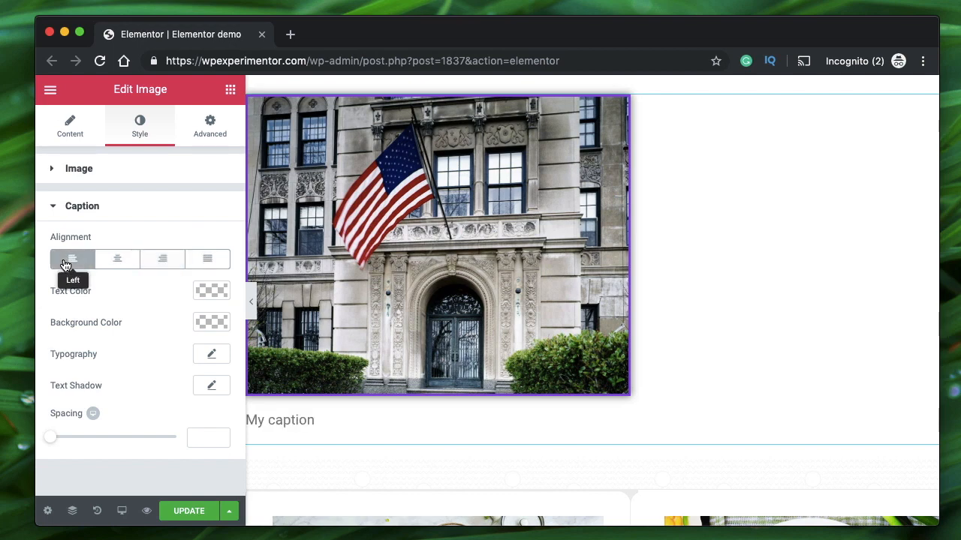
click(117, 257)
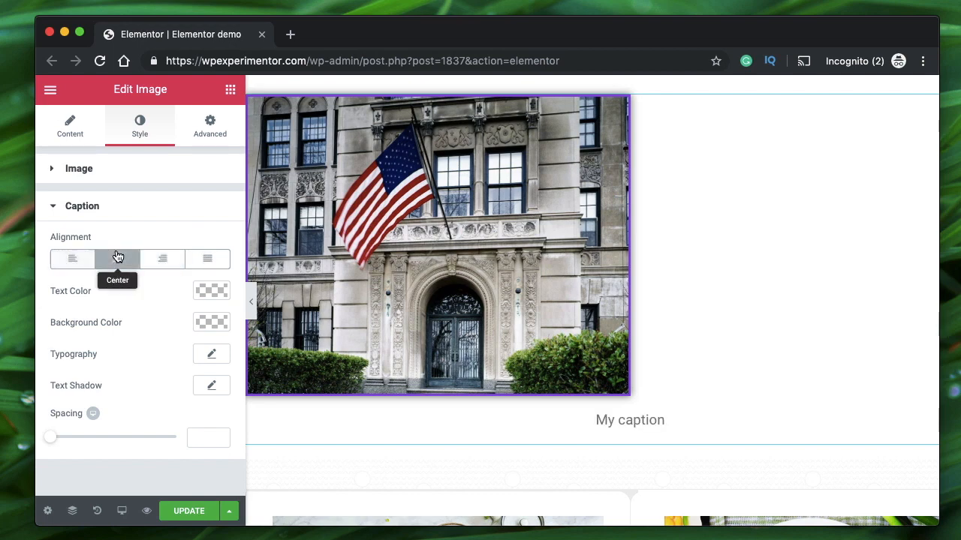
click(167, 264)
click(204, 264)
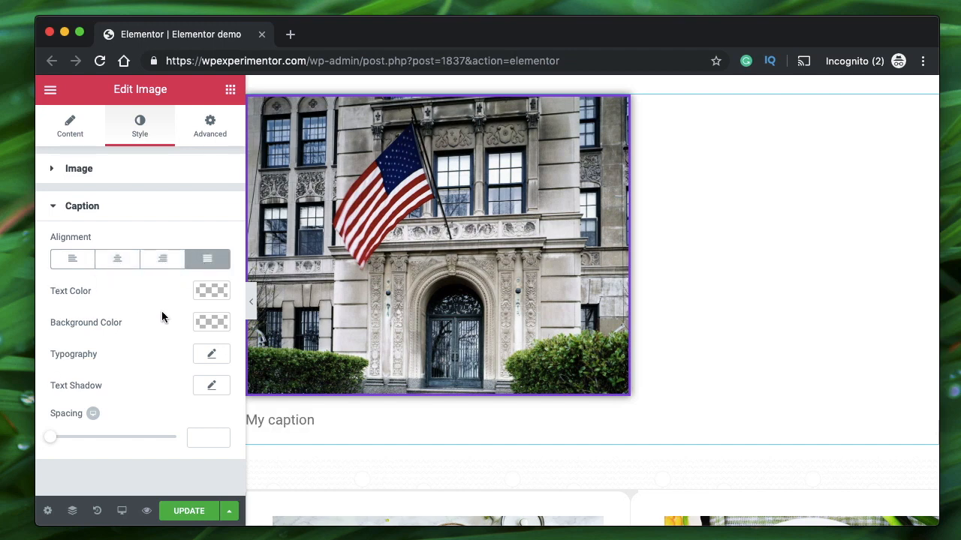
Step: Set the caption's text color to magenta, check its background color picker and collapse the caption options
click(208, 294)
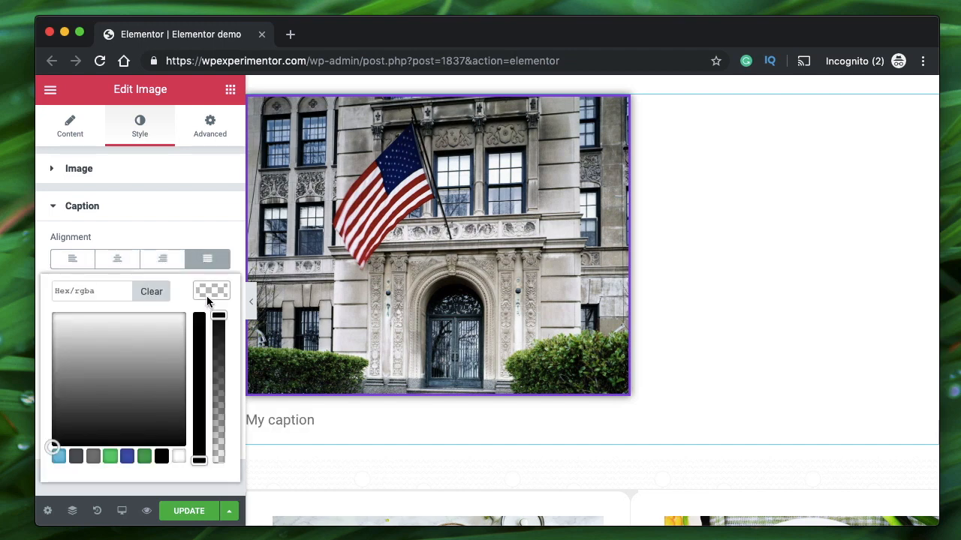
click(125, 460)
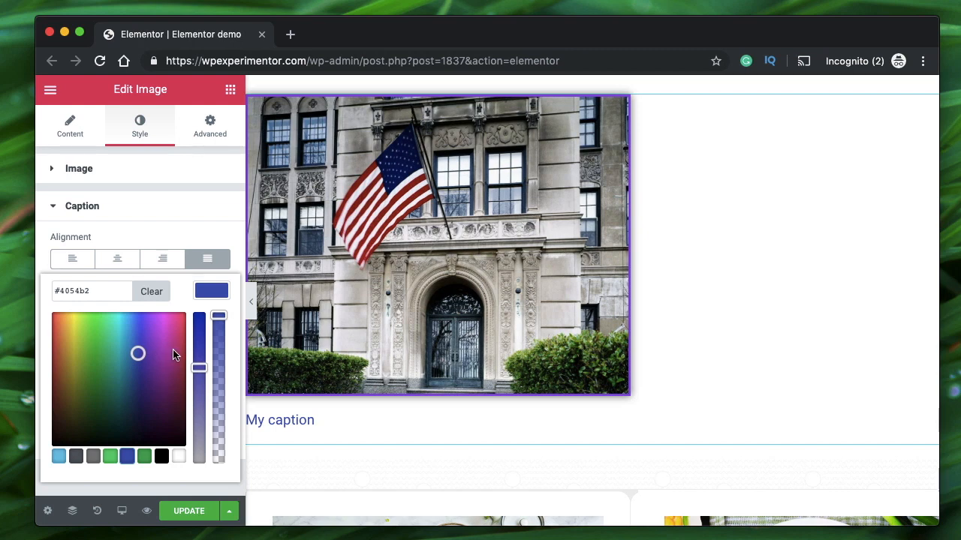
click(174, 351)
click(215, 293)
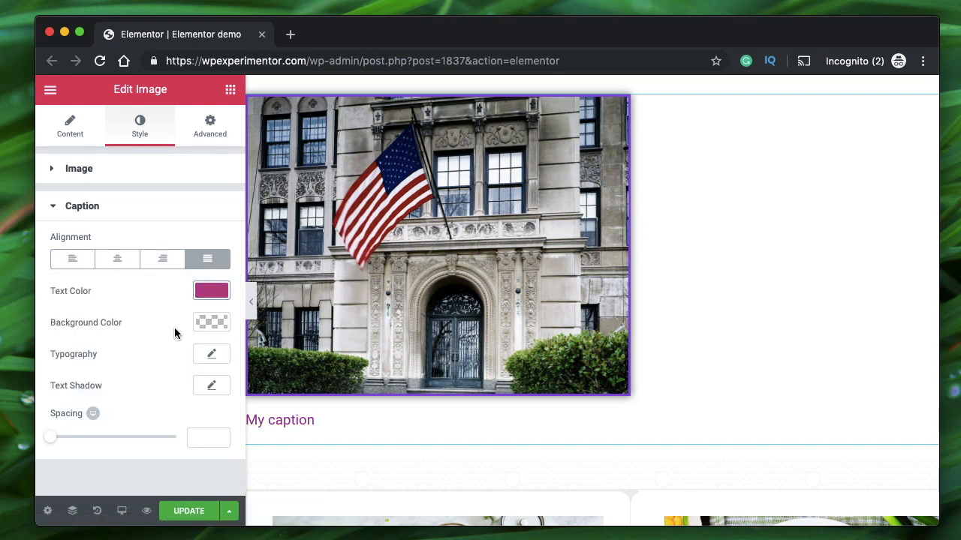
click(203, 326)
click(203, 326)
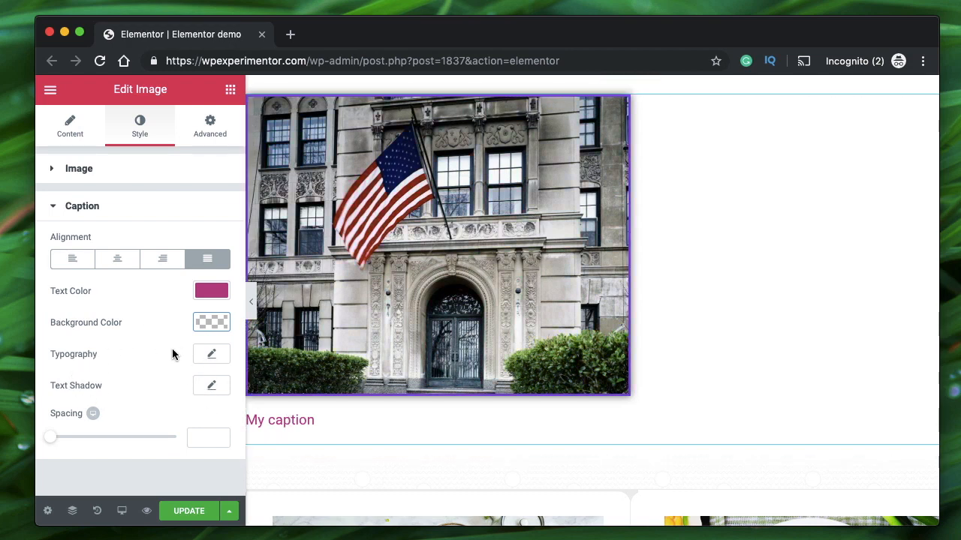
click(93, 213)
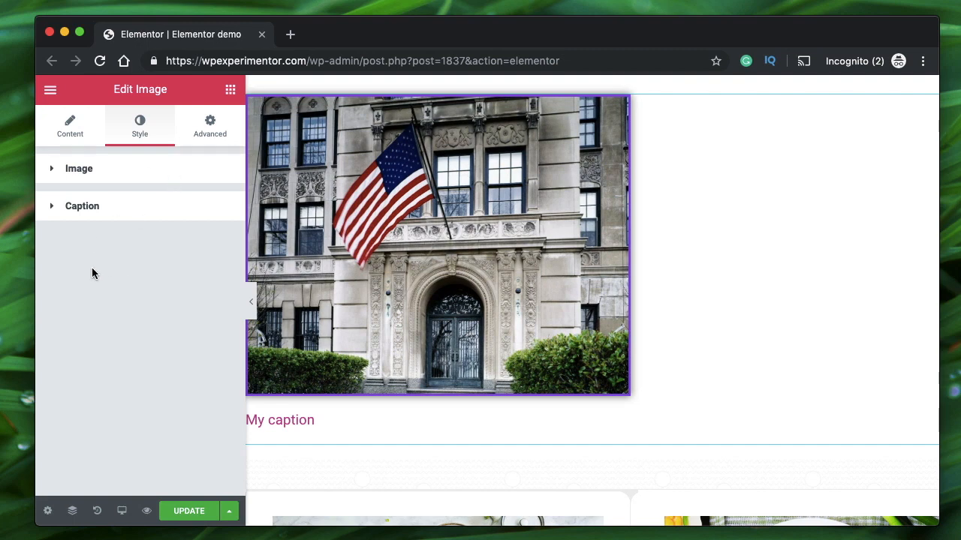
Step: Try the 3D Tilt mouse effect on the image with direction Direct and speed 4, and switch the mouse effects off
click(208, 140)
scroll(109, 237, down, 3)
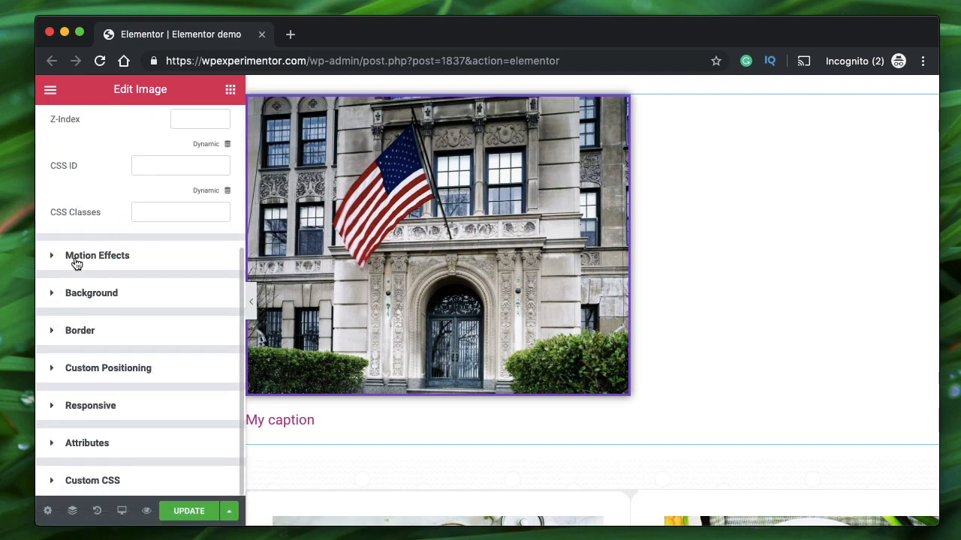
click(106, 258)
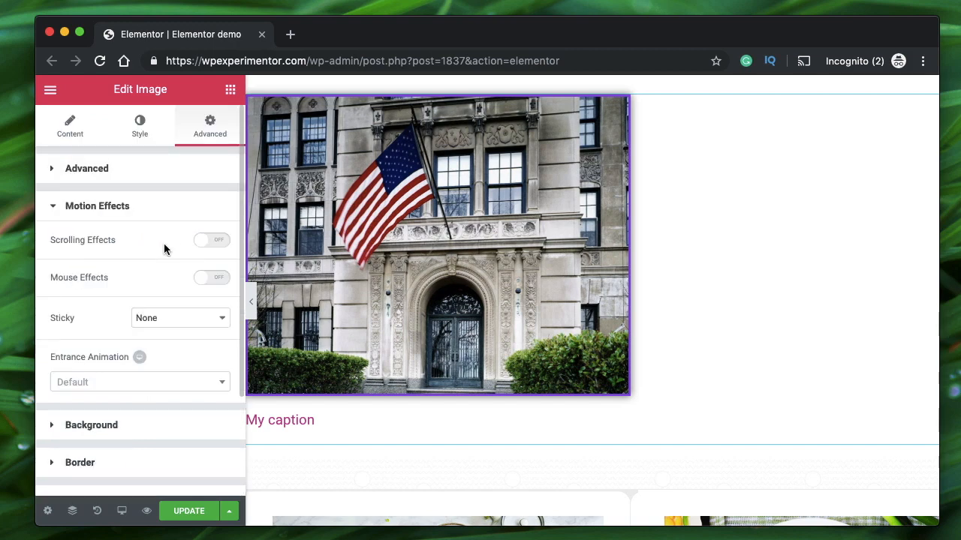
click(213, 280)
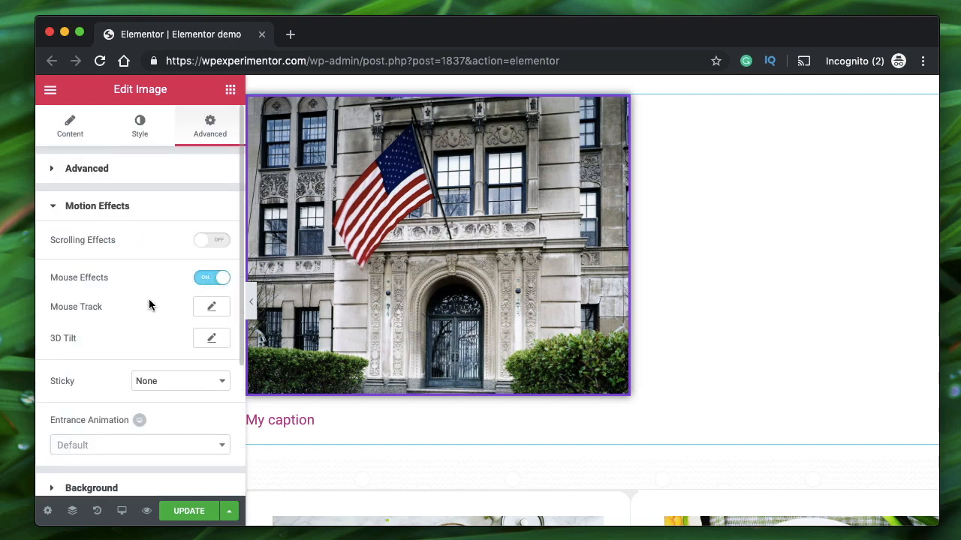
click(211, 339)
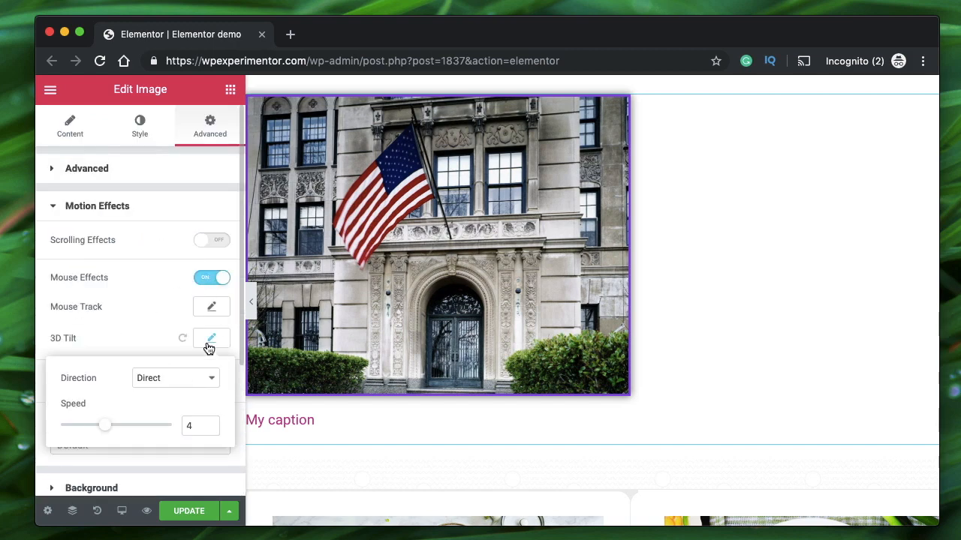
click(157, 337)
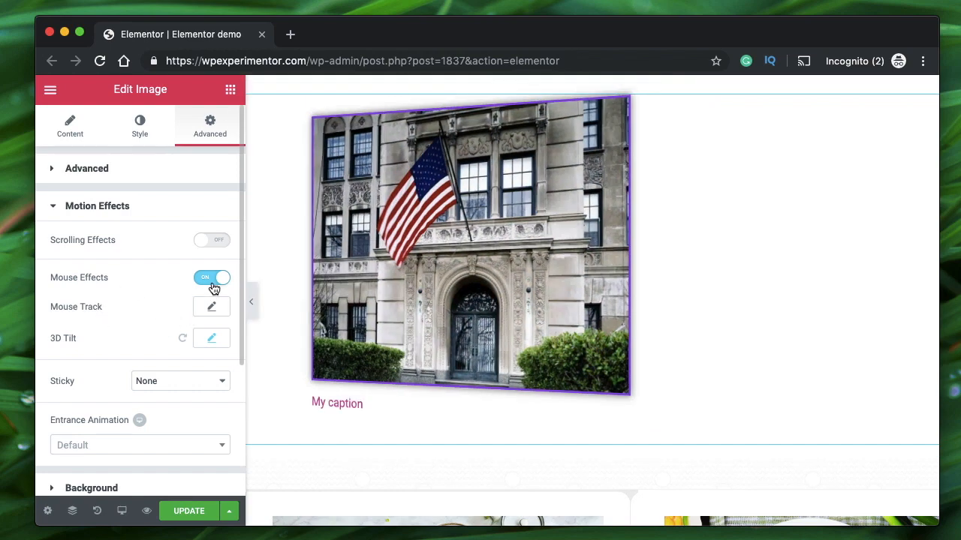
click(212, 278)
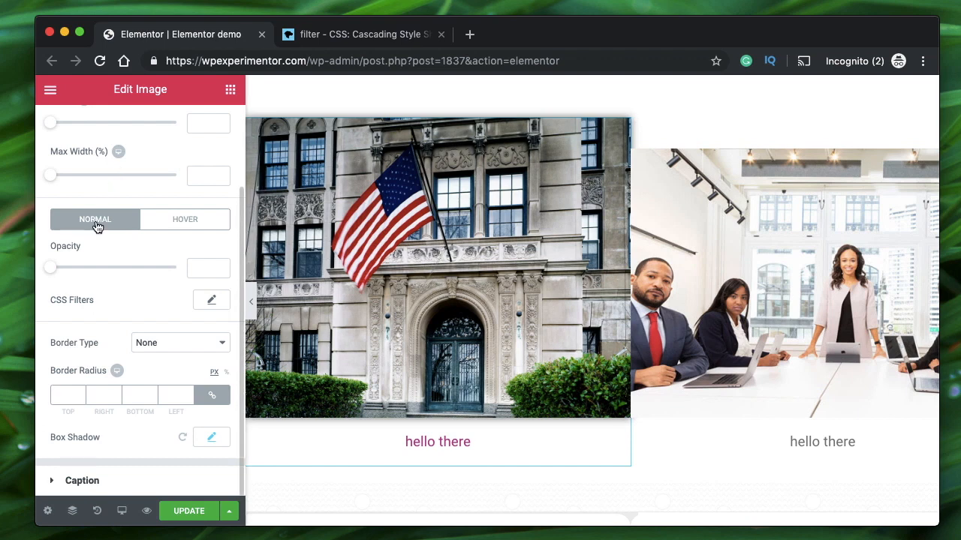
Step: Try a saturation of 0 in the image's normal-state CSS filters and consult the MDN reference page on the filter property
click(212, 301)
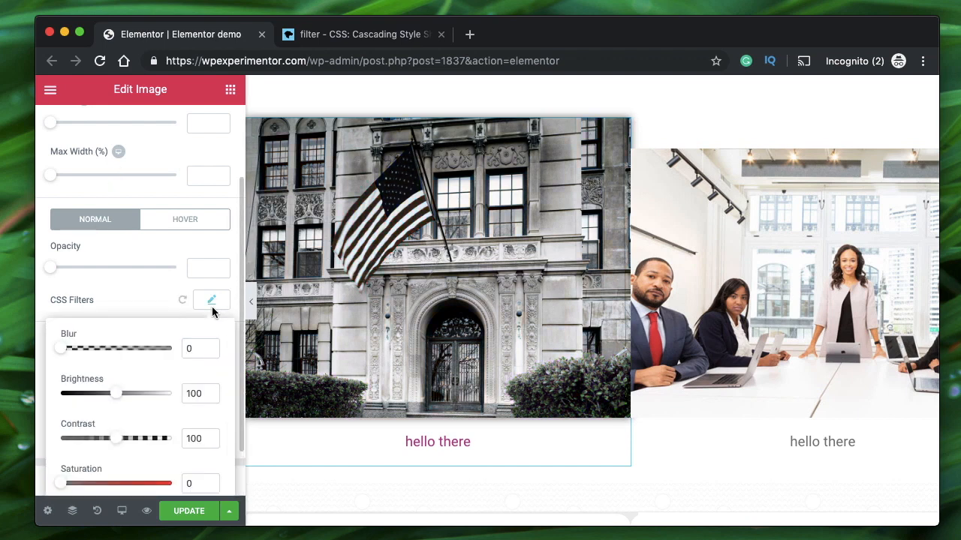
scroll(125, 319, down, 2)
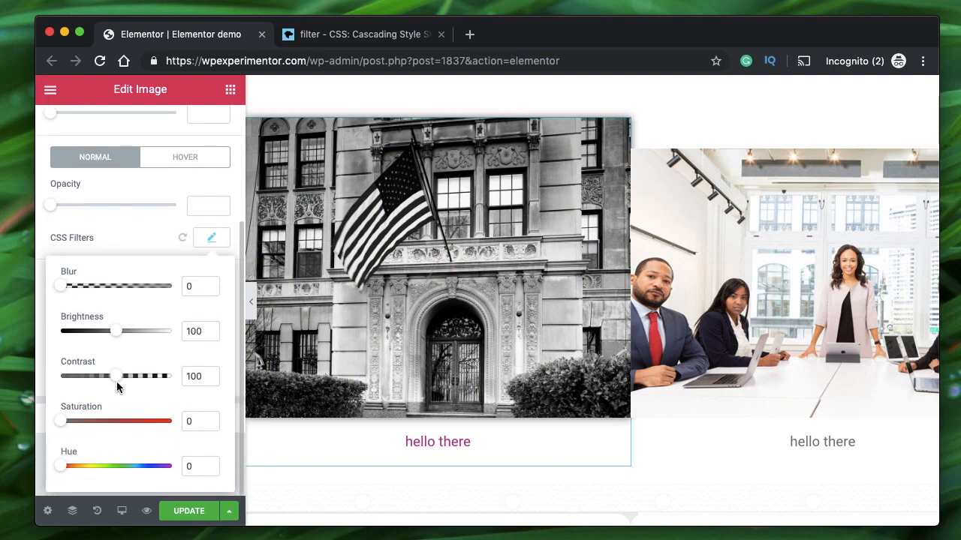
click(342, 39)
scroll(404, 263, up, 3)
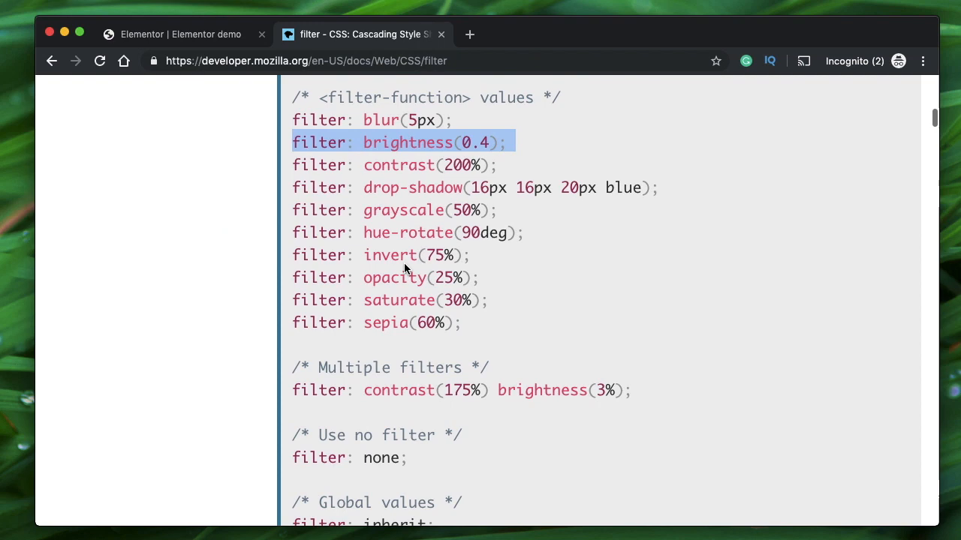
Step: Return to the Elementor page and reset the image's CSS filters and box shadow to their defaults
click(188, 37)
click(155, 238)
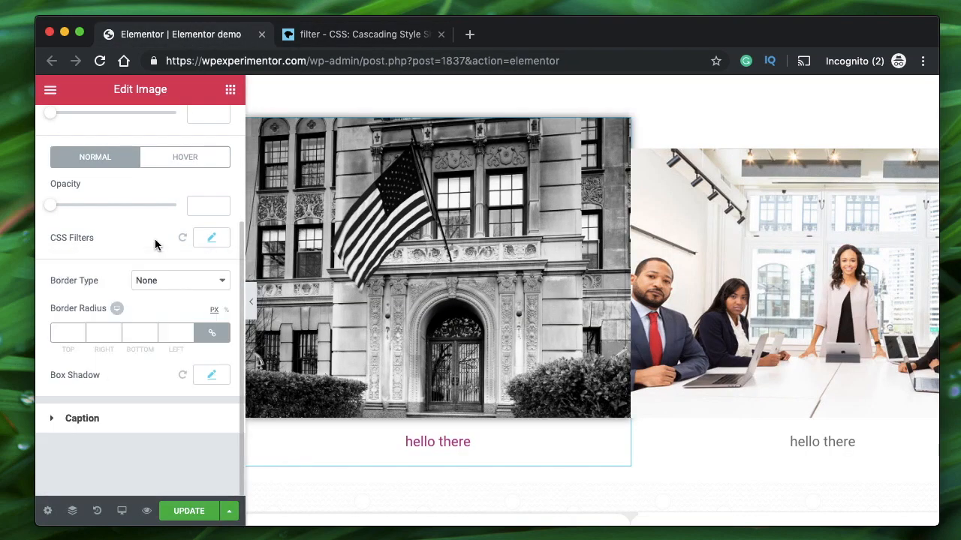
click(182, 237)
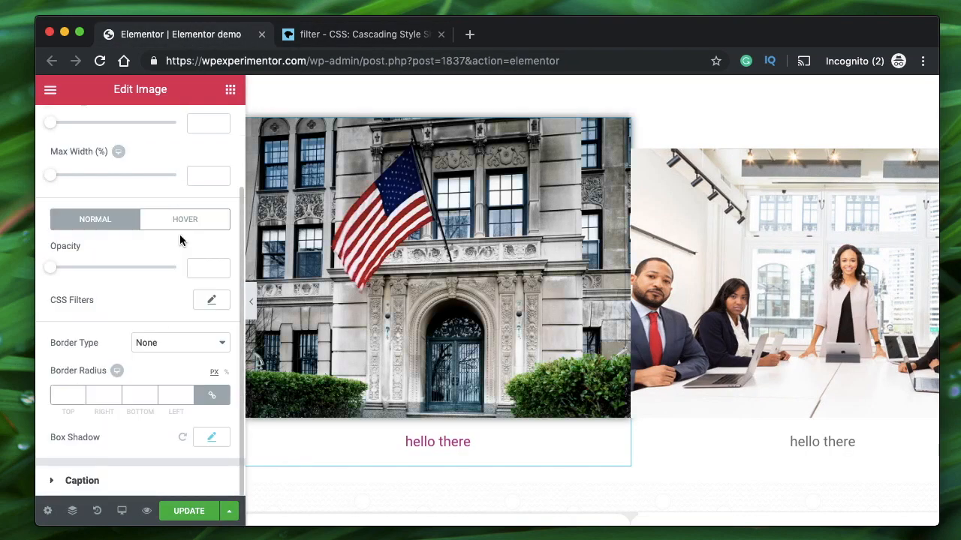
click(182, 437)
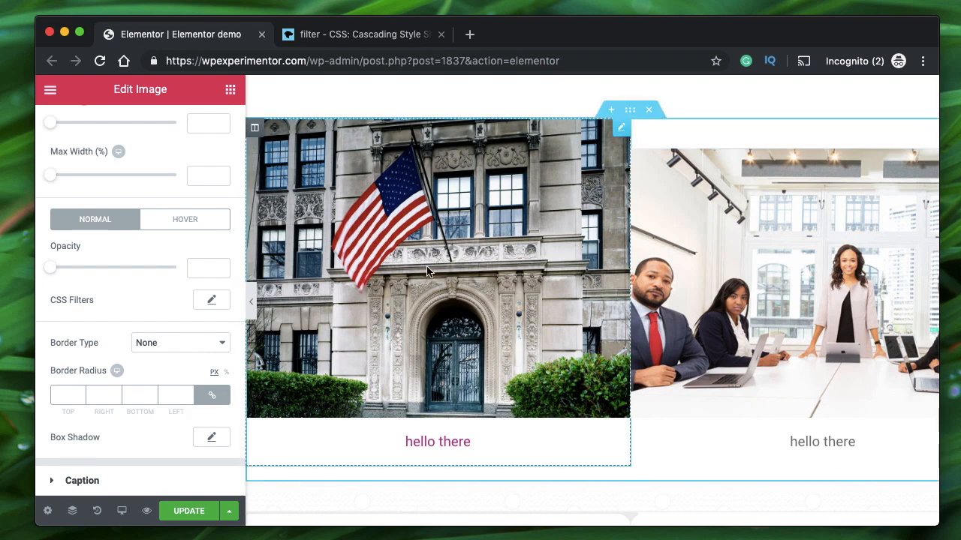
Step: Make the image black and white in its normal state with a CSS filter saturation of 0
click(211, 299)
scroll(110, 441, down, 2)
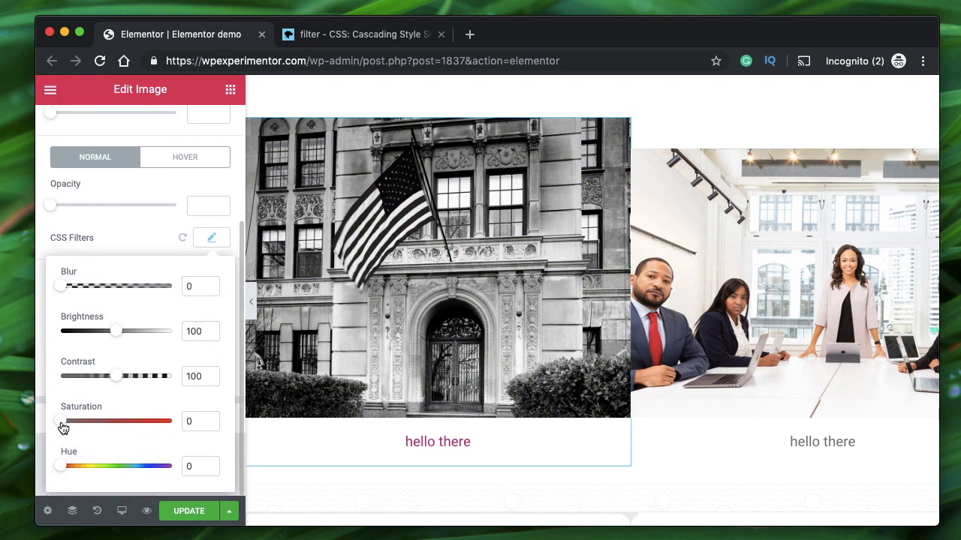
click(155, 213)
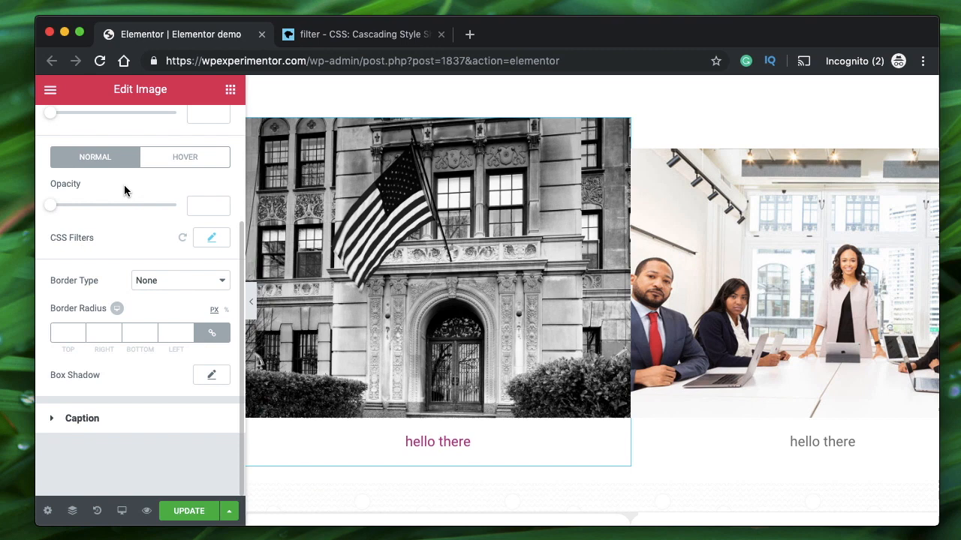
Step: Set the saturation of the image's hover-state CSS filters to 100 and switch to the MDN filter reference page
click(188, 162)
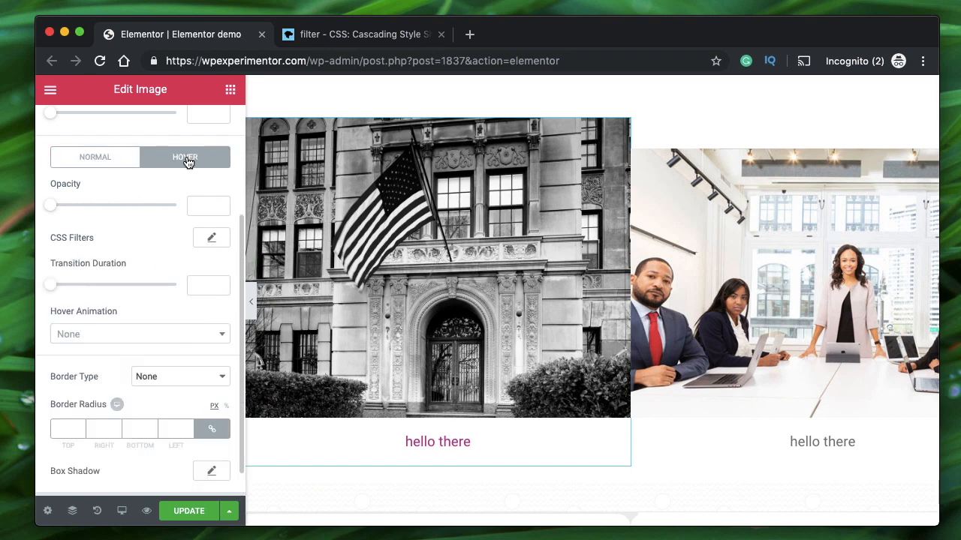
click(212, 239)
drag(66, 425, 116, 423)
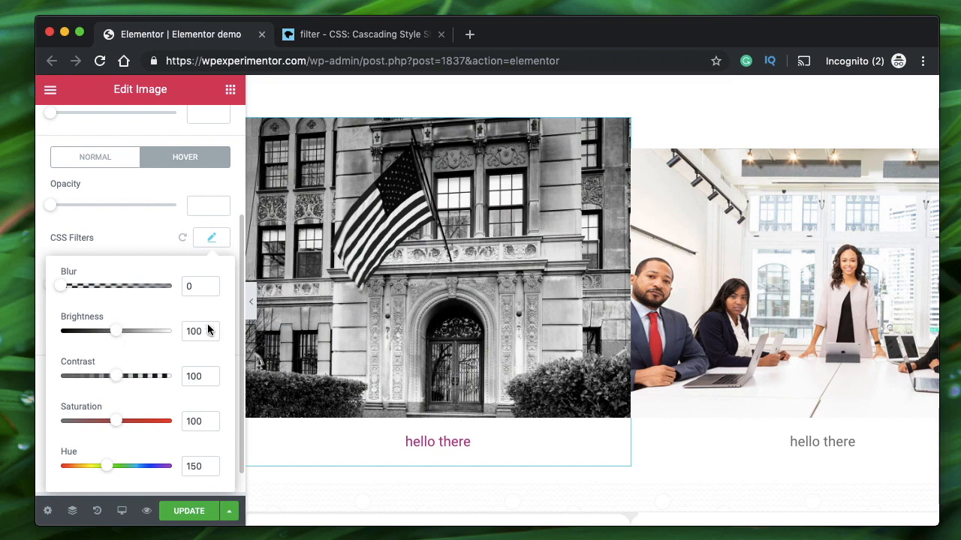
click(233, 215)
click(367, 35)
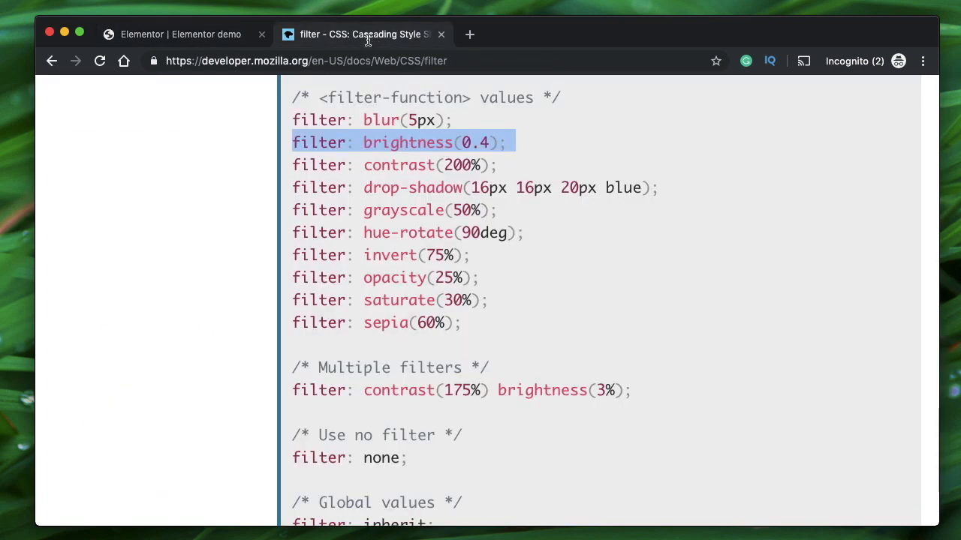
Step: Return to the Elementor page and reset the image's CSS filters in both the hover and normal states
click(414, 226)
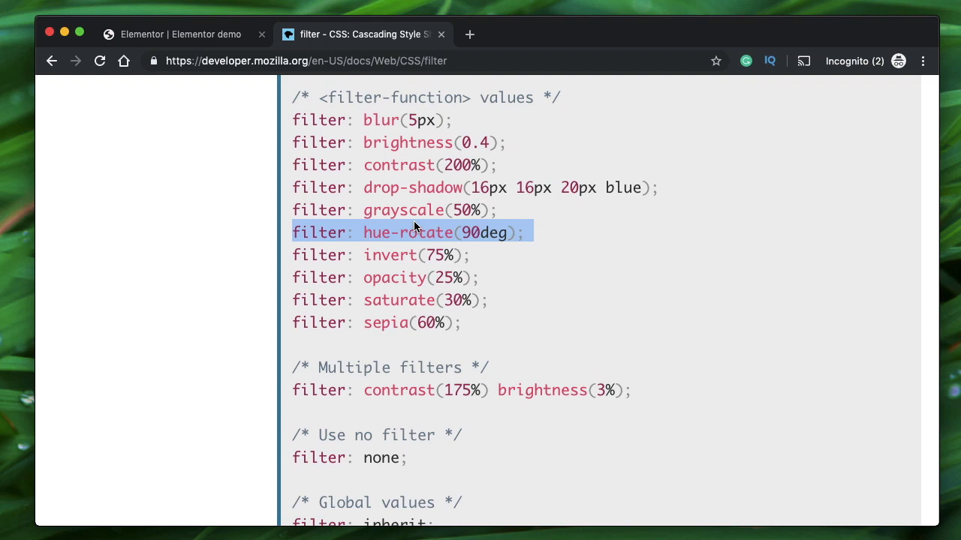
click(206, 36)
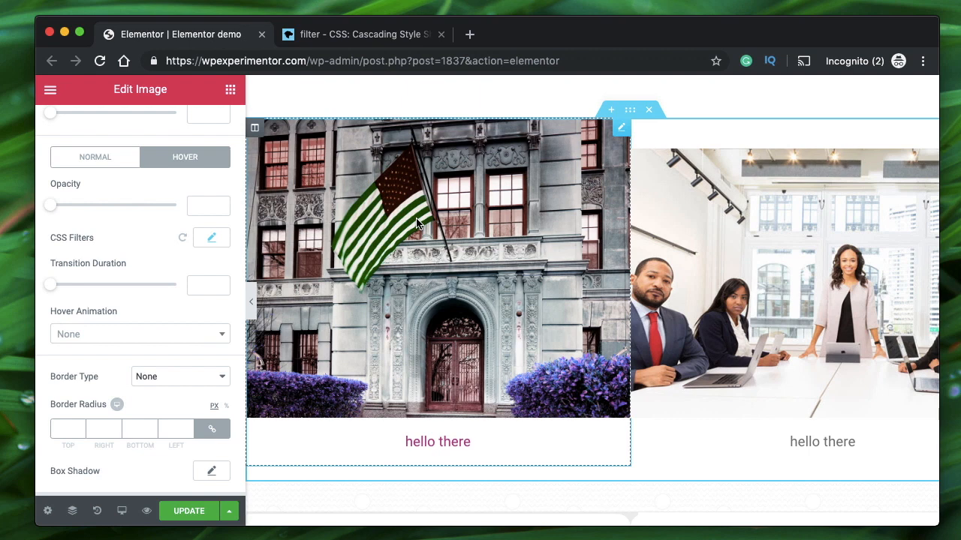
click(183, 238)
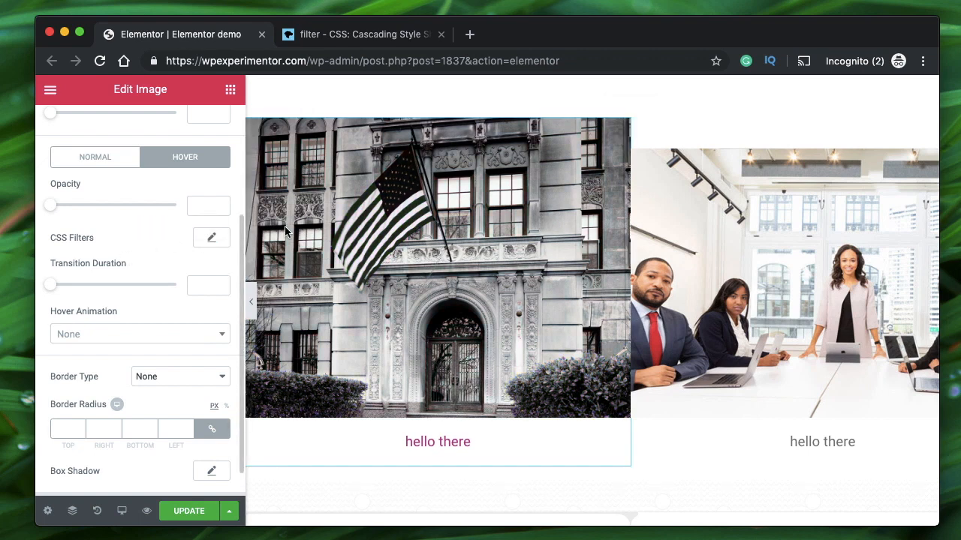
click(83, 163)
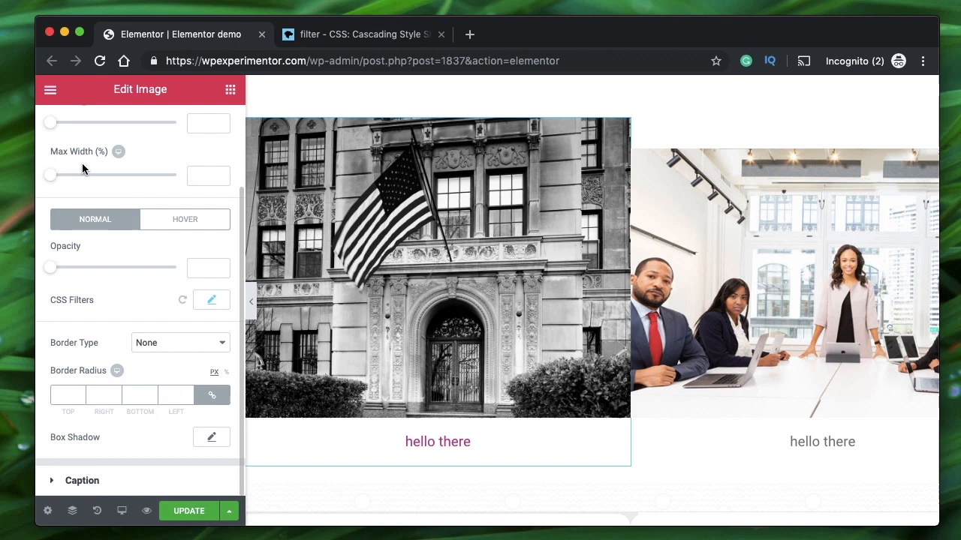
click(182, 300)
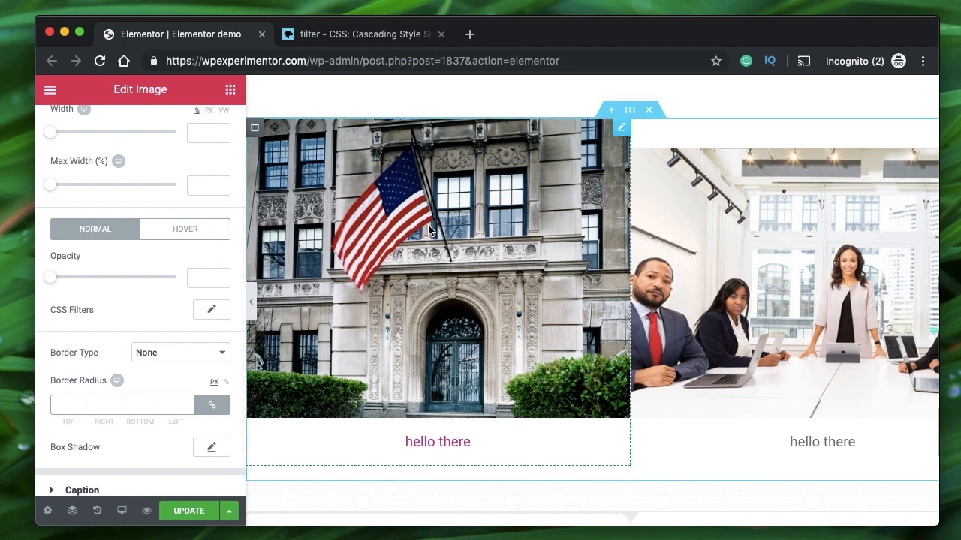
Step: Start an empty "selector" rule in the image's advanced Custom CSS
scroll(152, 216, up, 3)
click(210, 125)
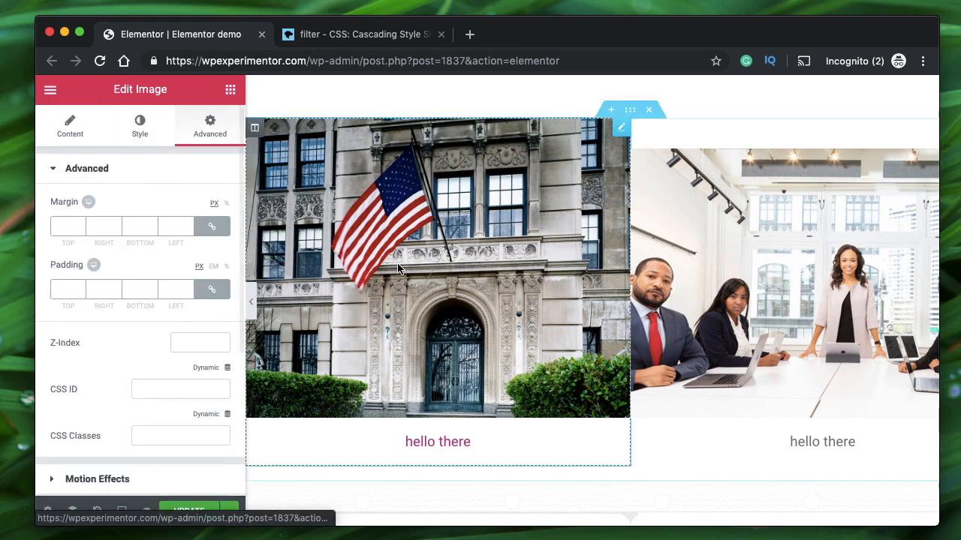
scroll(127, 342, down, 5)
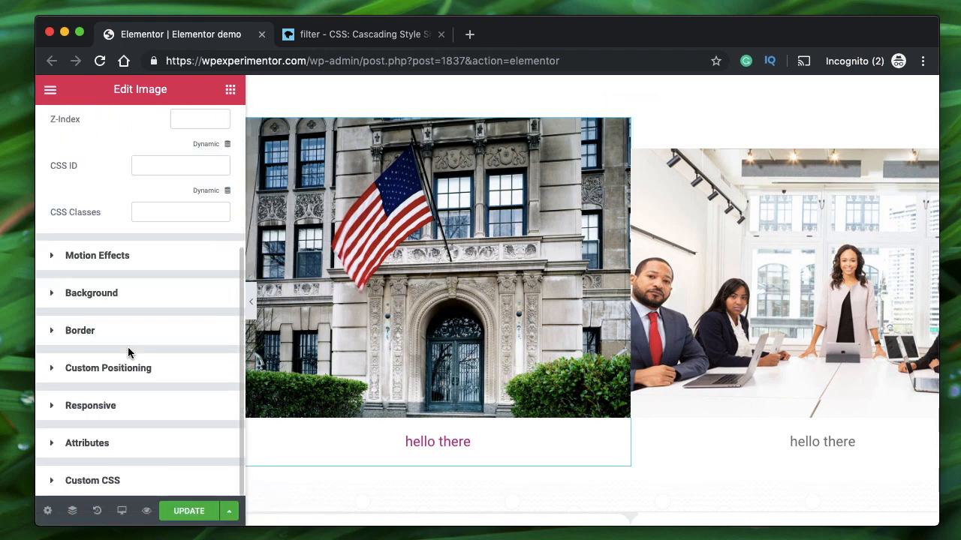
click(106, 490)
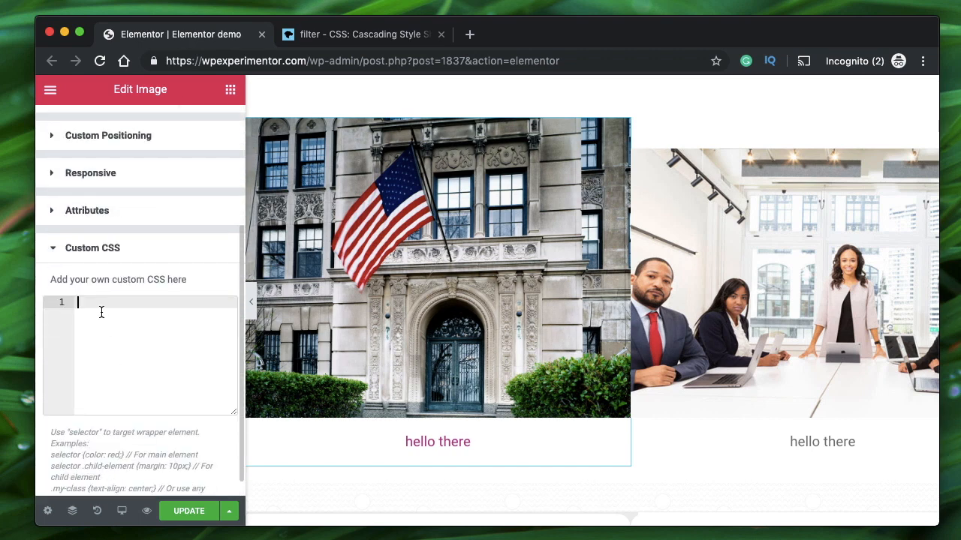
text(selector{)
key(Return)
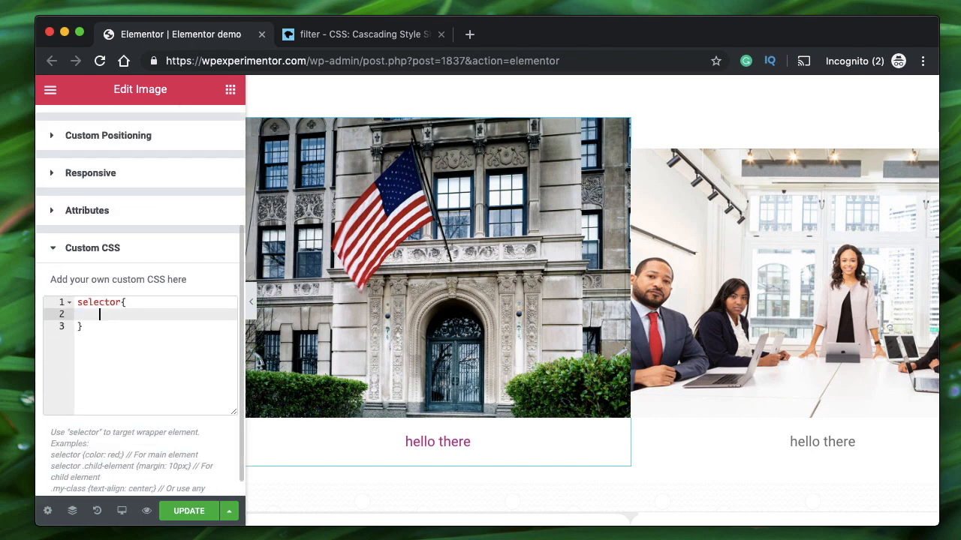
Step: Add an empty "selector:hover" rule below the first rule in the Custom CSS, separated by a blank line
key(Down)
key(Return)
key(Return)
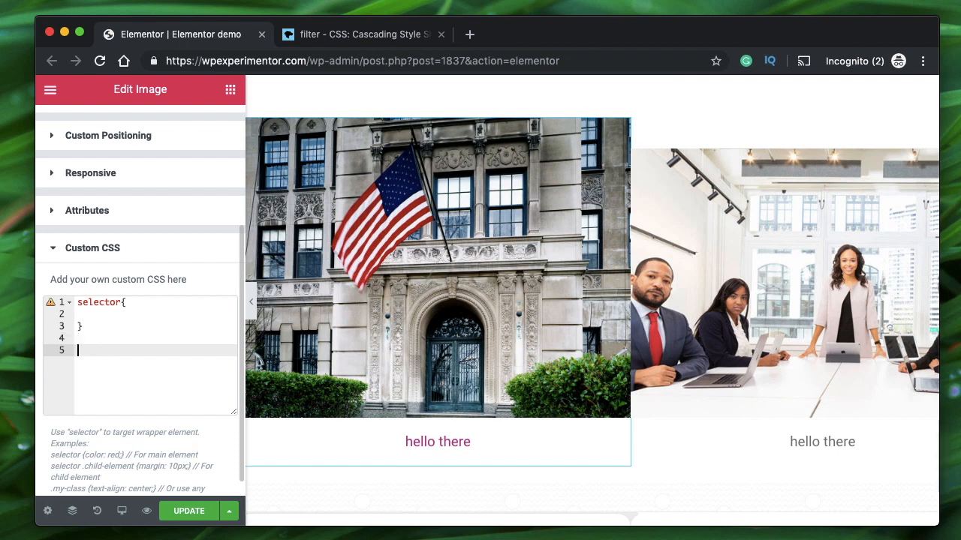
text(d)
key(BackSpace)
text(sel)
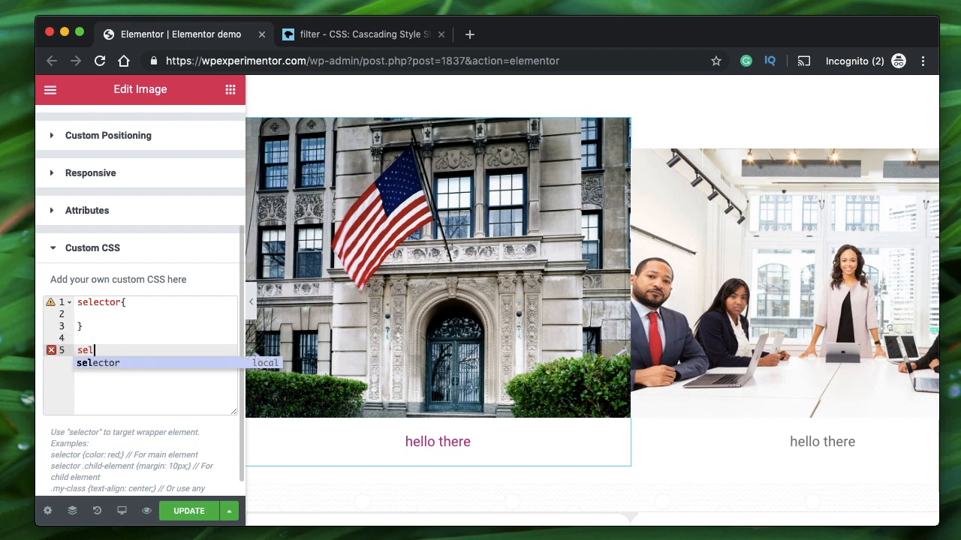
text(ector:ho)
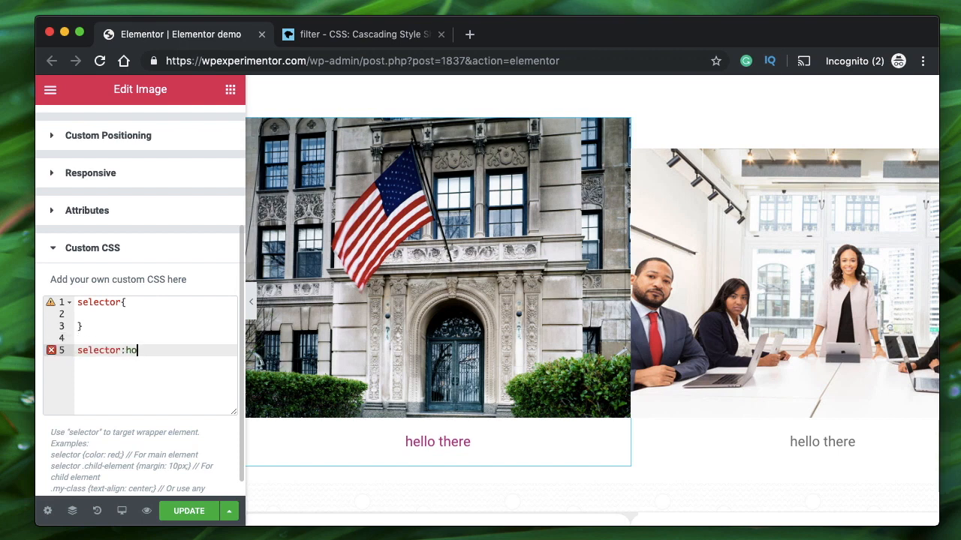
text(ver)
key(Return)
text([)
key(Return)
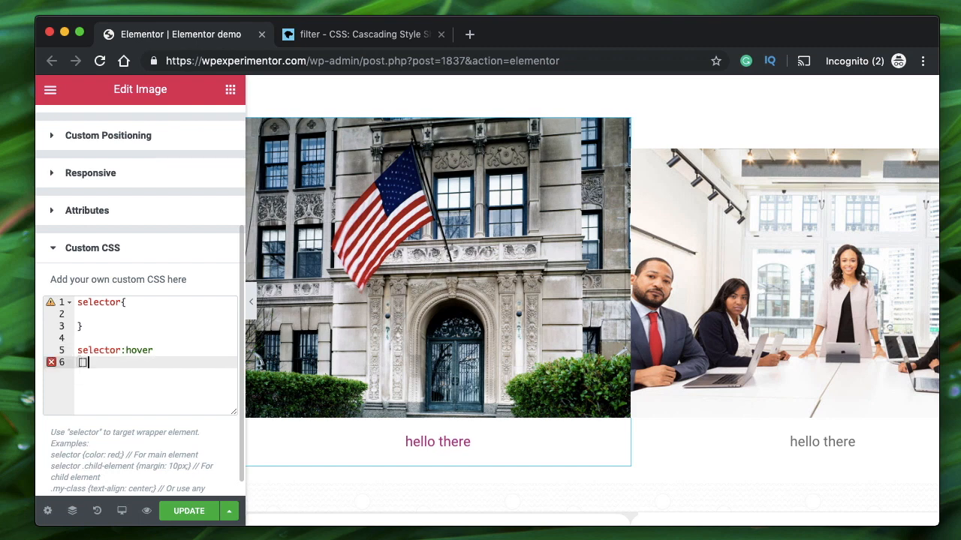
key(BackSpace)
text({)
key(Return)
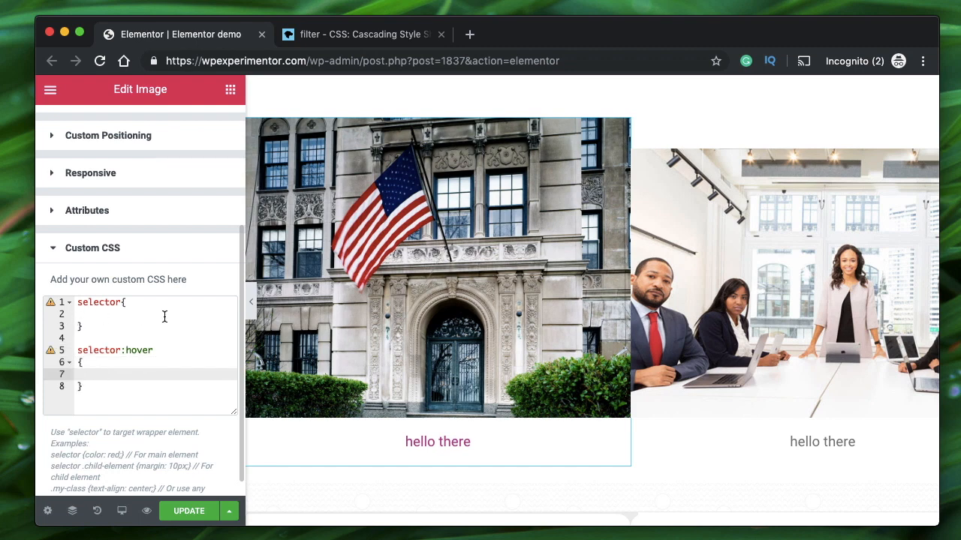
triple_click(142, 351)
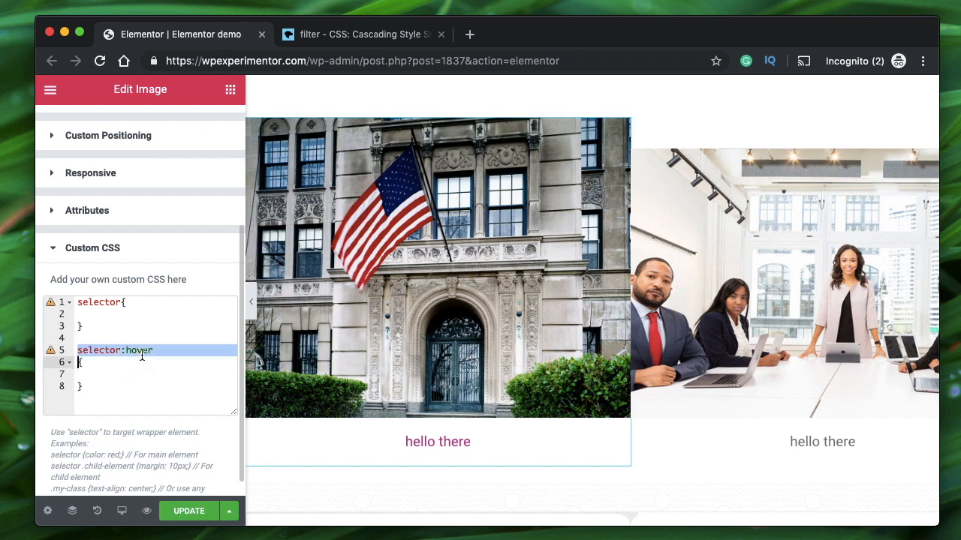
triple_click(97, 303)
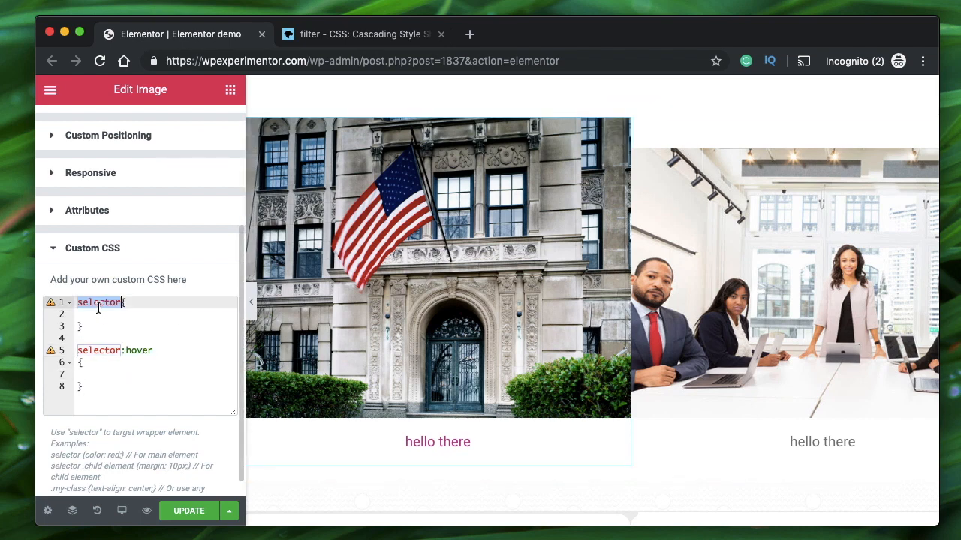
double_click(97, 307)
Step: Put the cursor inside the empty "selector" rule, then copy "filter: grayscale(50%);" from the MDN filter reference page
click(96, 313)
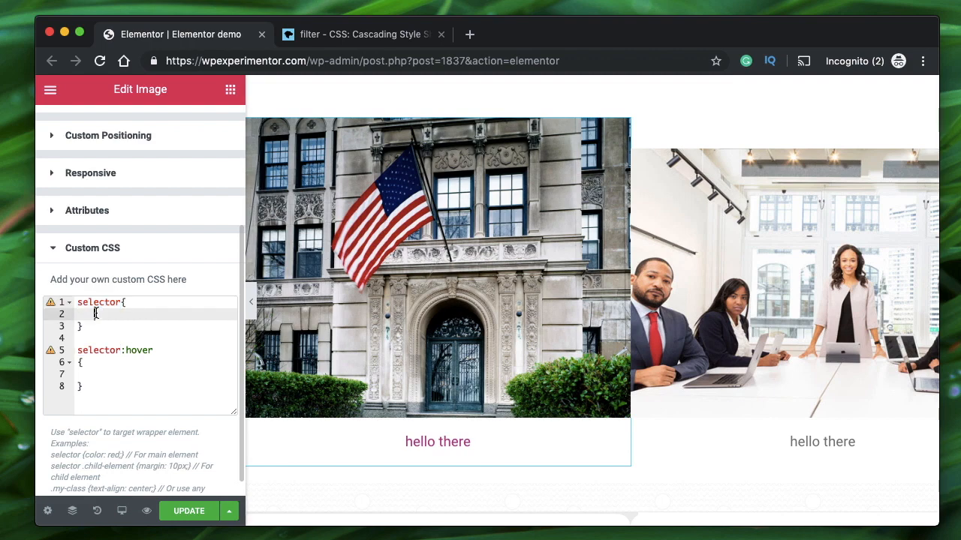
click(394, 34)
scroll(539, 209, up, 10)
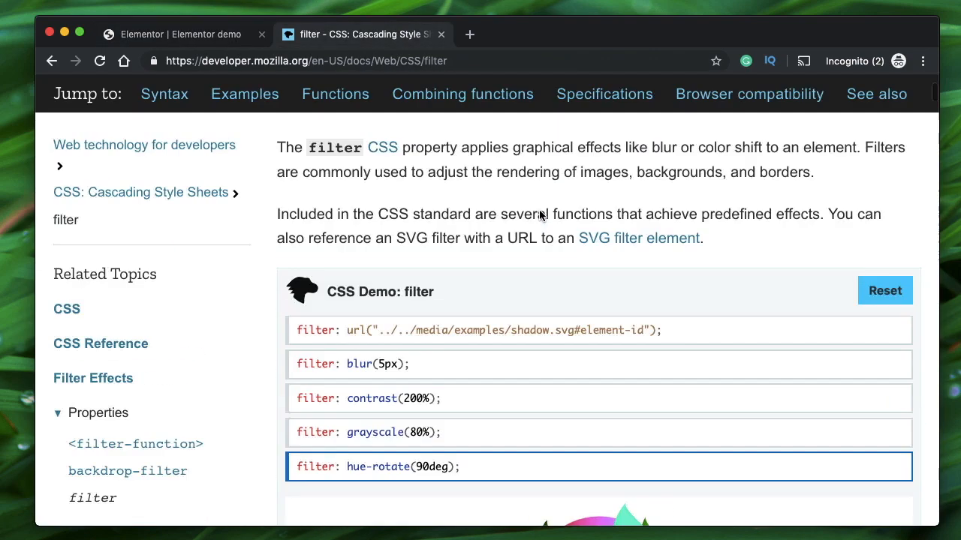
click(352, 60)
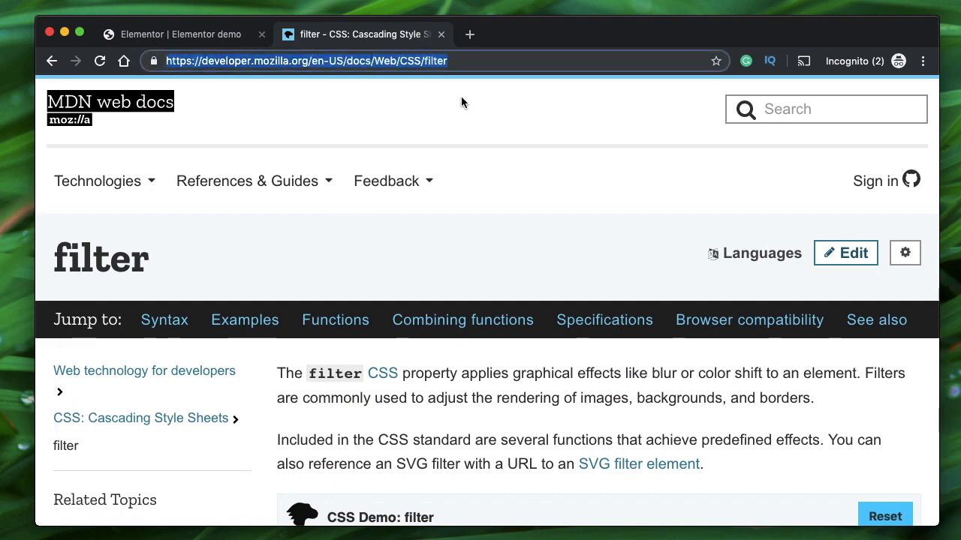
scroll(412, 276, down, 1)
scroll(411, 275, down, 7)
scroll(409, 274, up, 2)
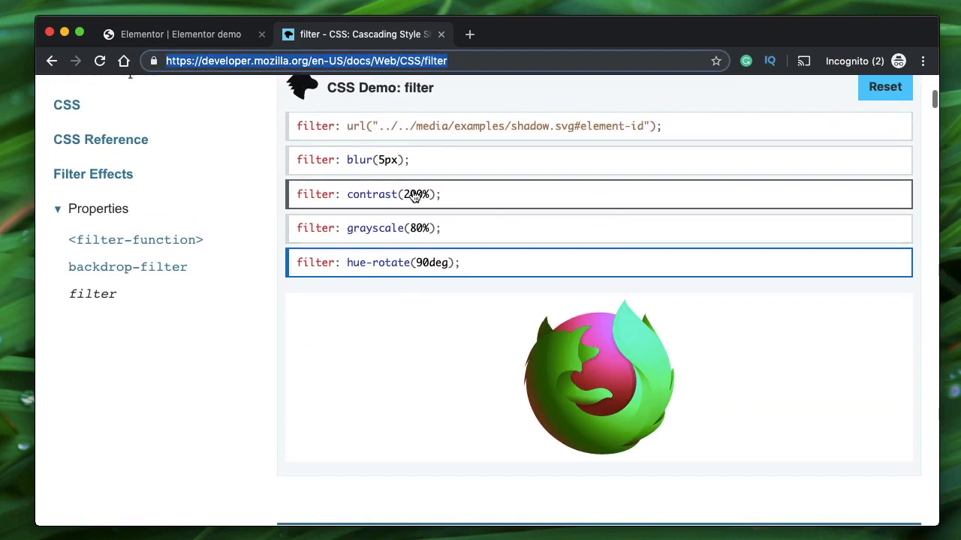
scroll(415, 196, down, 1)
scroll(263, 337, down, 8)
scroll(263, 336, up, 3)
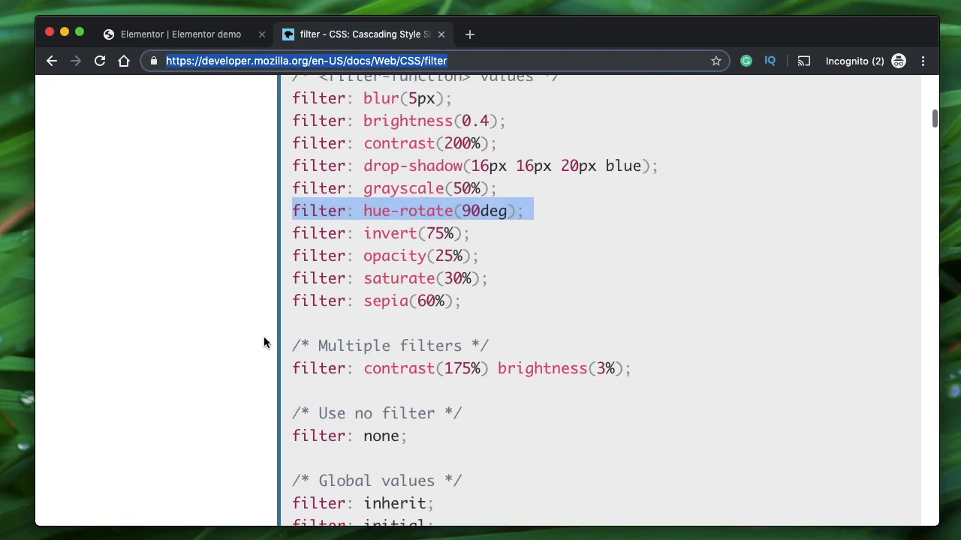
triple_click(406, 218)
key(super+c)
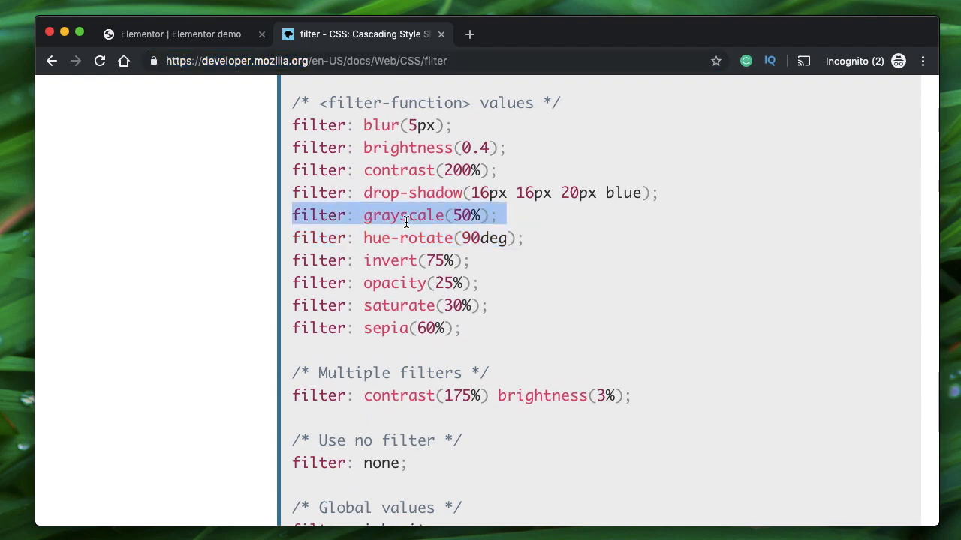
Step: Paste the copied filter declaration into Elementor's "selector" rule and change its grayscale value to 100%
click(170, 36)
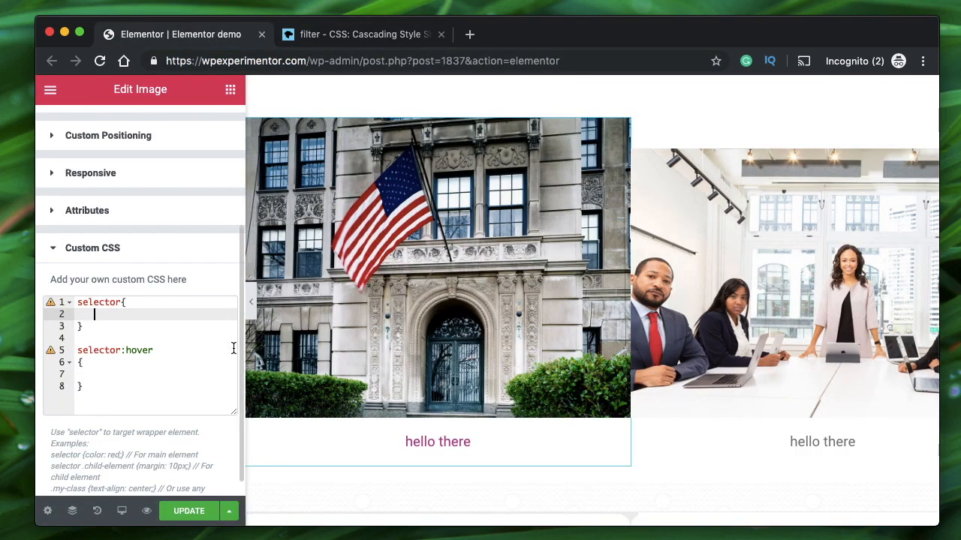
key(super+v)
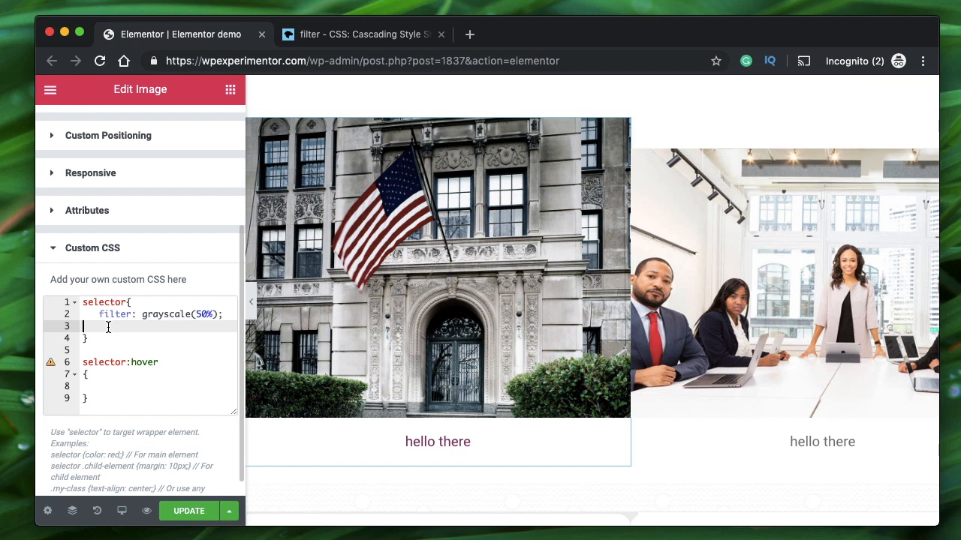
click(200, 315)
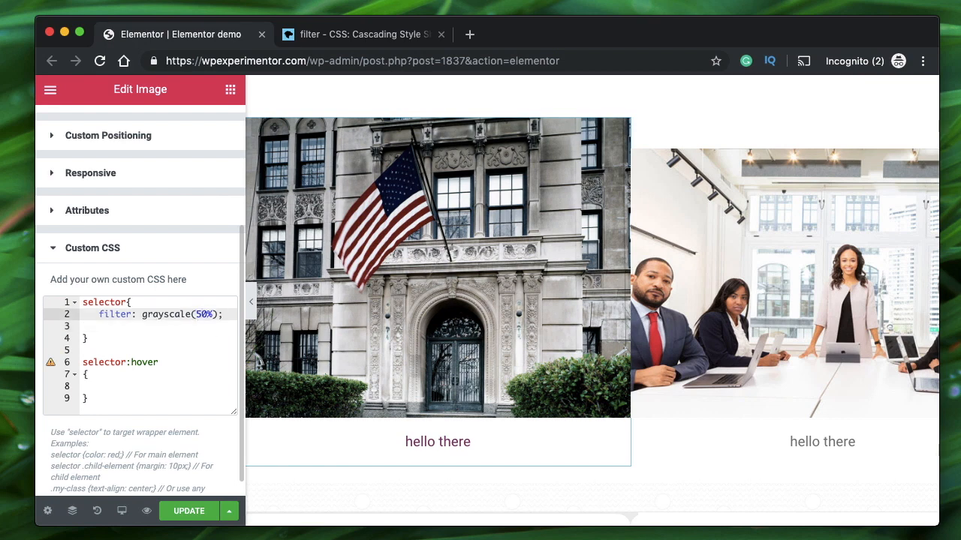
key(BackSpace)
text(10)
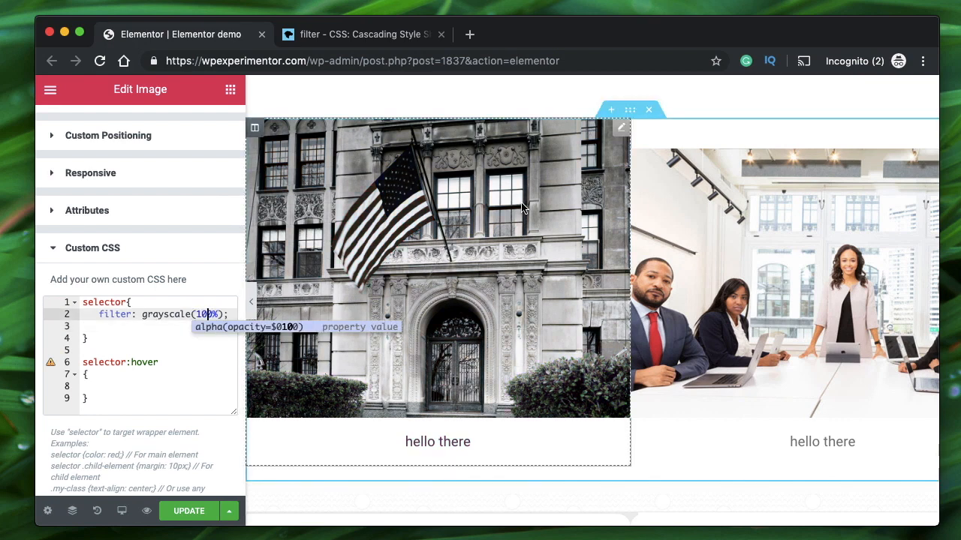
click(136, 338)
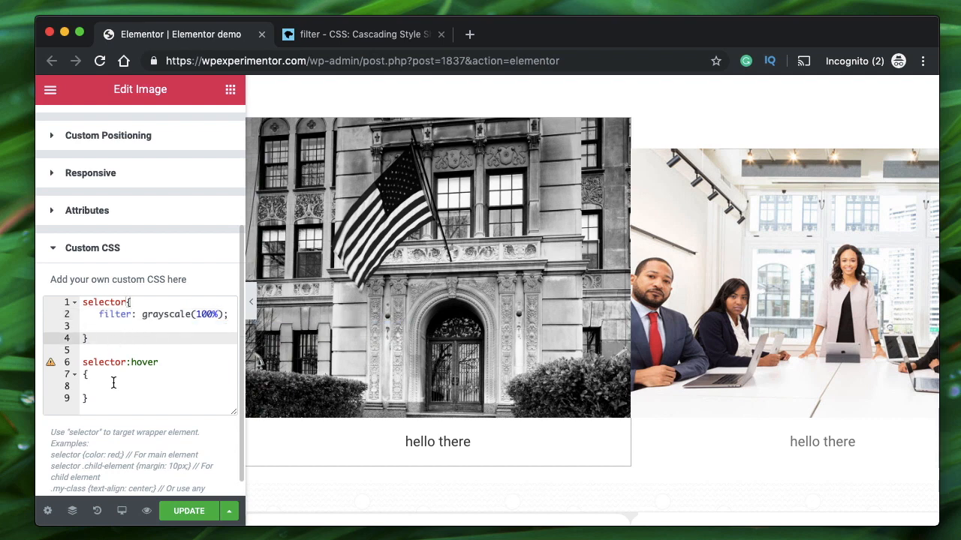
Step: Add "filter: none;" to the "selector:hover" rule and insert a blank line above it
click(114, 383)
text(filter: )
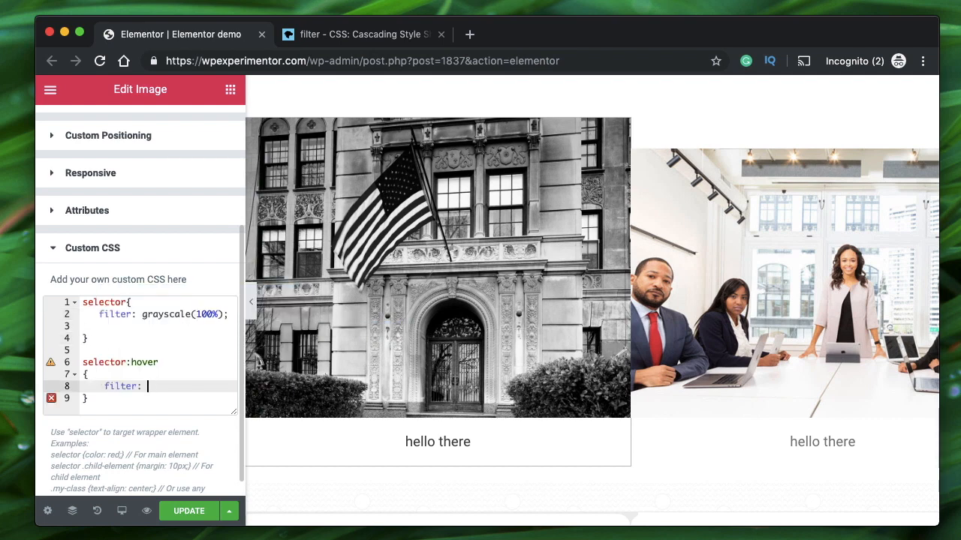
text(none;)
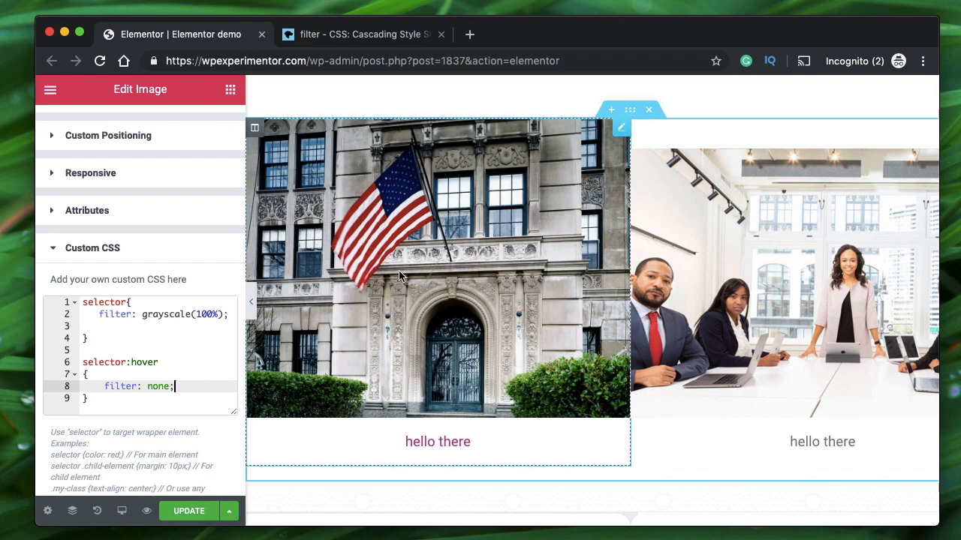
click(104, 386)
key(Return)
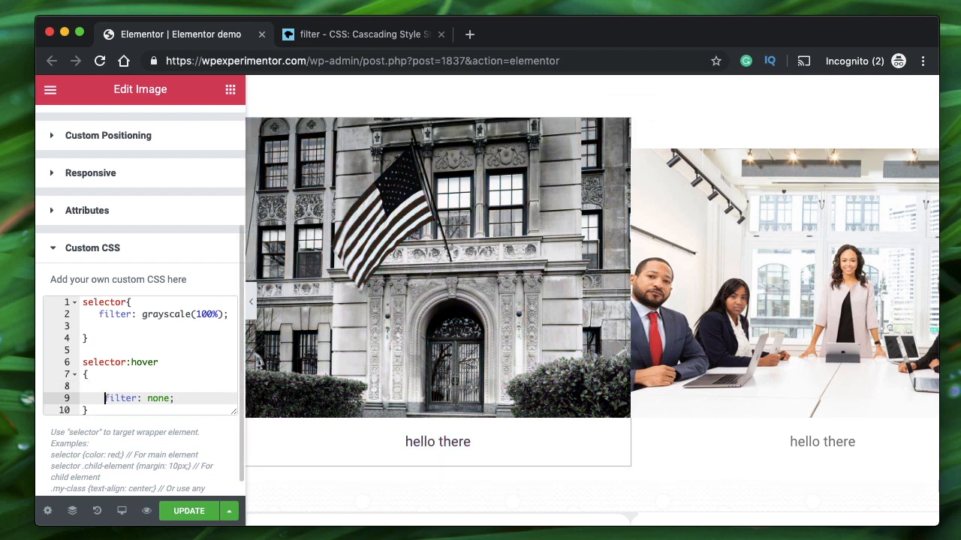
key(Down)
Step: Add "transition: filter 0.4s;" below the grayscale declaration in the "selector" rule
click(107, 331)
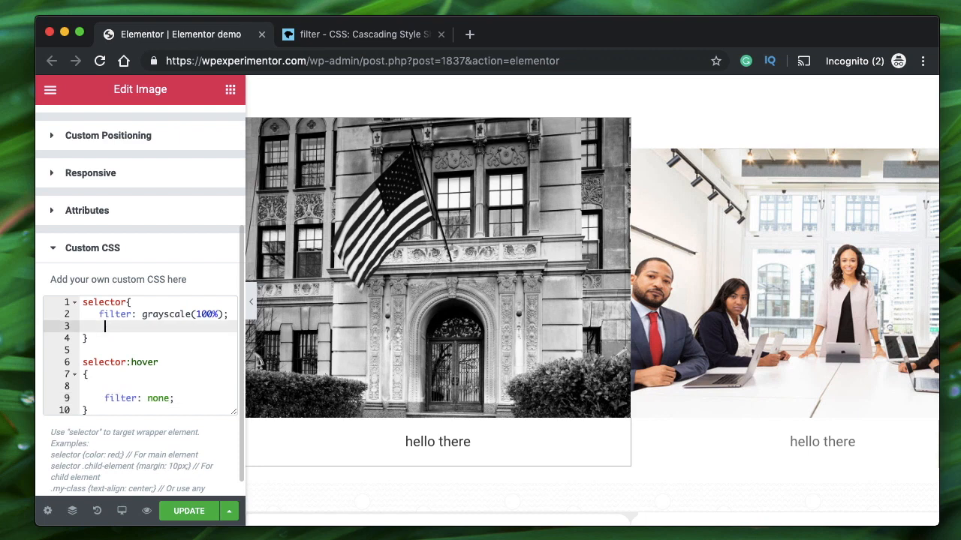
text(tra)
key(Down)
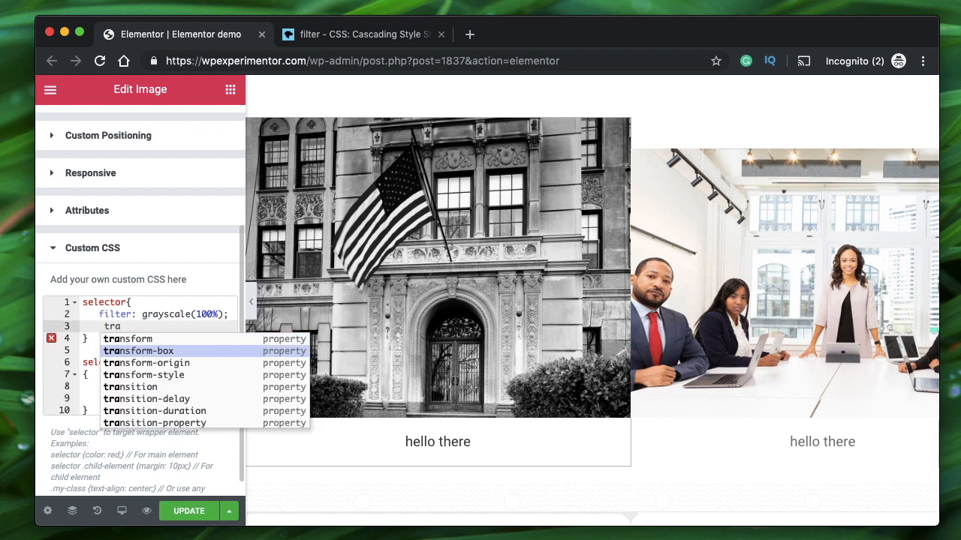
key(Down)
key(Down)
key(Down)
key(Return)
text(fil)
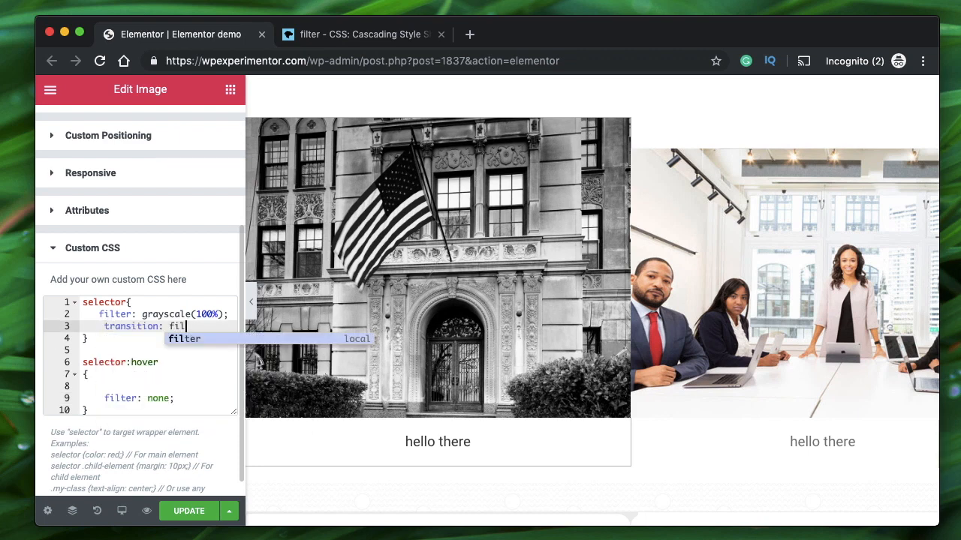
text(ter)
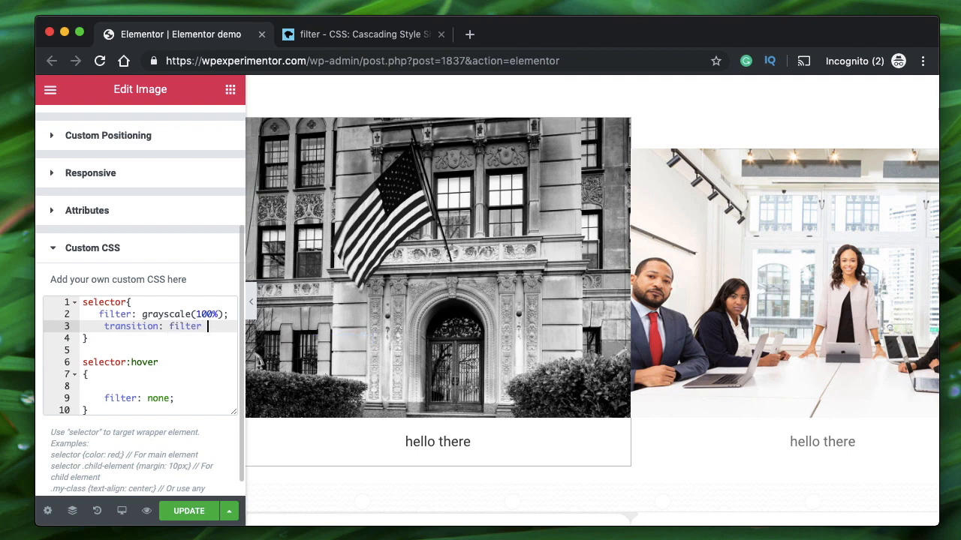
text( 0.4s;)
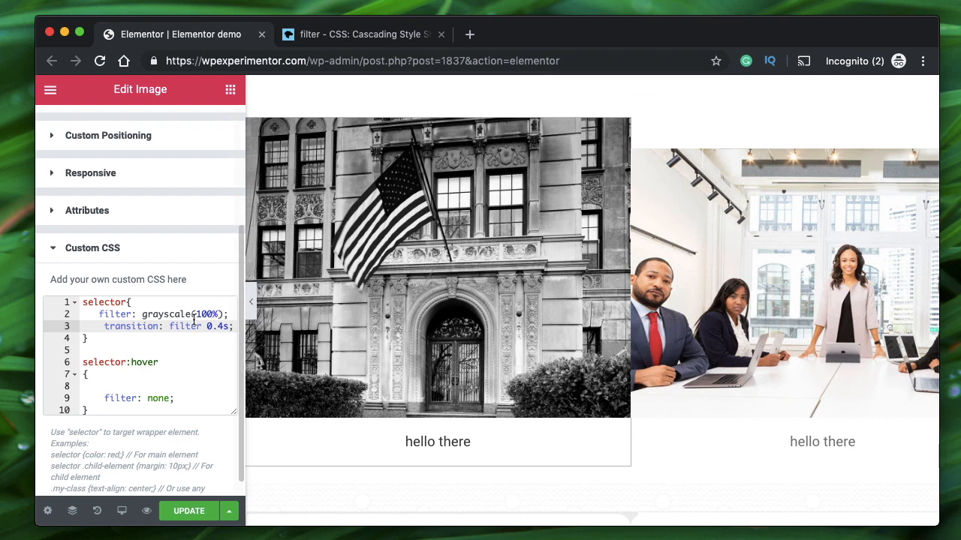
Step: Copy the "filter: sepia(60%);" declaration from the MDN filter reference page
mouse_move(368, 257)
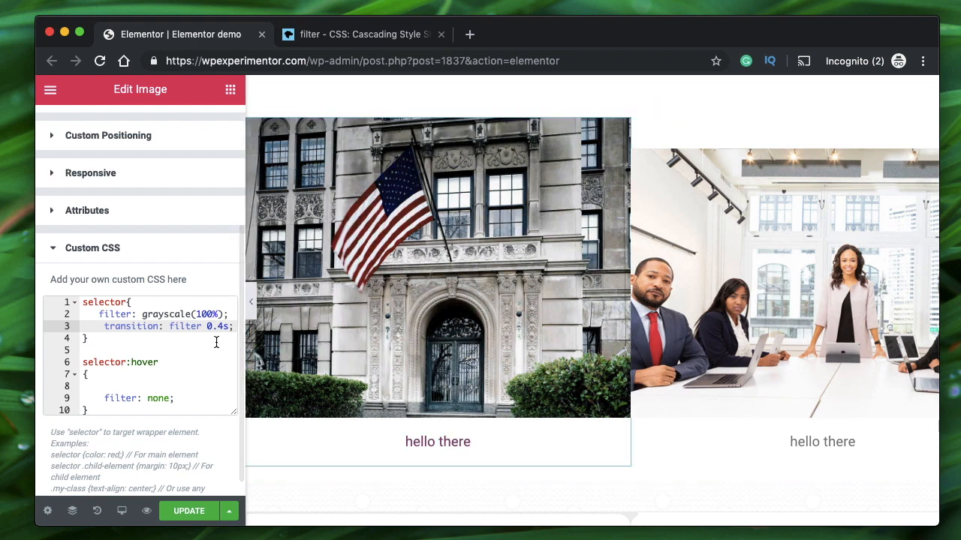
triple_click(163, 326)
click(316, 32)
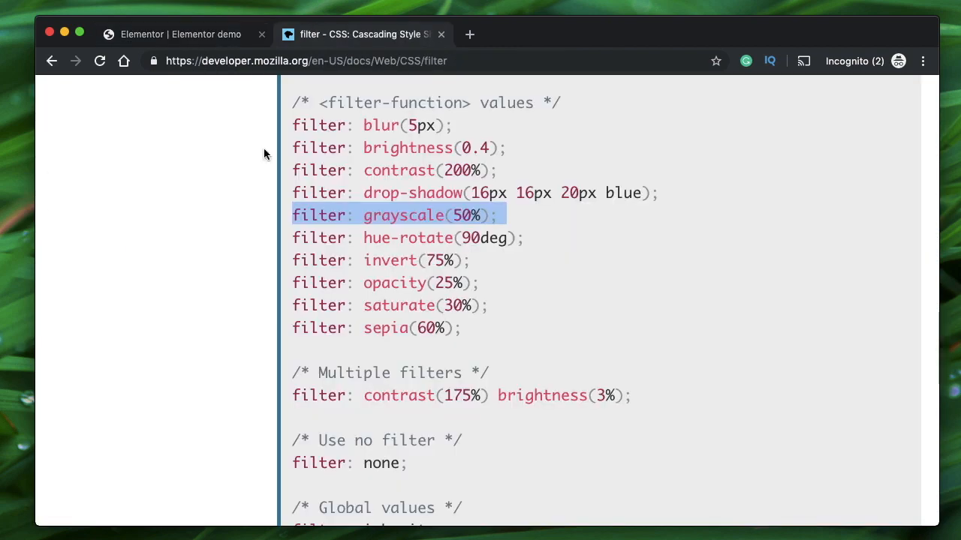
triple_click(409, 332)
key(super+c)
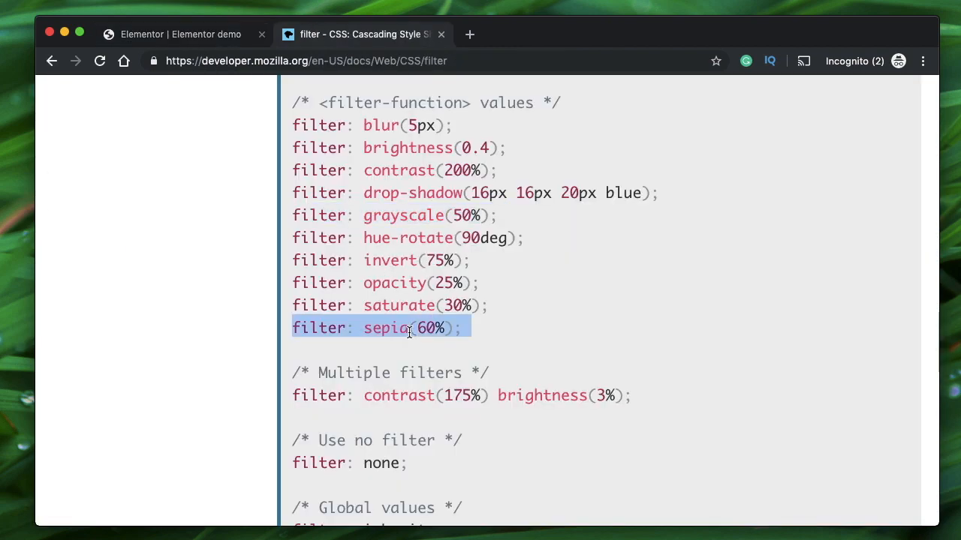
Step: Replace the grayscale declaration in Elementor's "selector" rule with the copied sepia filter
click(163, 35)
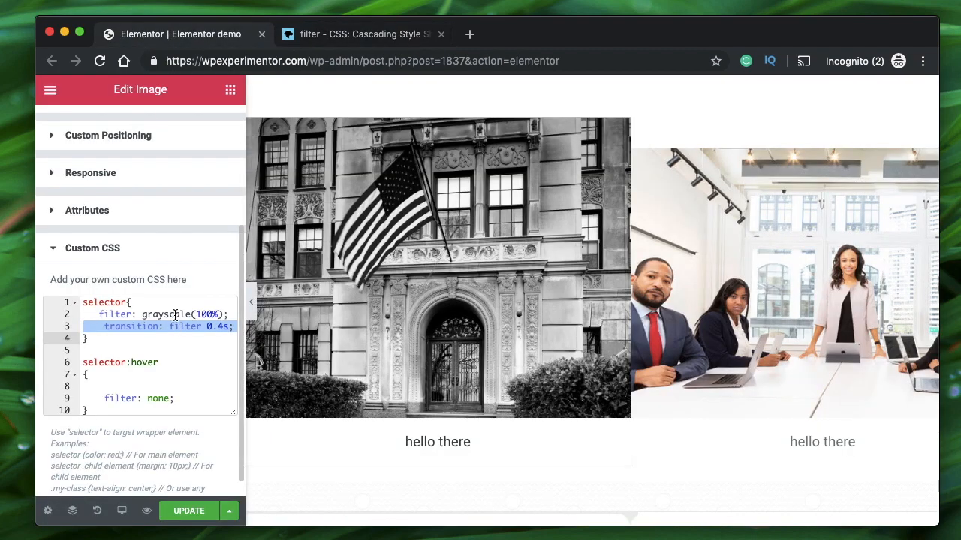
click(173, 314)
triple_click(173, 314)
key(super+v)
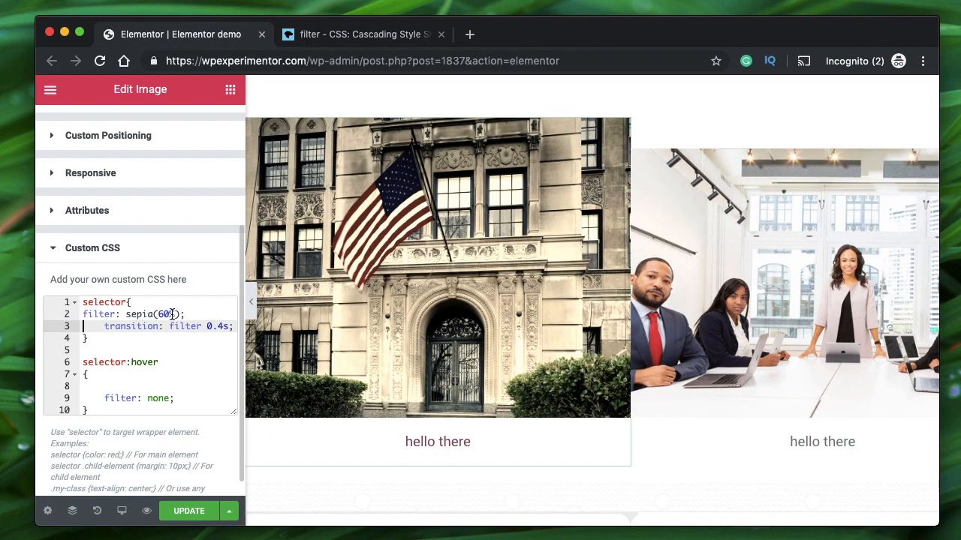
Step: Set the sepia value to 100% and indent the declaration to match the transition line
key(Up)
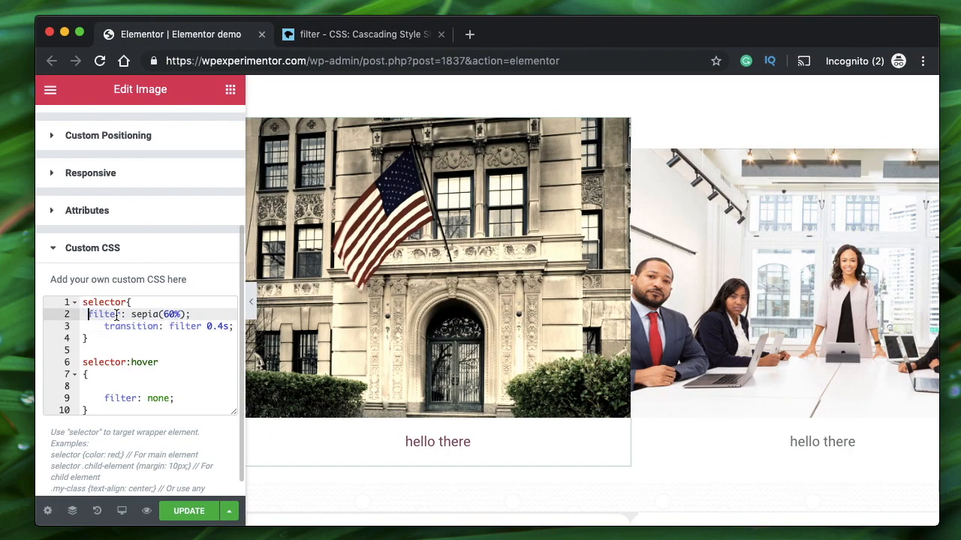
key(BackSpace)
text(10)
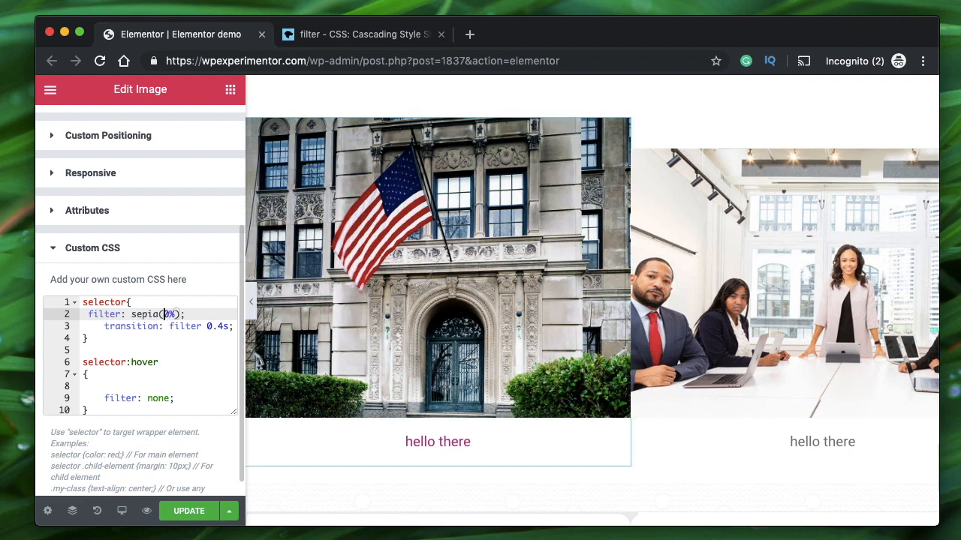
click(159, 351)
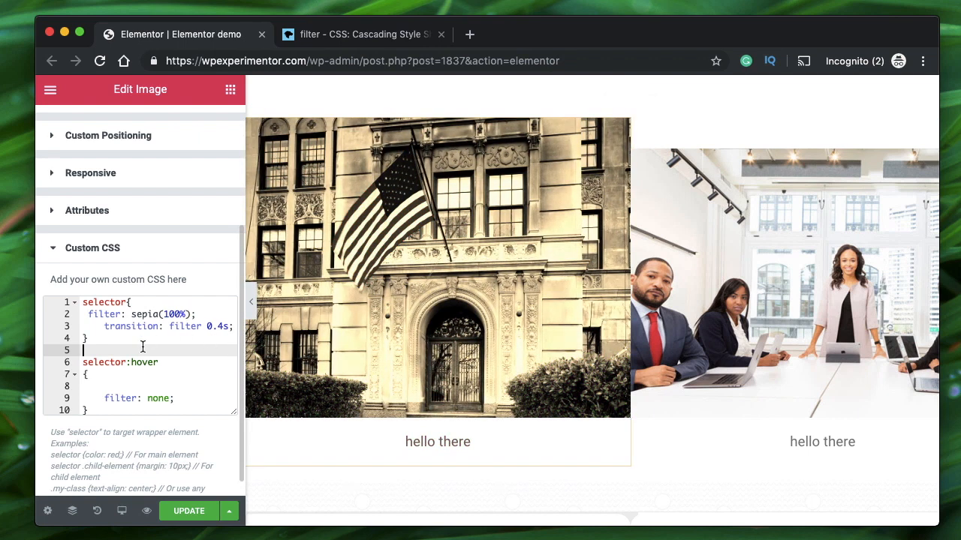
click(87, 315)
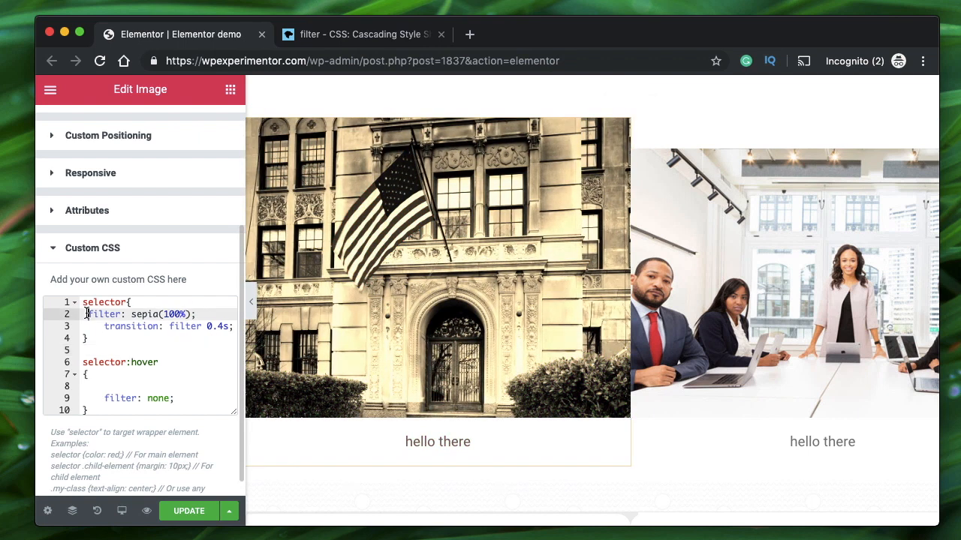
key(Tab)
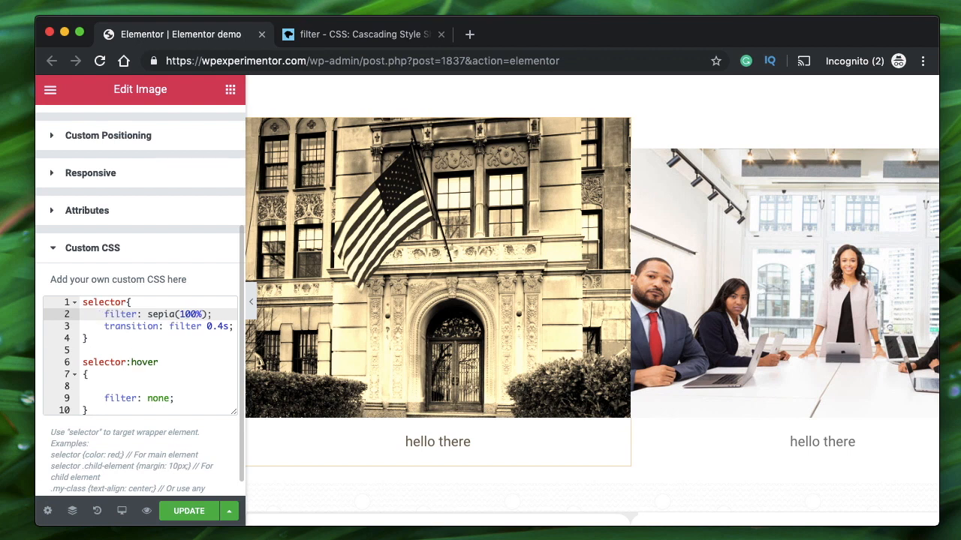
Step: Add "-webkit-filter:sepia(100%);" on a new line below the sepia filter in the "selector" rule
click(215, 314)
key(Return)
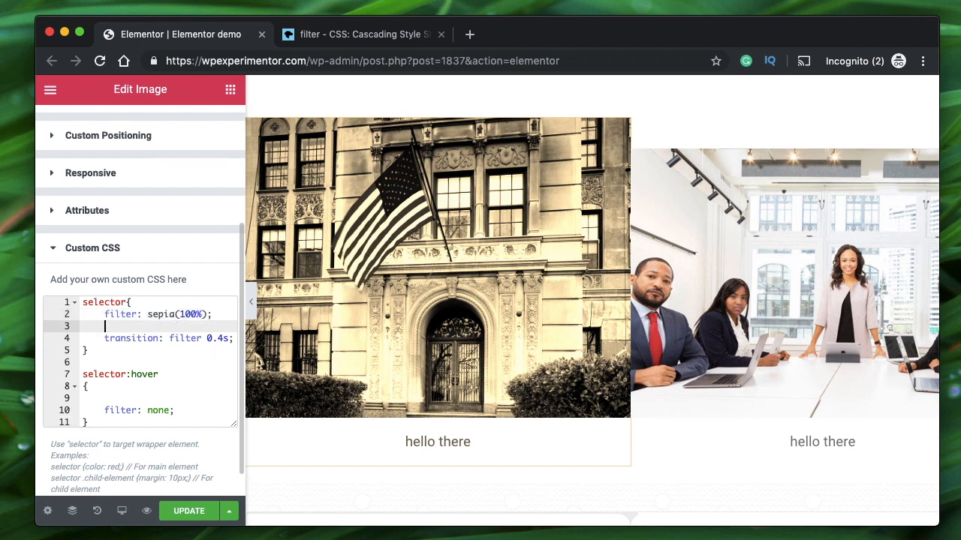
text(-web)
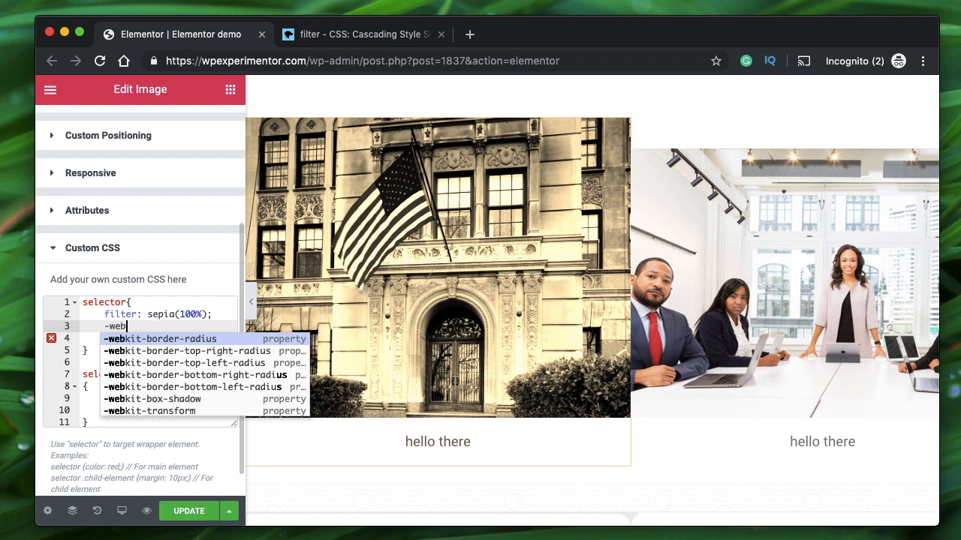
text(kit-filter:)
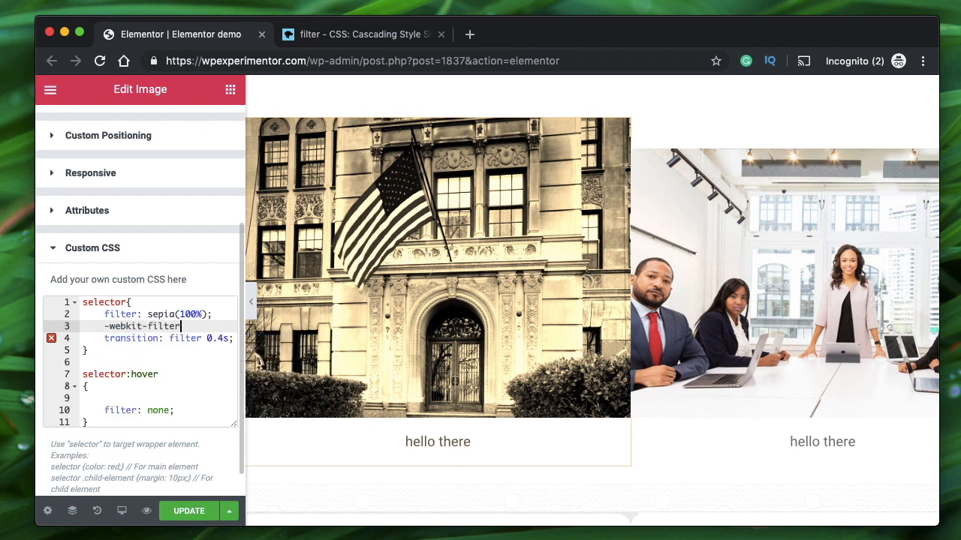
double_click(124, 316)
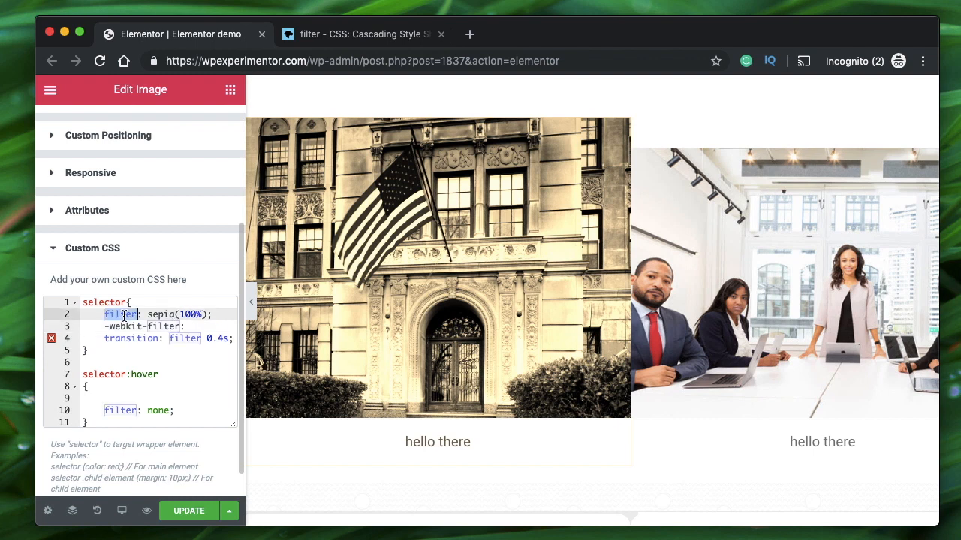
click(214, 314)
shift+click(103, 315)
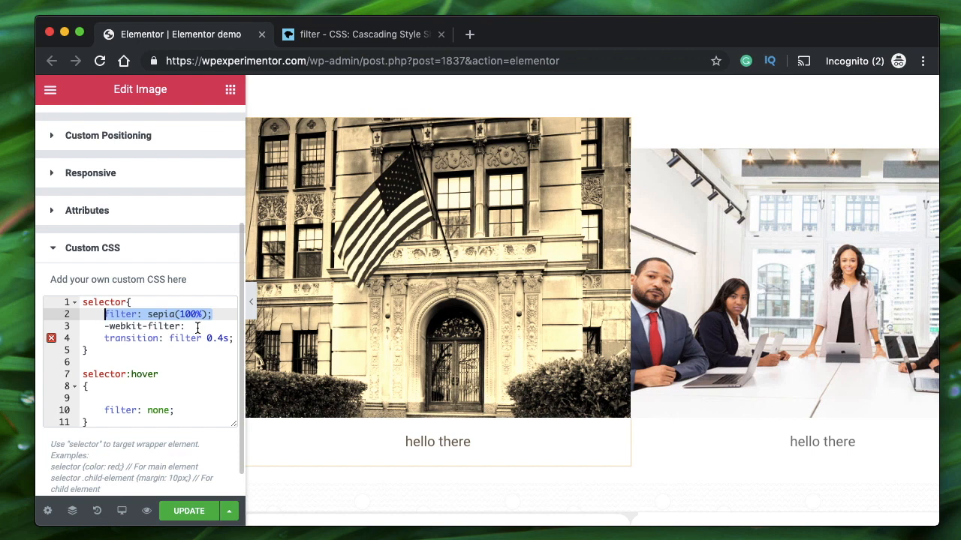
click(151, 315)
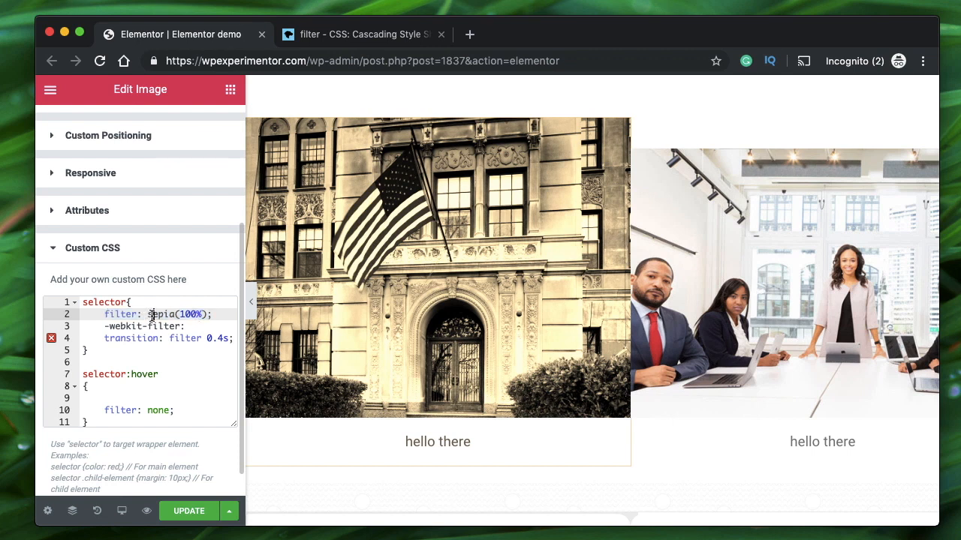
shift+click(214, 315)
click(198, 327)
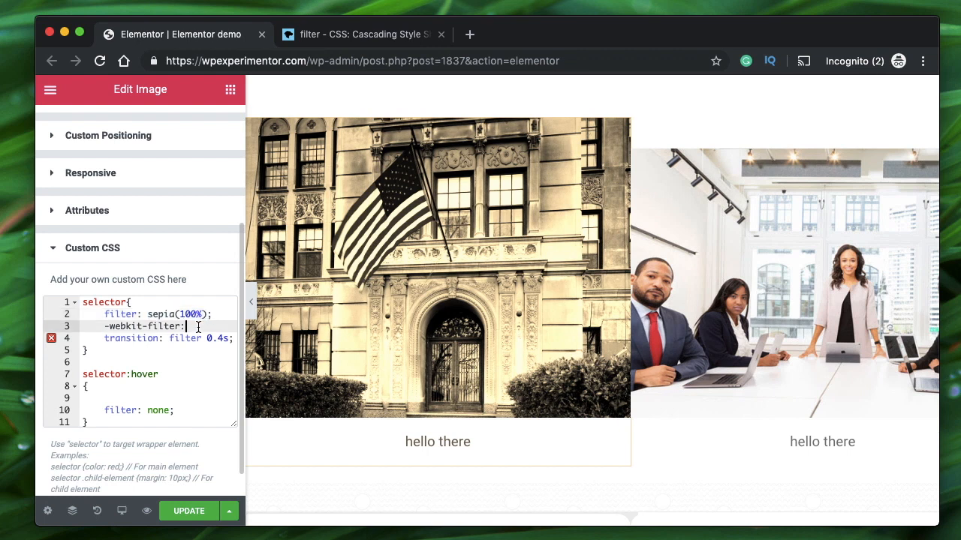
text(sepia(100%);)
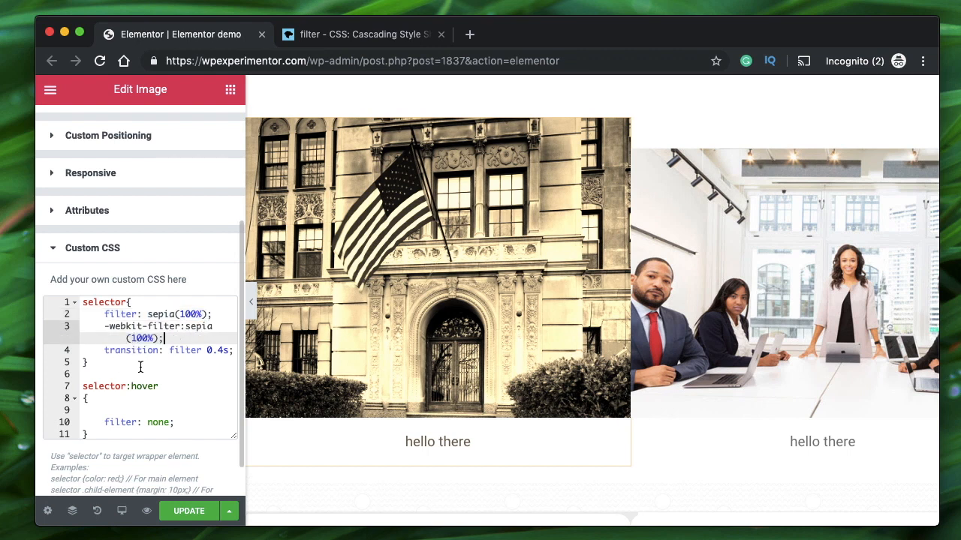
Step: Duplicate "filter: none;" above the original in the "selector:hover" rule and prefix the copy with "-webkit-"
triple_click(107, 423)
key(super+c)
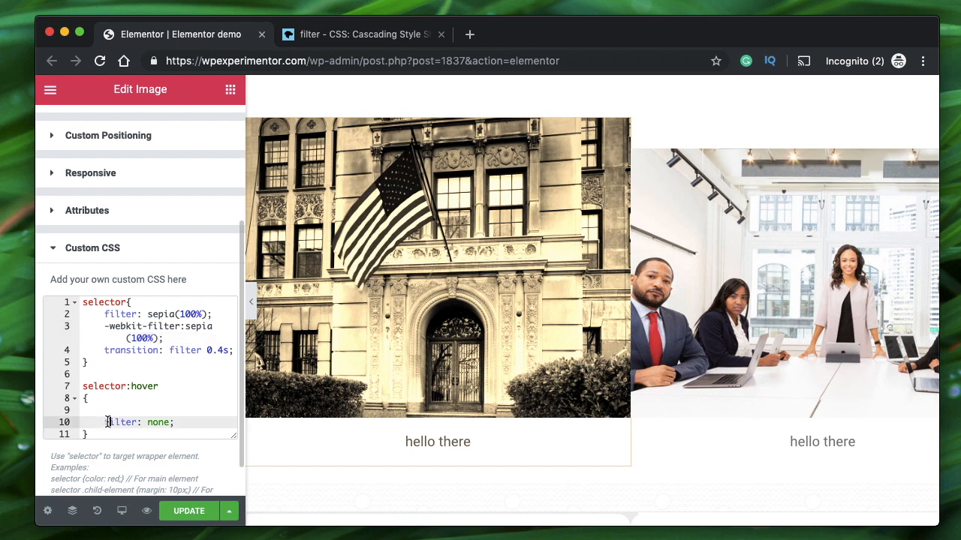
click(183, 424)
key(Up)
key(super+v)
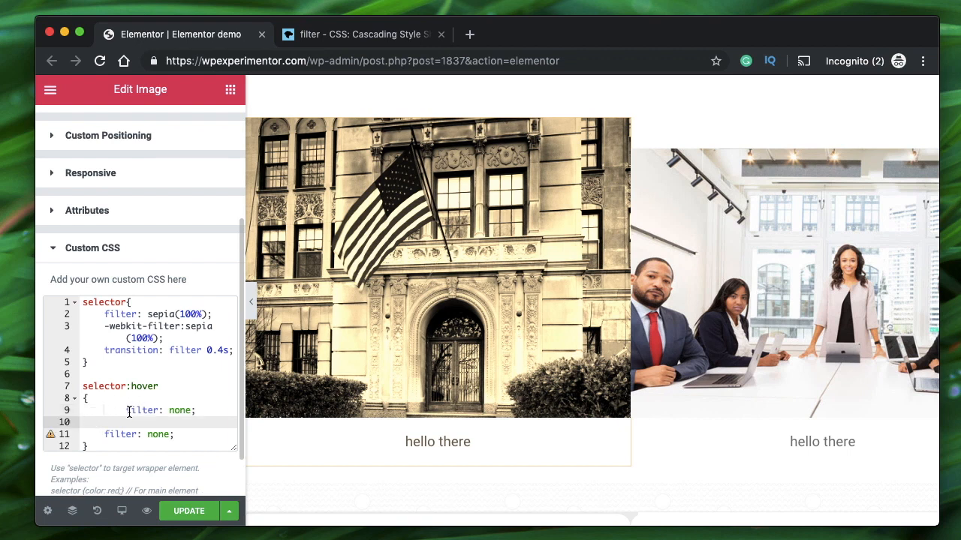
text(-webkit)
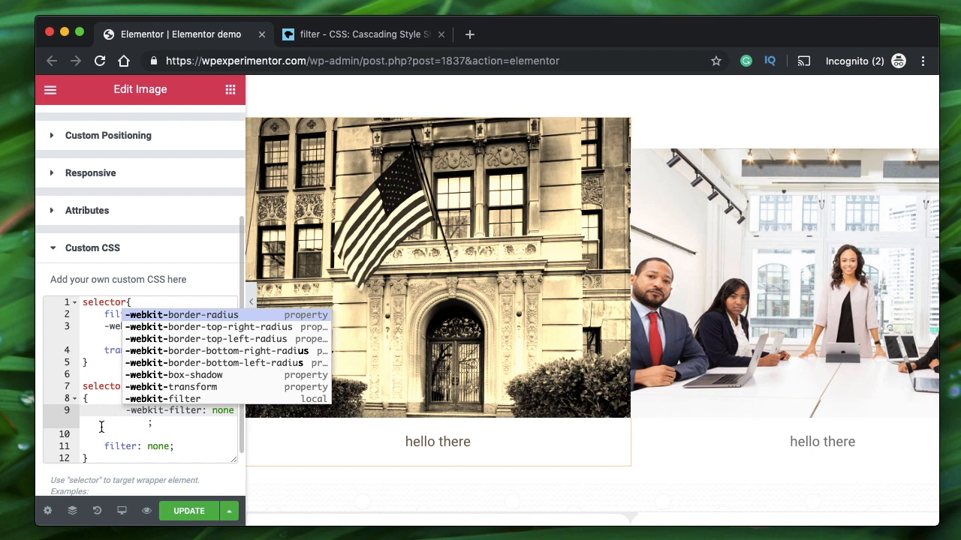
text(-)
key(BackSpace)
key(BackSpace)
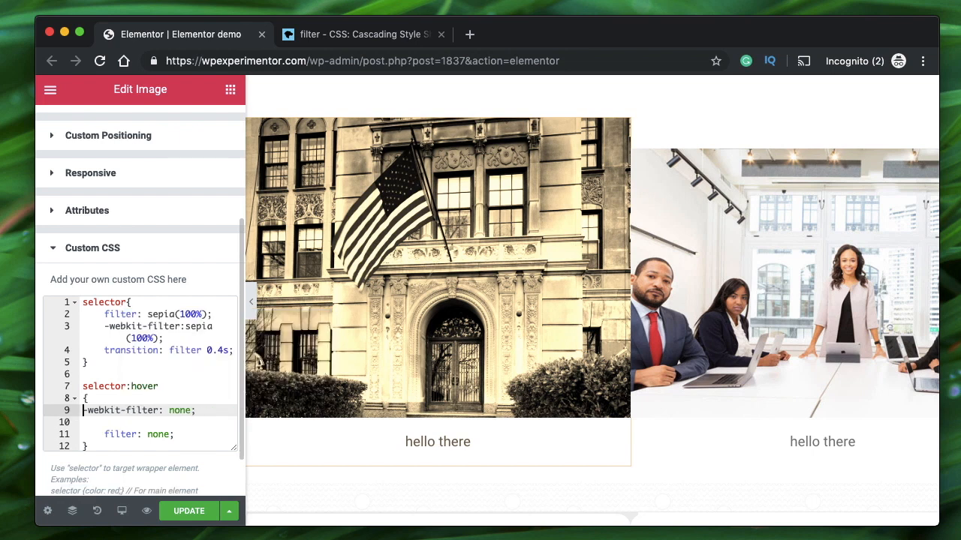
Step: Put a blank line above "-webkit-filter: none;", remove the one below it, and indent the declaration
key(Down)
key(Up)
key(Return)
key(Down)
key(Down)
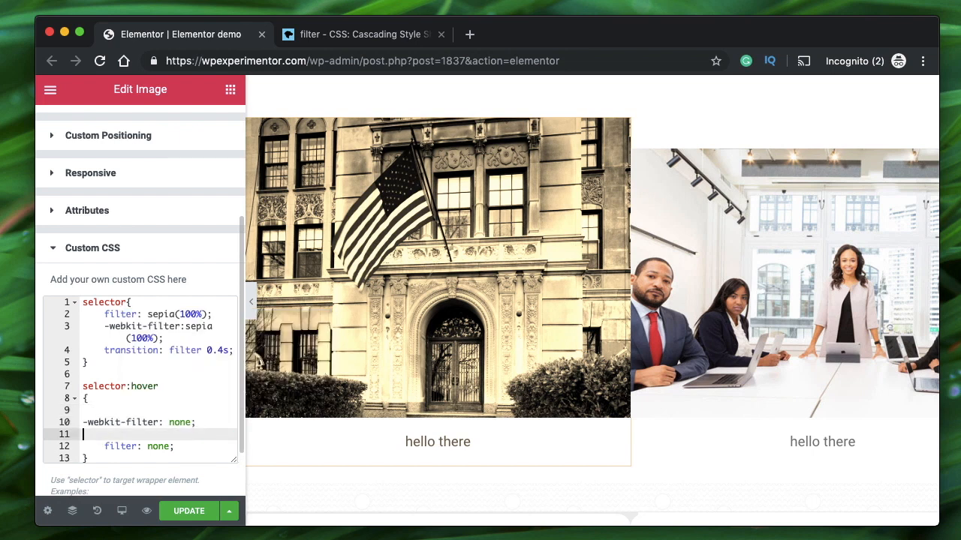
key(Up)
key(BackSpace)
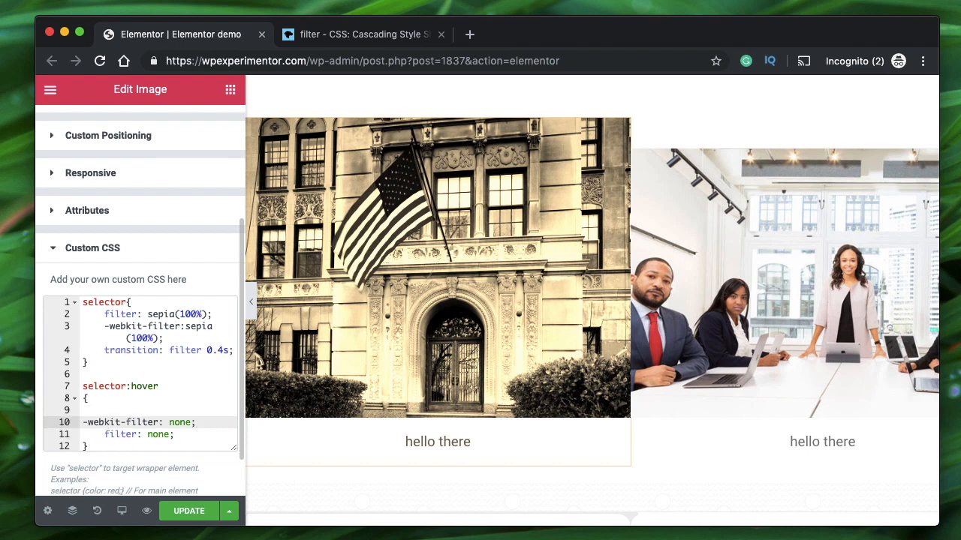
key(Tab)
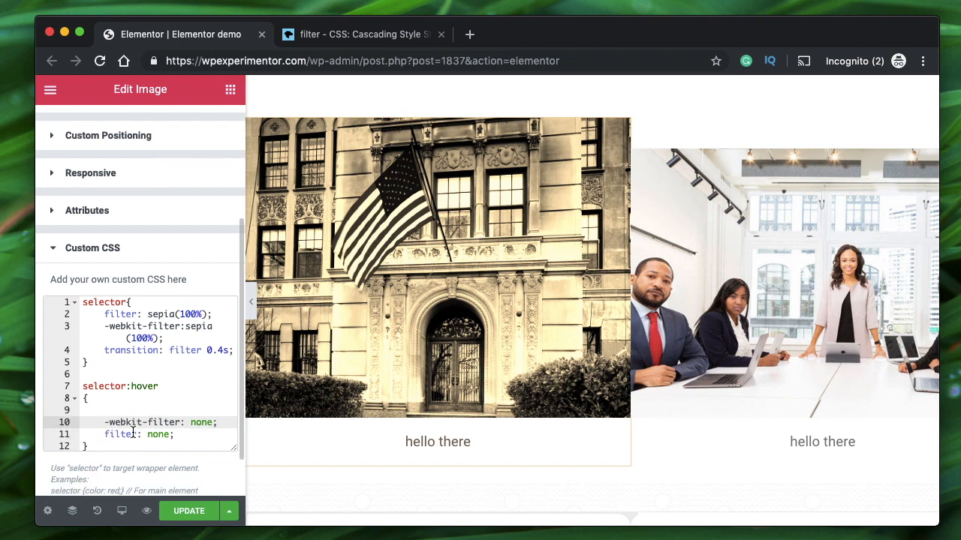
Step: Move "-webkit-filter:sepia(100%);" above the standard sepia filter in the "selector" rule and remove its indentation
triple_click(133, 433)
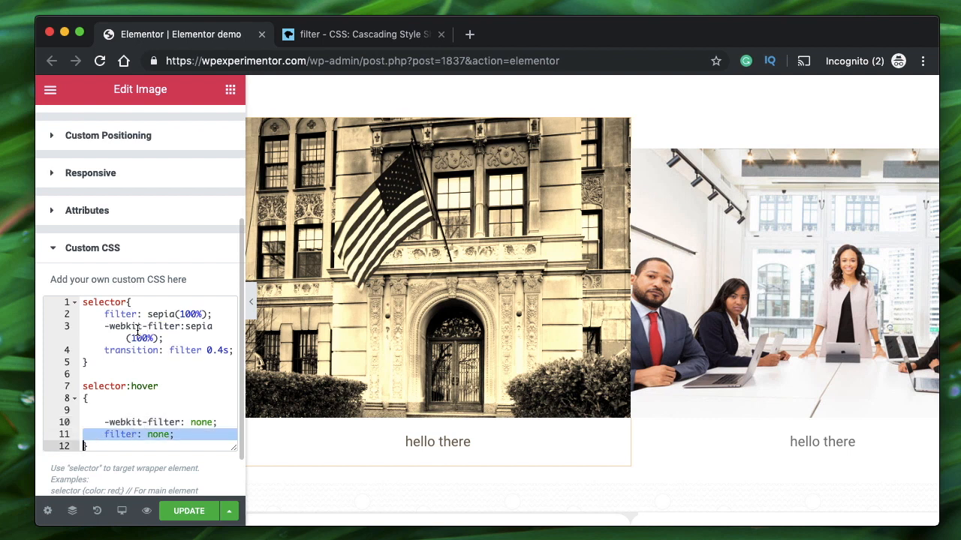
click(168, 336)
shift+click(106, 327)
key(super+c)
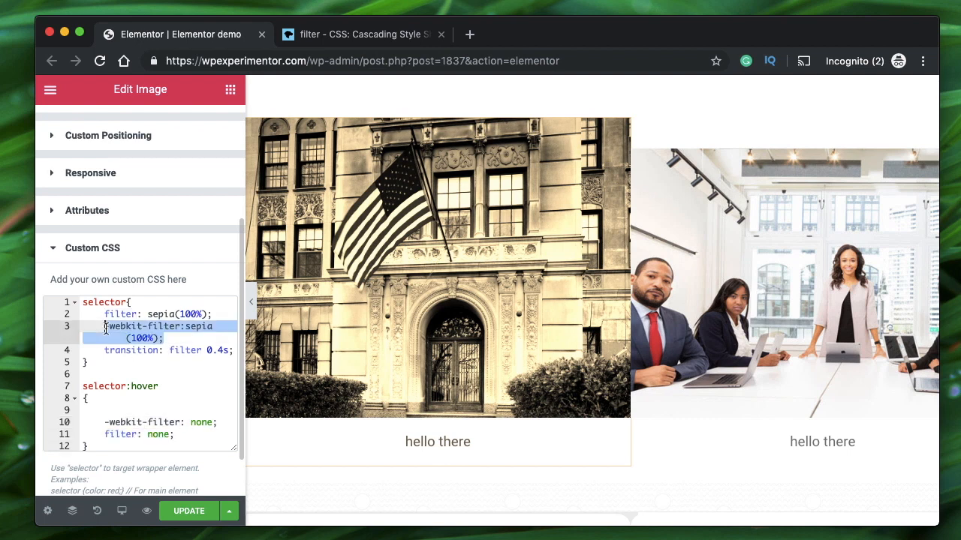
key(BackSpace)
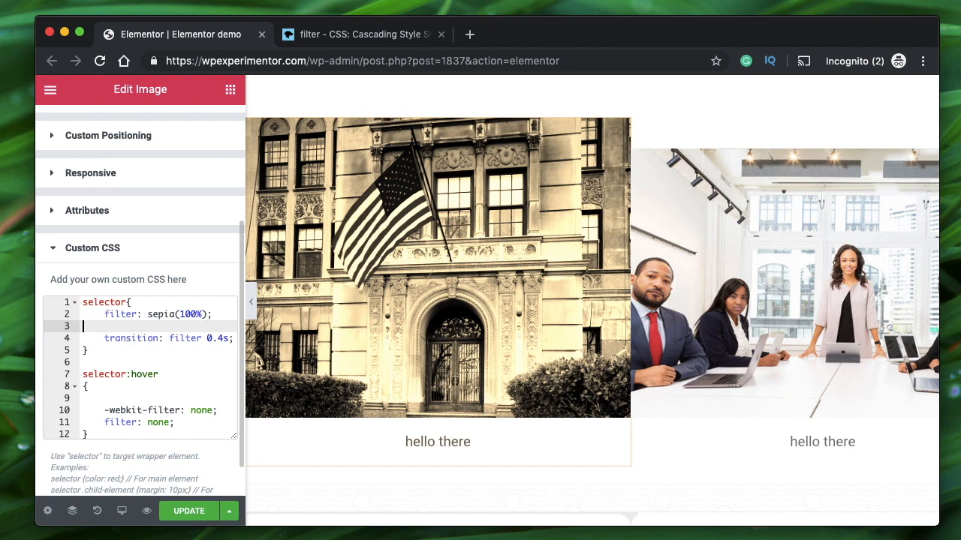
key(BackSpace)
key(BackSpace)
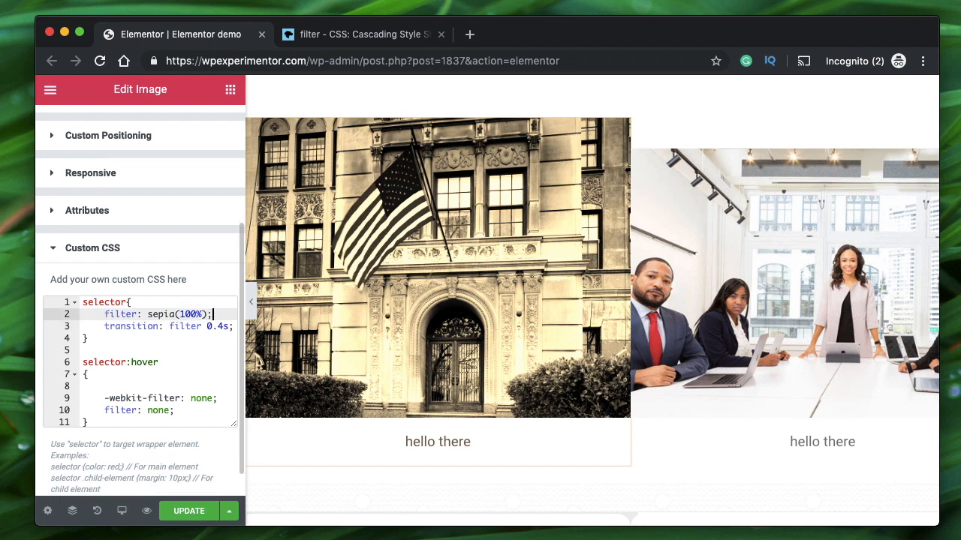
click(105, 315)
key(Return)
key(super+v)
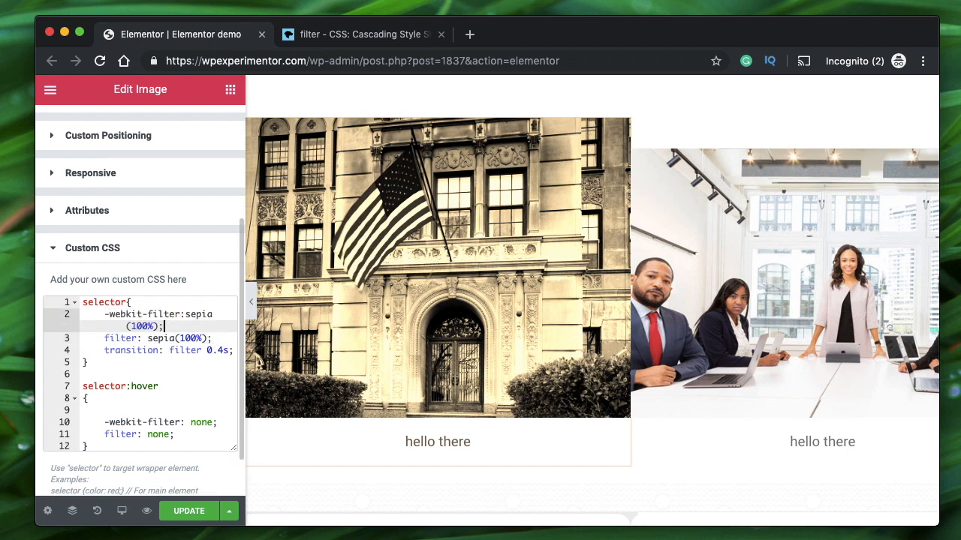
click(102, 316)
key(BackSpace)
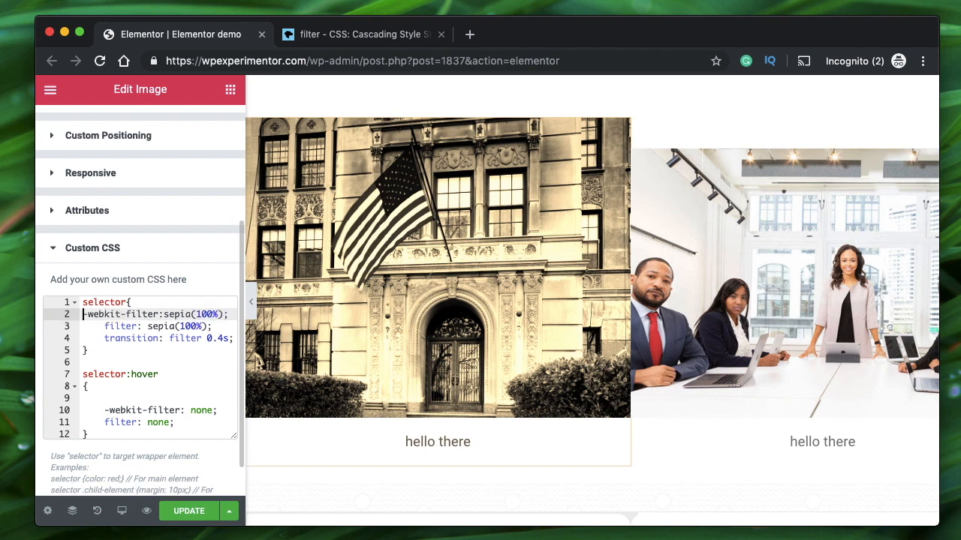
double_click(123, 339)
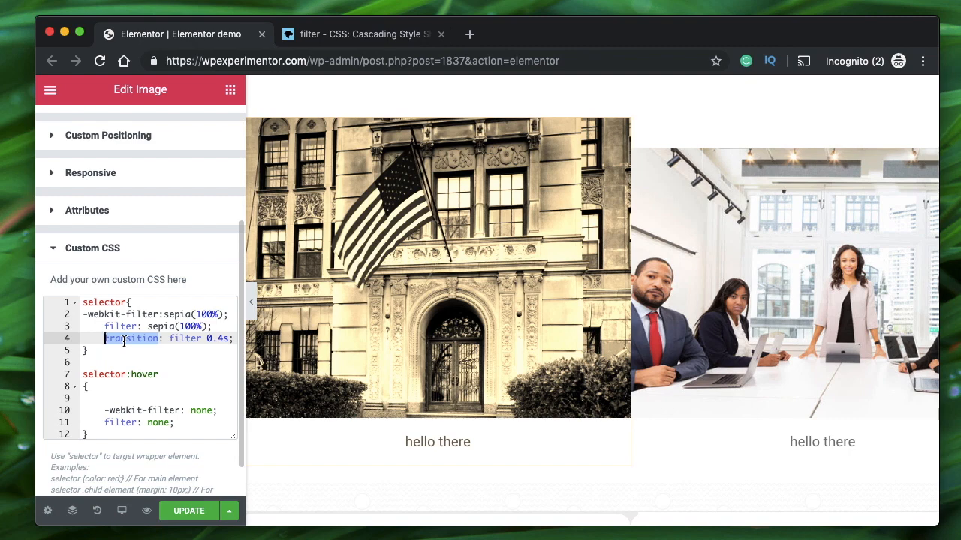
click(84, 315)
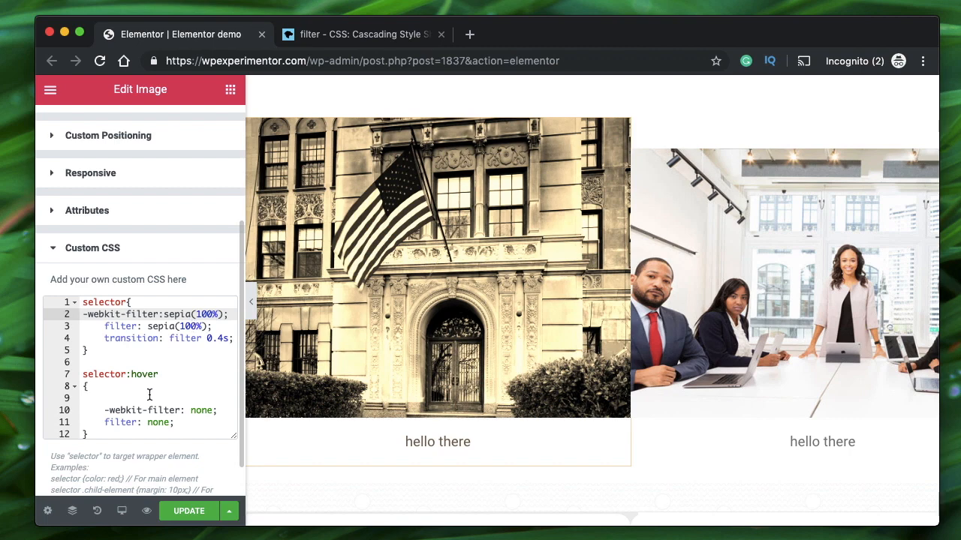
Step: Collapse the image widget's Custom CSS section
scroll(149, 396, down, 1)
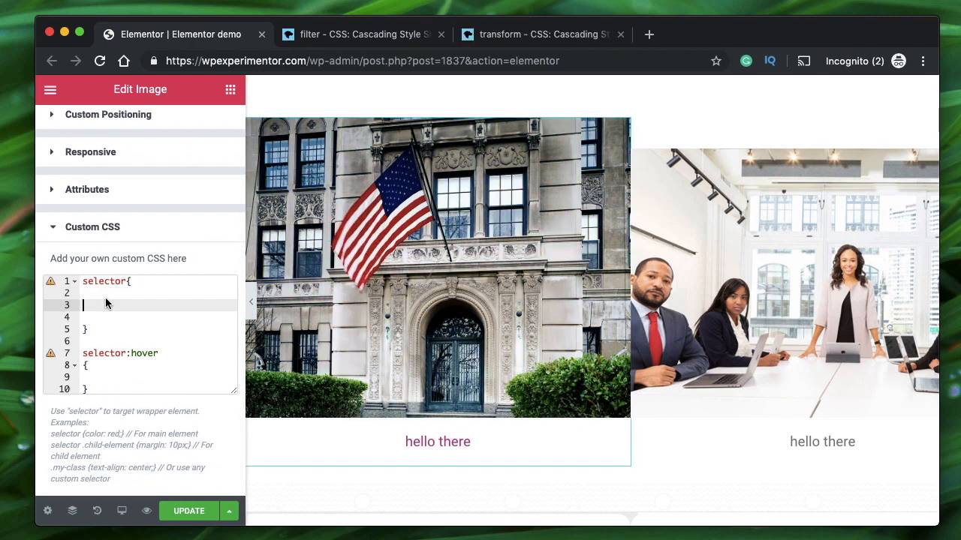
click(117, 229)
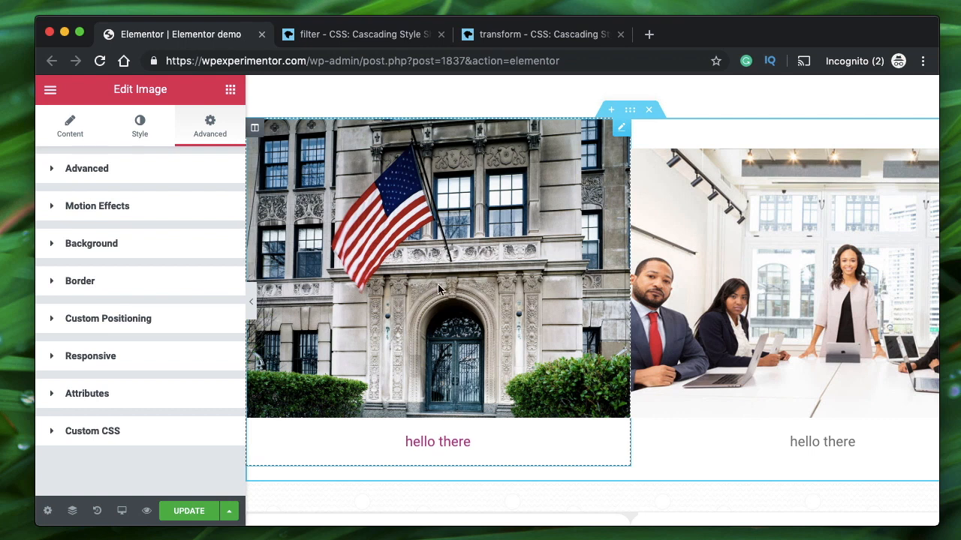
Step: Try the Grow hover animation on the flag image widget in its hover style settings
click(144, 135)
scroll(104, 324, down, 2)
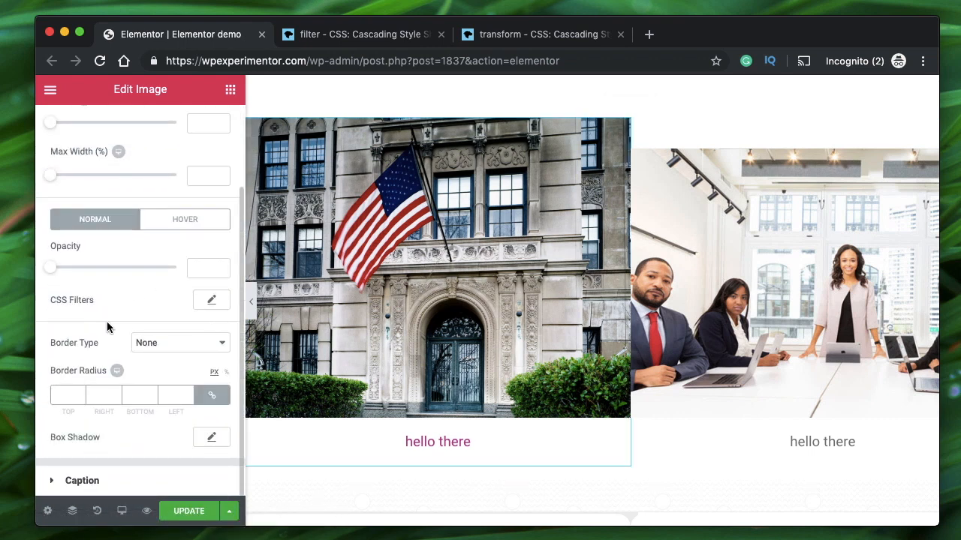
scroll(106, 327, up, 2)
scroll(107, 326, down, 1)
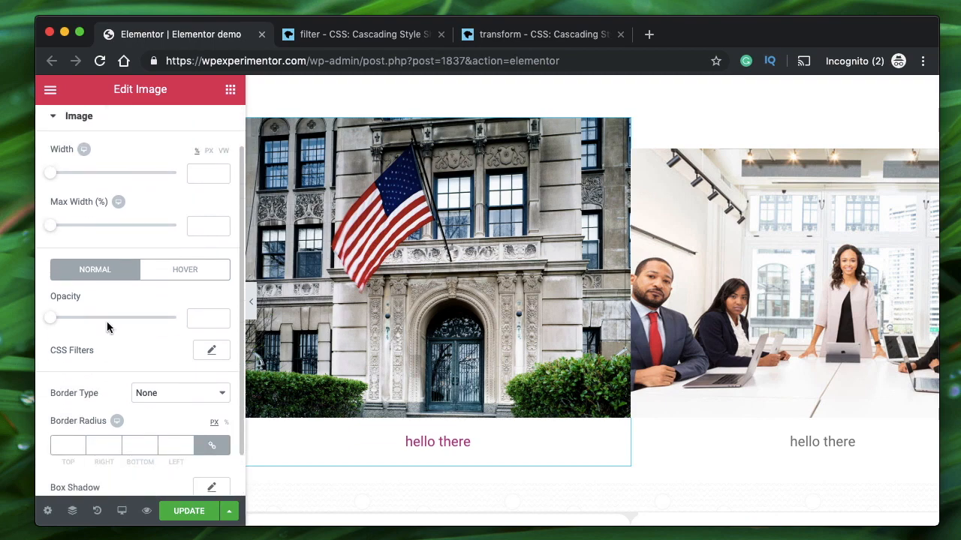
click(188, 279)
scroll(148, 328, down, 2)
click(141, 367)
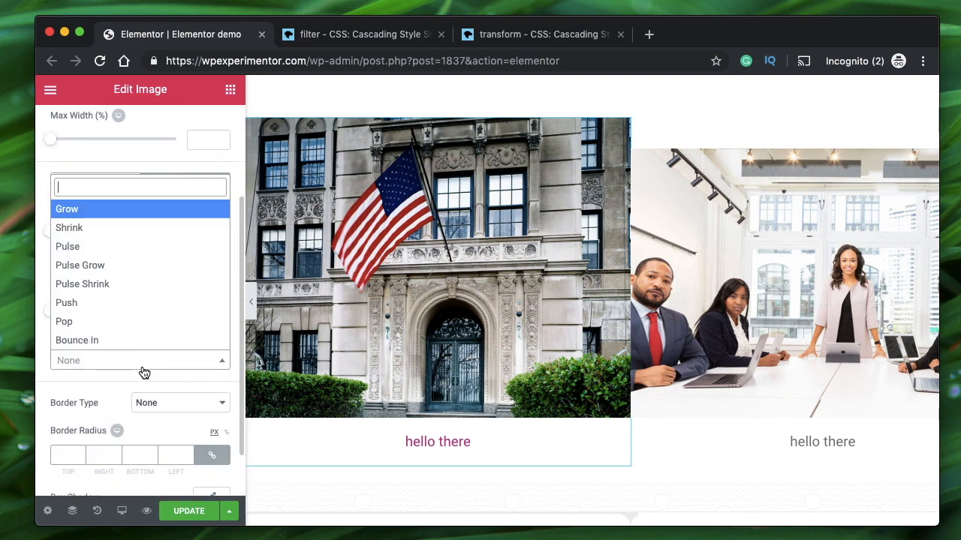
click(95, 208)
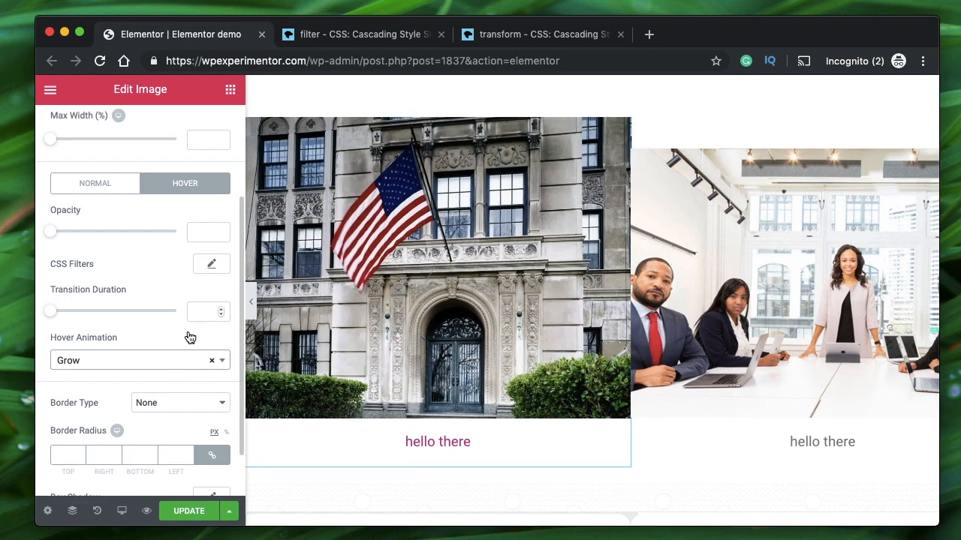
Step: Clear the image widget's hover animation
click(212, 362)
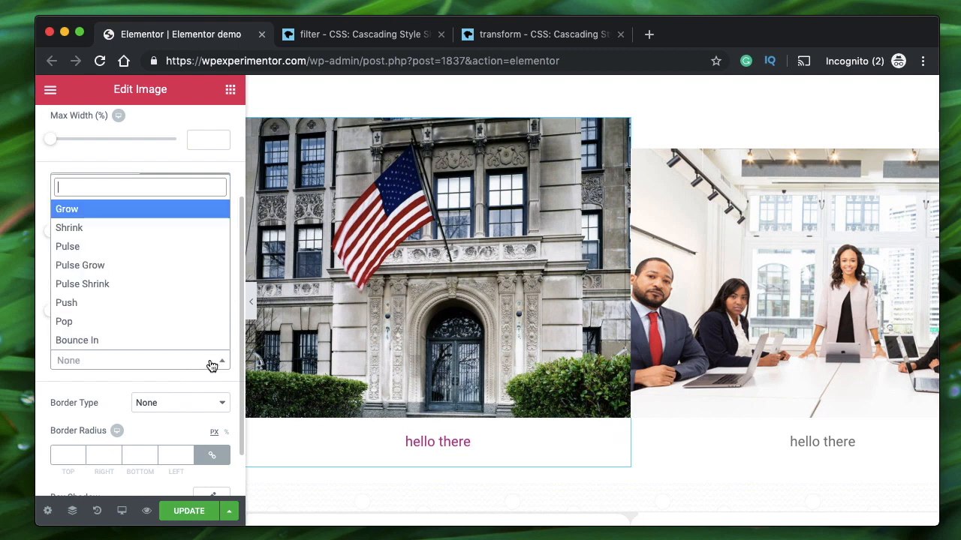
click(152, 160)
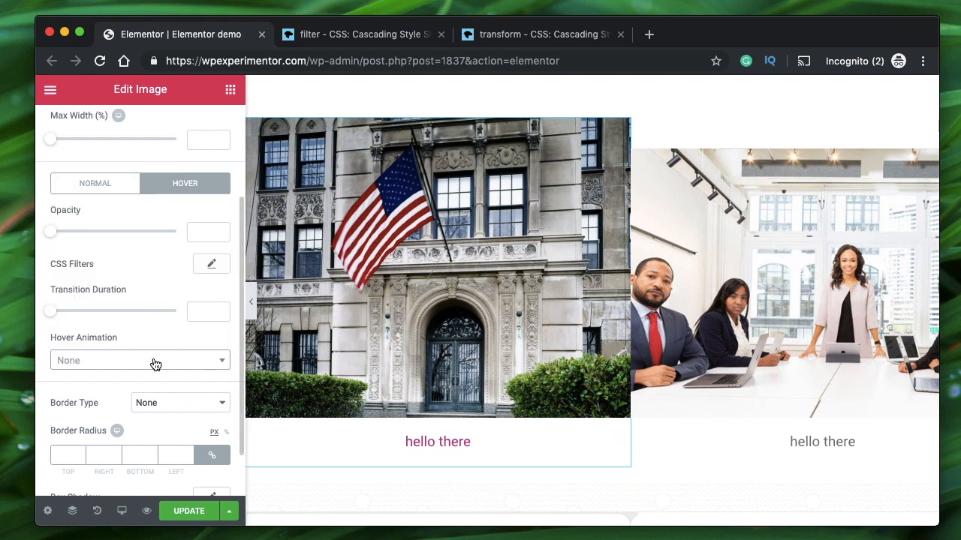
scroll(154, 365, up, 3)
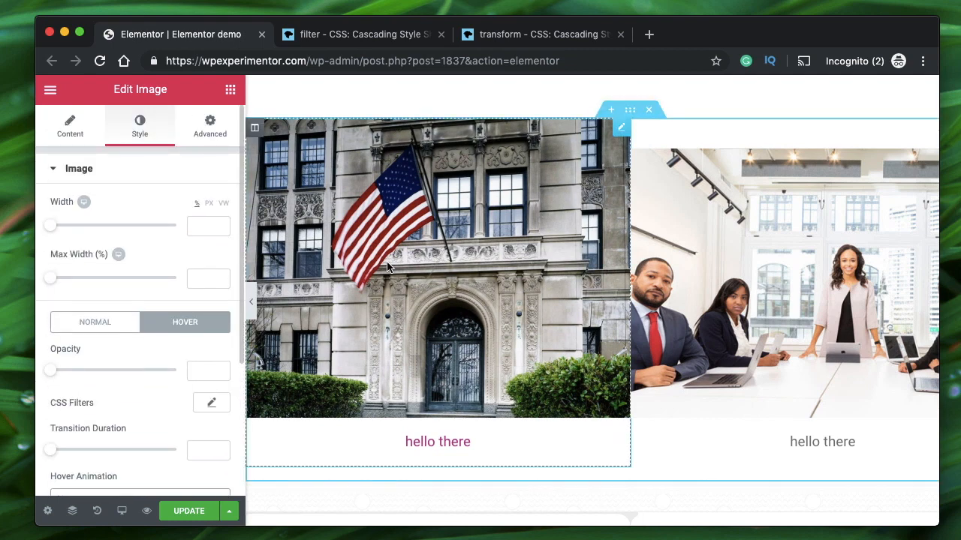
Step: Expand the image widget's Custom CSS and highlight the selector names of the "selector" and "selector:hover" rules
click(214, 128)
scroll(144, 274, down, 5)
click(113, 481)
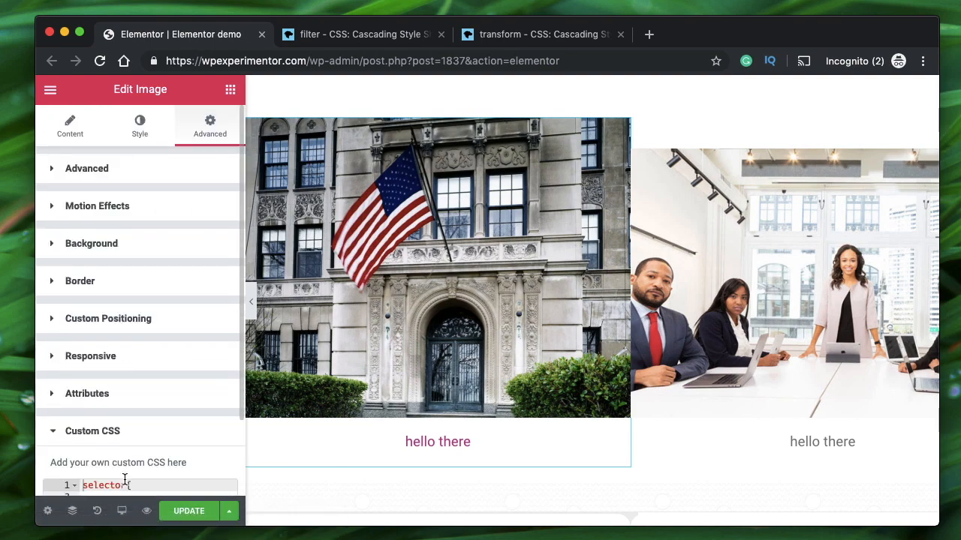
scroll(125, 450, down, 3)
double_click(110, 343)
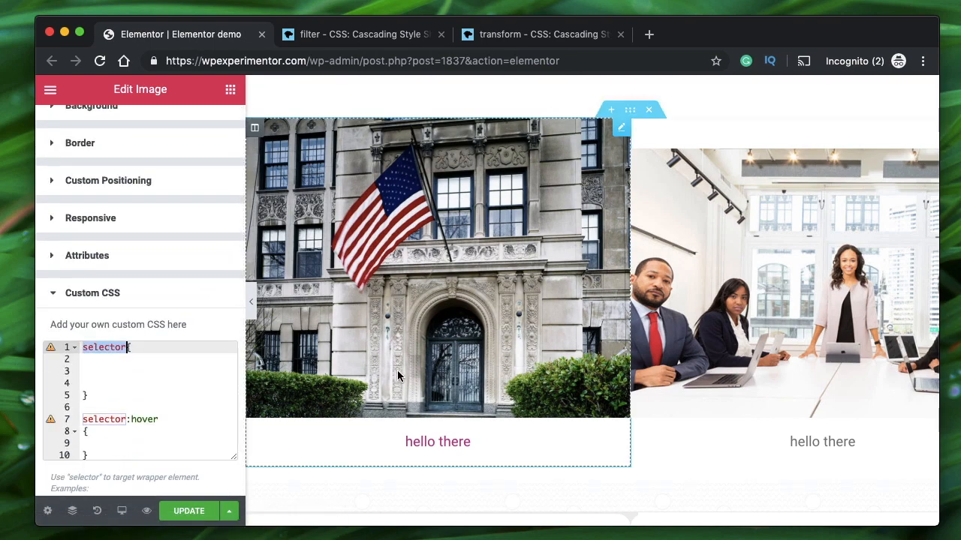
double_click(131, 419)
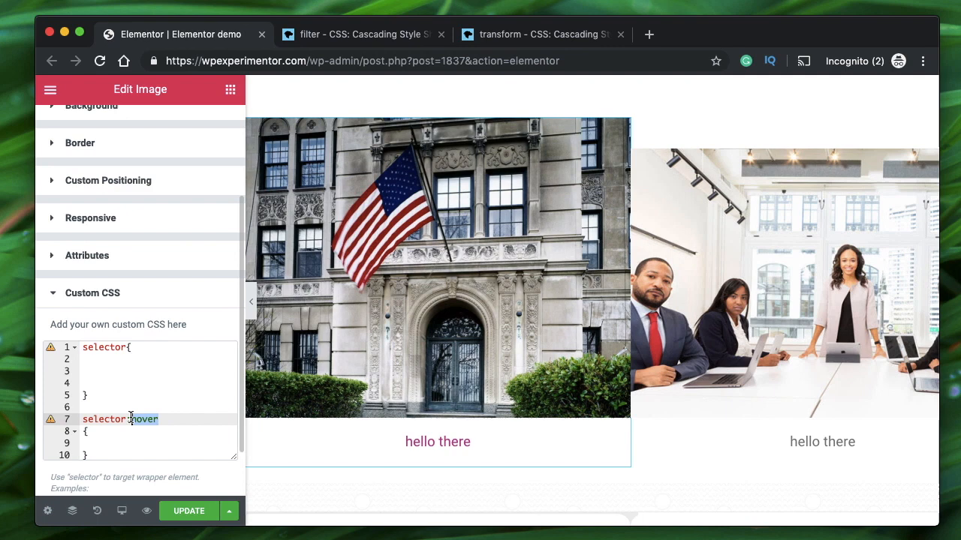
double_click(89, 419)
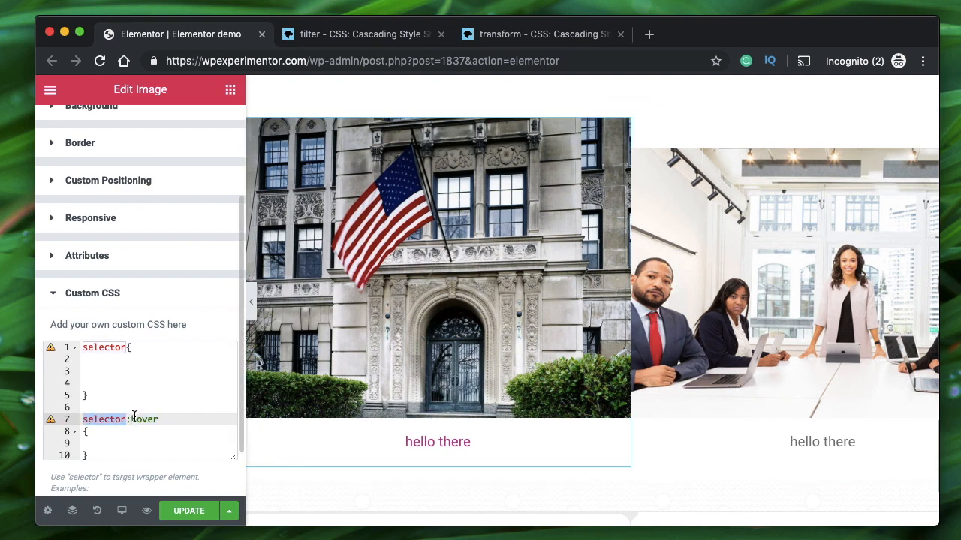
double_click(137, 419)
click(98, 372)
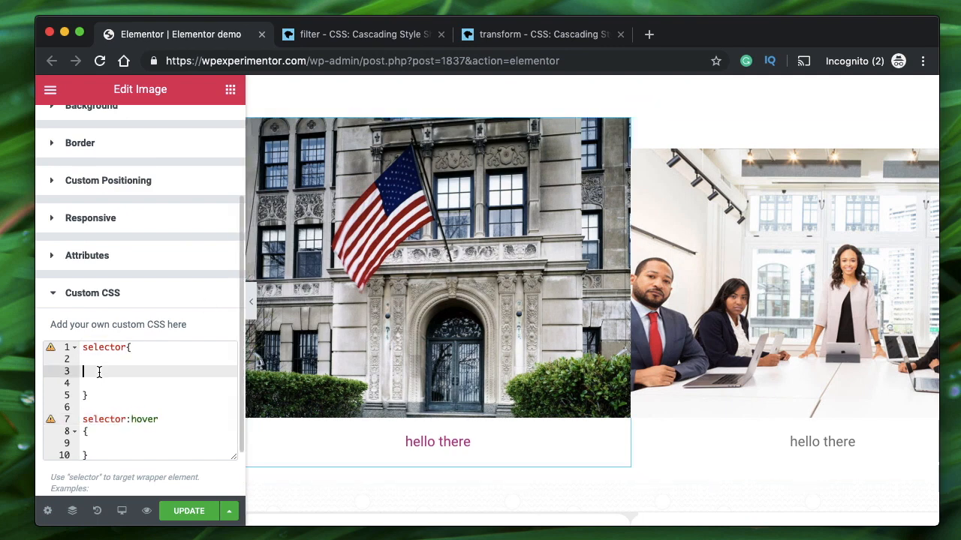
text(transform:)
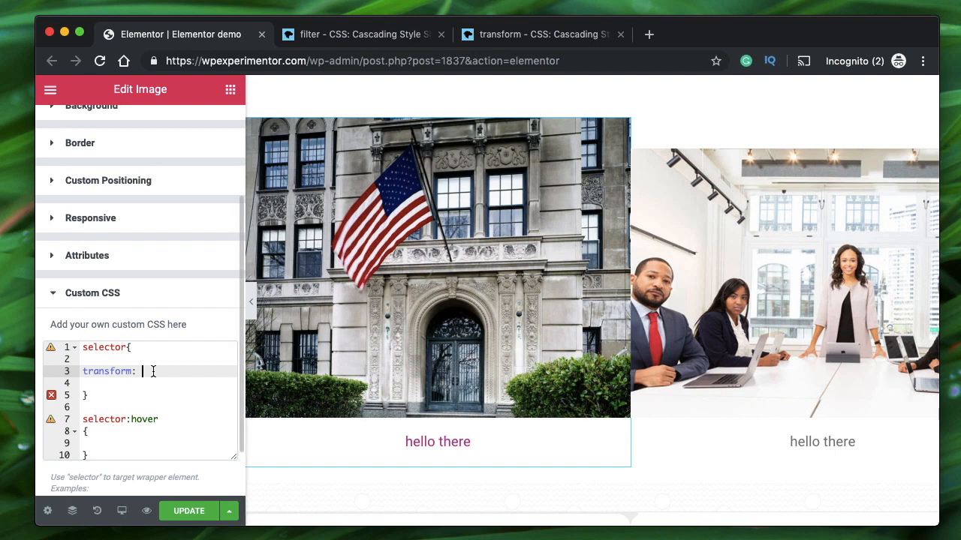
double_click(113, 369)
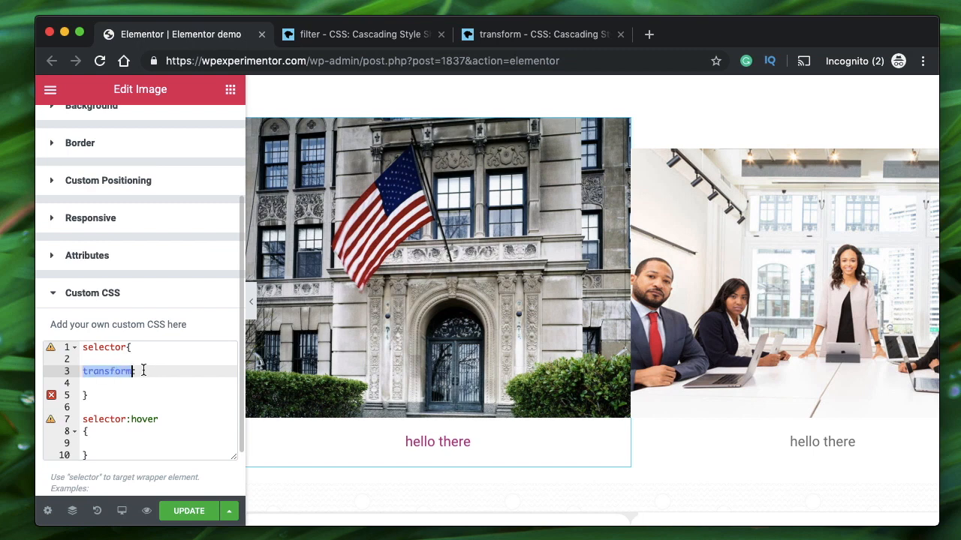
click(144, 370)
text(scaled)
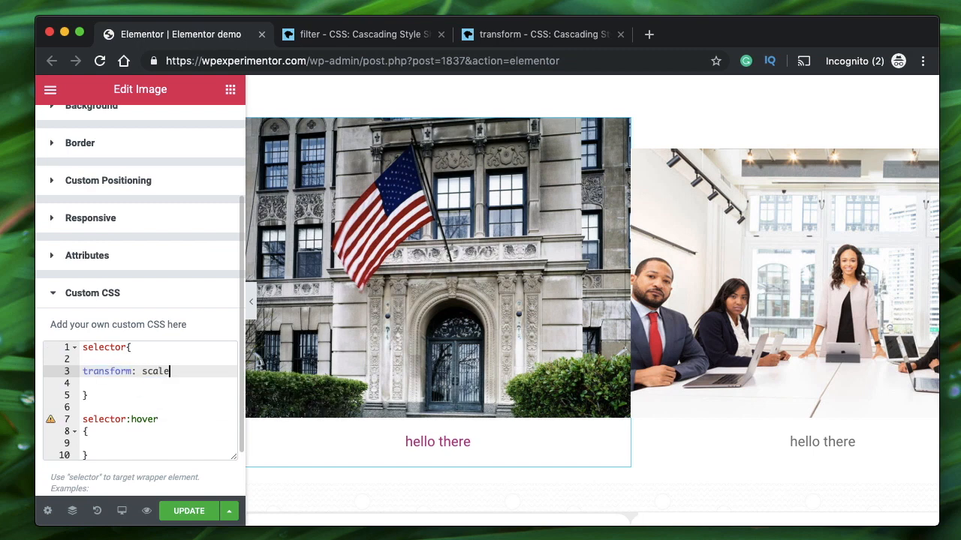
key(BackSpace)
text(())
key(Left)
triple_click(175, 371)
key(BackSpace)
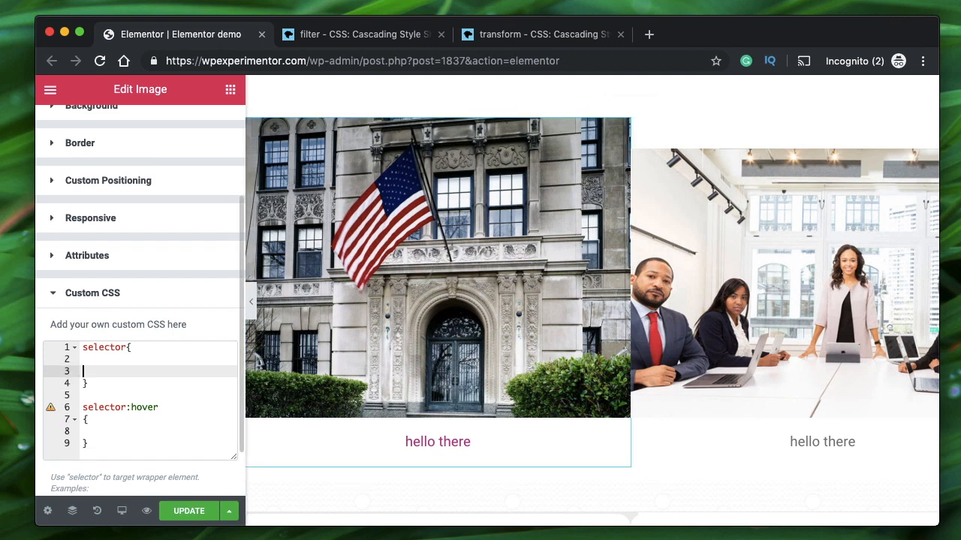
click(129, 433)
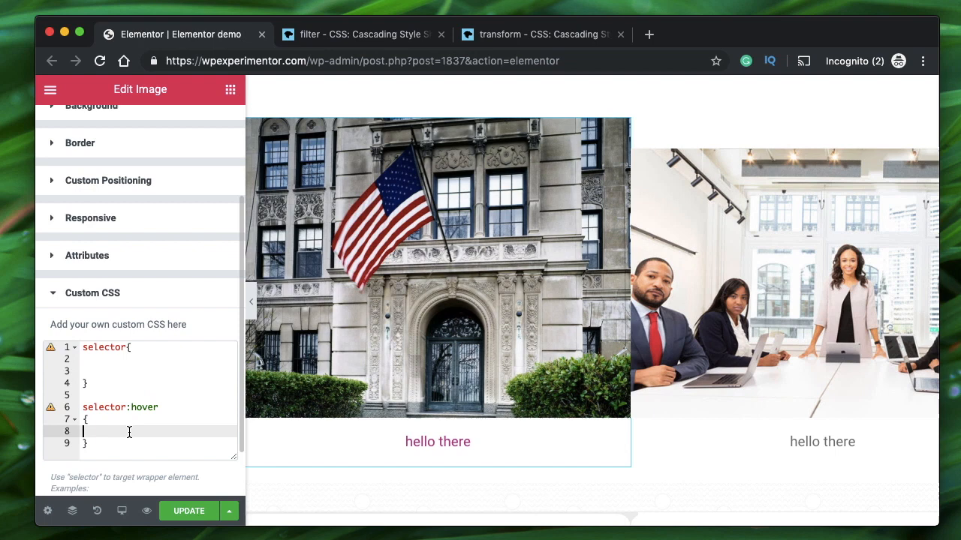
Step: Add "transition: transform 0.4s ease-in;" inside the "selector" rule of the custom CSS
click(107, 371)
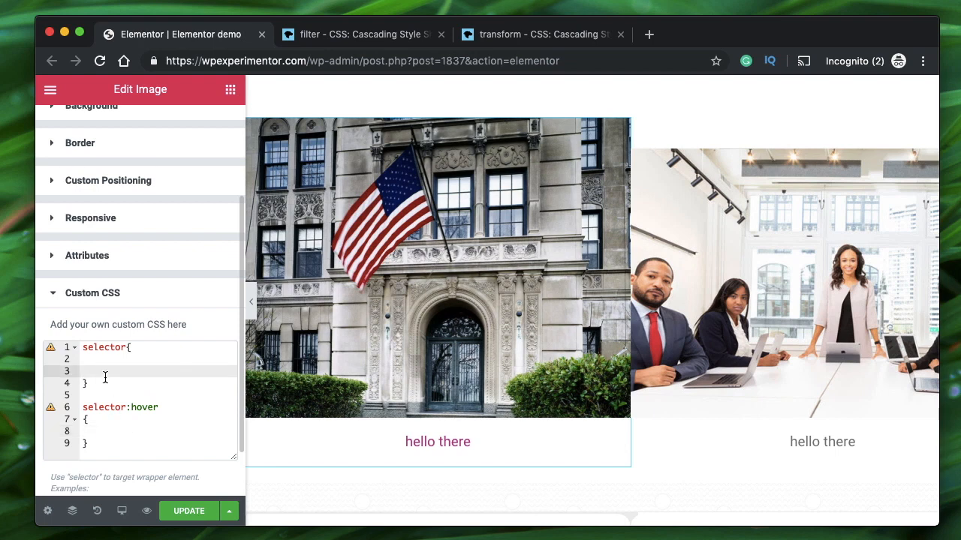
text(trn)
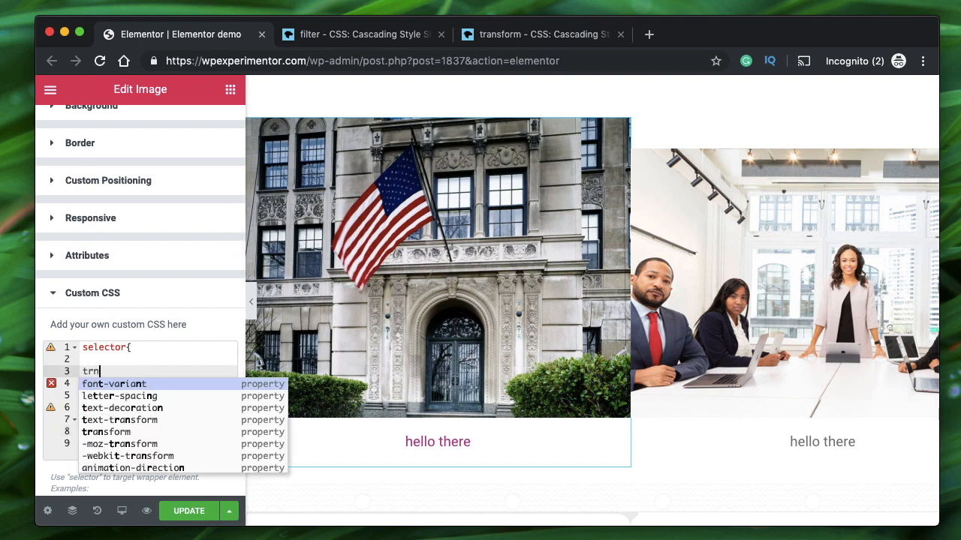
key(BackSpace)
text(a)
key(Down)
key(Down)
key(Down)
key(Down)
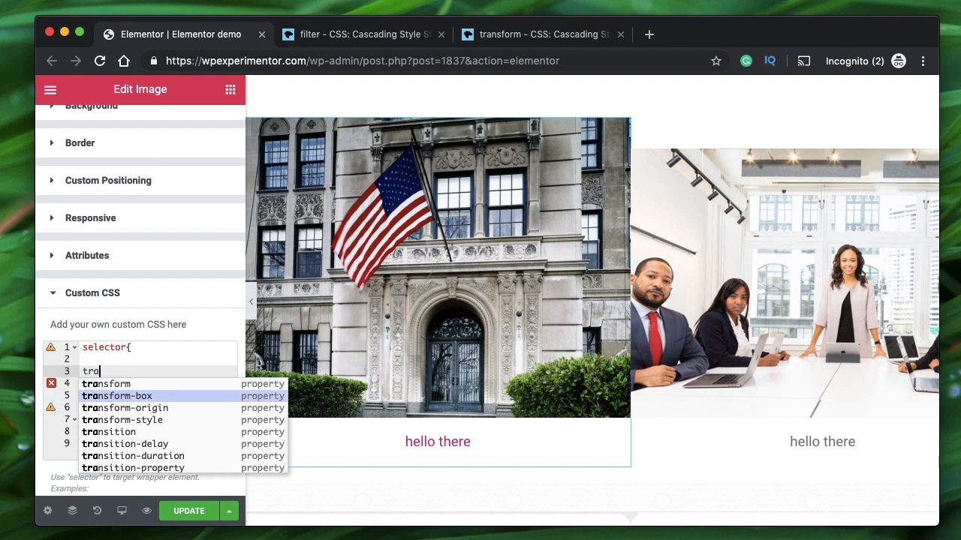
key(Return)
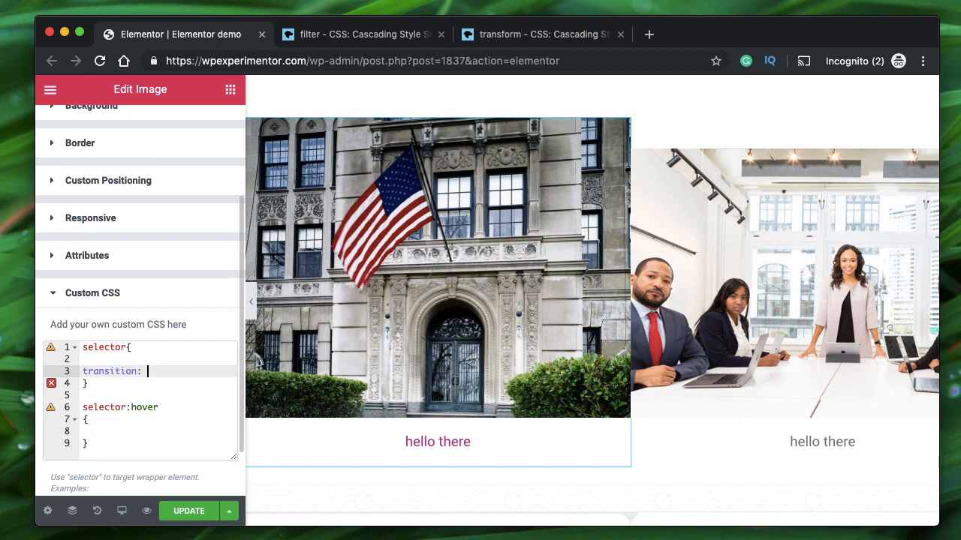
text(trans)
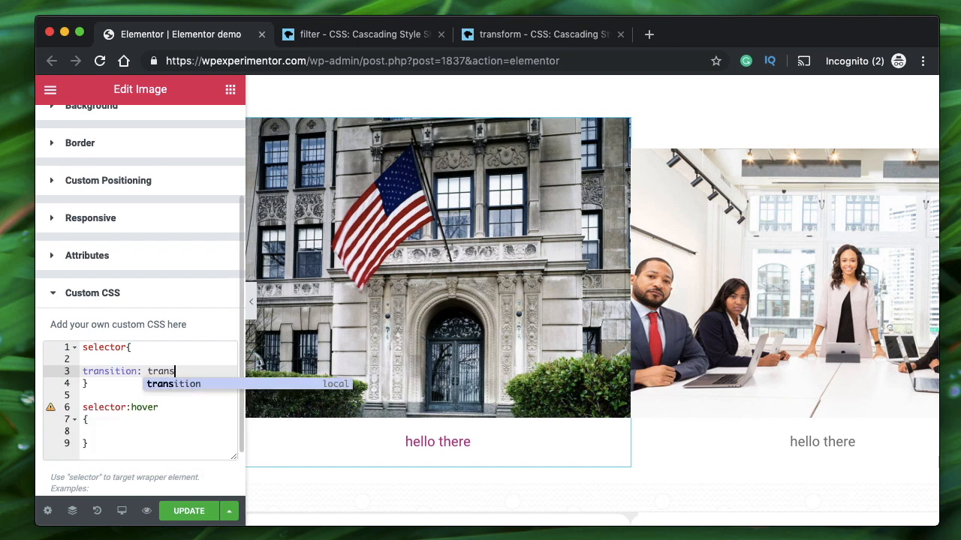
text(form)
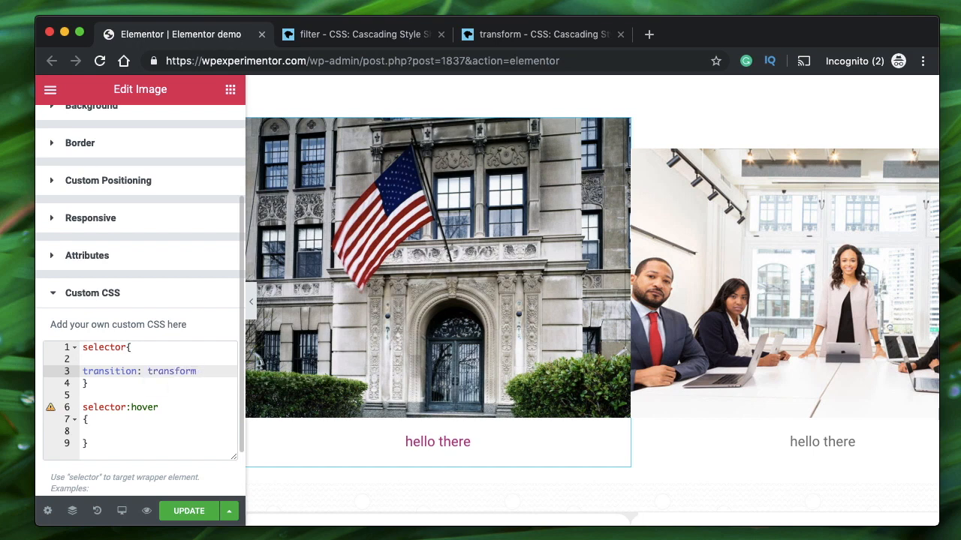
text( 0.4s ea)
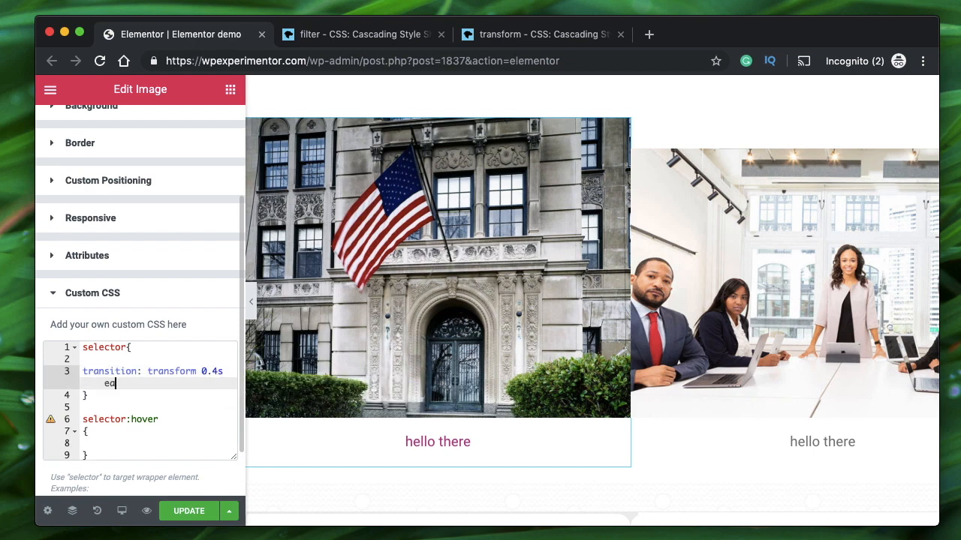
text(se-in;)
double_click(139, 383)
Step: Add an indented "transform: scale(2);" declaration inside the "selector:hover" rule, with a blank line below it
scroll(138, 383, down, 1)
click(105, 417)
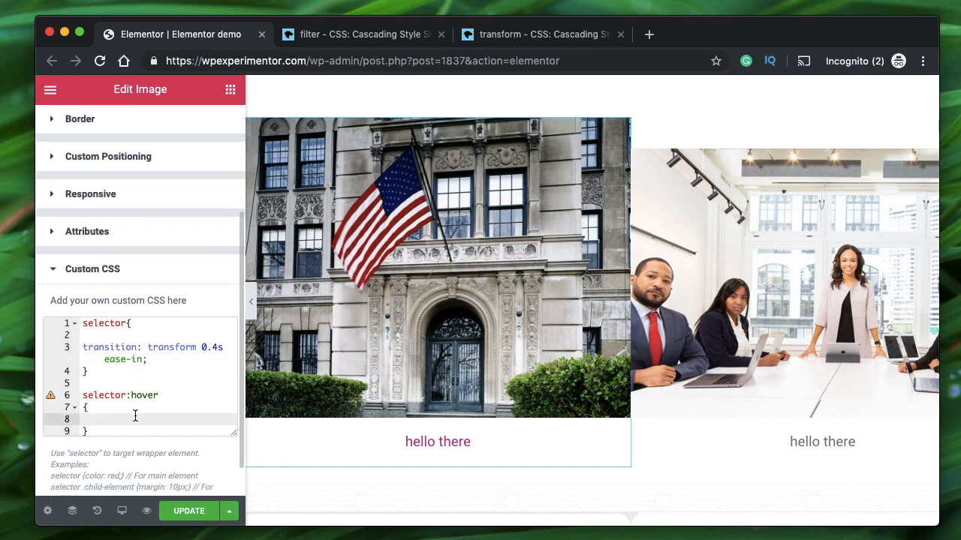
key(Return)
key(Up)
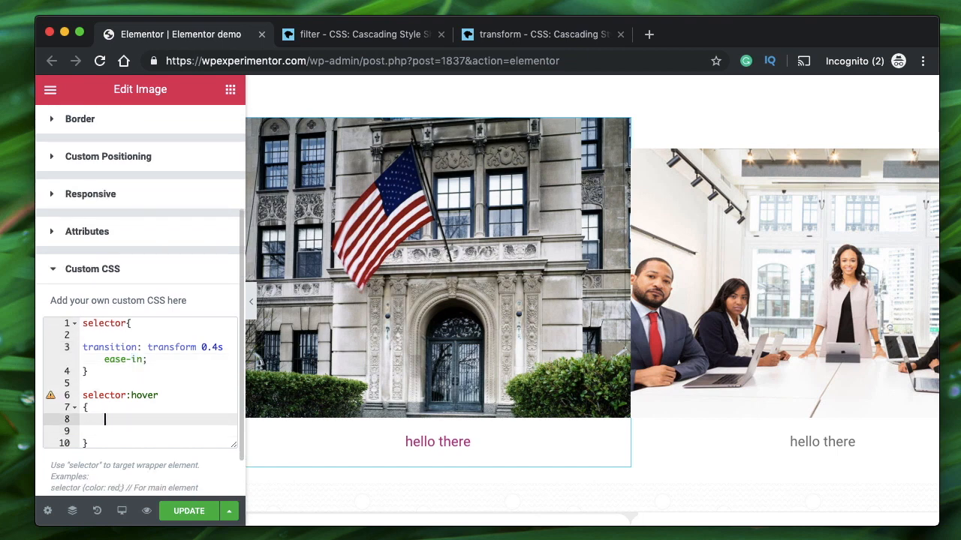
text(transform: scale()
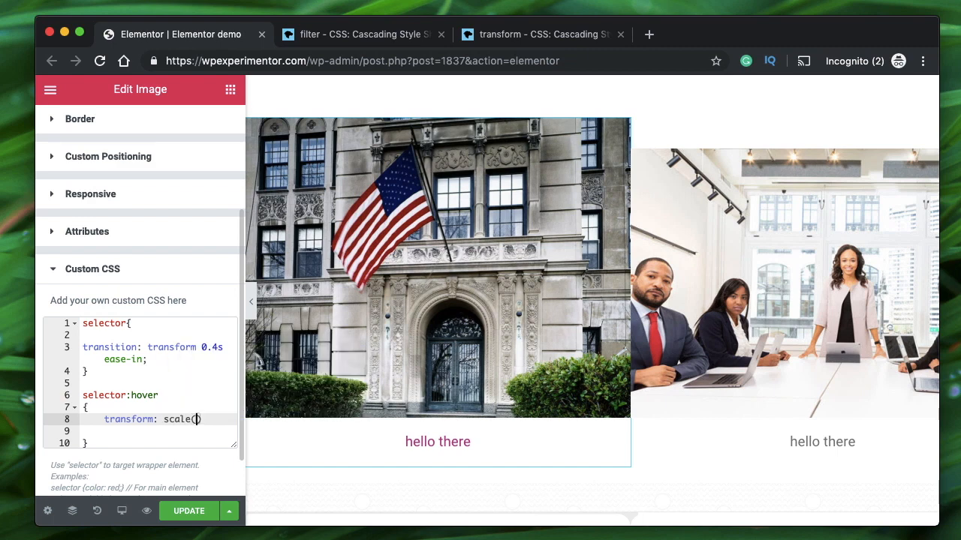
text(2)
key(End)
text(;)
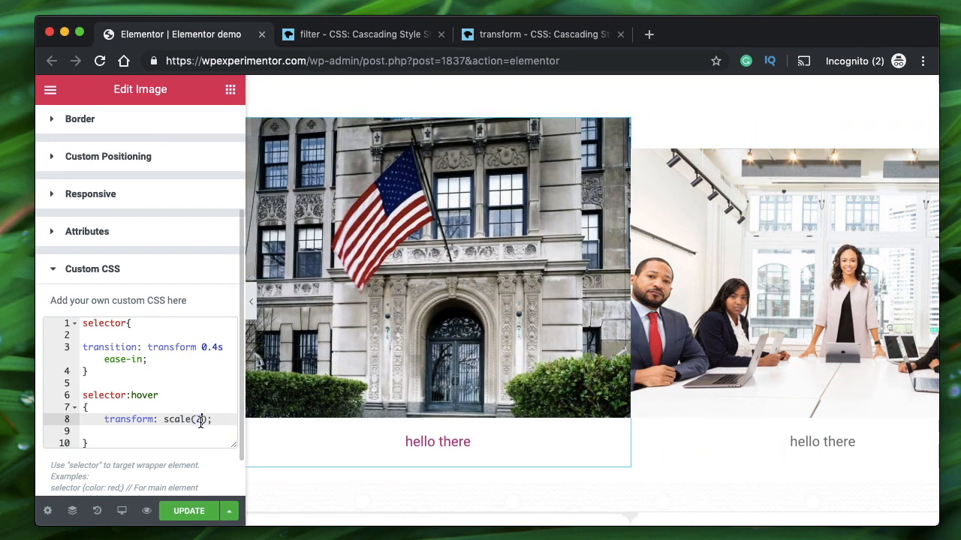
Step: Try a scale factor of 3 in the "selector:hover" rule, replace it with 1.2, and preview the hover effect
double_click(201, 421)
text(3)
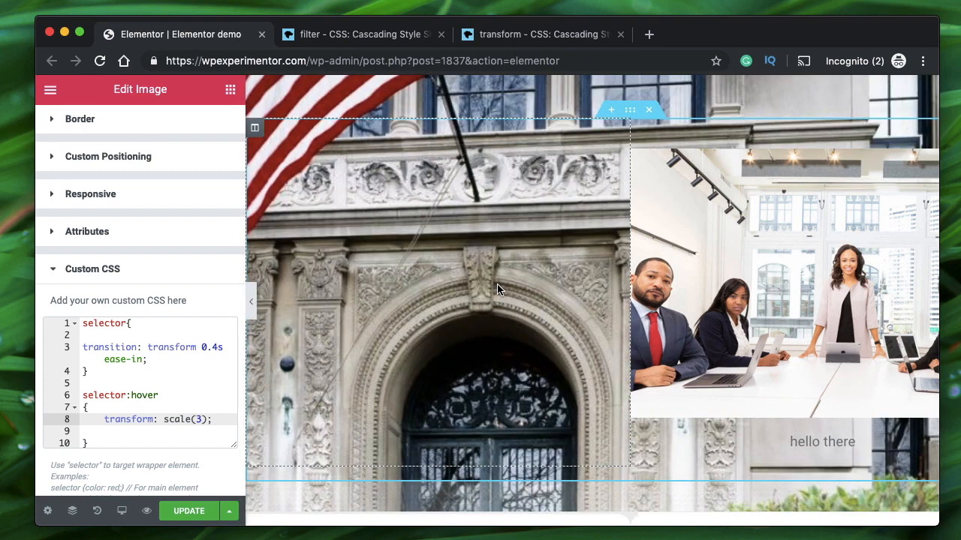
key(BackSpace)
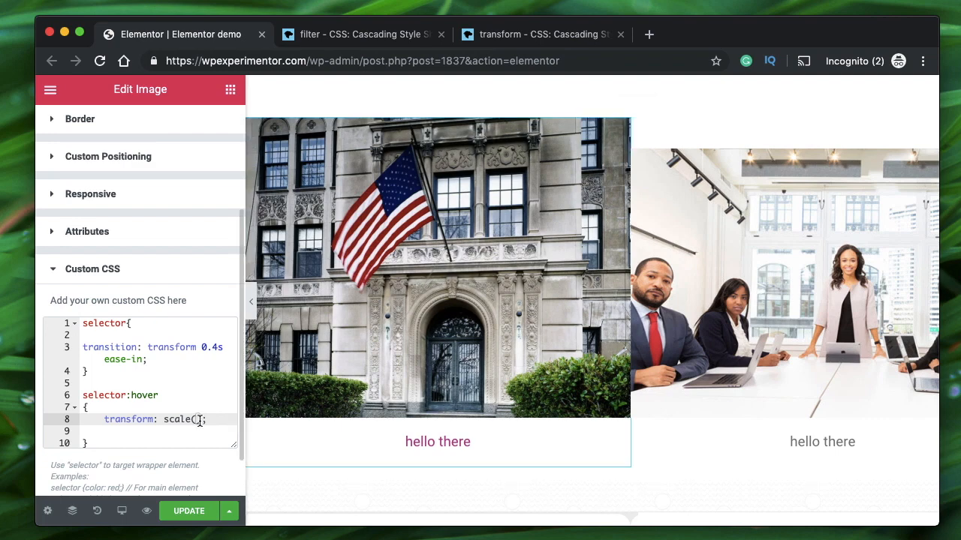
text(1.2)
mouse_move(377, 305)
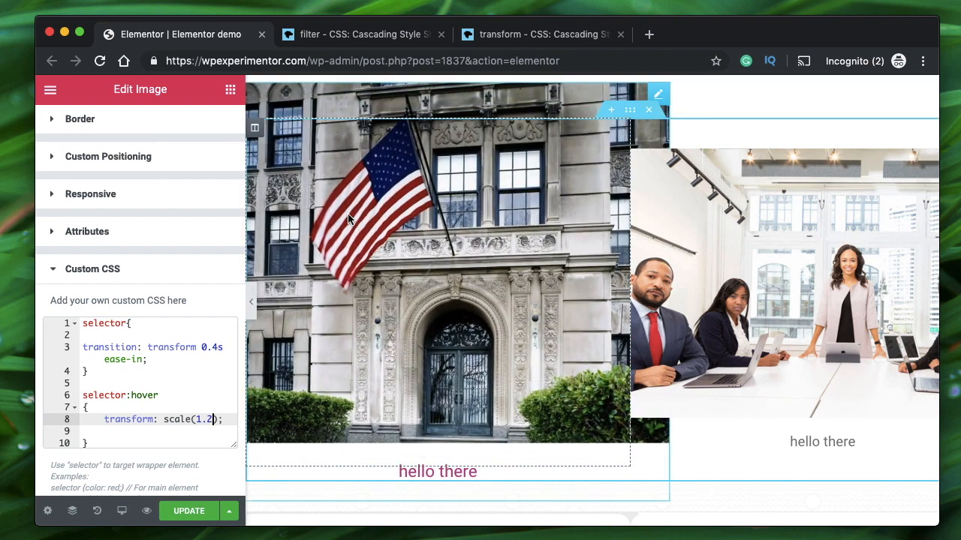
Step: Collapse the image widget's Custom CSS section and open the settings of the column containing the flag image
click(144, 272)
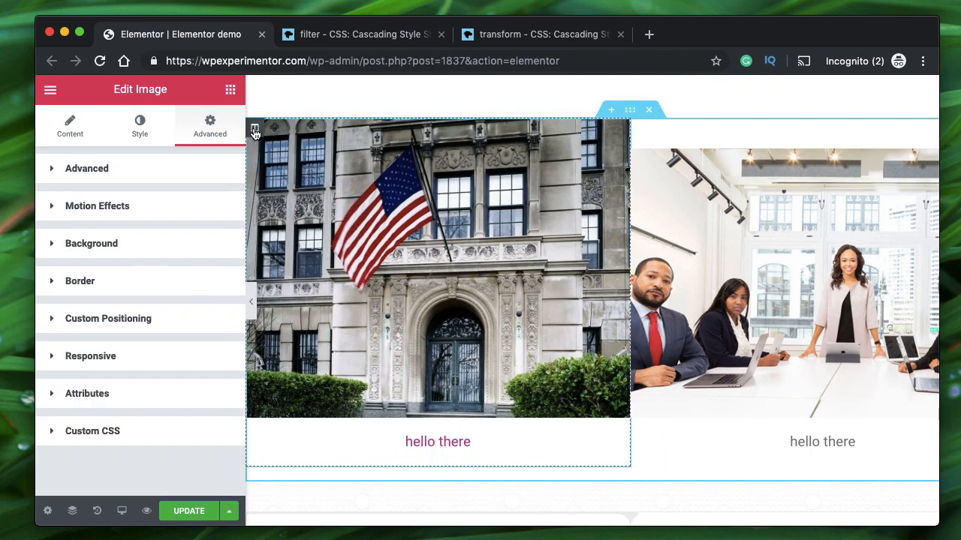
click(255, 129)
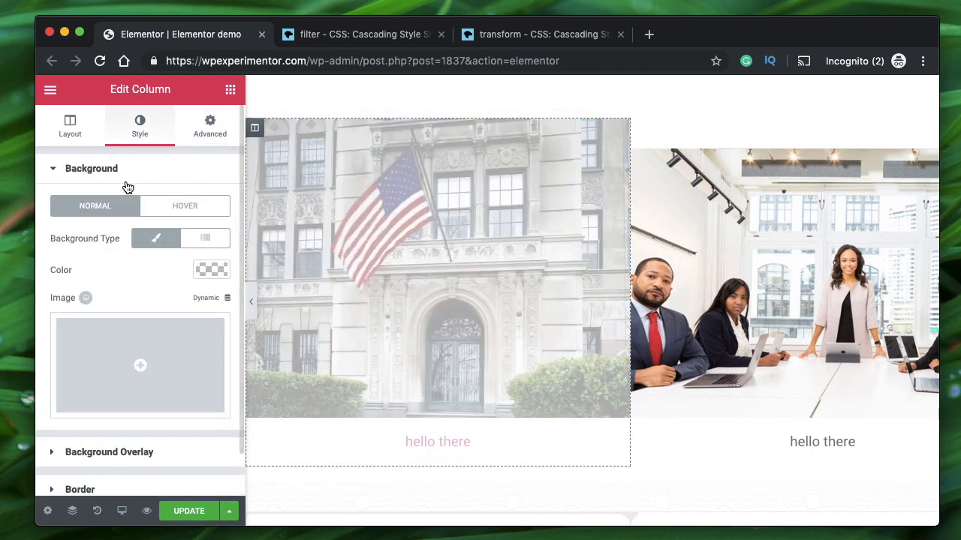
Step: Add the custom CSS rule selector{ overflow: hidden; } to the column containing the flag image
scroll(127, 321, down, 1)
scroll(188, 178, up, 2)
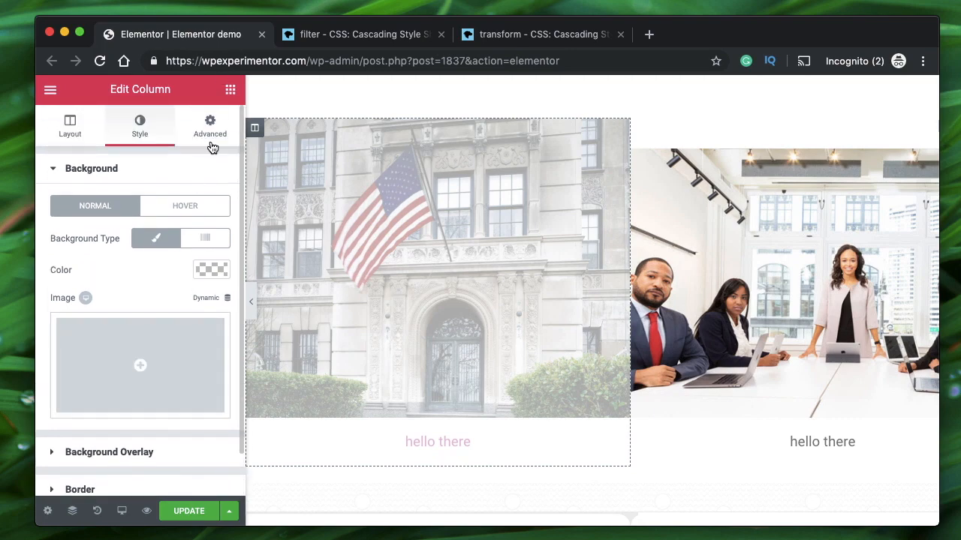
click(210, 143)
scroll(92, 481, down, 3)
click(107, 479)
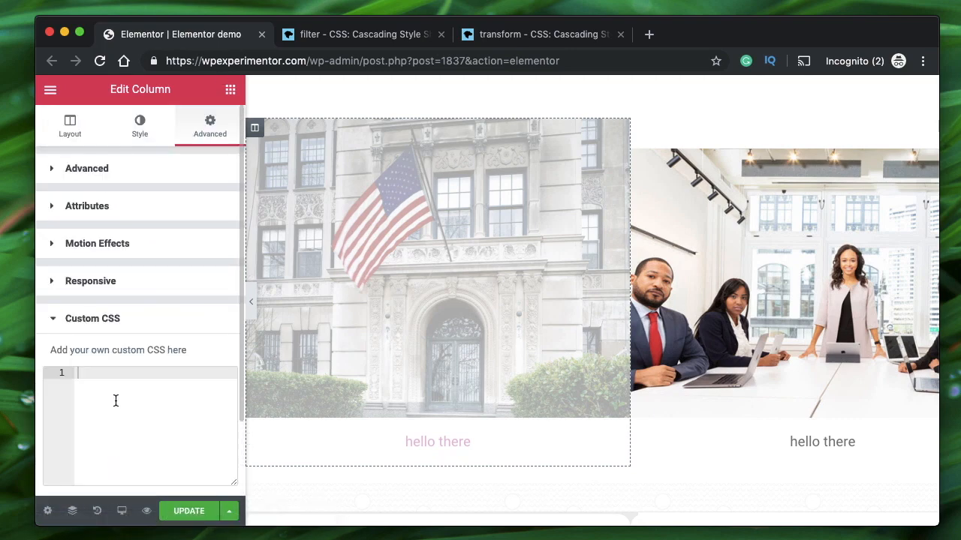
click(113, 398)
text(se)
key(Return)
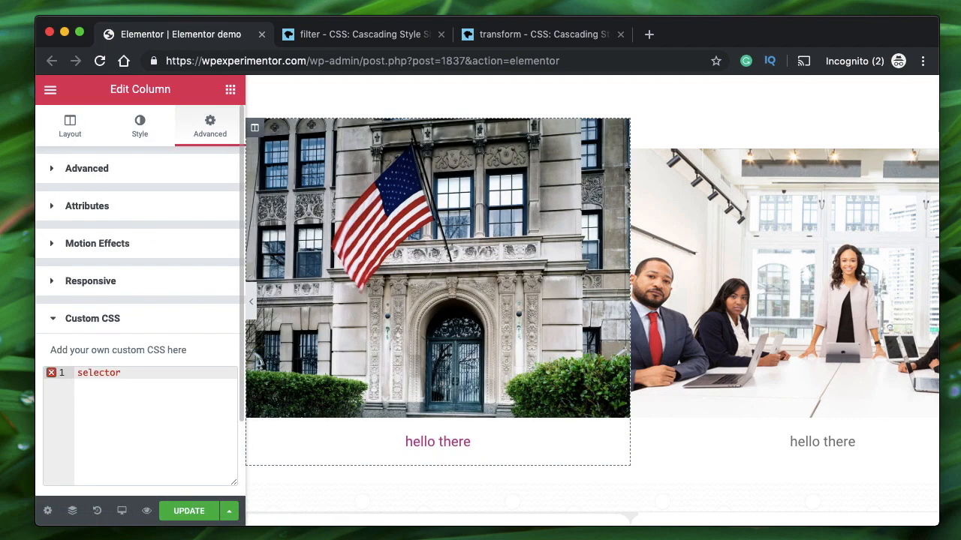
text({)
key(Return)
text(ove)
key(Return)
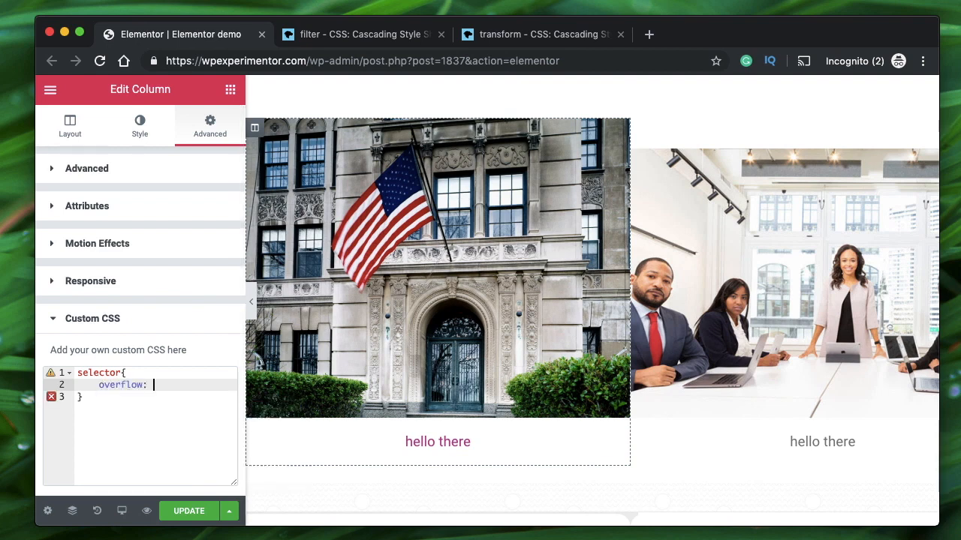
text(h)
key(Return)
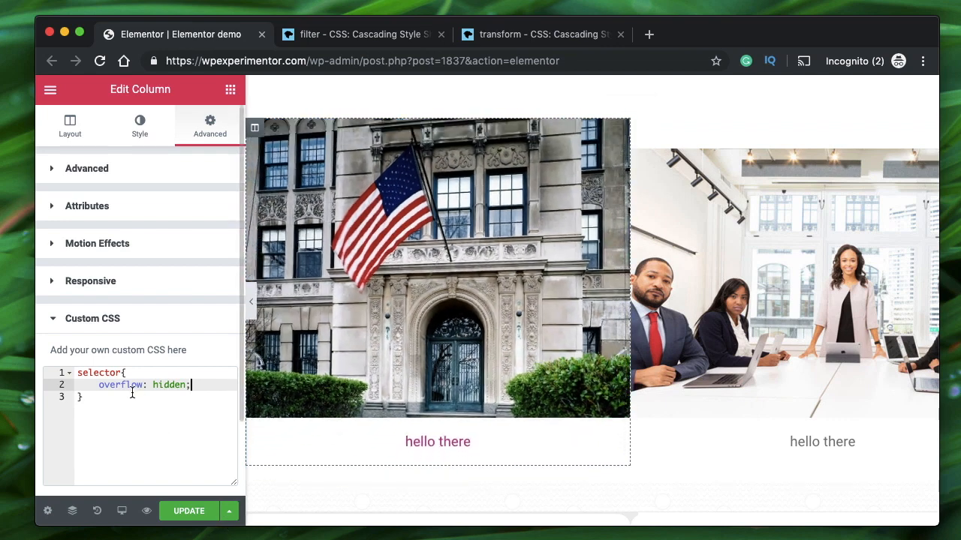
Step: Clear the column's custom CSS to preview the image without it, undo the deletion and collapse the section
click(123, 391)
key(super+a)
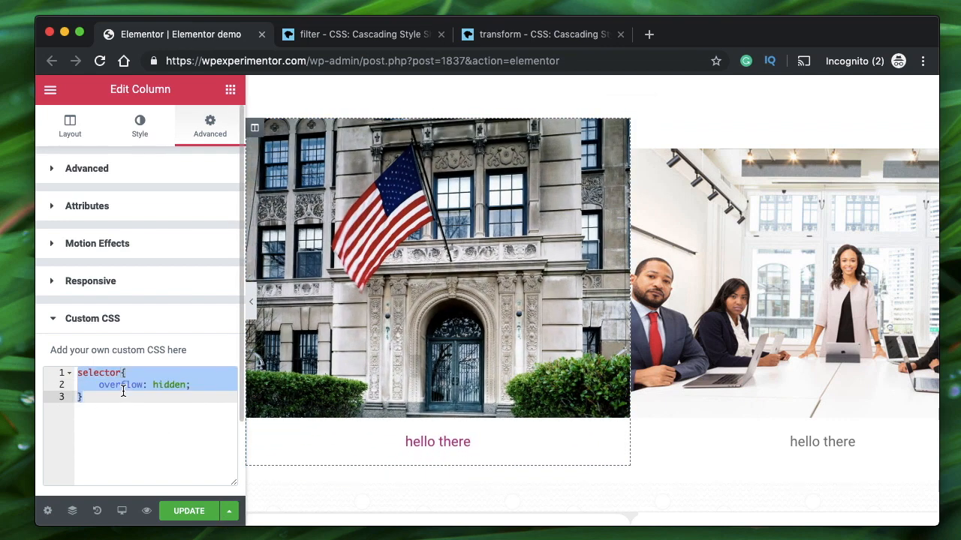
key(BackSpace)
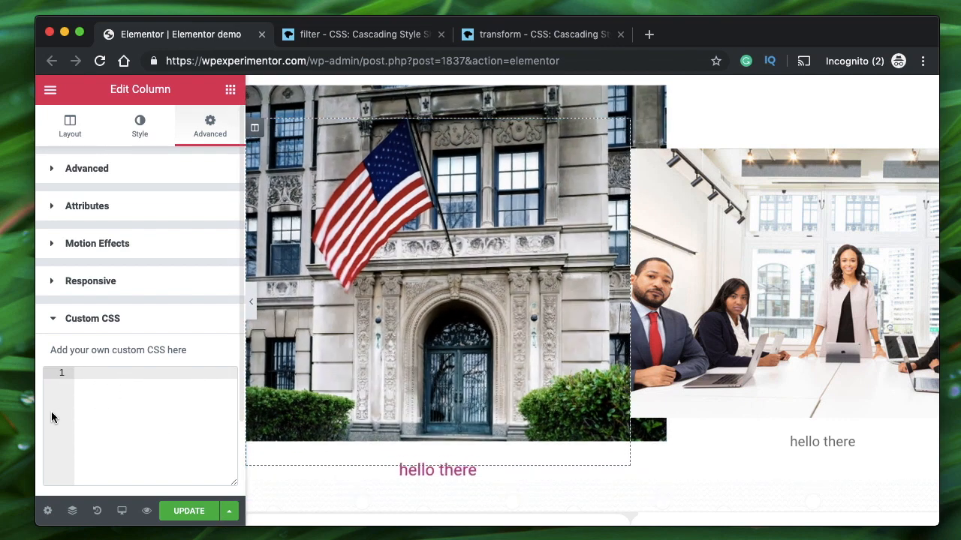
key(super+z)
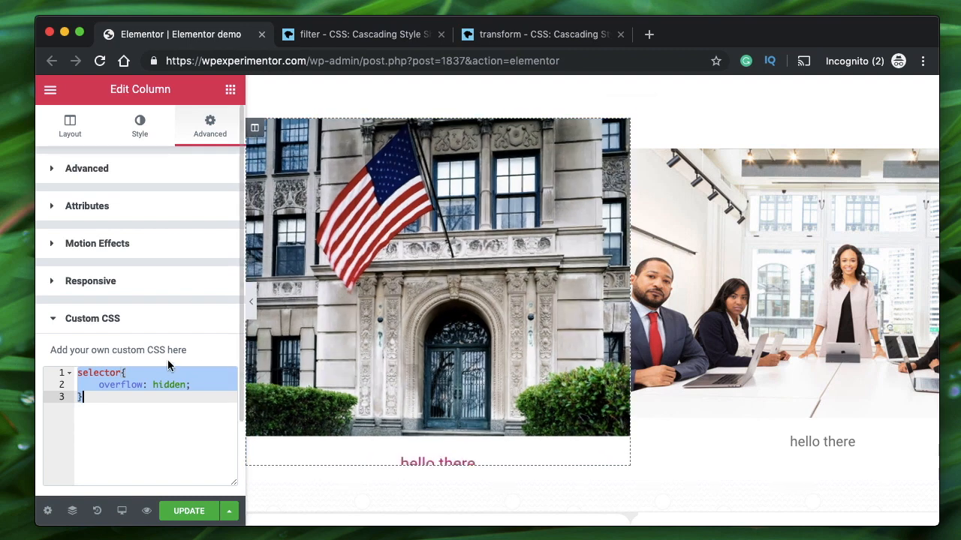
click(136, 319)
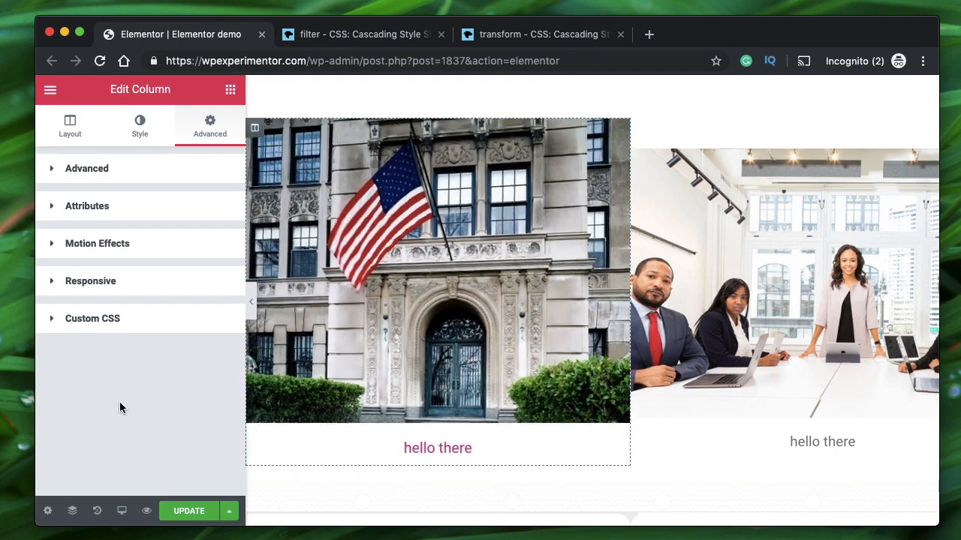
Step: Open the custom CSS of the flag image widget
click(355, 177)
scroll(143, 361, down, 5)
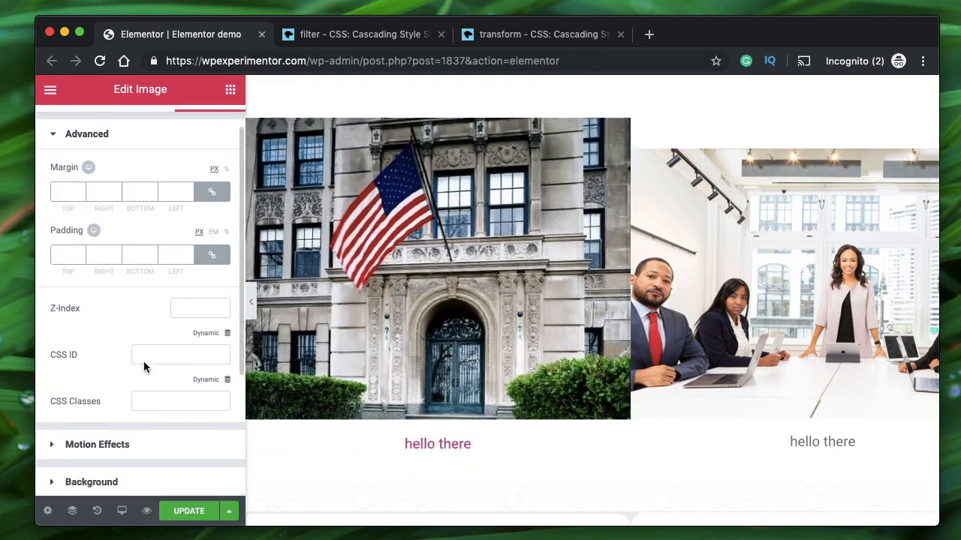
click(137, 475)
scroll(135, 470, down, 3)
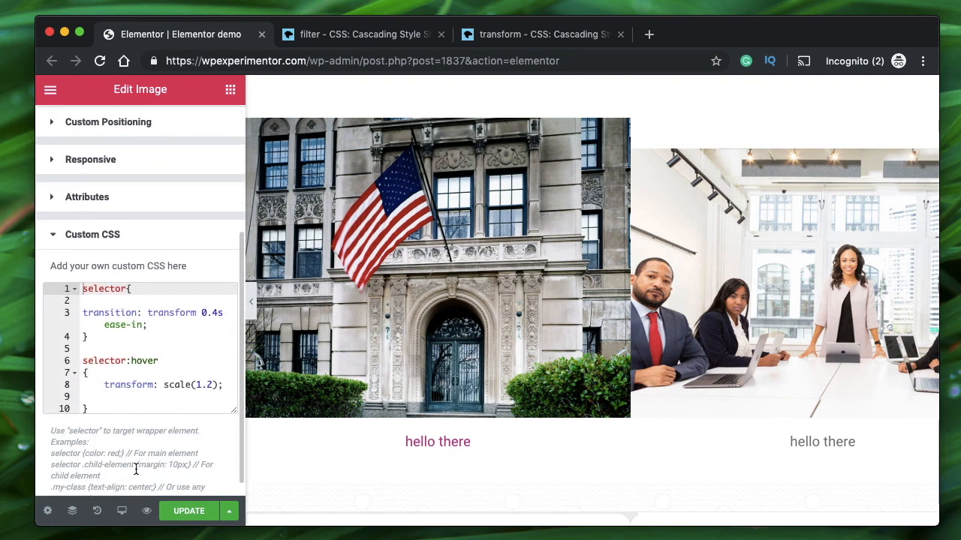
Step: Try ease-out as the timing function of the image's transform transition and restore ease-in
click(185, 371)
click(141, 325)
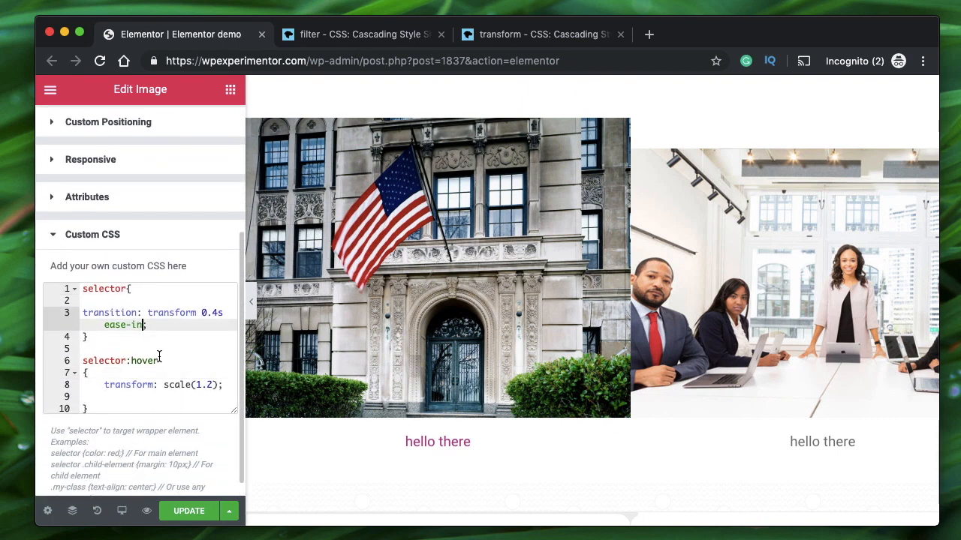
key(BackSpace)
key(BackSpace)
key(BackSpace)
text(out)
double_click(138, 326)
text(in)
Step: Try ease-in-out for the image's transition, preview the zoom effect and set the timing back to ease-in
mouse_move(413, 237)
text(-out)
mouse_move(428, 254)
key(BackSpace)
key(BackSpace)
key(BackSpace)
key(BackSpace)
key(BackSpace)
key(BackSpace)
text(in)
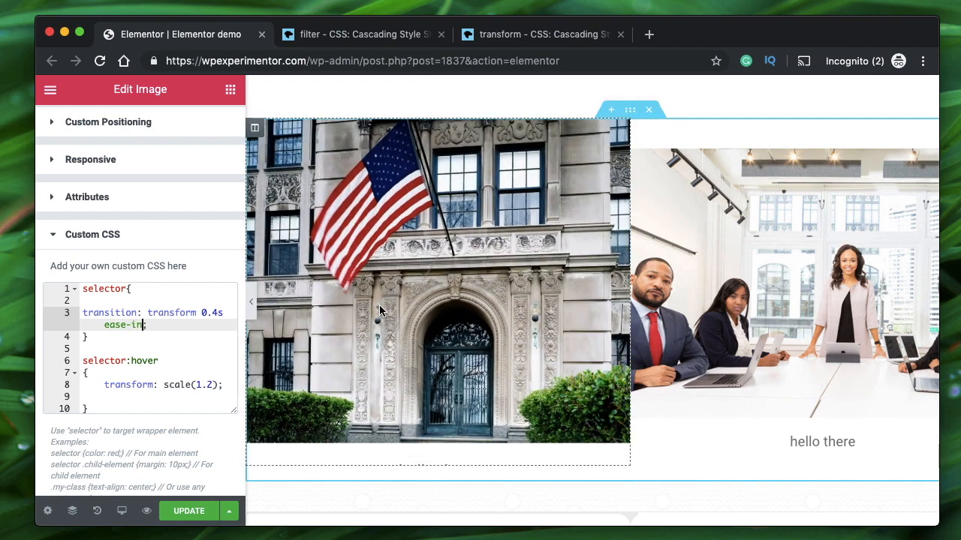
double_click(108, 374)
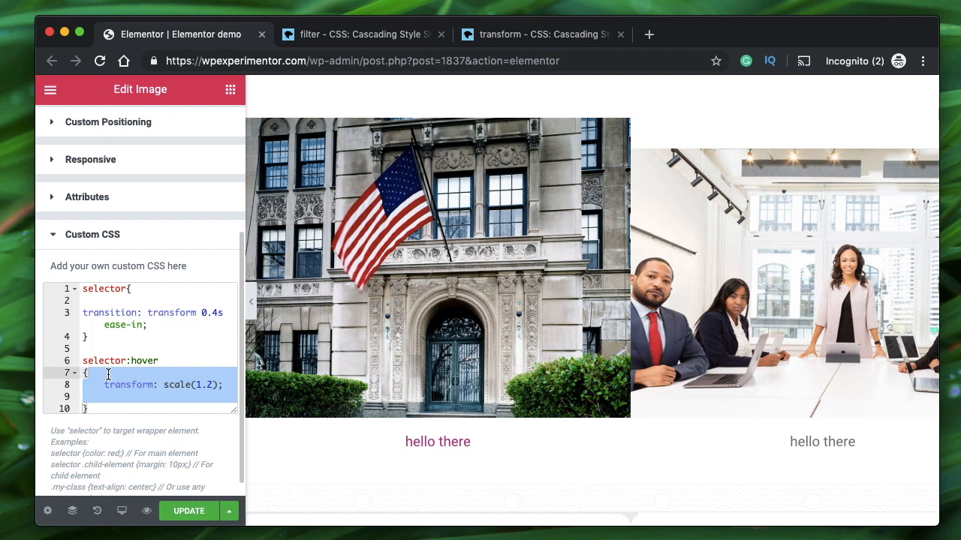
click(108, 374)
triple_click(111, 323)
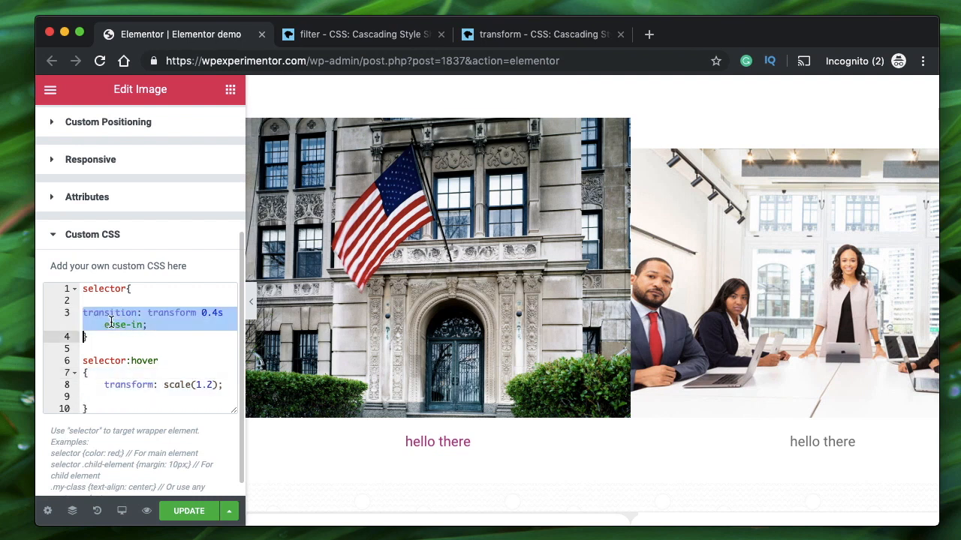
double_click(111, 323)
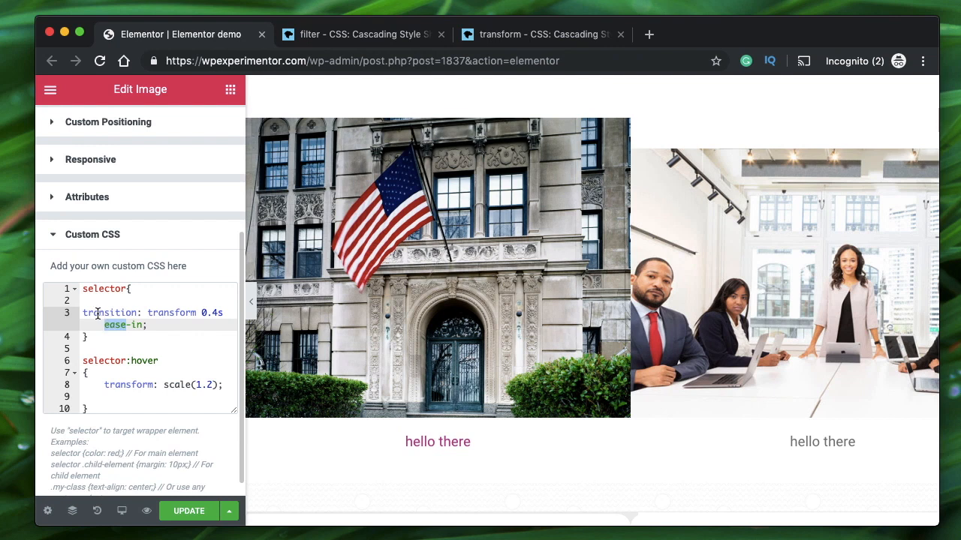
click(83, 314)
click(176, 324)
Step: Switch to the MDN transform page and examine the browser compatibility table for the property
click(525, 34)
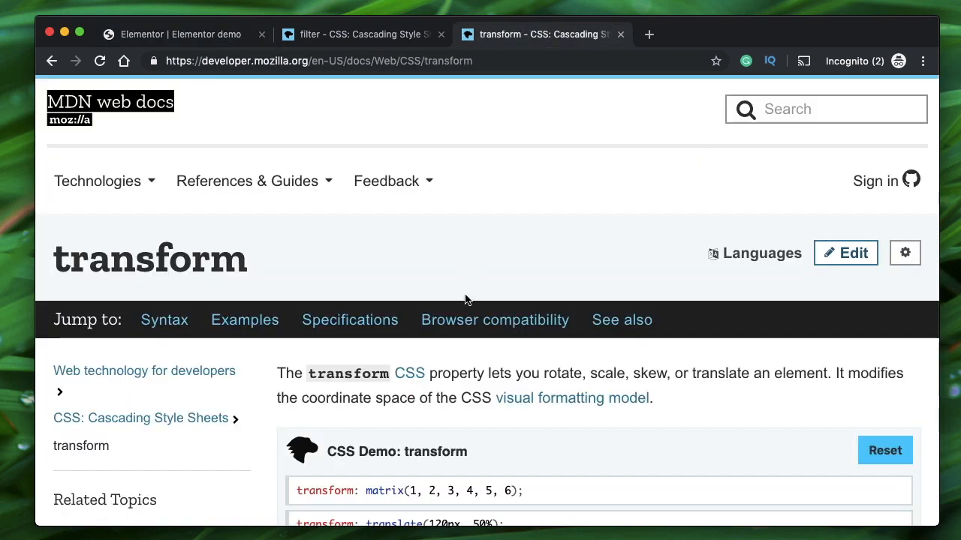
scroll(465, 300, down, 10)
scroll(465, 299, down, 15)
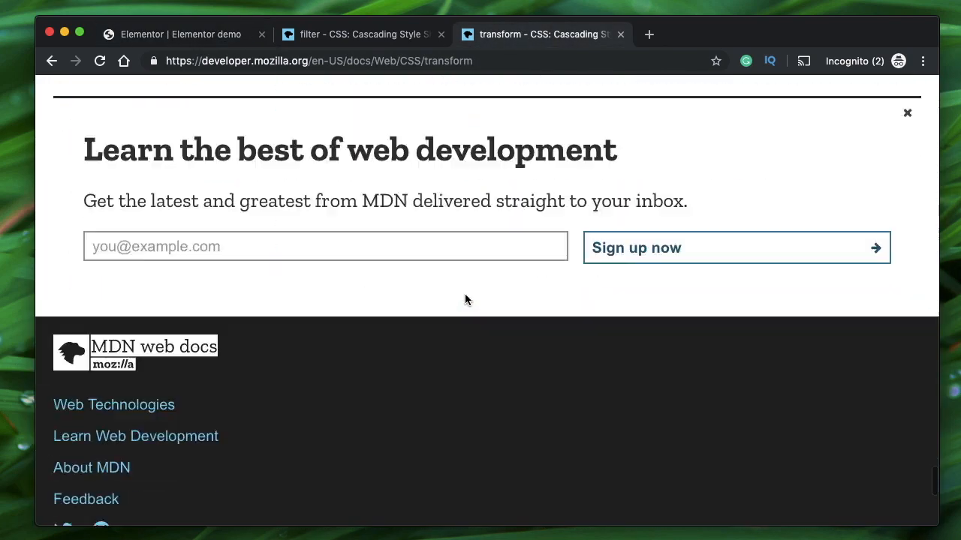
scroll(465, 298, up, 5)
scroll(465, 298, down, 2)
scroll(465, 298, up, 7)
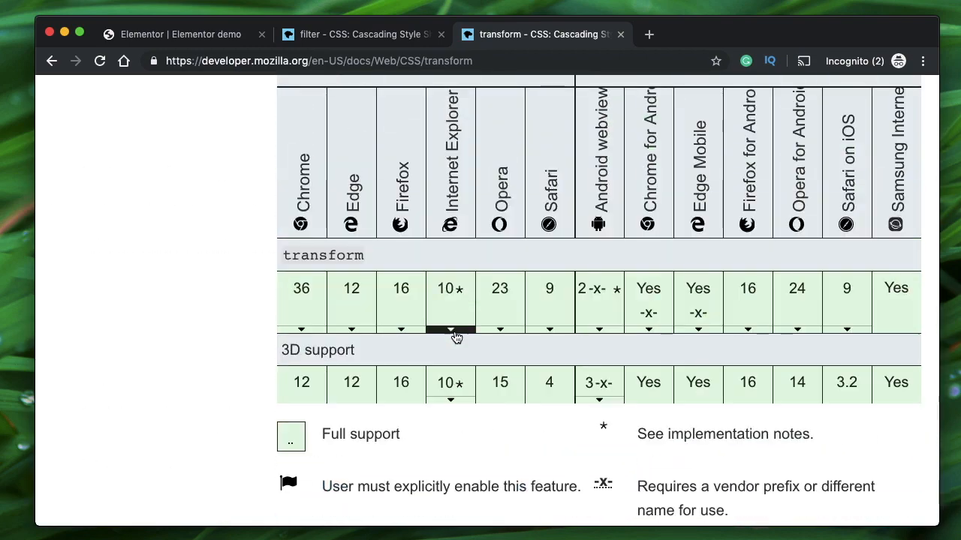
scroll(458, 307, up, 1)
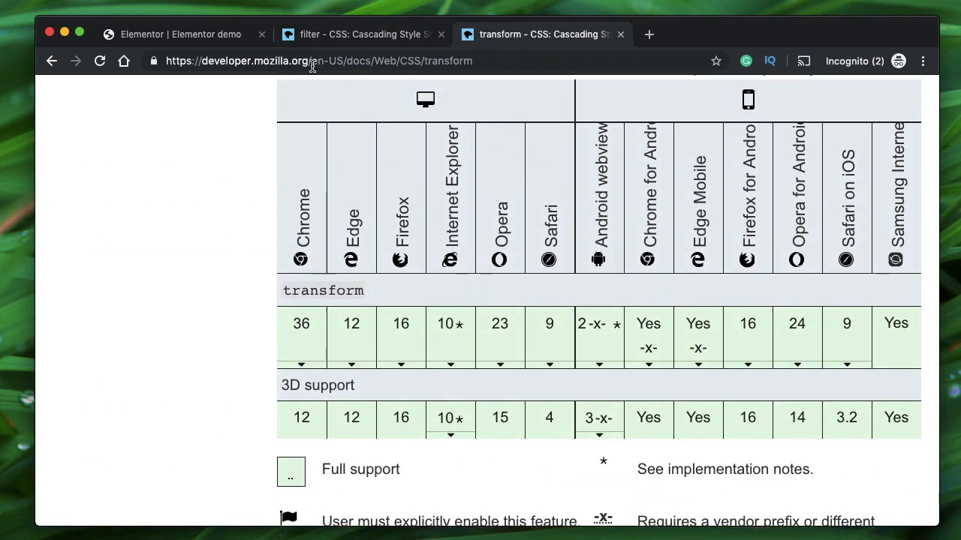
Step: Examine the transform vendor prefix notes for Edge, Internet Explorer and Chrome for Android, and return to the Elementor editor
click(354, 358)
scroll(525, 316, down, 3)
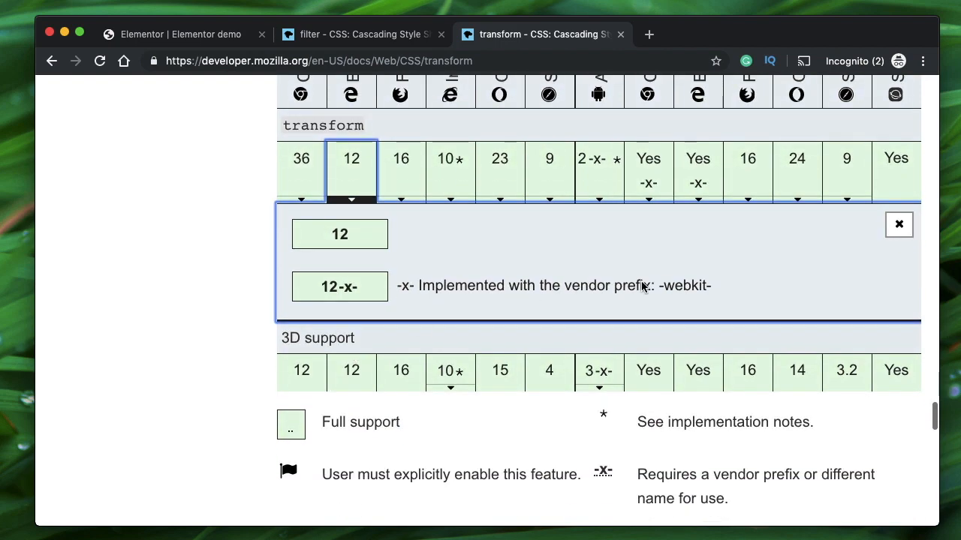
double_click(689, 293)
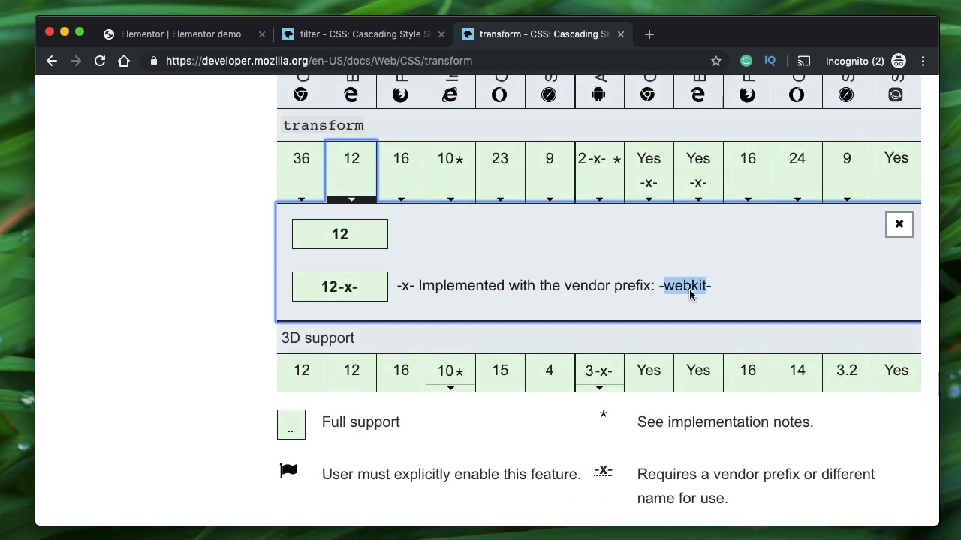
click(403, 204)
click(449, 201)
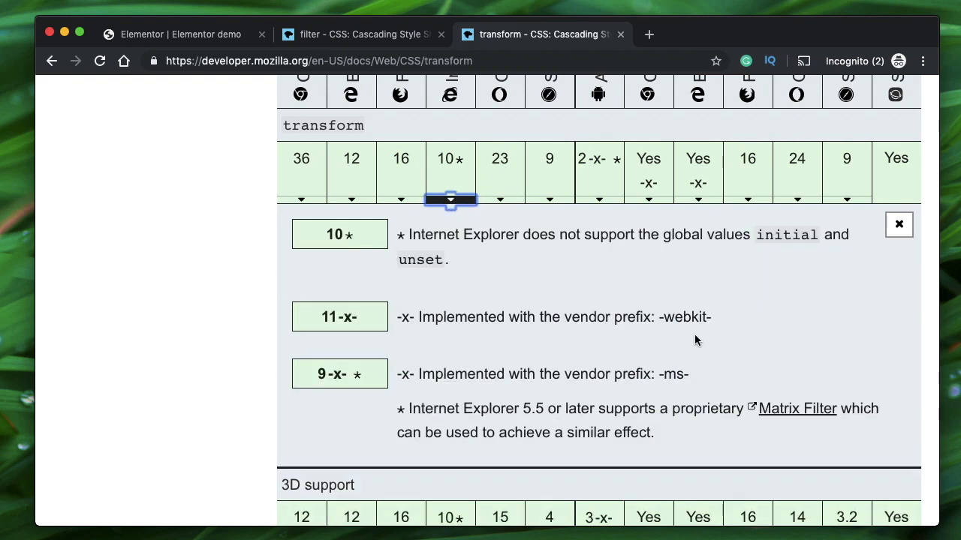
click(652, 201)
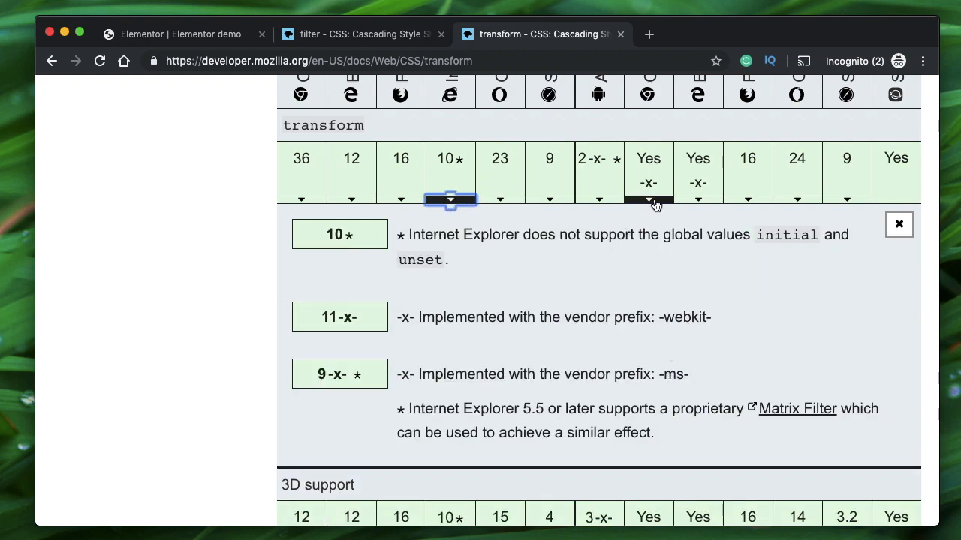
click(653, 202)
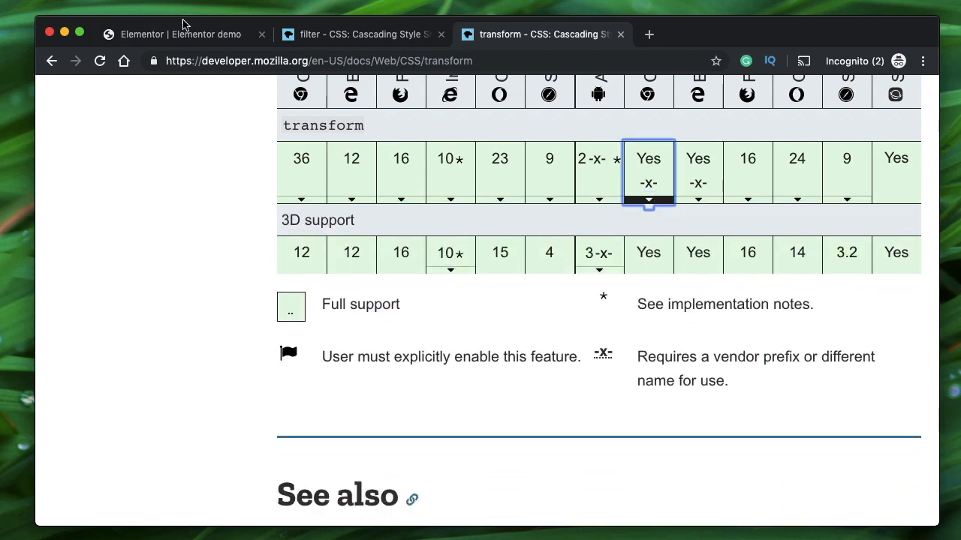
click(199, 39)
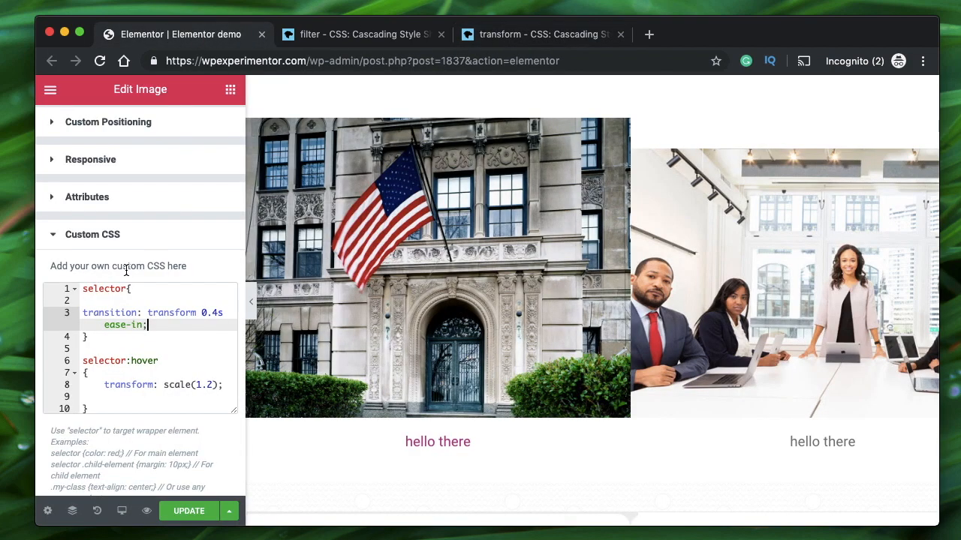
click(84, 311)
key(Up)
text(t)
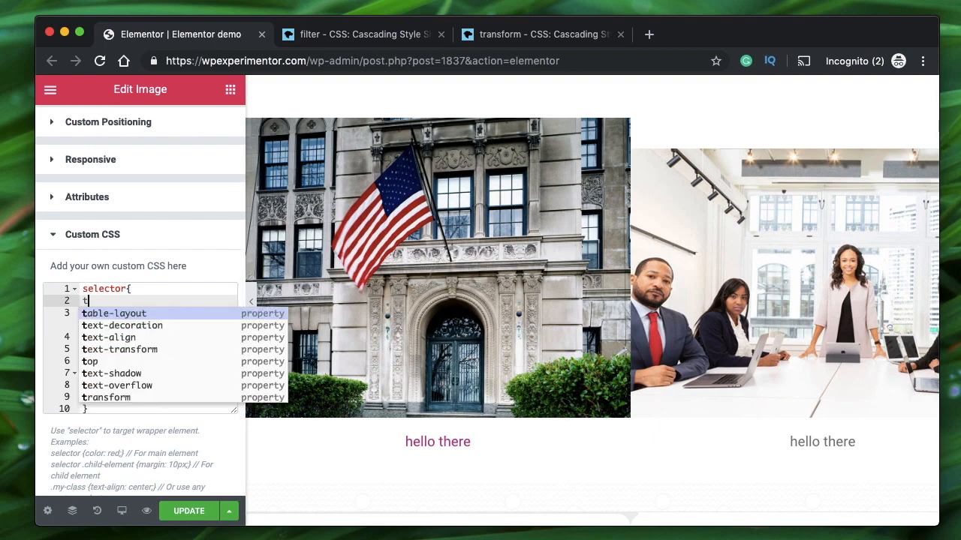
text(ra)
key(Return)
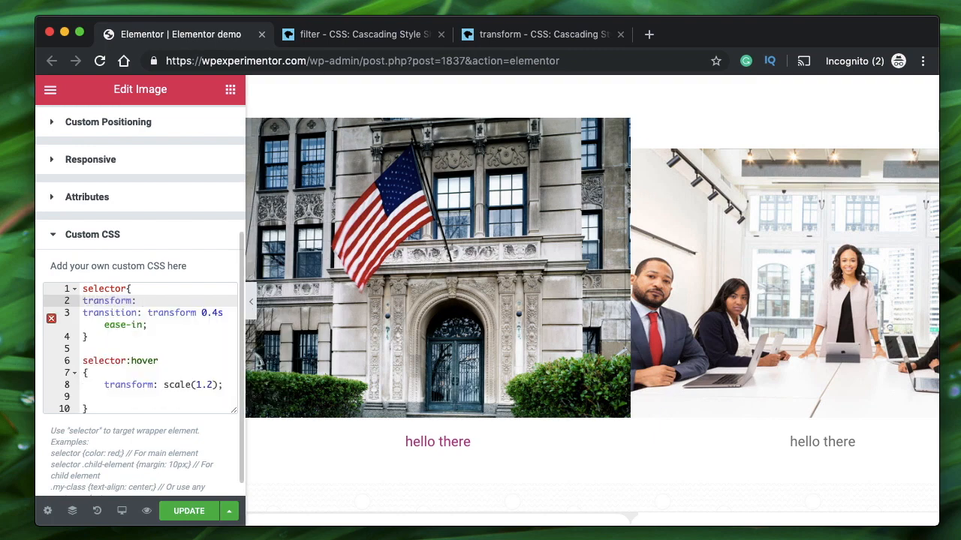
key(BackSpace)
key(BackSpace)
key(BackSpace)
key(BackSpace)
key(BackSpace)
key(BackSpace)
text(ition)
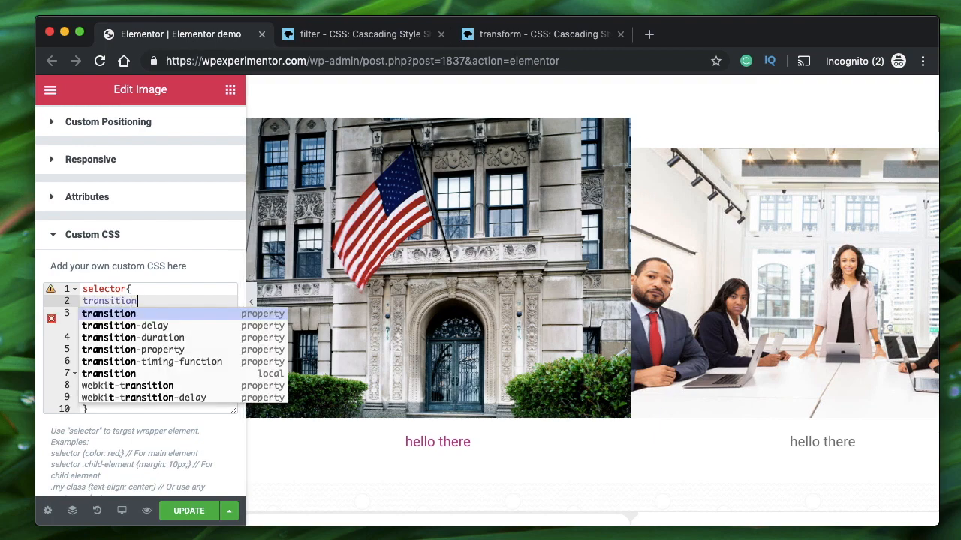
text(:;)
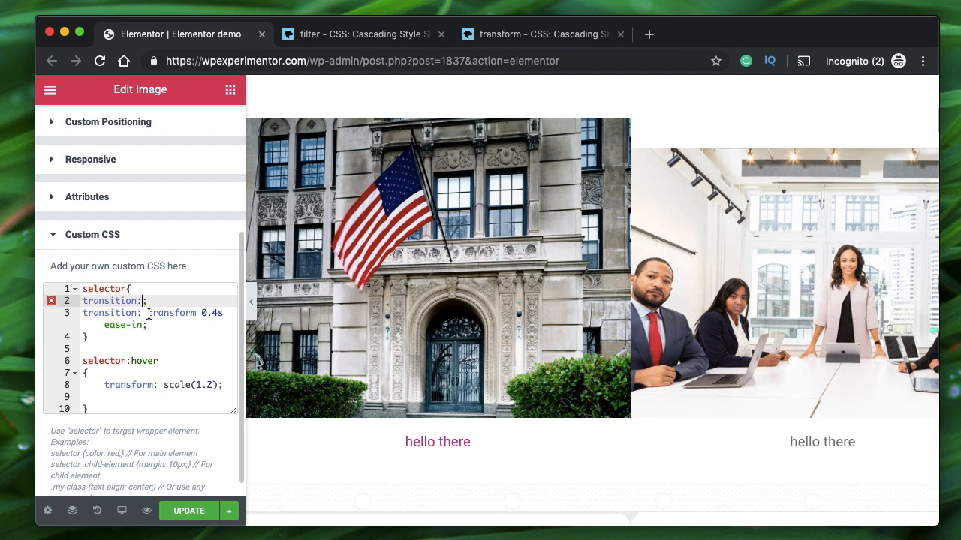
Step: Copy the declaration transition: transform 0.4s ease-in; onto line 2 and prefix its transform value with -webkit-
triple_click(111, 315)
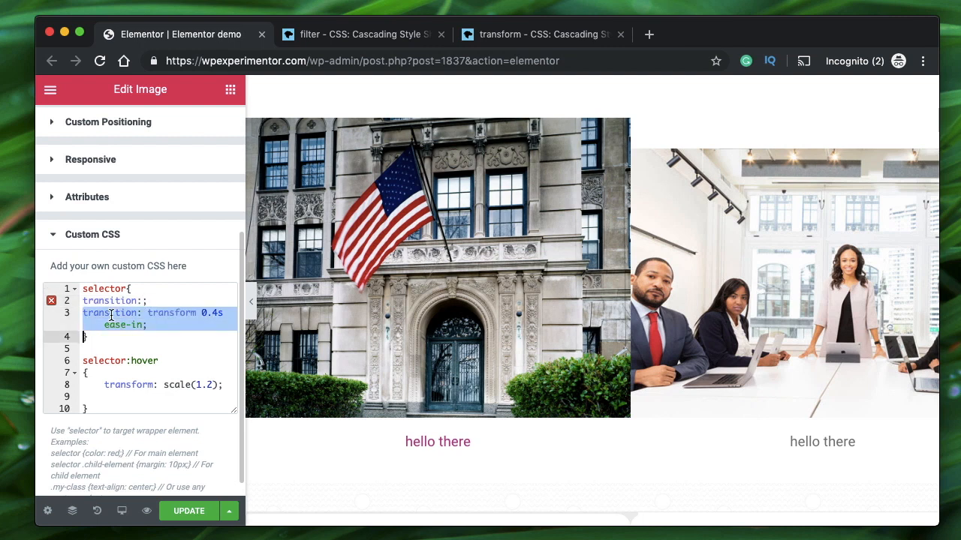
key(ctrl+c)
triple_click(150, 301)
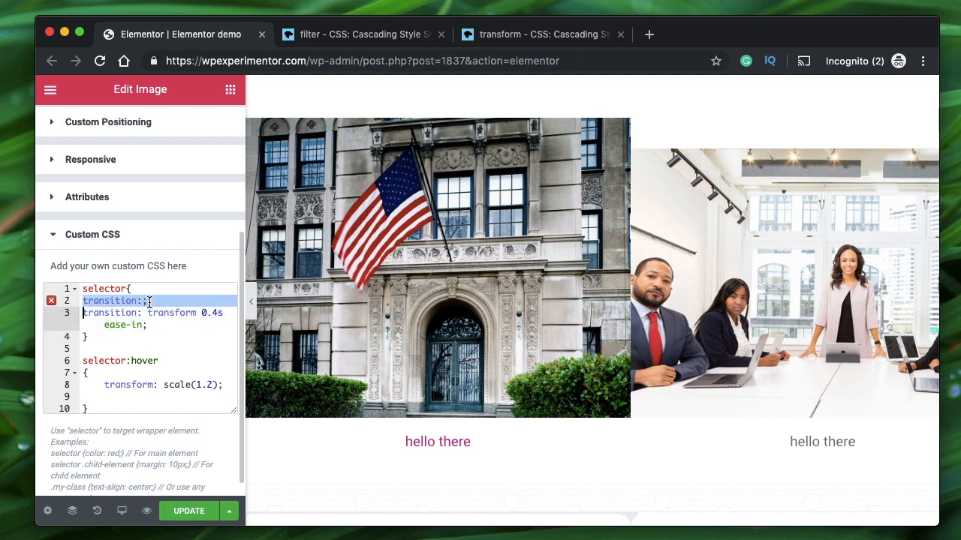
key(ctrl+v)
click(148, 301)
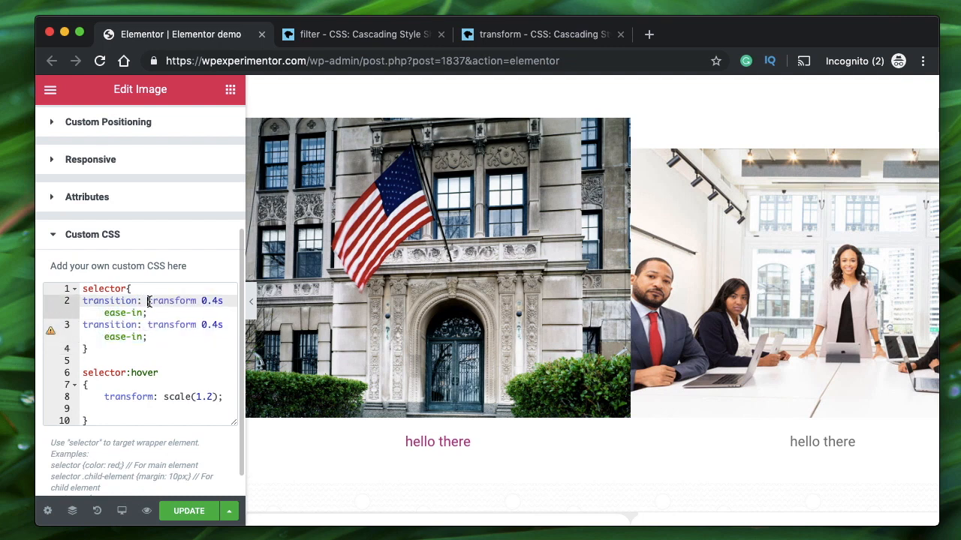
text(-webkit)
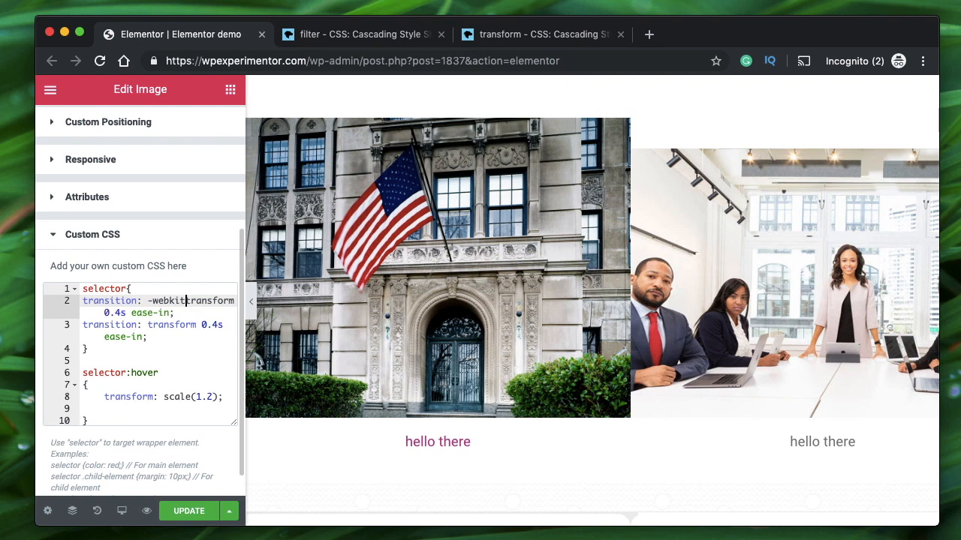
text(-)
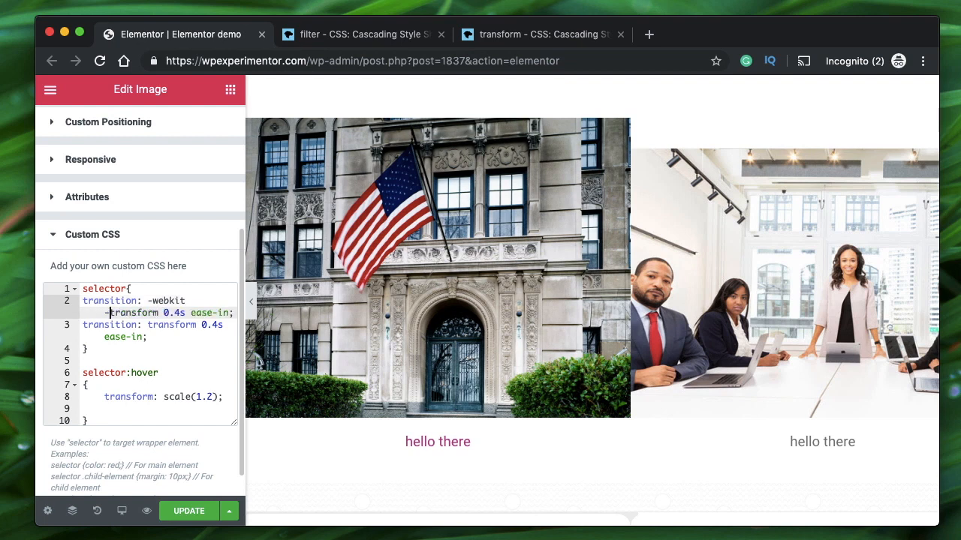
Step: Check the -webkit- prefixed transition line against MDN's transform notes for mobile Edge and Opera, and return to the Elementor editor
triple_click(145, 313)
triple_click(144, 313)
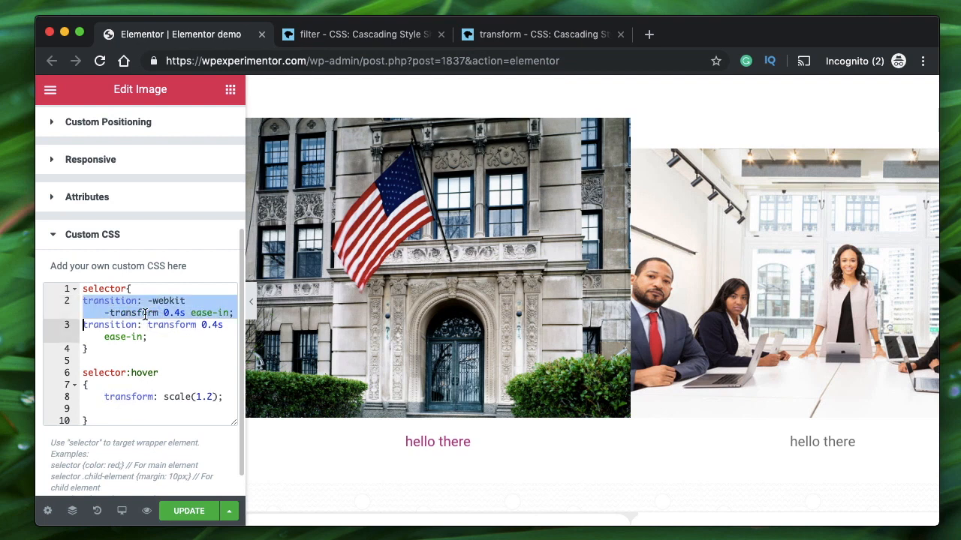
double_click(127, 312)
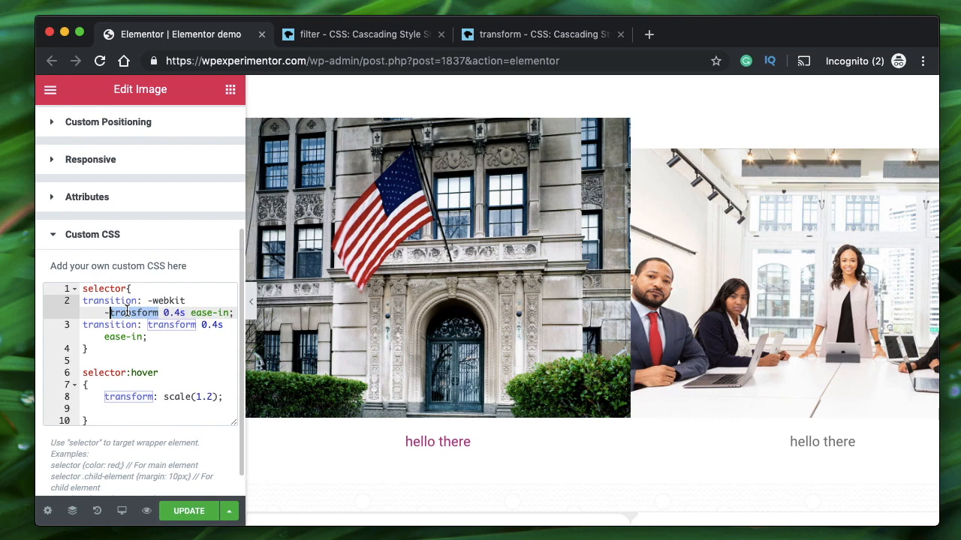
click(127, 312)
double_click(127, 312)
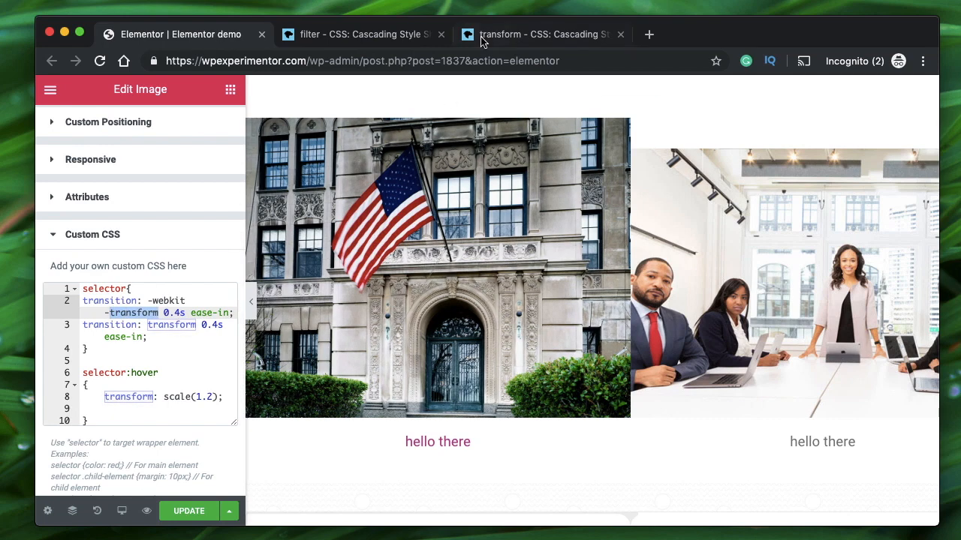
click(544, 34)
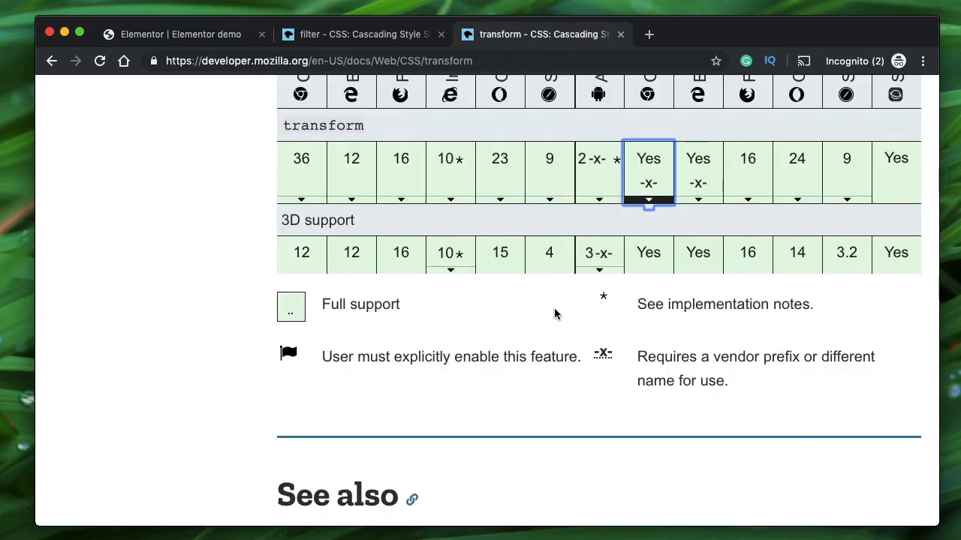
click(702, 201)
click(703, 202)
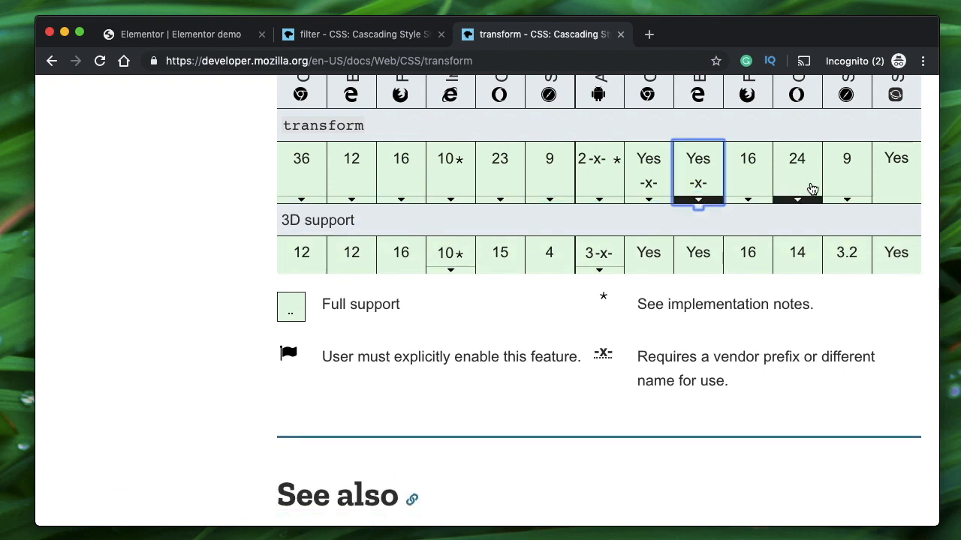
click(798, 200)
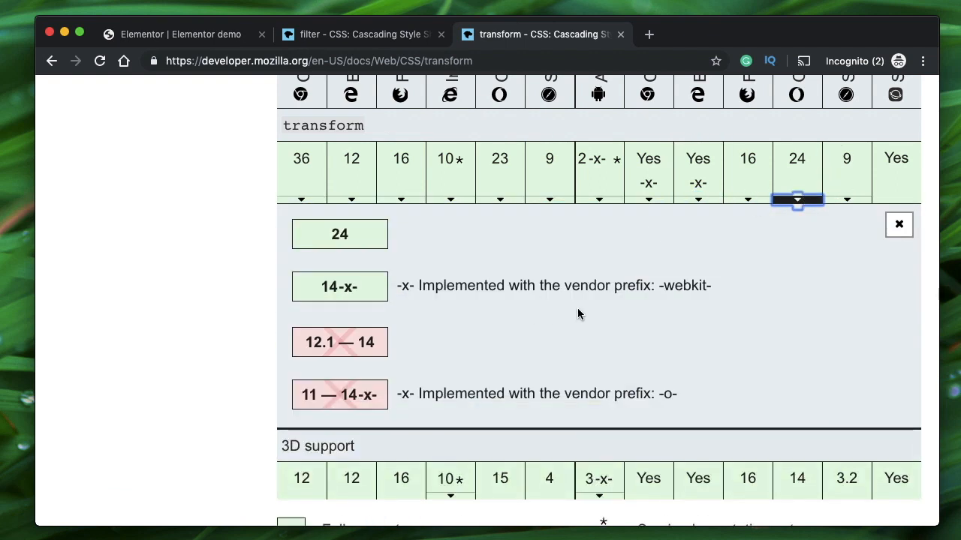
click(193, 43)
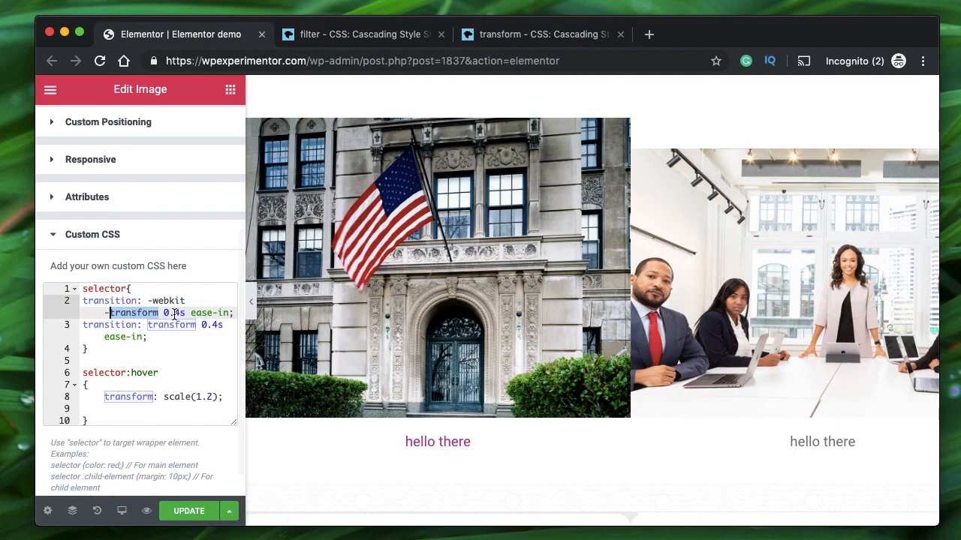
Step: Review the transition declaration on line 2, highlighting its webkit prefix and its transform value
triple_click(118, 304)
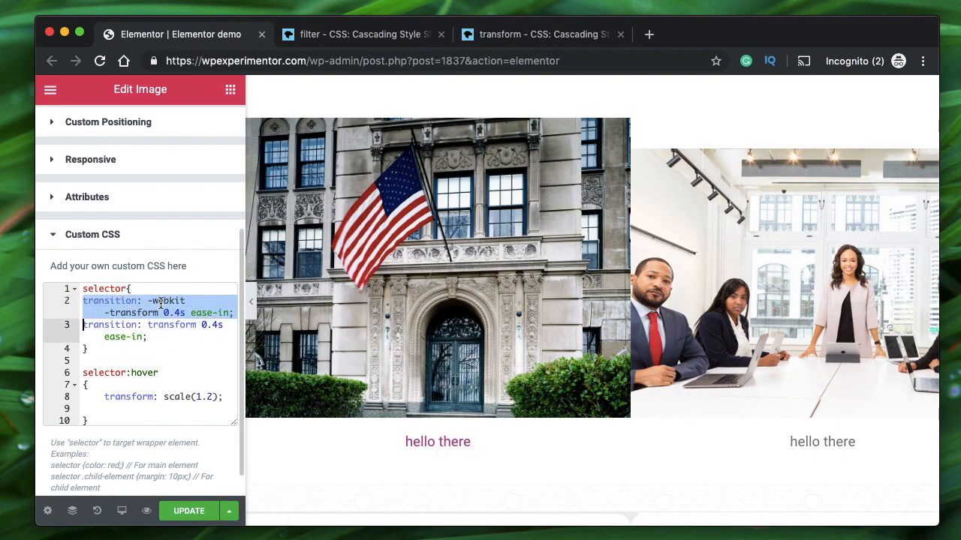
double_click(135, 312)
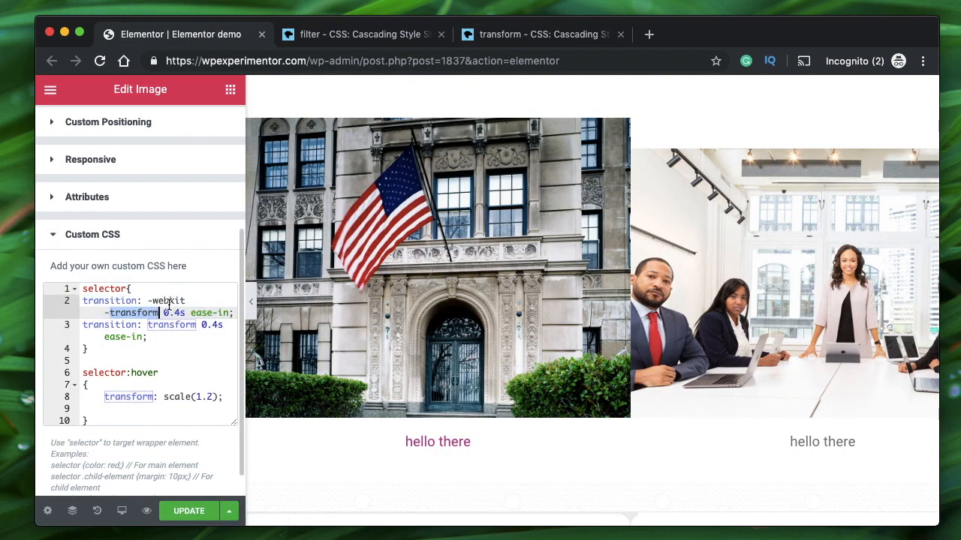
double_click(170, 301)
click(159, 301)
drag(159, 301, 142, 310)
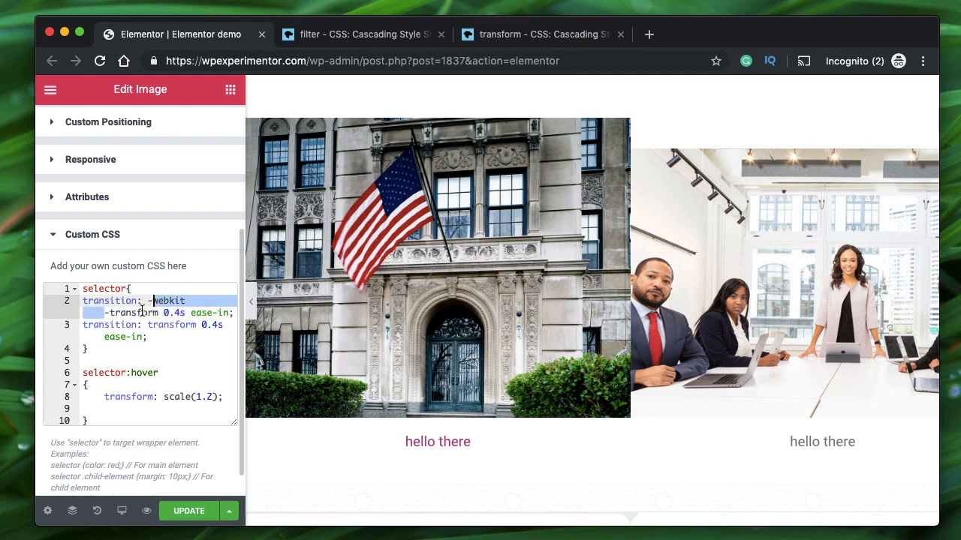
double_click(137, 313)
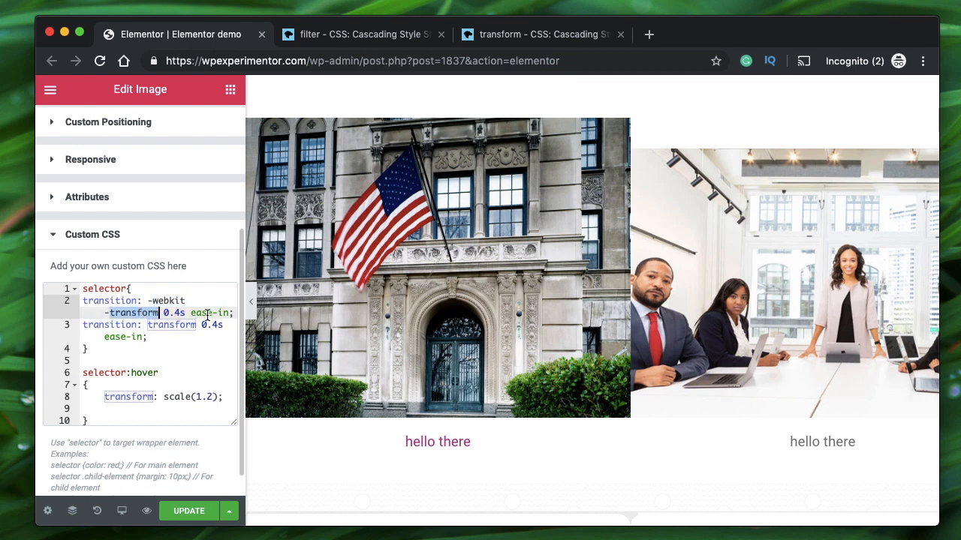
click(150, 339)
Step: Insert an empty line above transform: scale(1.2); in the selector:hover rule and select that declaration
triple_click(107, 396)
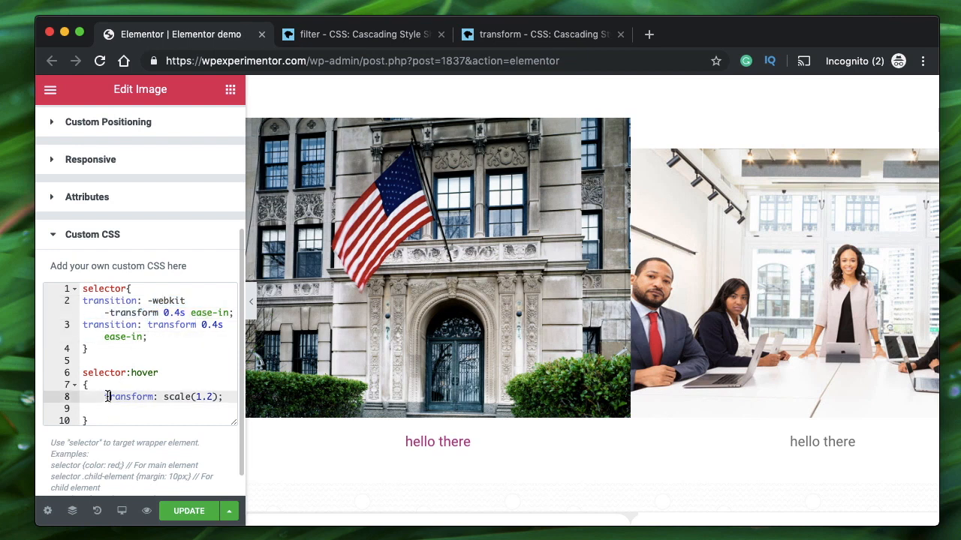
triple_click(138, 402)
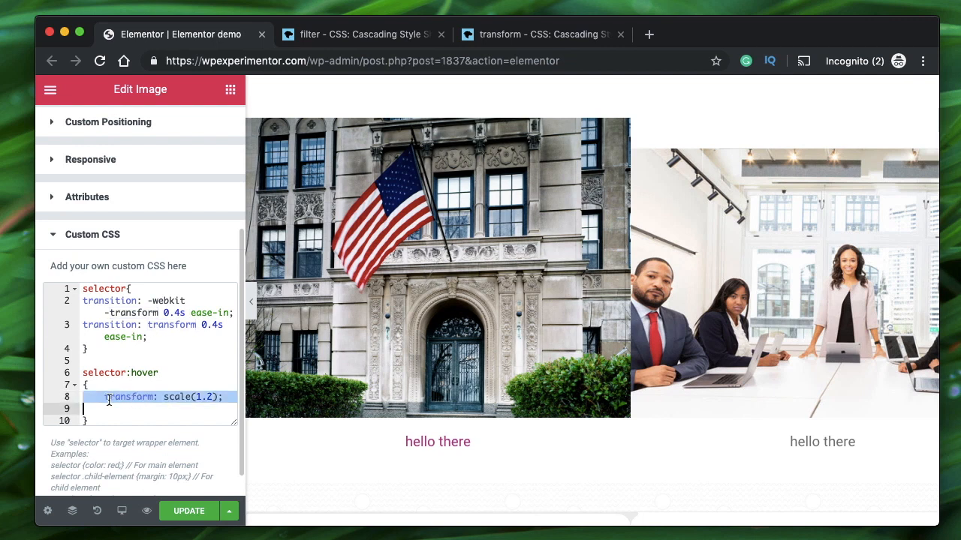
click(105, 396)
key(Return)
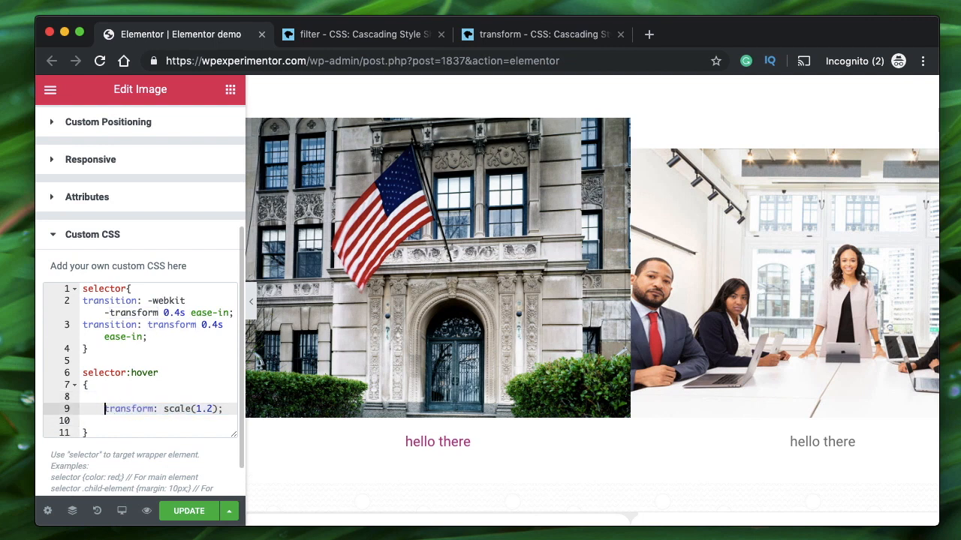
key(Up)
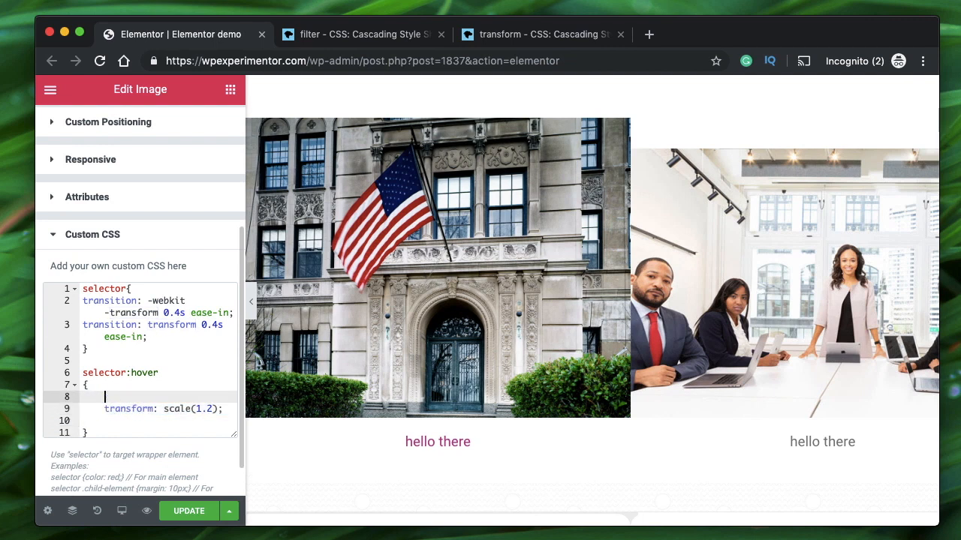
triple_click(163, 409)
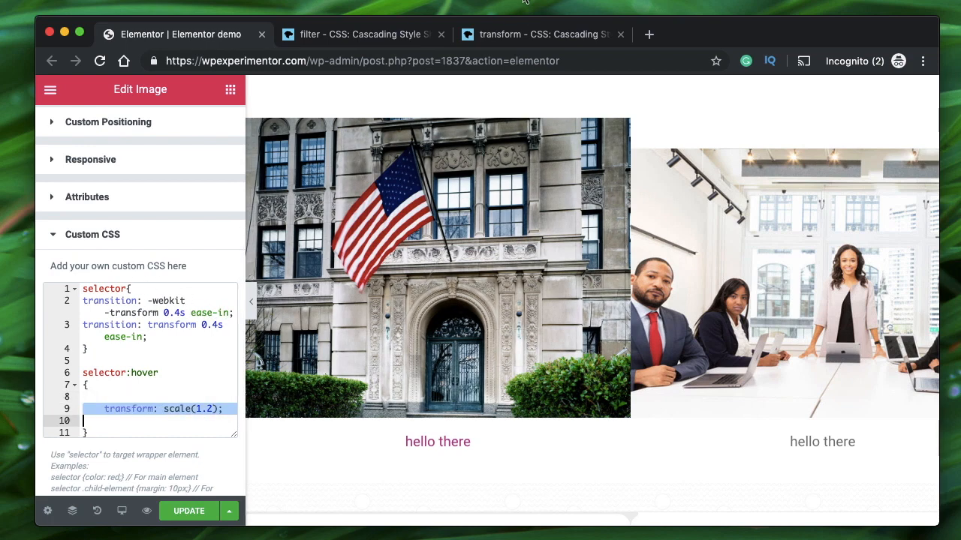
Step: Glance at the MDN transform page and compare the prefixed and unprefixed transition declarations in the custom CSS
click(528, 36)
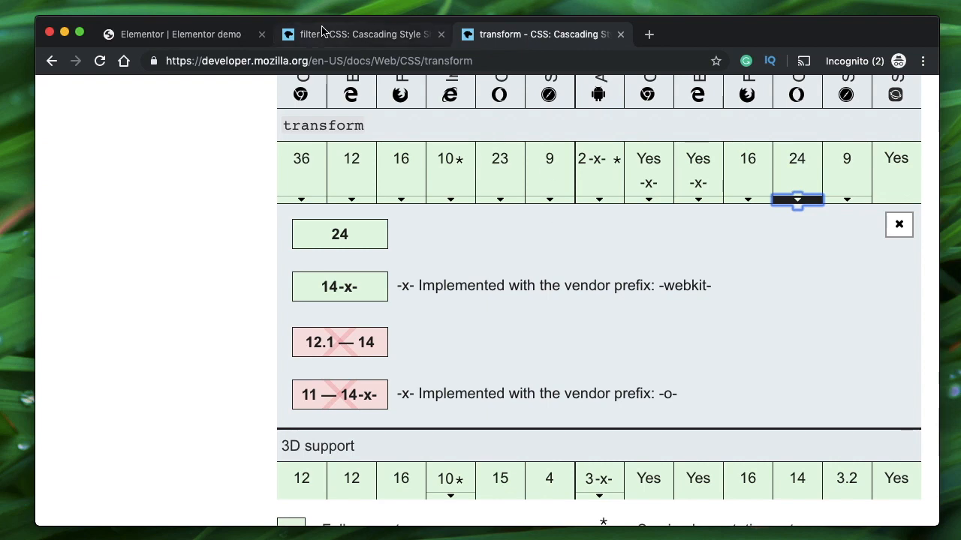
click(188, 34)
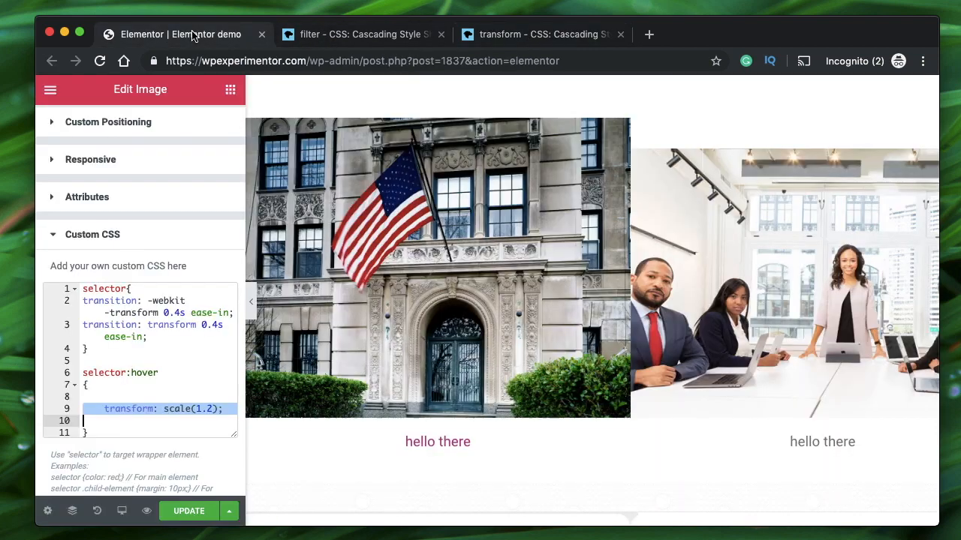
triple_click(231, 313)
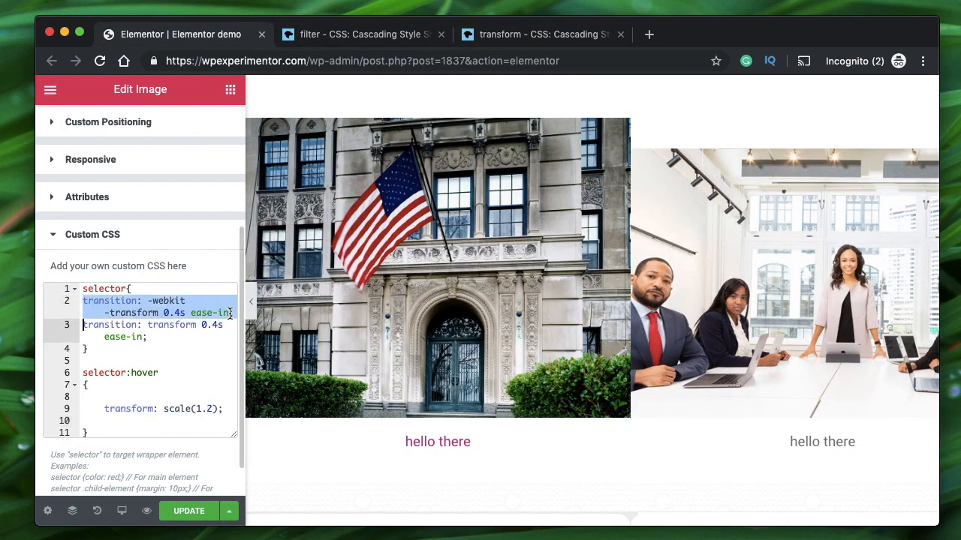
click(230, 313)
click(174, 335)
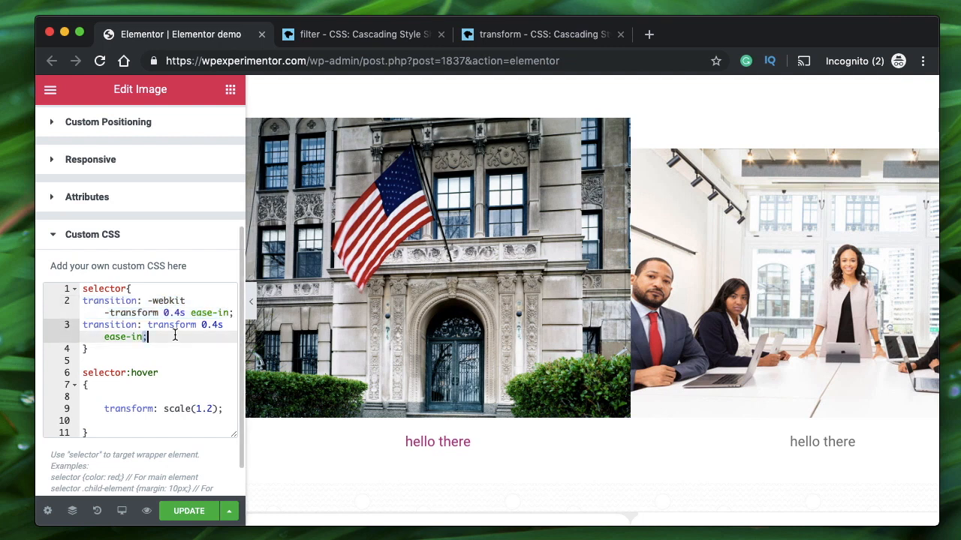
triple_click(174, 335)
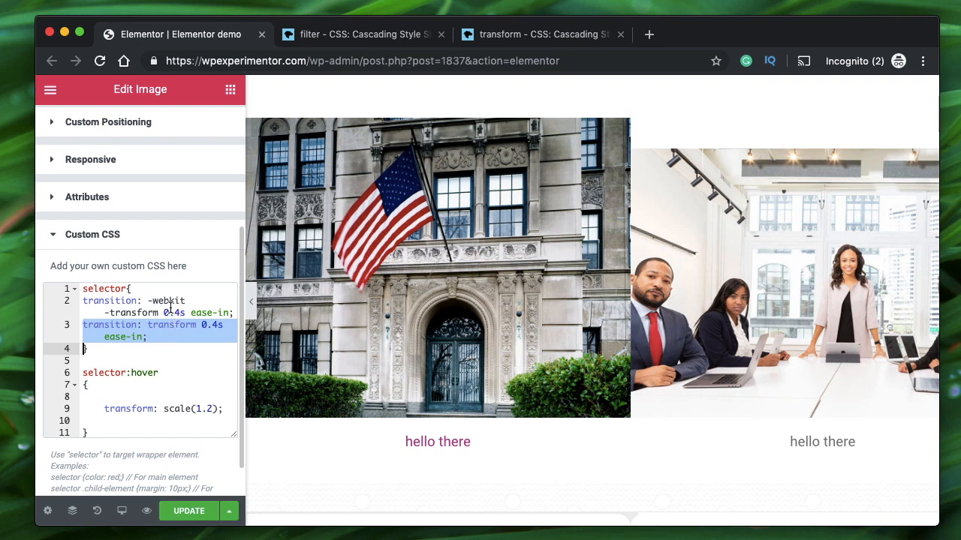
double_click(165, 300)
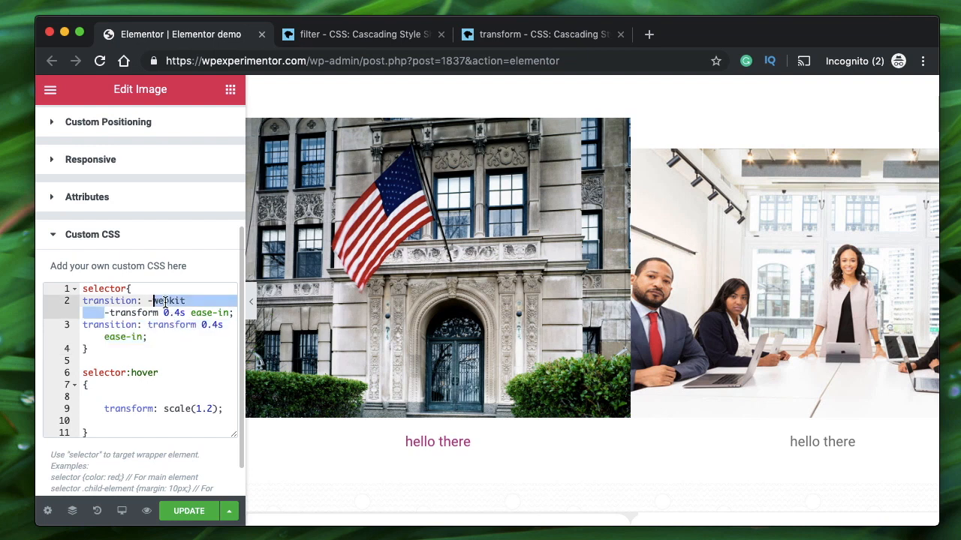
double_click(168, 300)
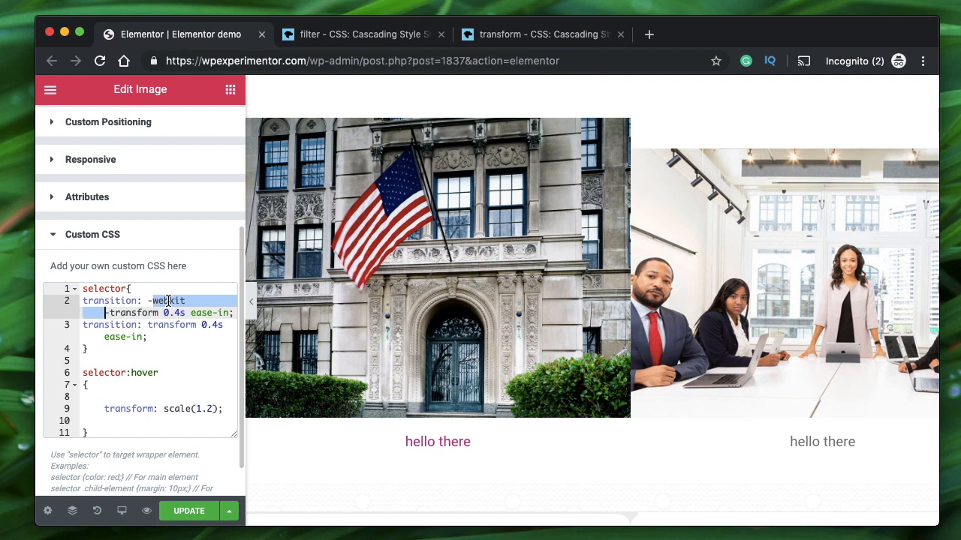
click(90, 359)
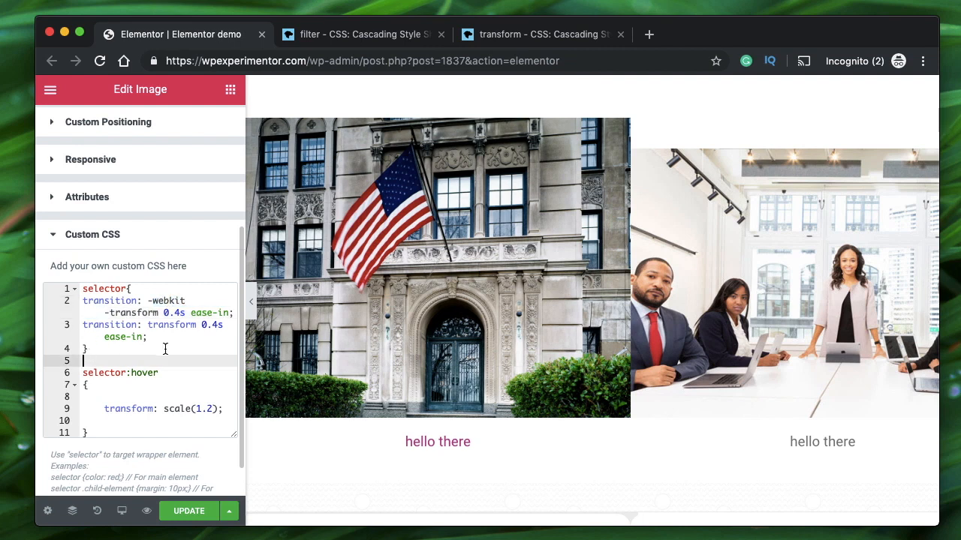
Step: Examine the Internet Explorer vendor prefix notes on the MDN transform page, and return to the webkit prefix in the Elementor editor
click(515, 35)
scroll(499, 343, down, 1)
scroll(459, 244, up, 2)
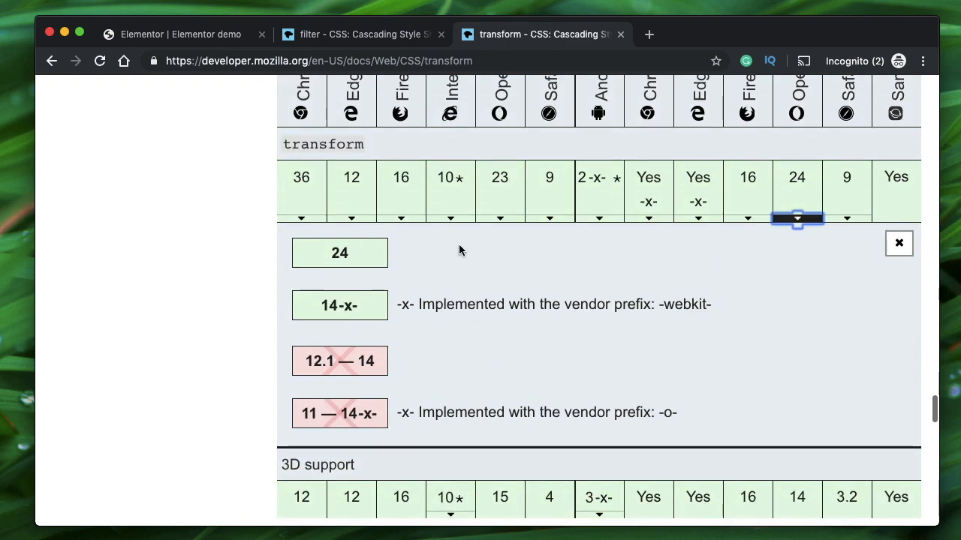
click(458, 225)
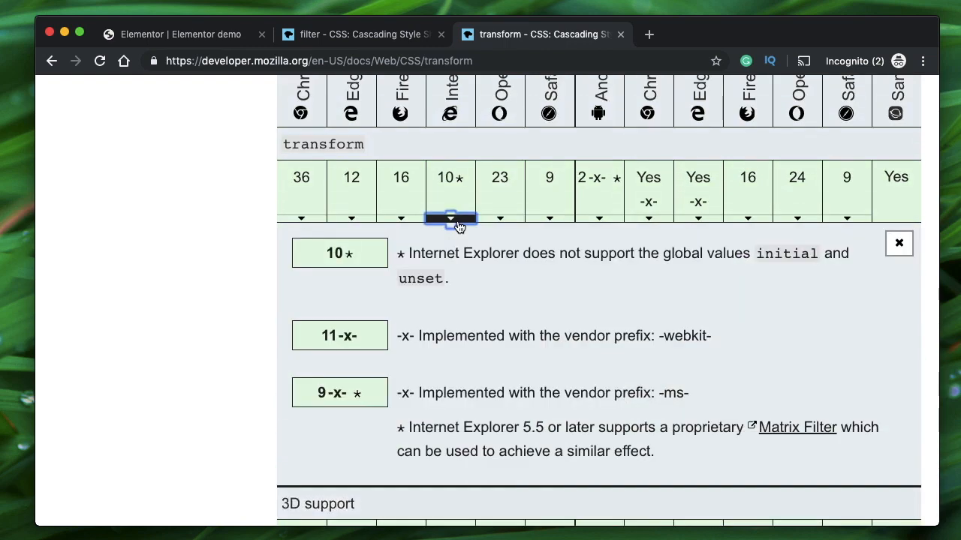
click(459, 225)
click(453, 221)
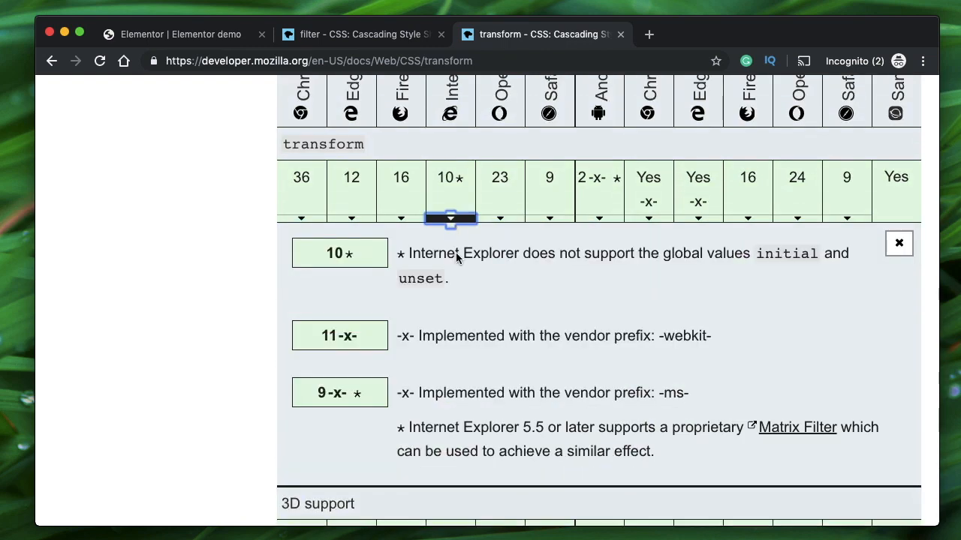
double_click(672, 398)
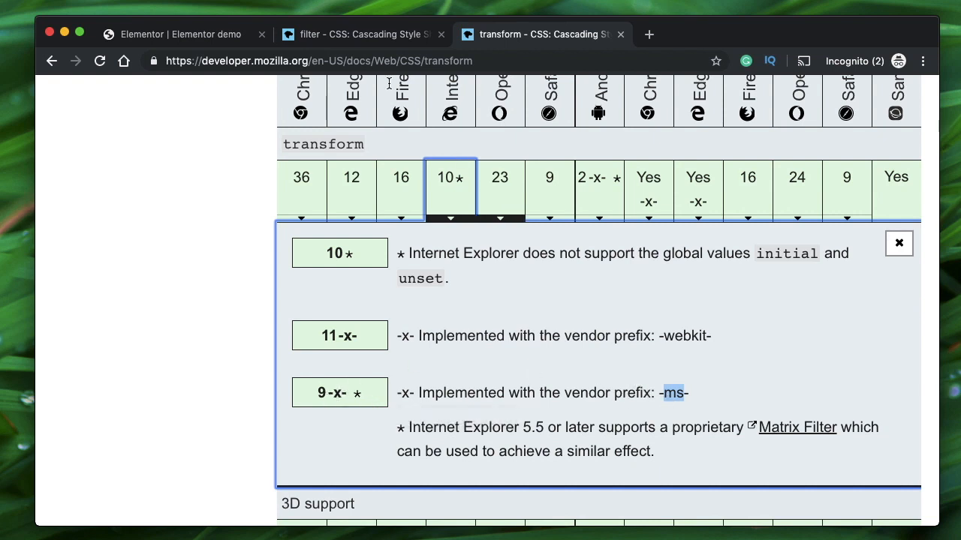
click(189, 36)
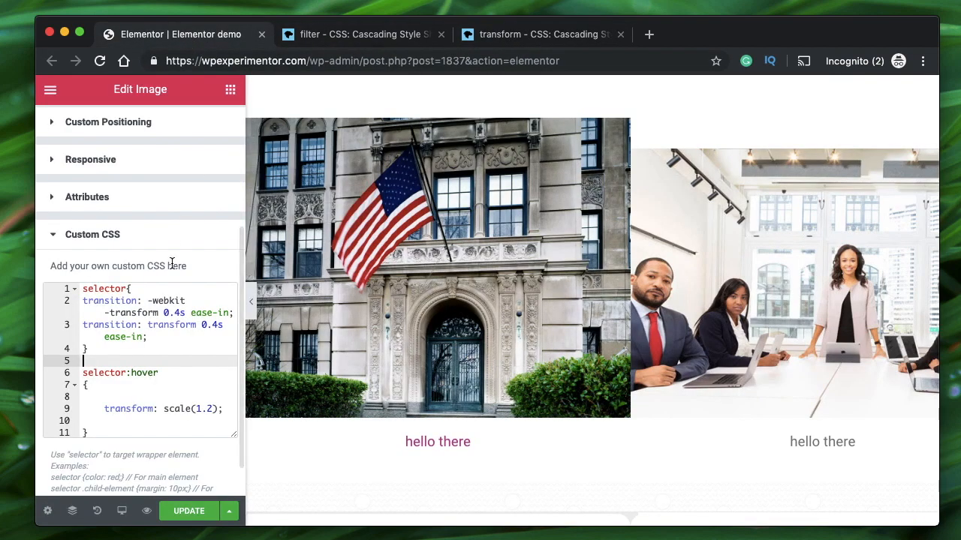
double_click(165, 301)
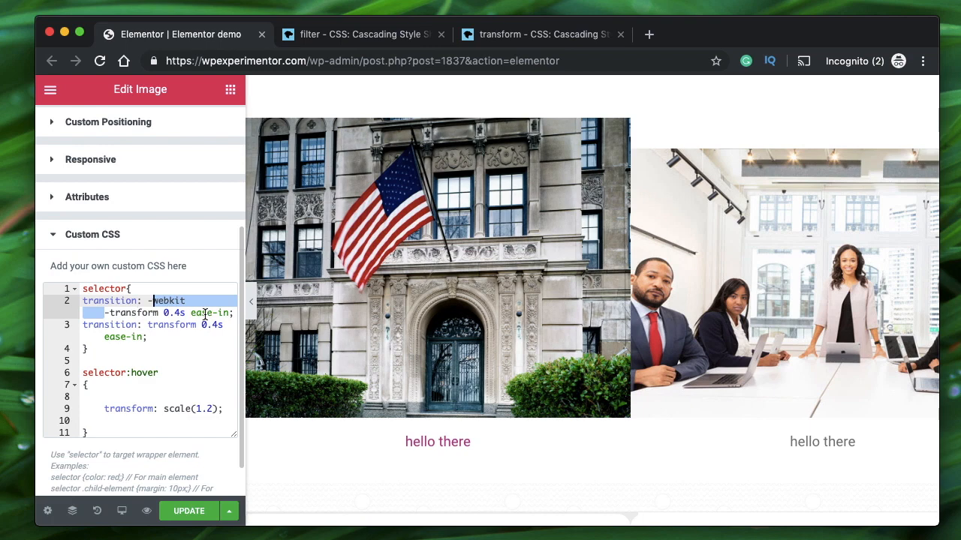
Step: Add filter:grayscale(100%); to the selector rule above the transition declaration
mouse_move(454, 325)
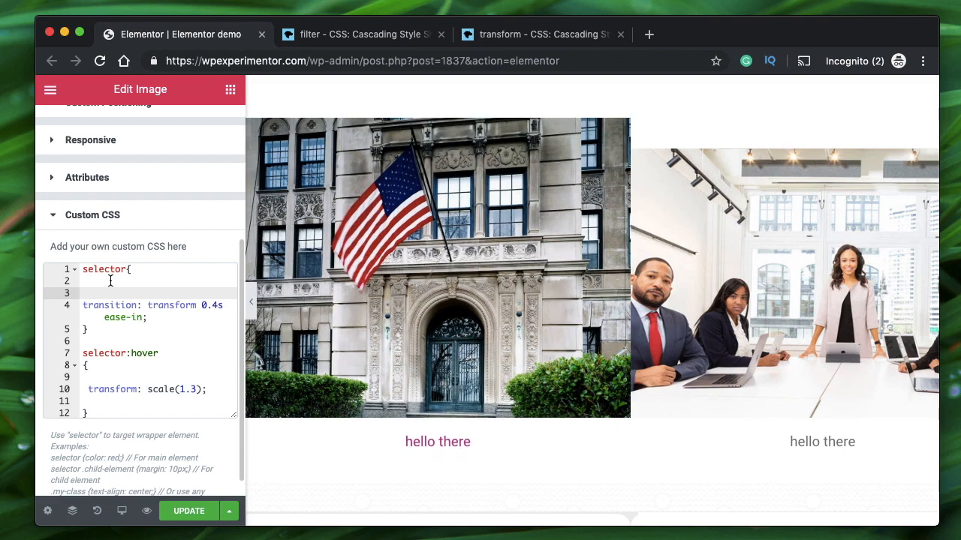
text(filter:grayscale(100)
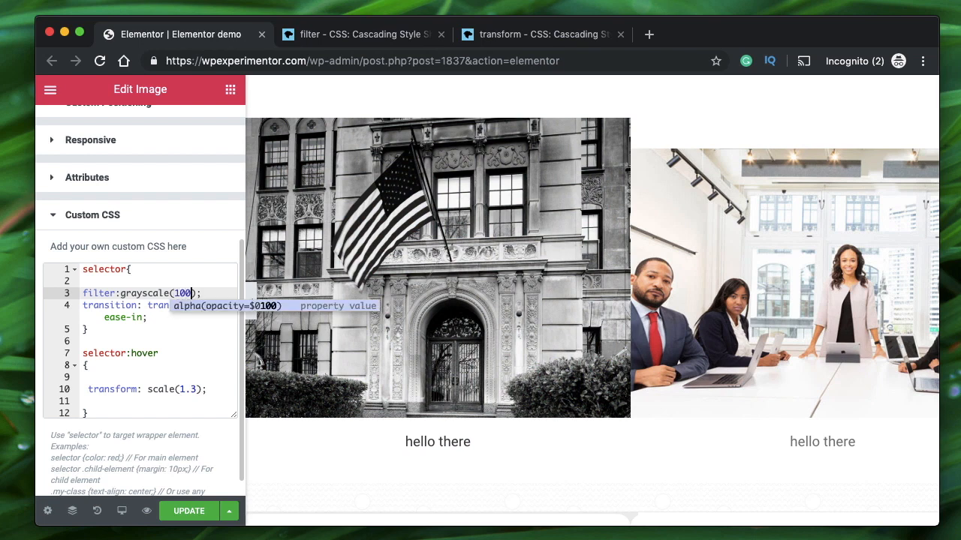
text(%)
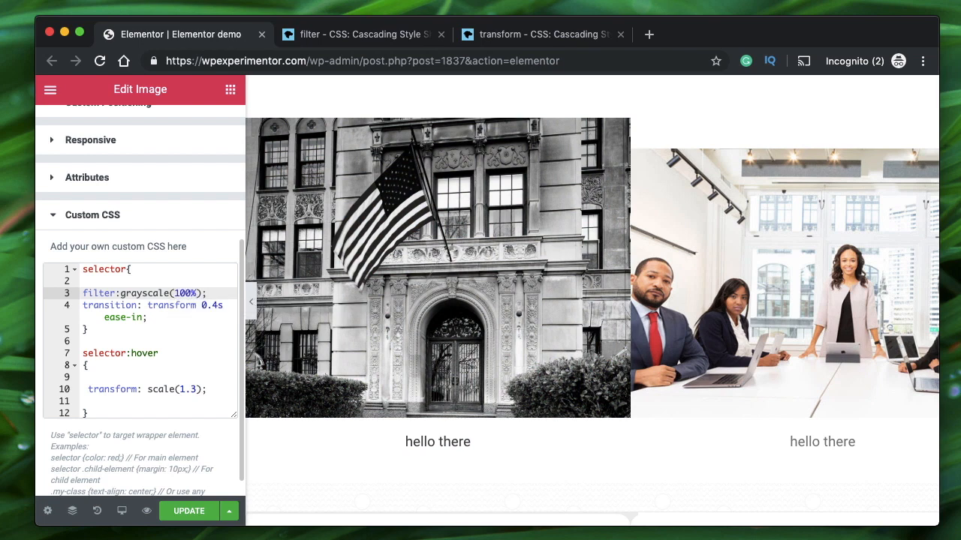
Step: Extend the transition declaration in the selector rule with a second transition, filter 0.4s, after transform 0.4s ease-in
double_click(134, 292)
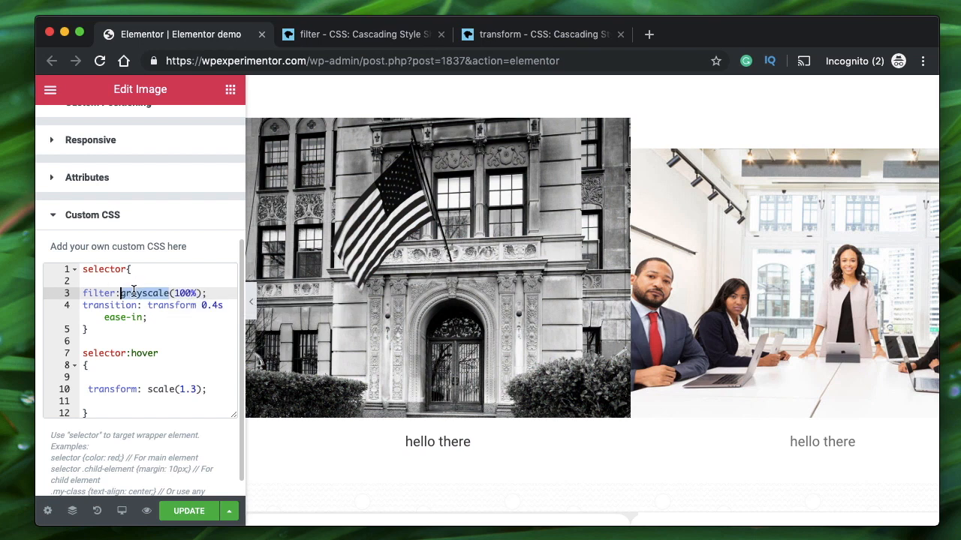
key(super+a)
double_click(134, 293)
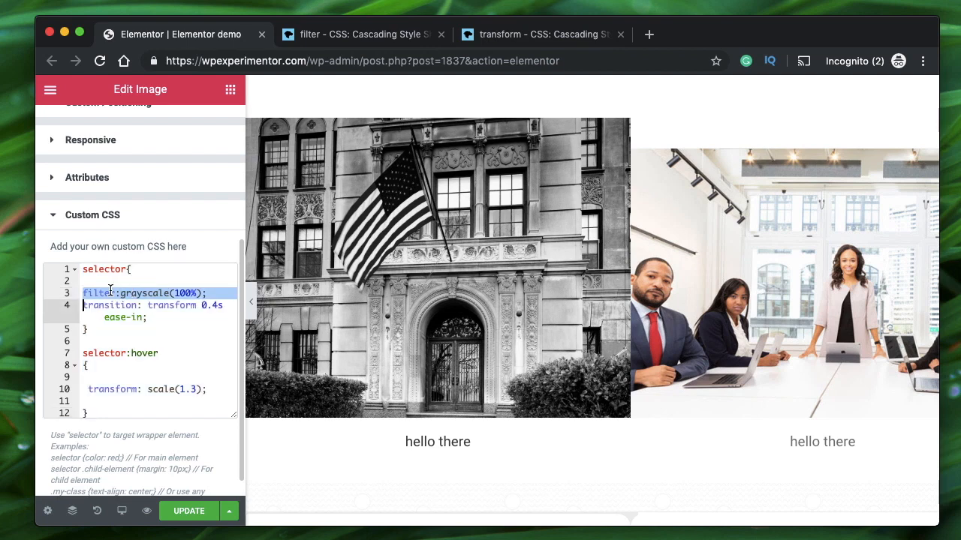
triple_click(110, 293)
click(143, 317)
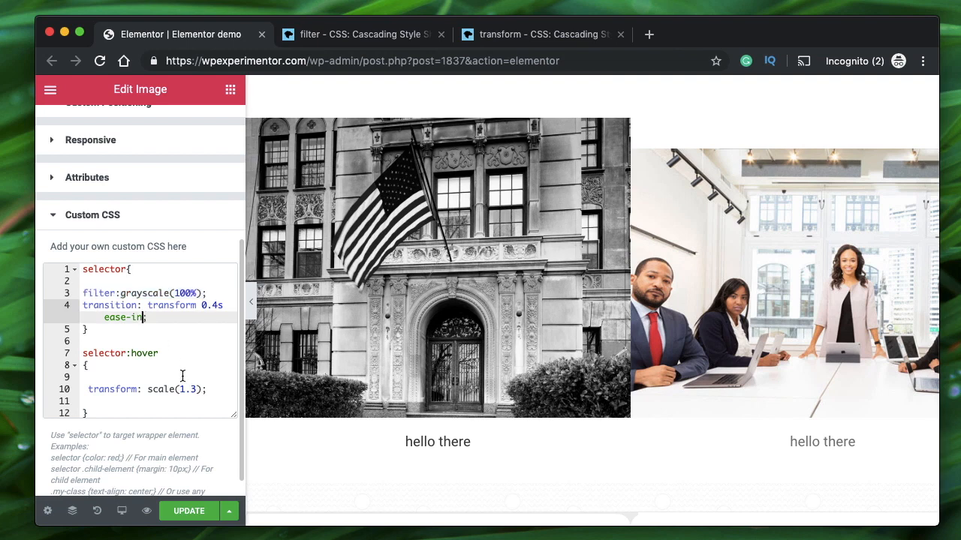
text(,filter 04.s)
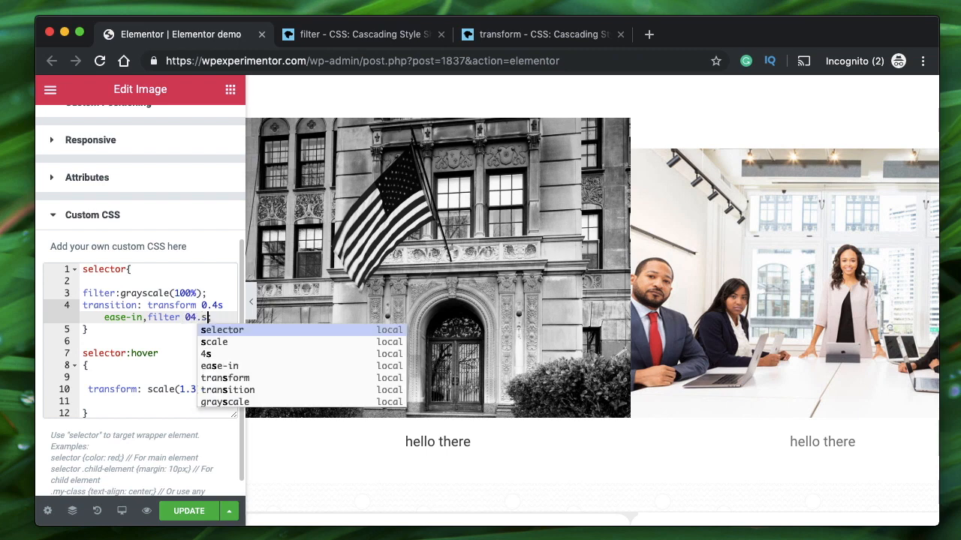
key(Escape)
key(BackSpace)
key(BackSpace)
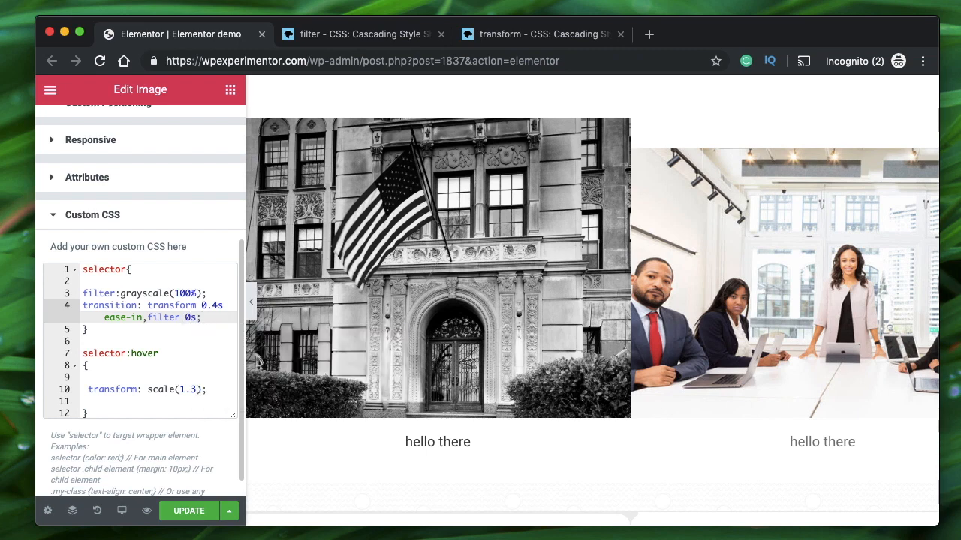
text(.4)
Step: Add filter:none; above the transform declaration in the selector:hover rule
click(108, 377)
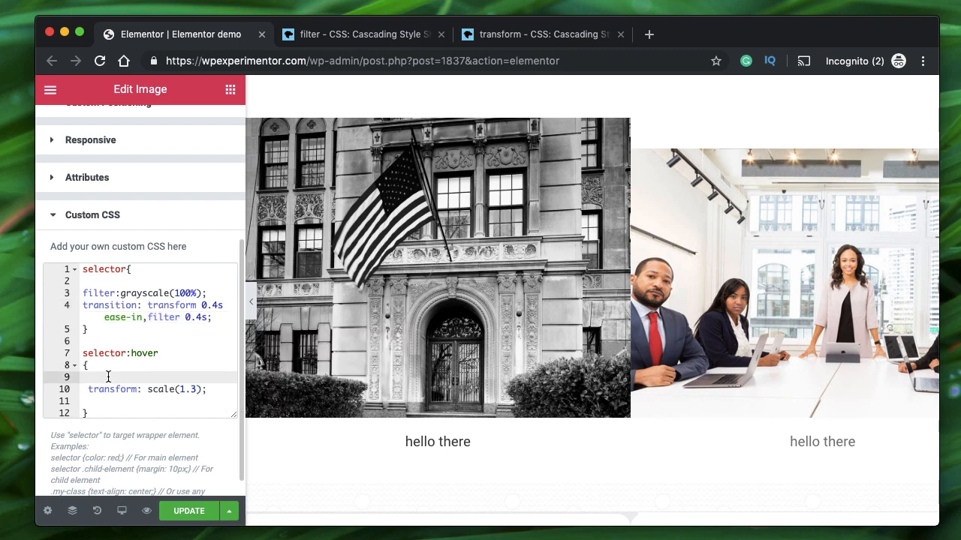
triple_click(122, 388)
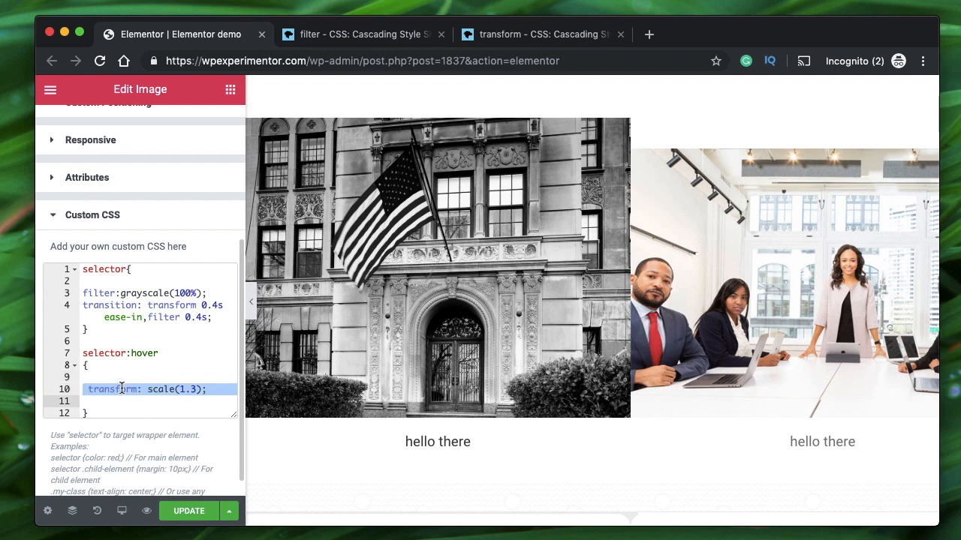
double_click(122, 388)
click(96, 378)
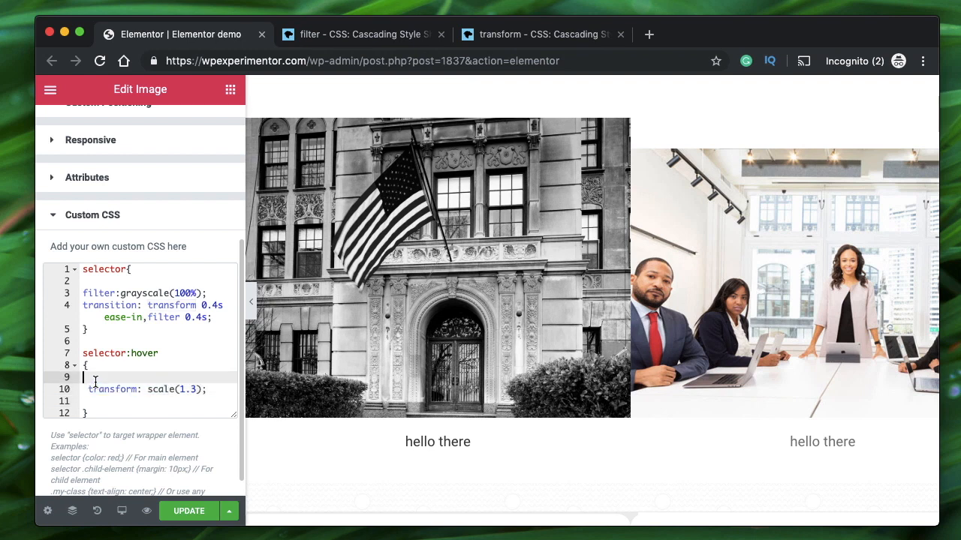
key(BackSpace)
text(fi)
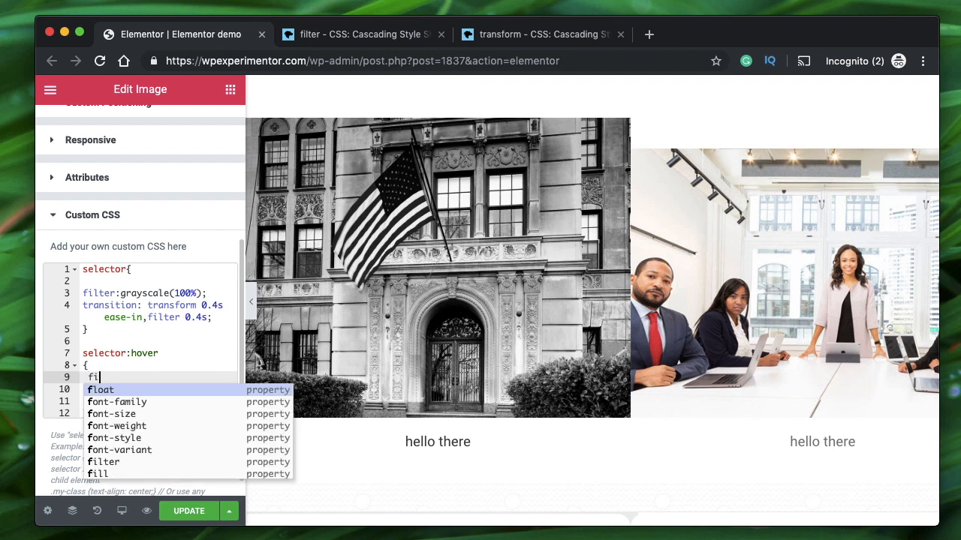
text(lter:none;)
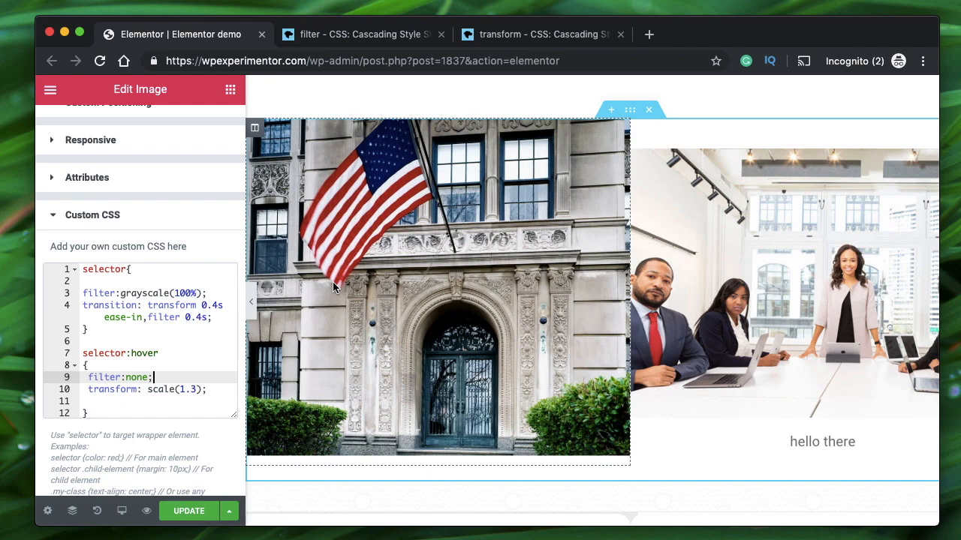
Step: Move filter:grayscale(100%); from the selector rule into the selector:hover rule, replacing filter:none; there
triple_click(121, 293)
key(ctrl+c)
key(BackSpace)
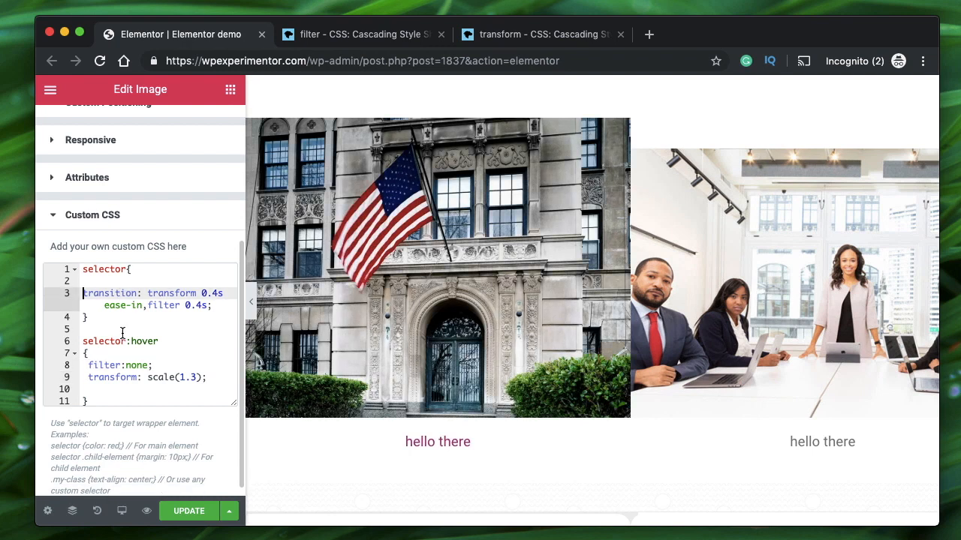
triple_click(153, 363)
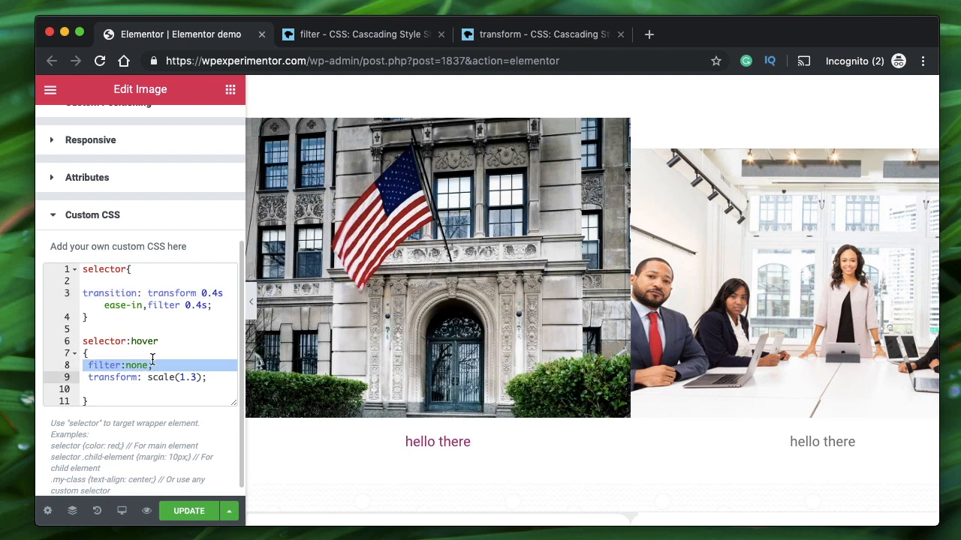
key(ctrl+v)
click(83, 366)
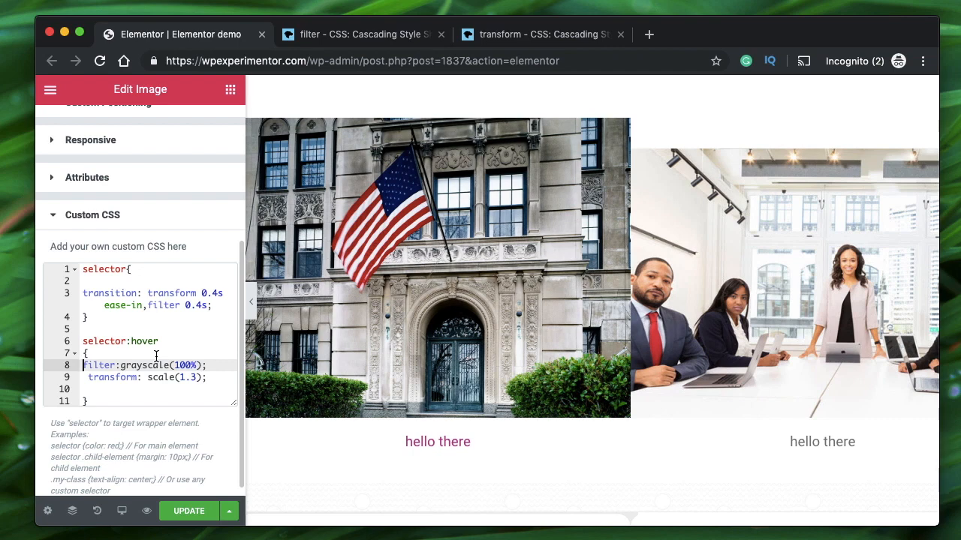
Step: Append translate(-10%,-10%) after scale(1.3) in the transform declaration of the selector:hover rule
click(202, 377)
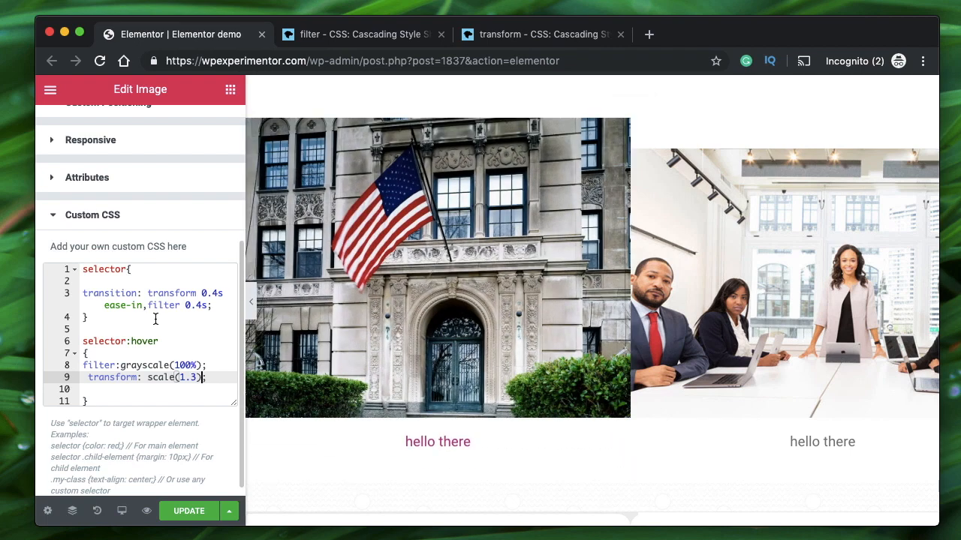
click(119, 303)
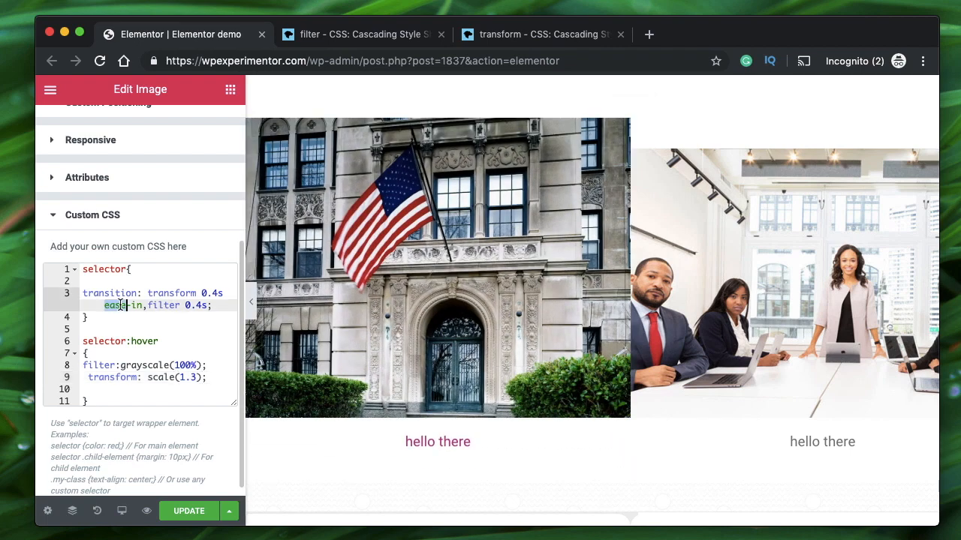
double_click(166, 292)
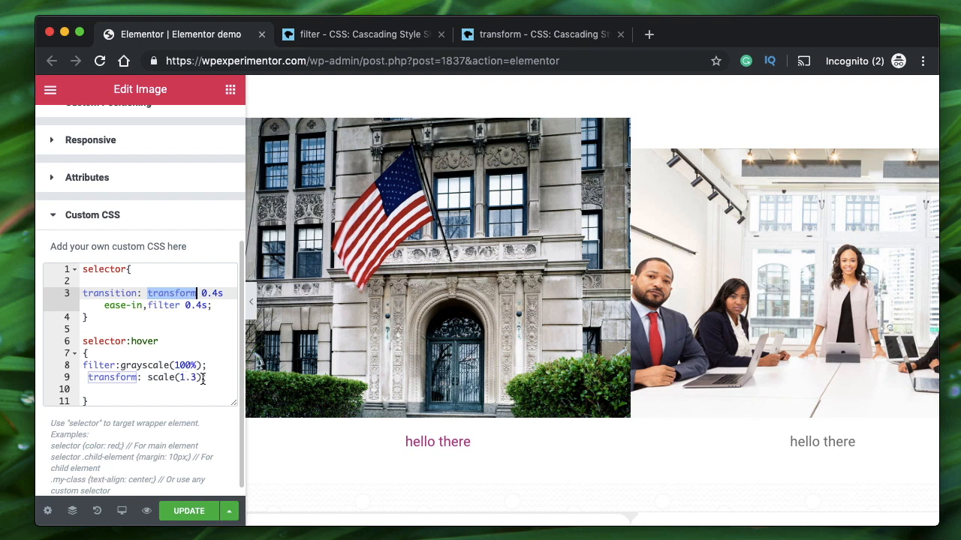
click(204, 377)
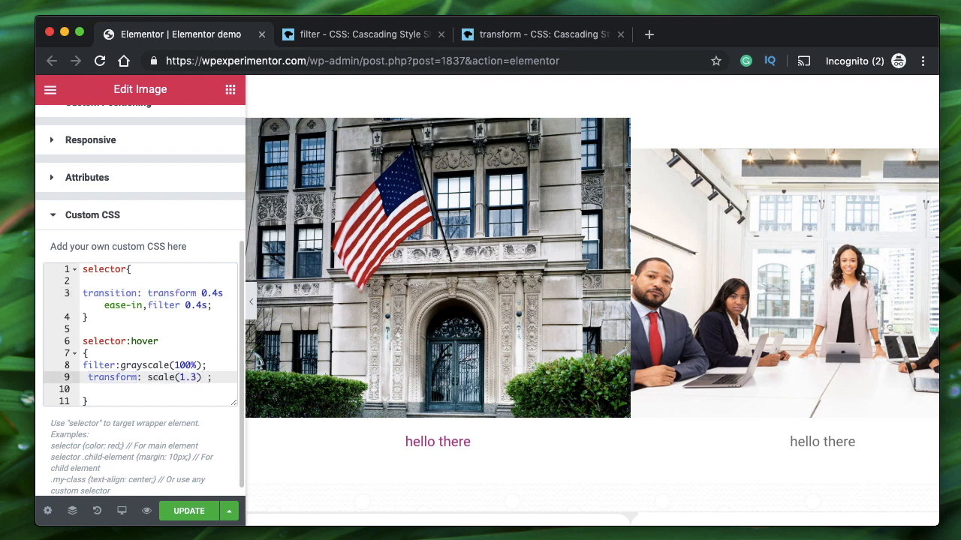
text(tra)
text(sn)
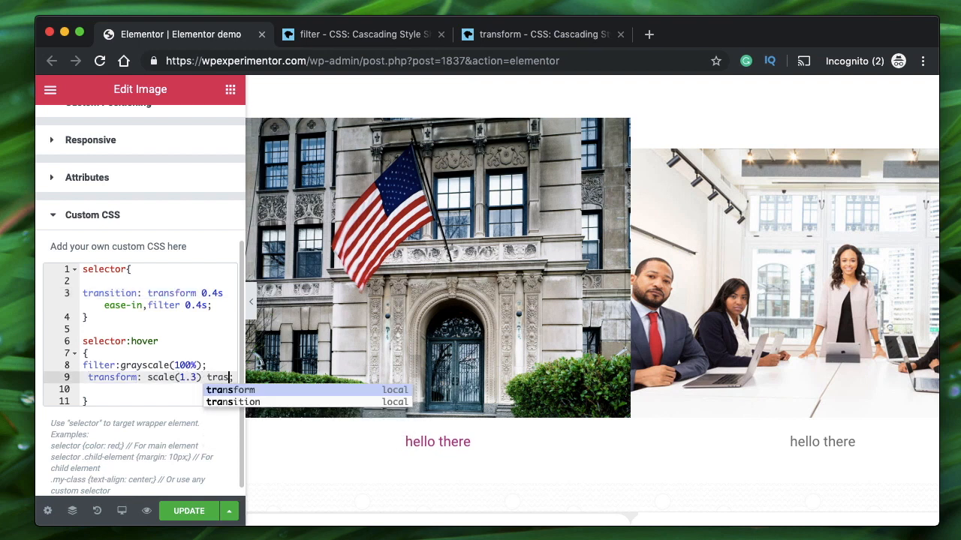
key(BackSpace)
key(BackSpace)
text(nslate)
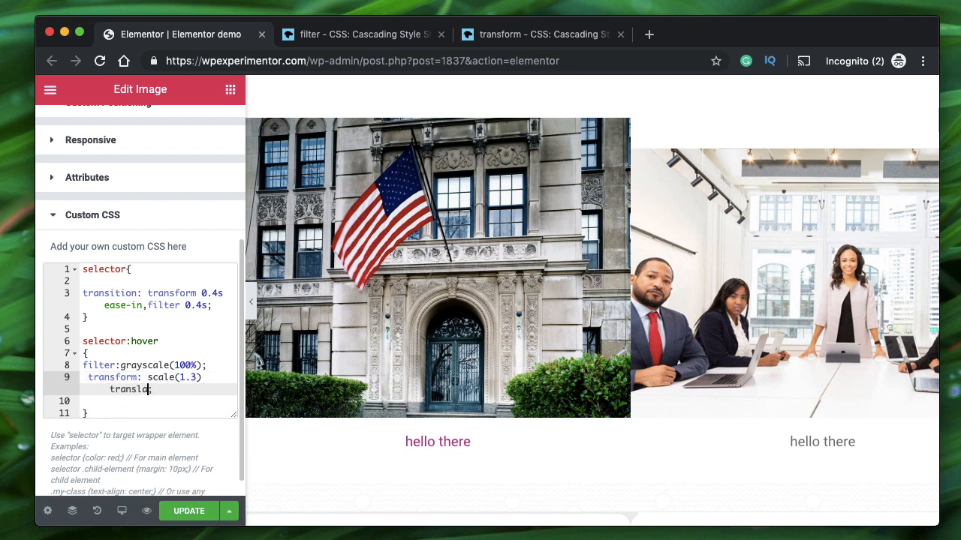
text(()
text(-10%,-10%)
double_click(160, 377)
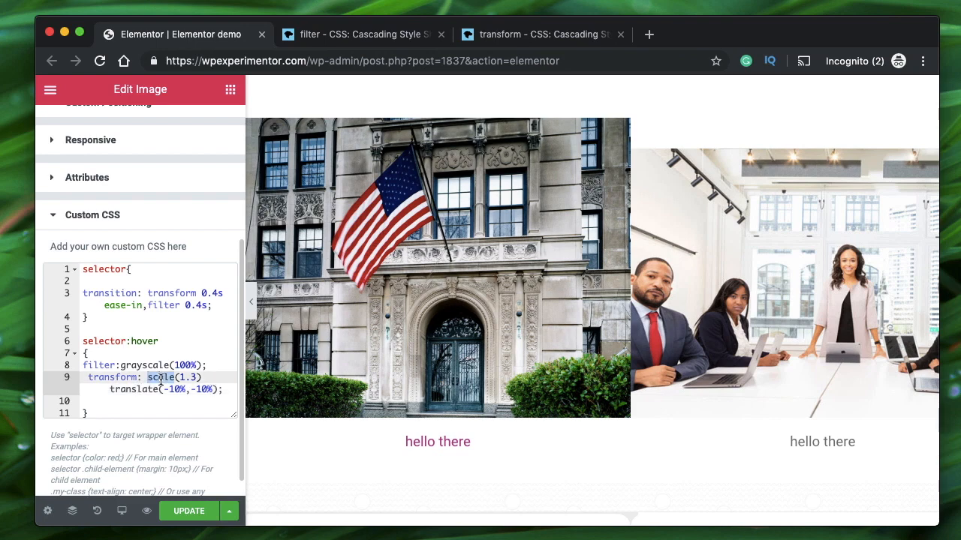
double_click(142, 390)
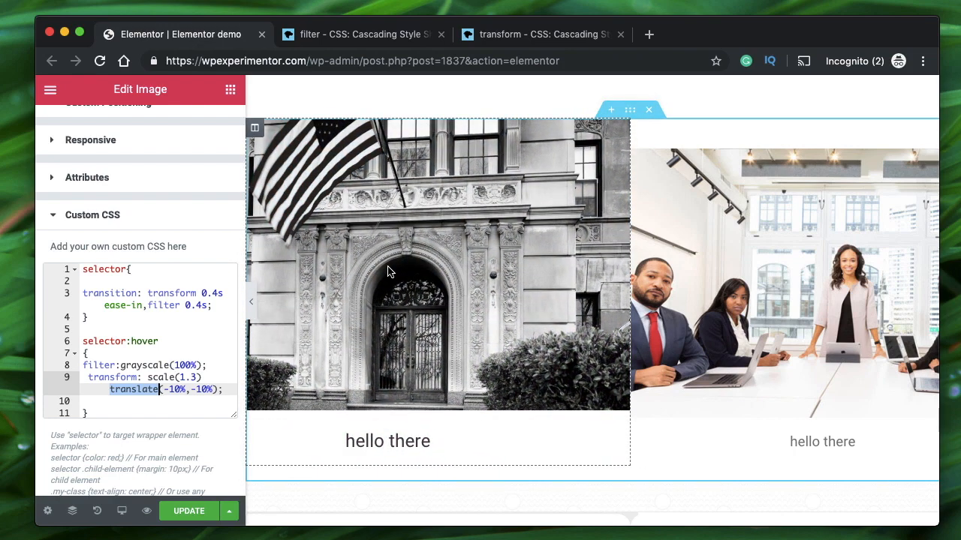
Step: Change the hover transform's translate values to 10%,10%
click(168, 389)
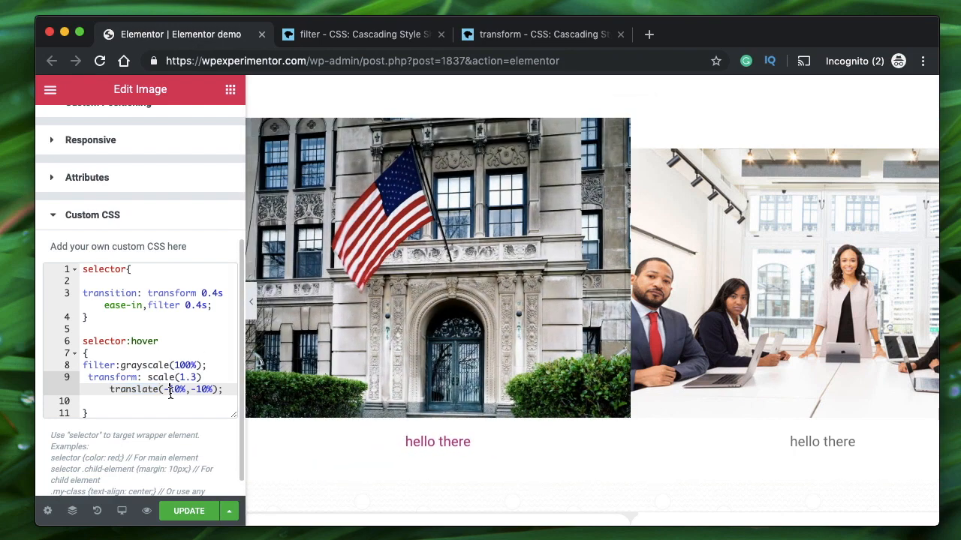
key(BackSpace)
key(Right)
key(BackSpace)
Step: Check the vendor prefix notes on the MDN transform page against the transition and transform declarations in Elementor's custom CSS
double_click(180, 293)
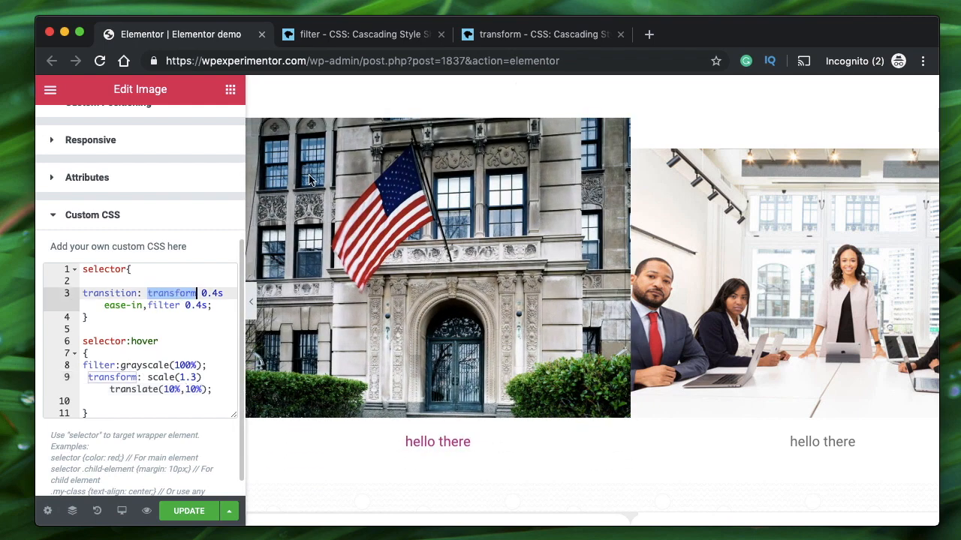
click(542, 36)
scroll(435, 371, down, 5)
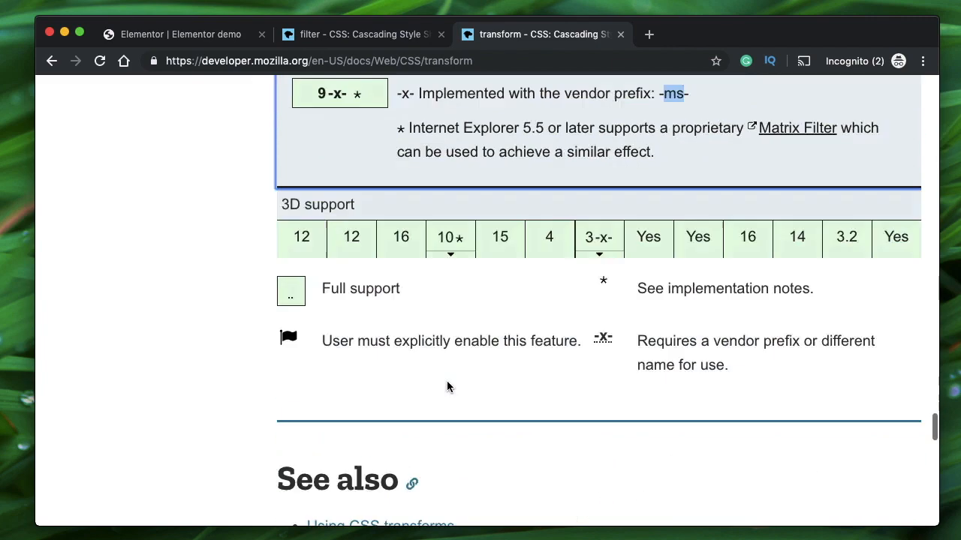
scroll(446, 387, up, 2)
triple_click(587, 220)
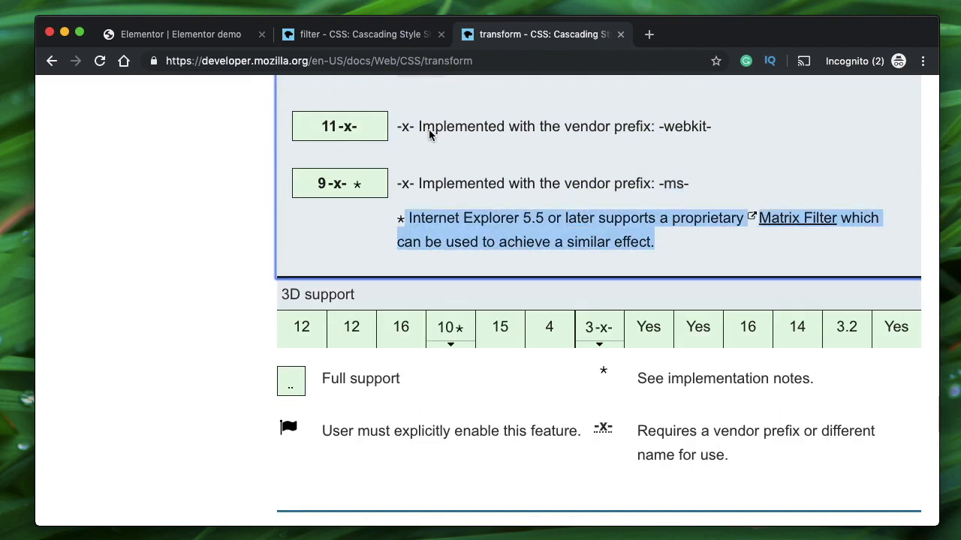
click(197, 34)
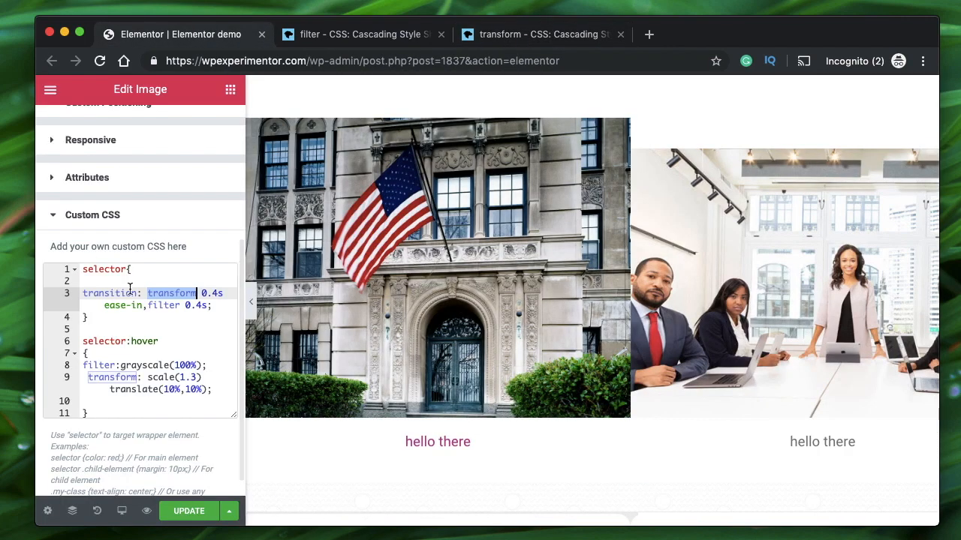
triple_click(130, 377)
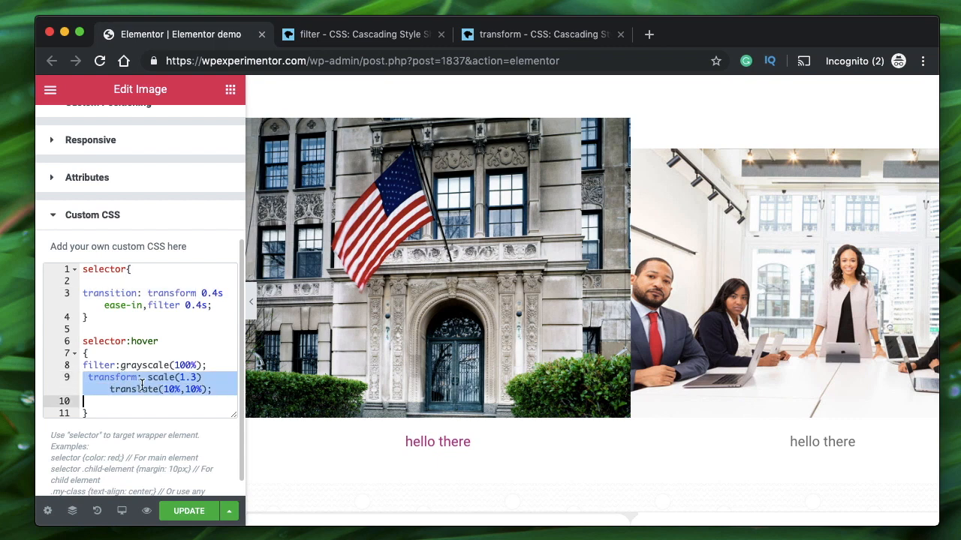
click(89, 378)
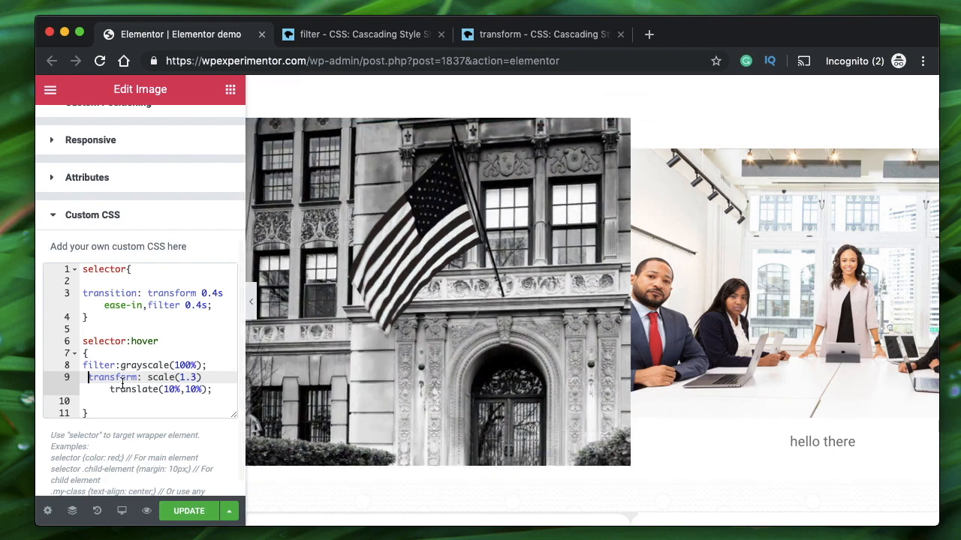
Step: Select the image captioned "Hello beautiful", and examine the HTML and CSS of the Image hover effect #3 pen on CodePen
scroll(430, 336, up, 5)
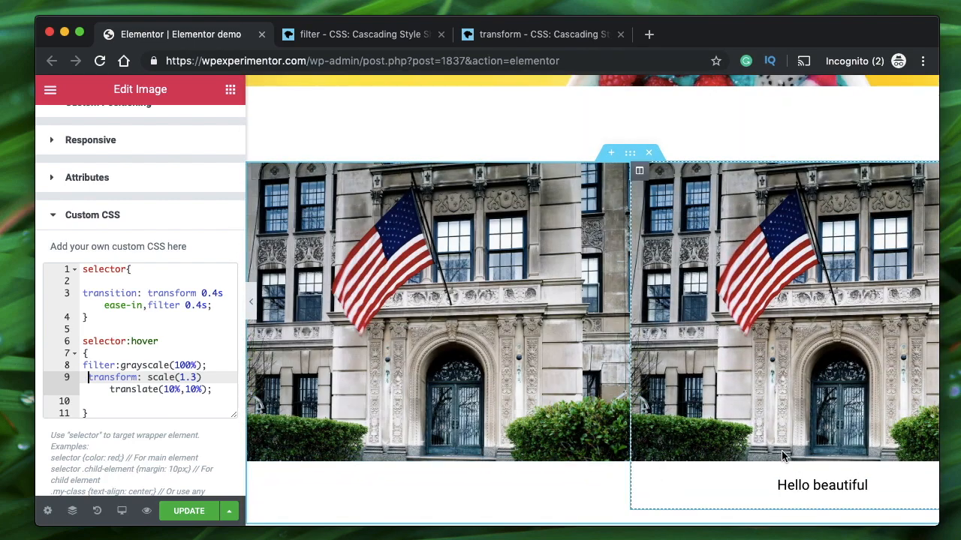
click(805, 484)
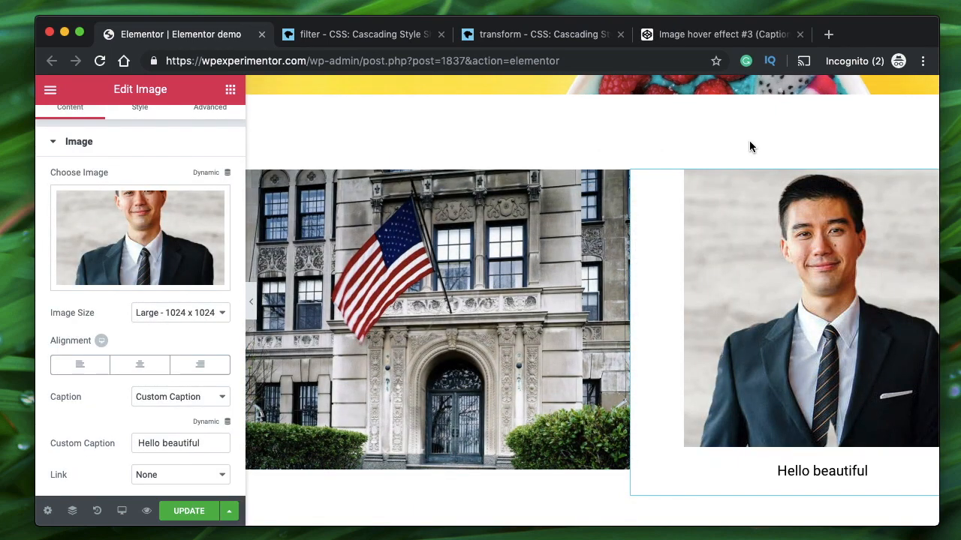
click(686, 39)
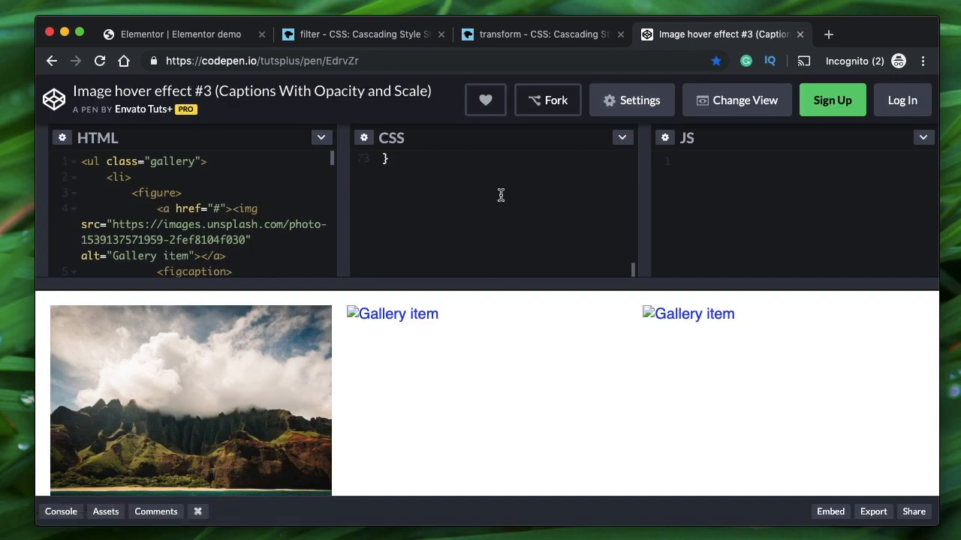
scroll(500, 195, up, 10)
scroll(505, 182, down, 2)
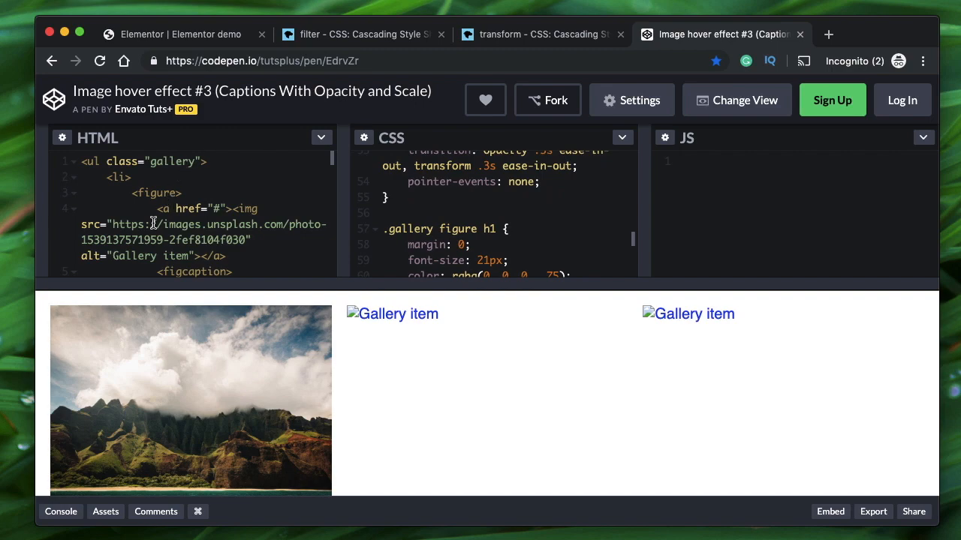
scroll(165, 210, down, 10)
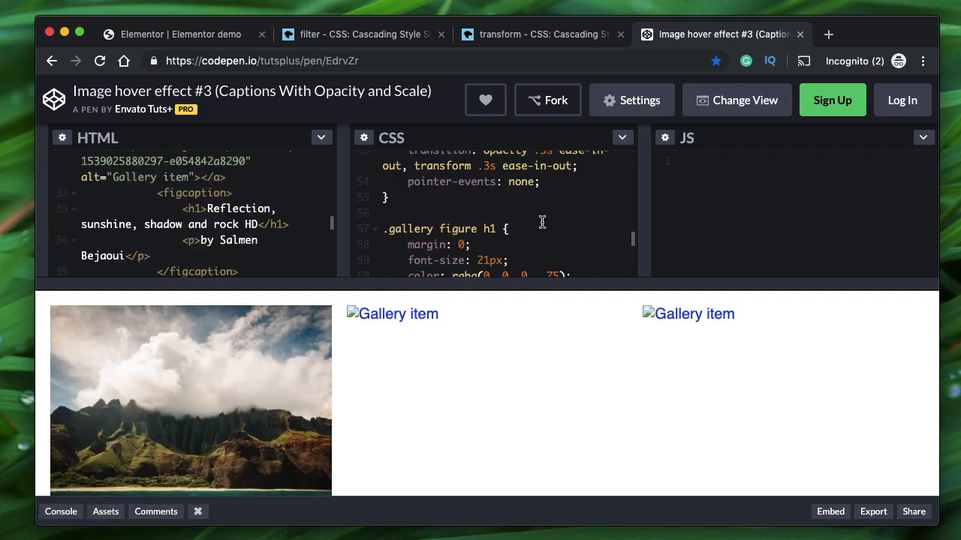
Step: In the Elementor editor, collapse the widget panel and inspect the "Hello beautiful" image's HTML, checking the figure's wp-caption class
click(195, 32)
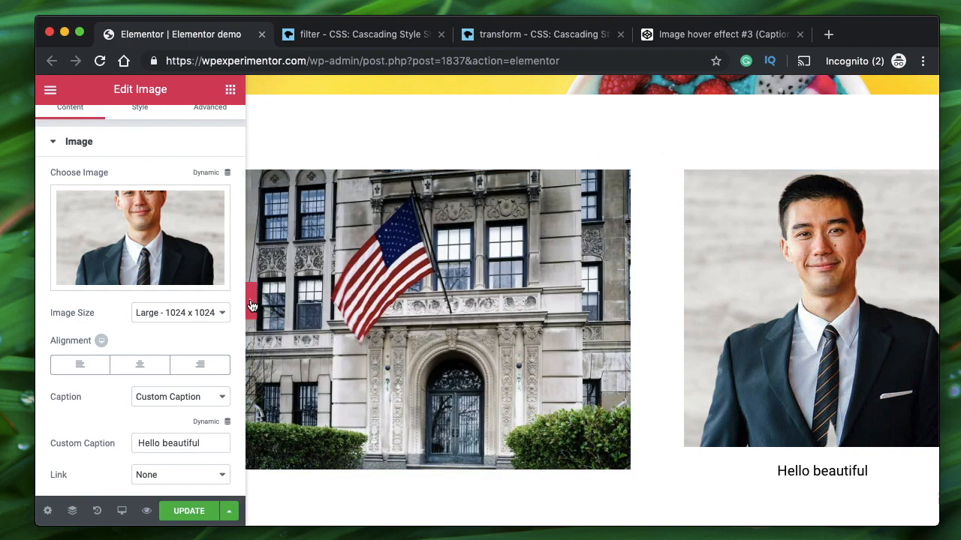
click(251, 304)
right_click(626, 260)
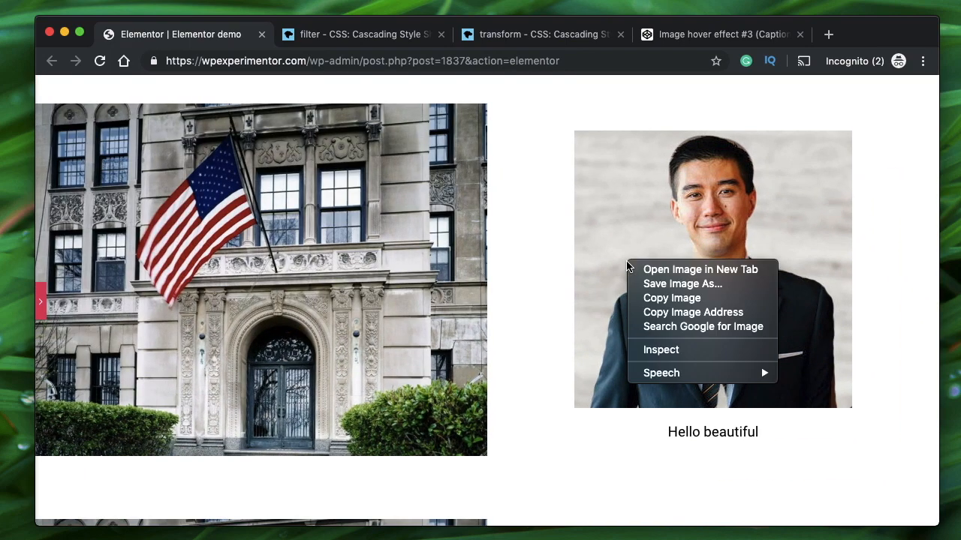
click(661, 349)
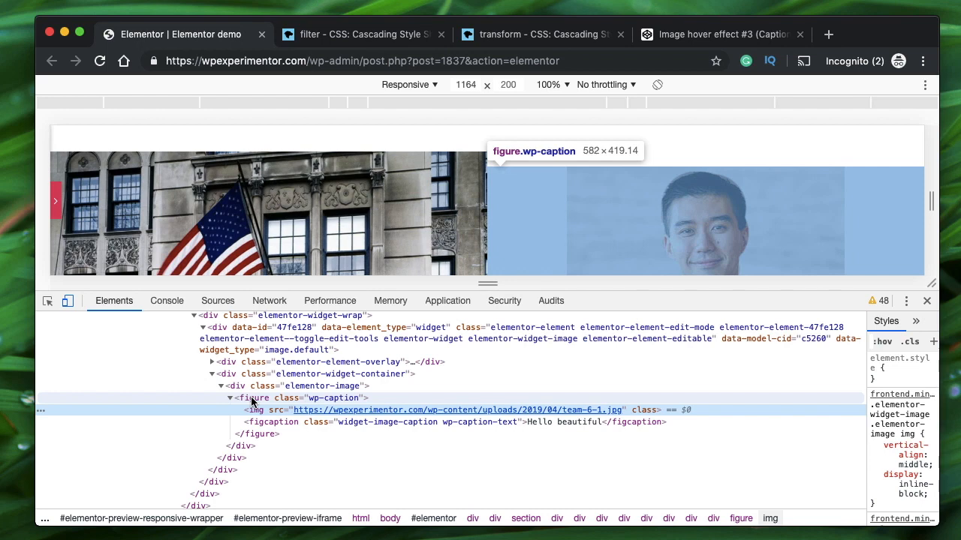
double_click(321, 402)
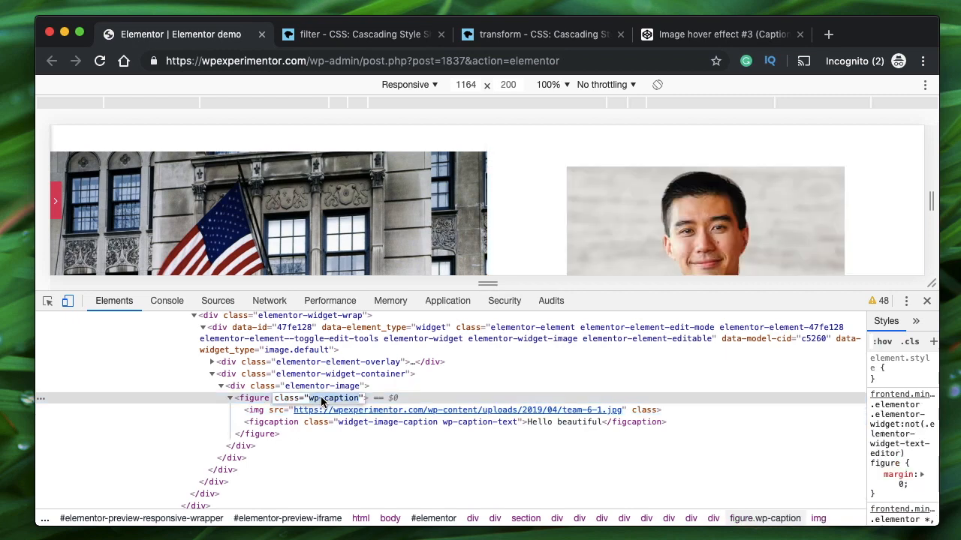
click(319, 399)
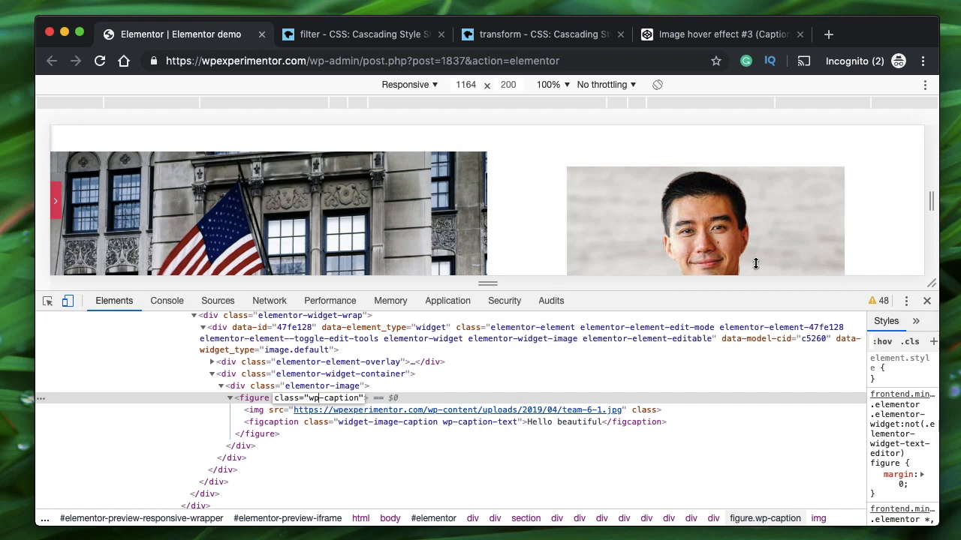
click(927, 302)
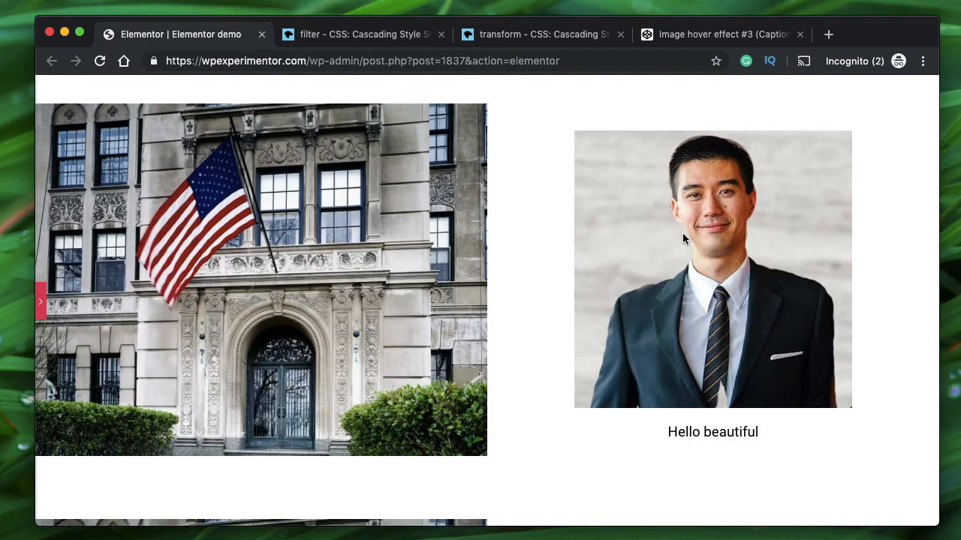
mouse_move(330, 298)
scroll(425, 160, up, 2)
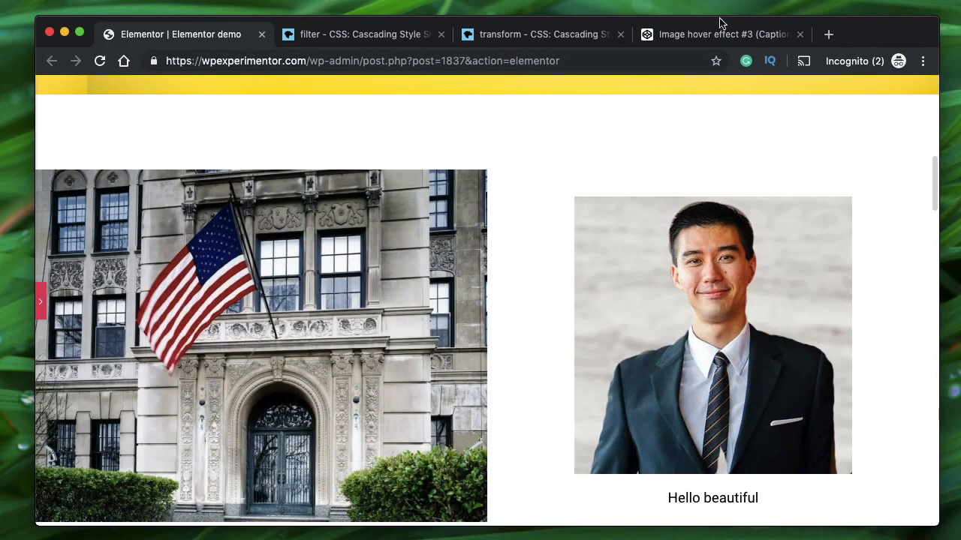
Step: In the CodePen pen, preview the caption hover effect and examine the first gallery item's HTML, from the gallery list to its figure and link
click(721, 33)
scroll(555, 386, down, 3)
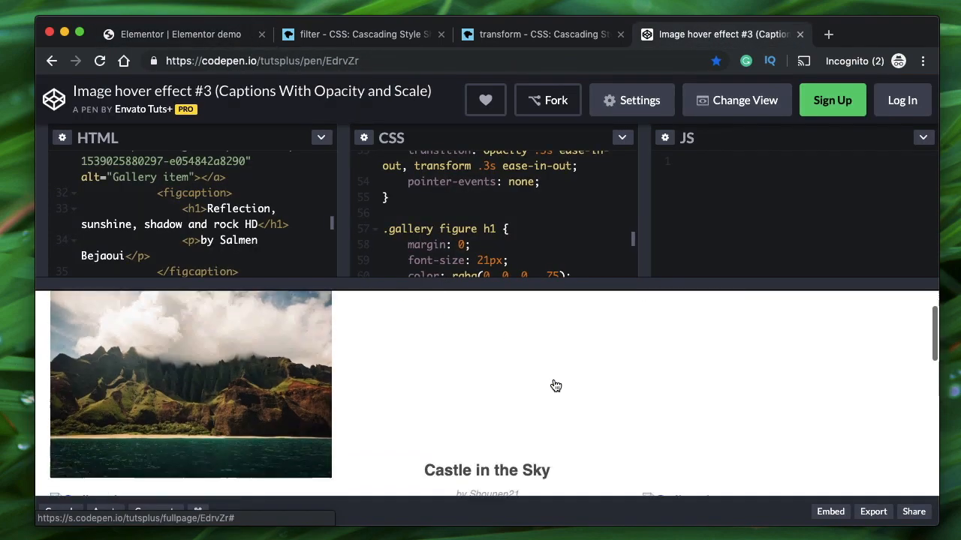
mouse_move(240, 359)
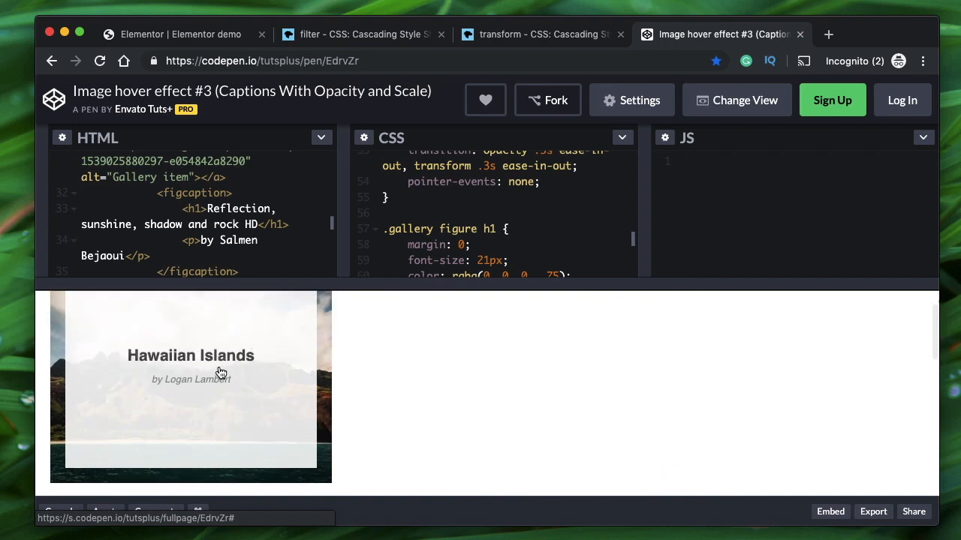
scroll(464, 237, down, 1)
scroll(463, 236, up, 2)
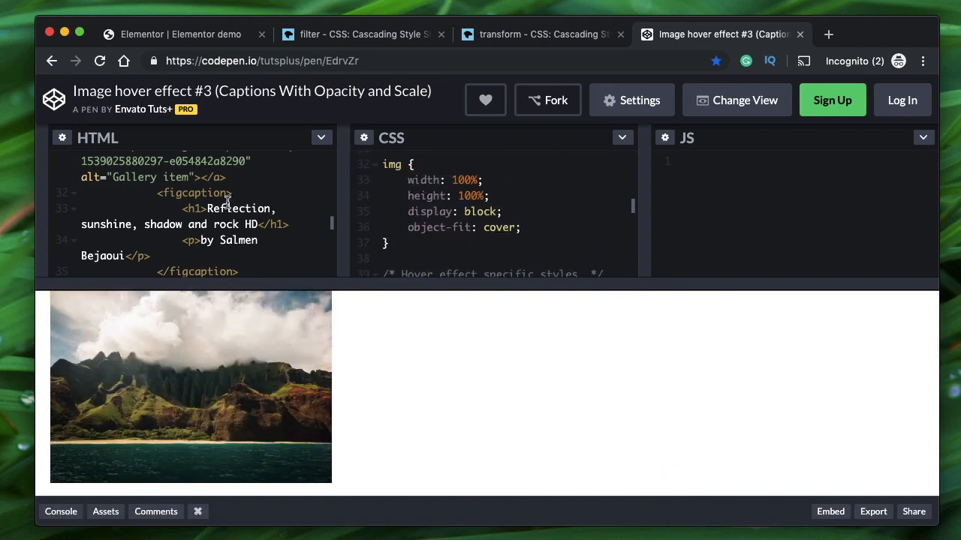
scroll(217, 211, up, 10)
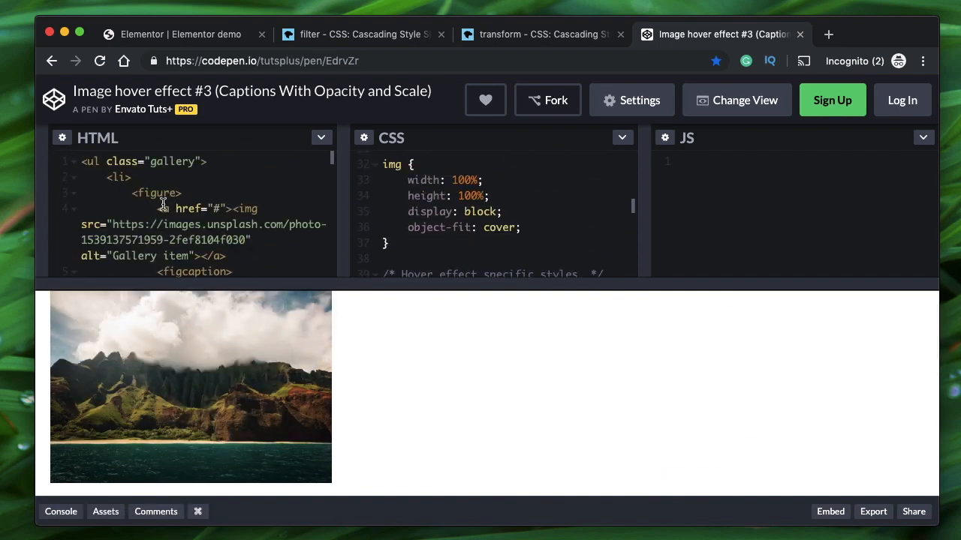
double_click(160, 165)
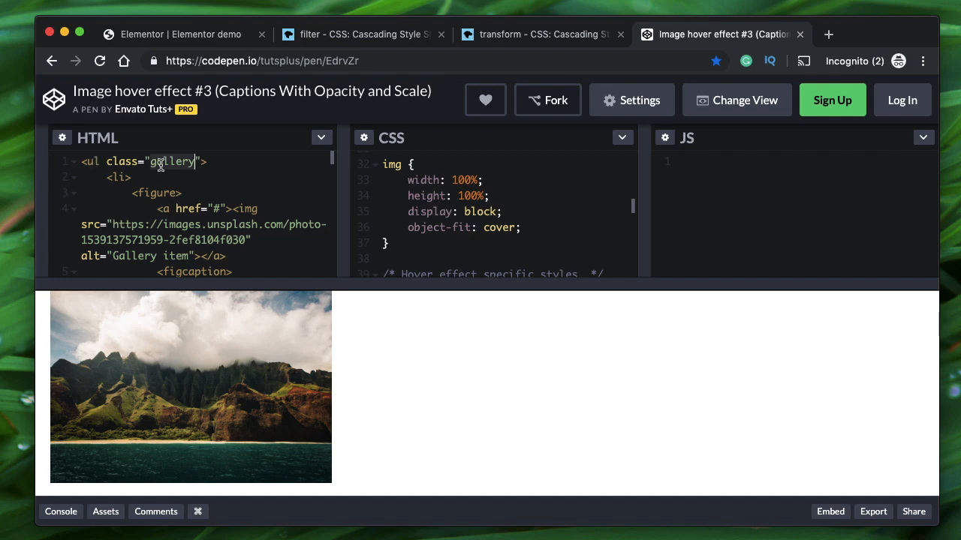
scroll(225, 453, down, 6)
scroll(226, 457, up, 8)
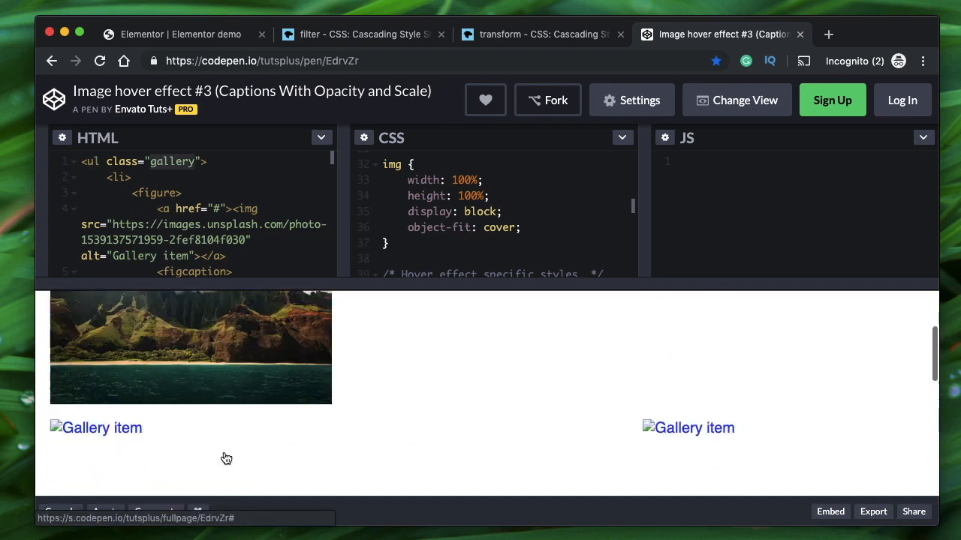
scroll(184, 216, down, 2)
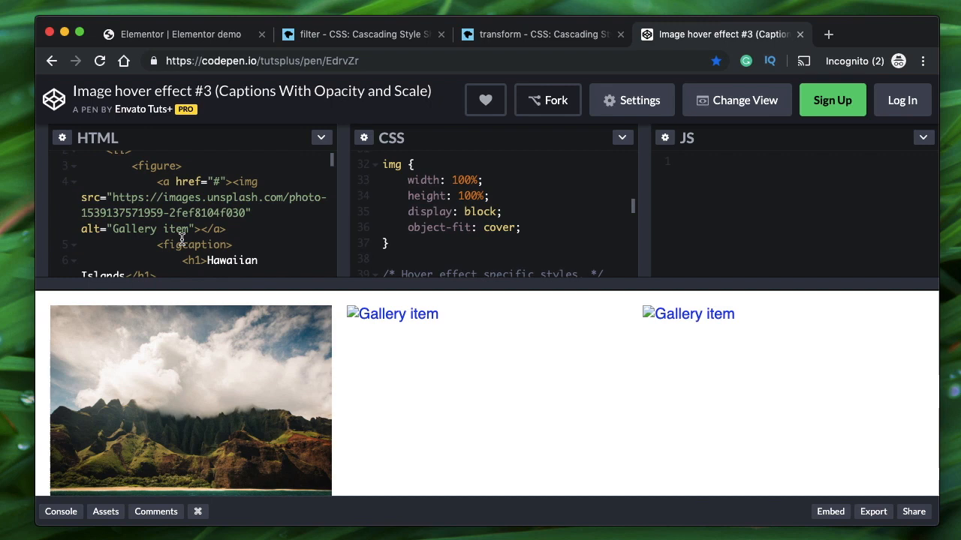
scroll(162, 188, up, 2)
double_click(157, 188)
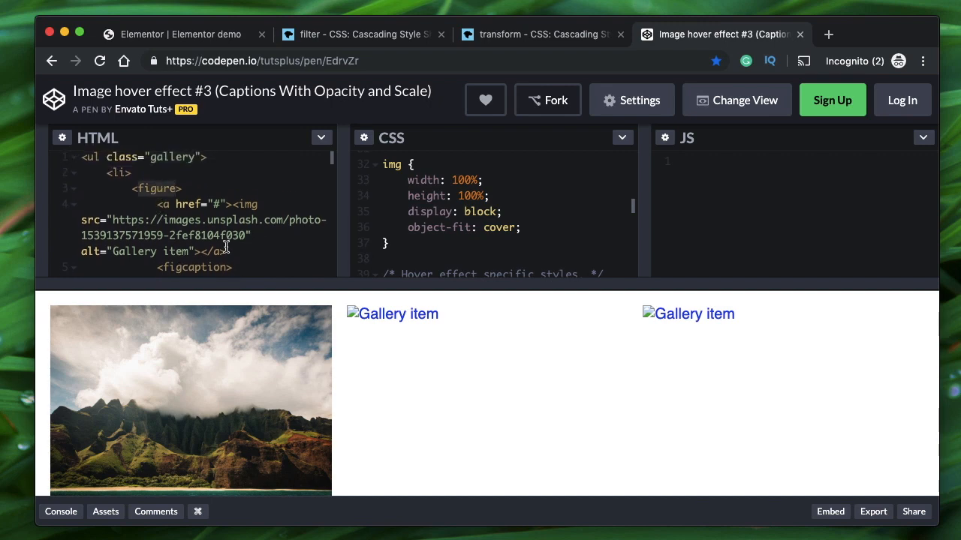
click(170, 206)
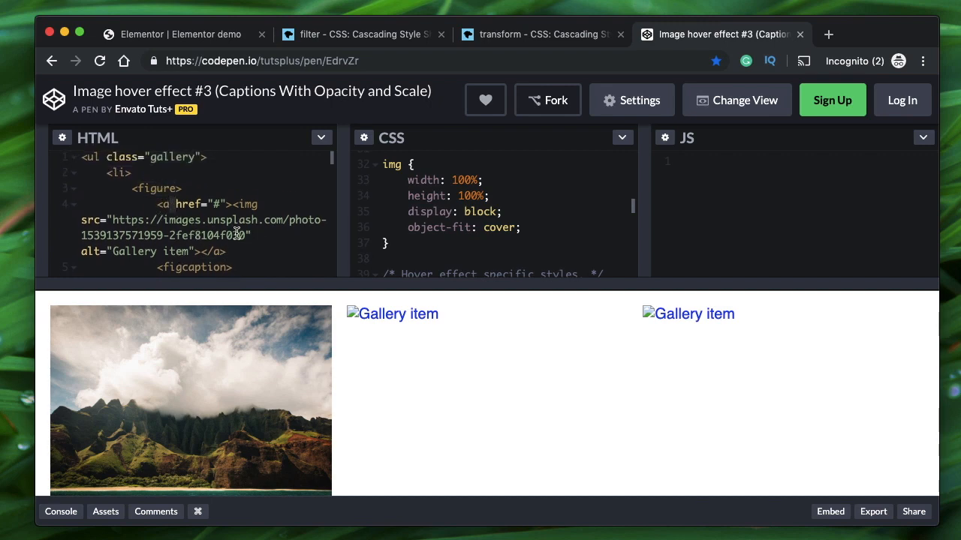
Step: Inspect the "Hello beautiful" image in Elementor again to compare its figure, img and figcaption nesting with the pen's markup
click(190, 41)
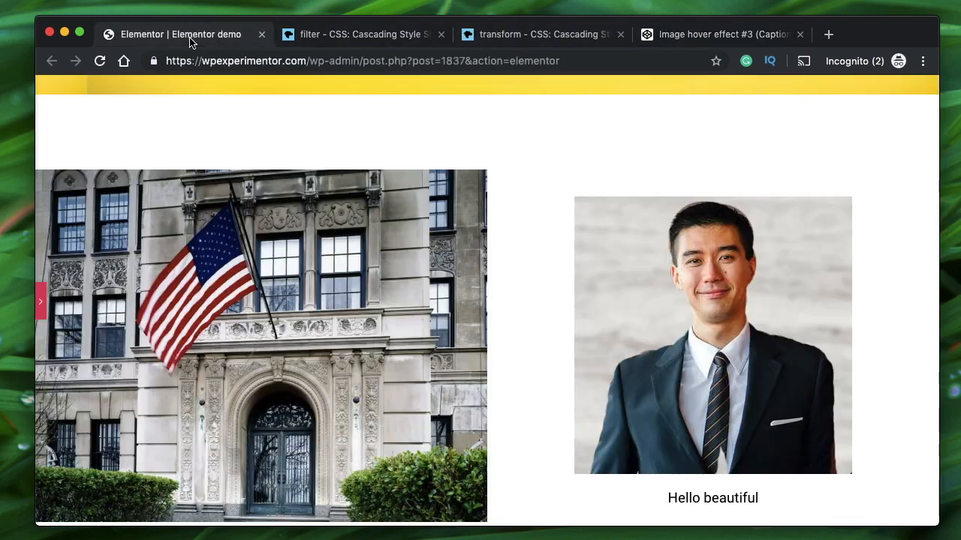
right_click(691, 295)
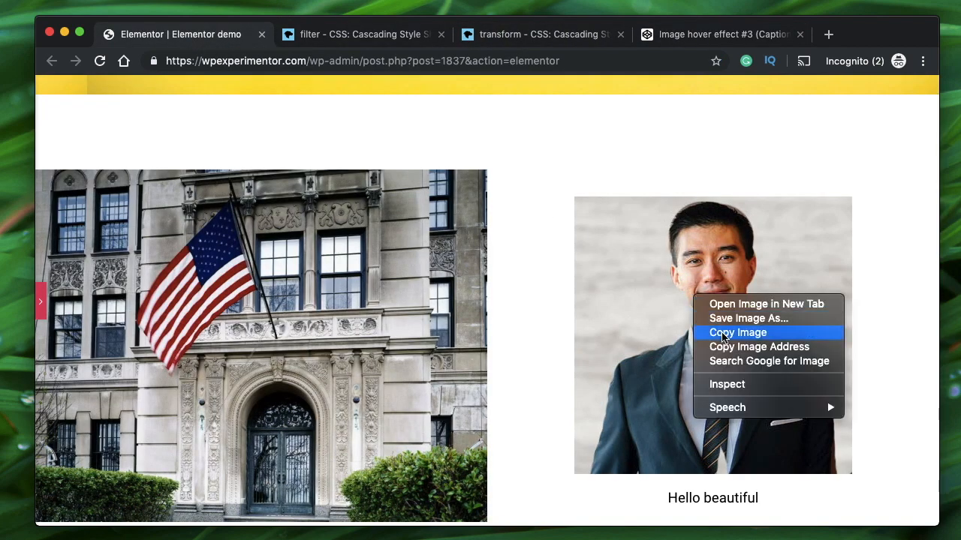
click(732, 386)
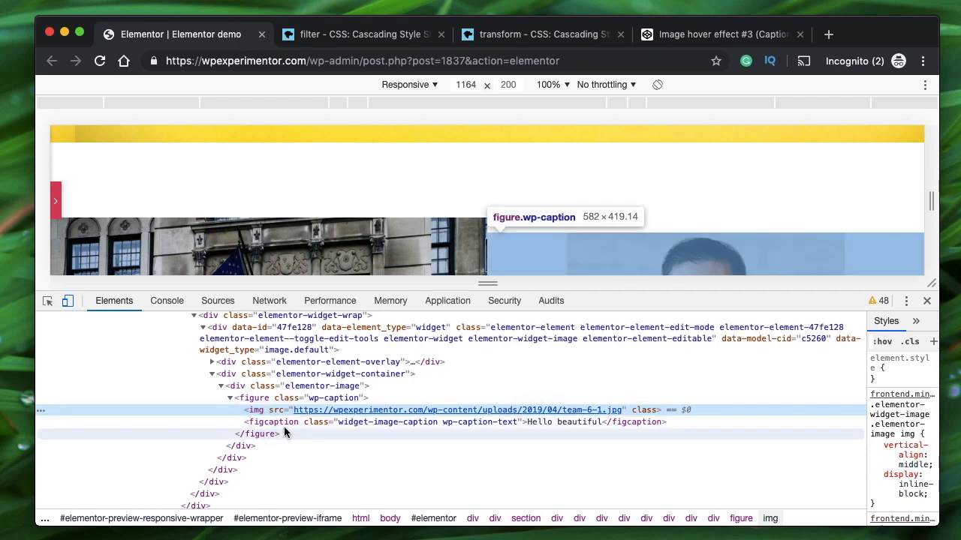
click(927, 301)
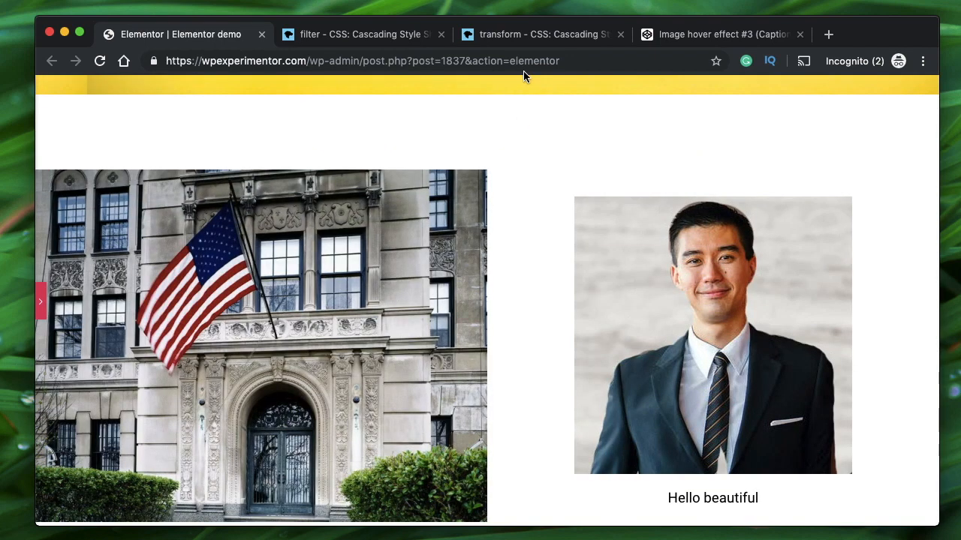
Step: Back in the CodePen pen, examine how the figcaption and its heading are nested inside the figure in the HTML
click(704, 35)
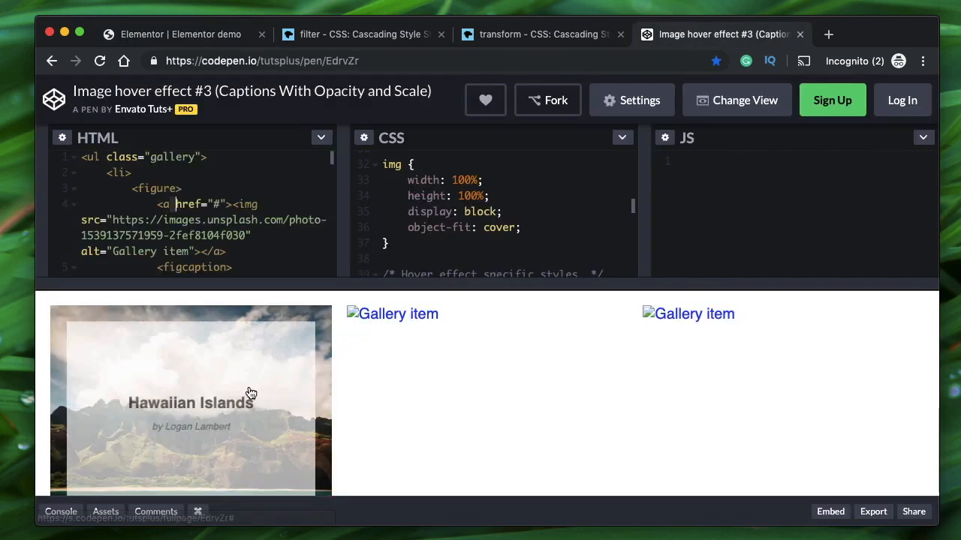
scroll(236, 224, down, 1)
scroll(236, 224, down, 2)
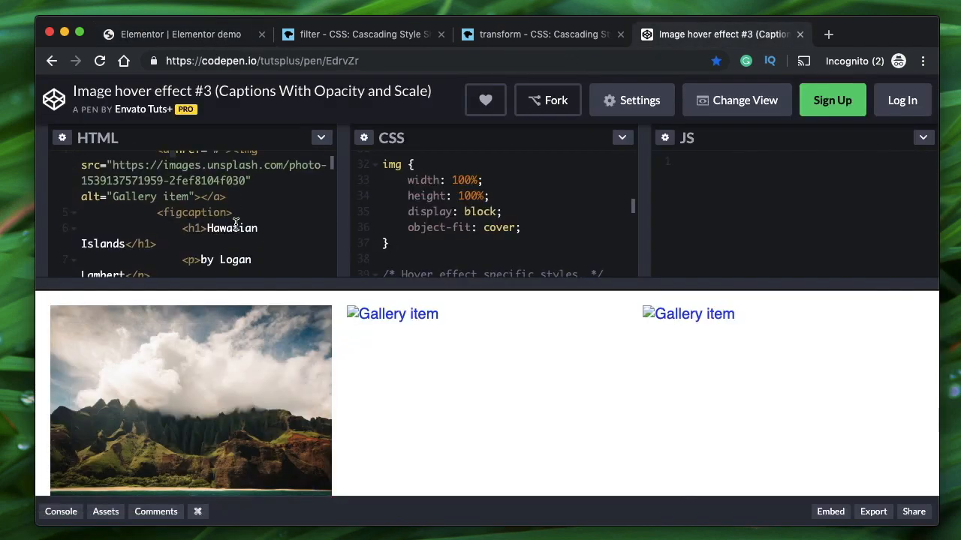
double_click(204, 213)
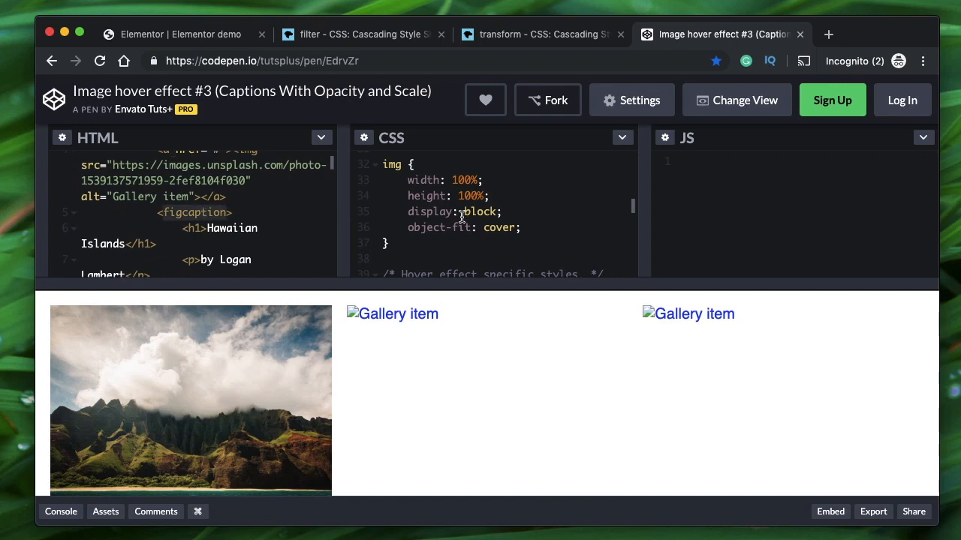
scroll(462, 216, up, 1)
scroll(160, 191, up, 3)
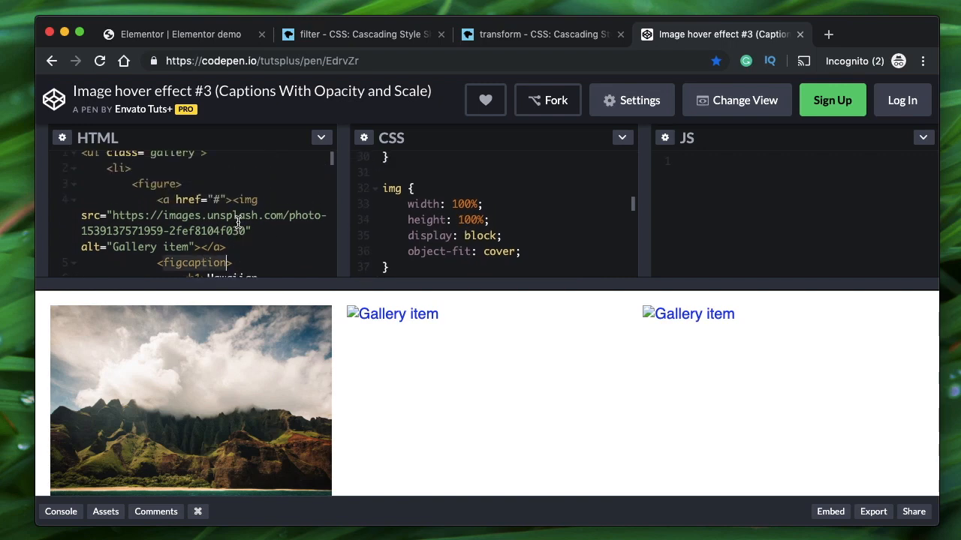
click(176, 187)
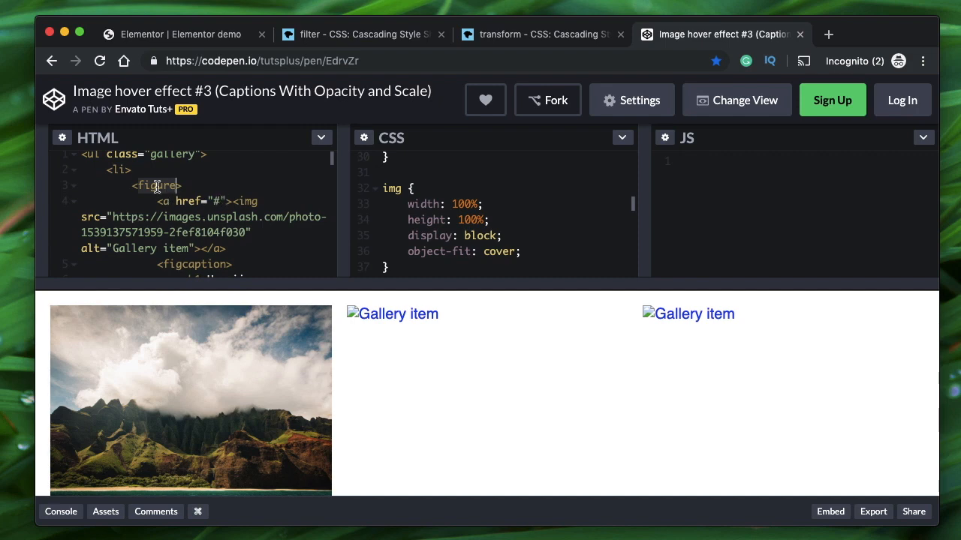
click(199, 274)
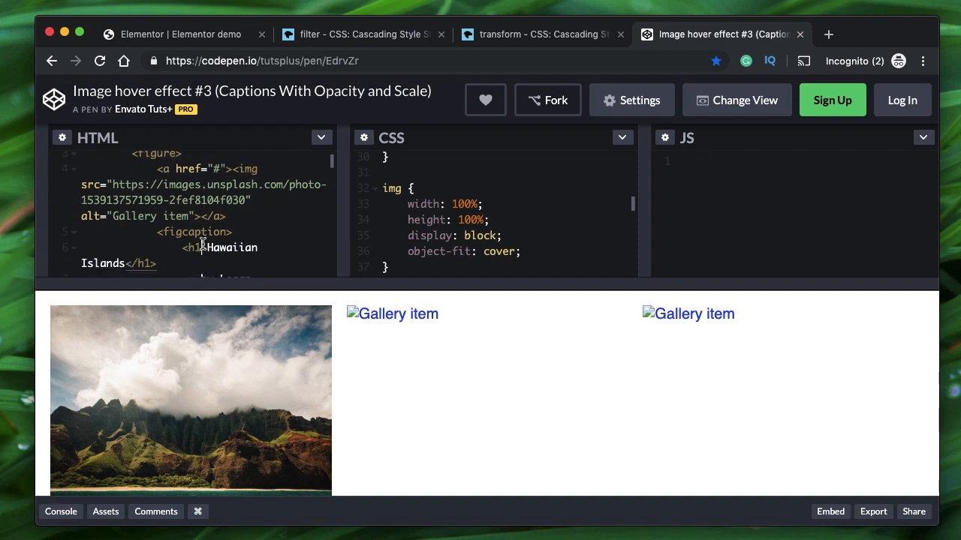
click(194, 233)
Step: Review the pen's layout-specific CSS, especially the .gallery li figure rule with its relative position
scroll(463, 219, down, 5)
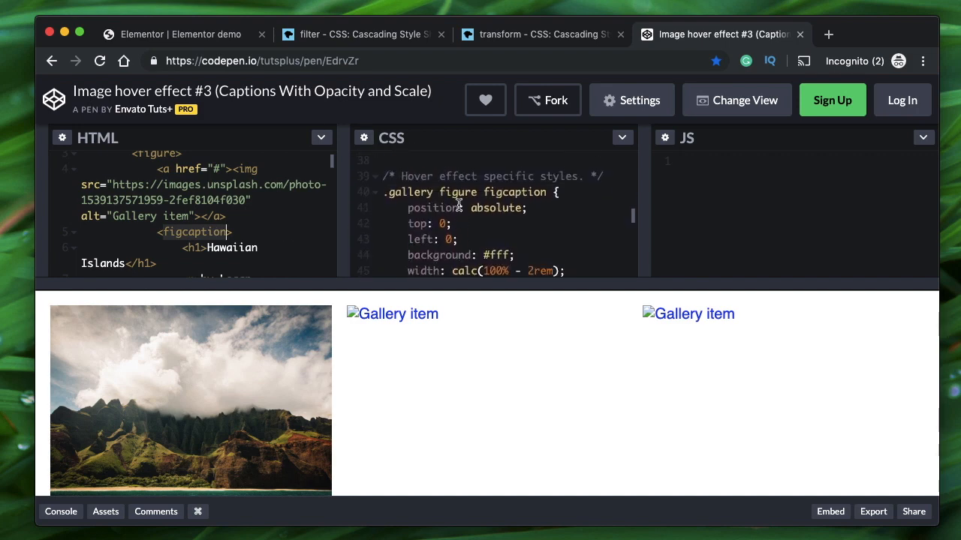
scroll(459, 204, up, 15)
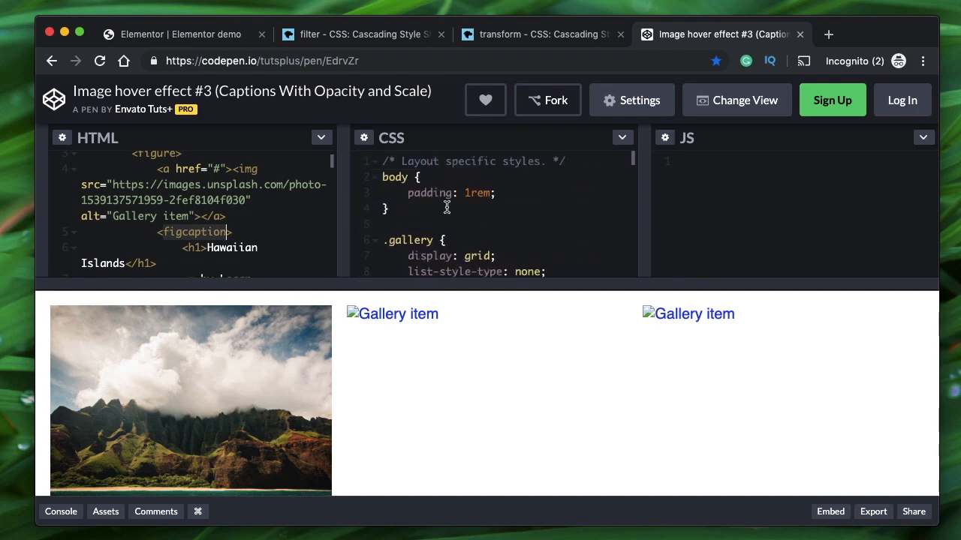
scroll(443, 195, down, 5)
scroll(447, 207, up, 1)
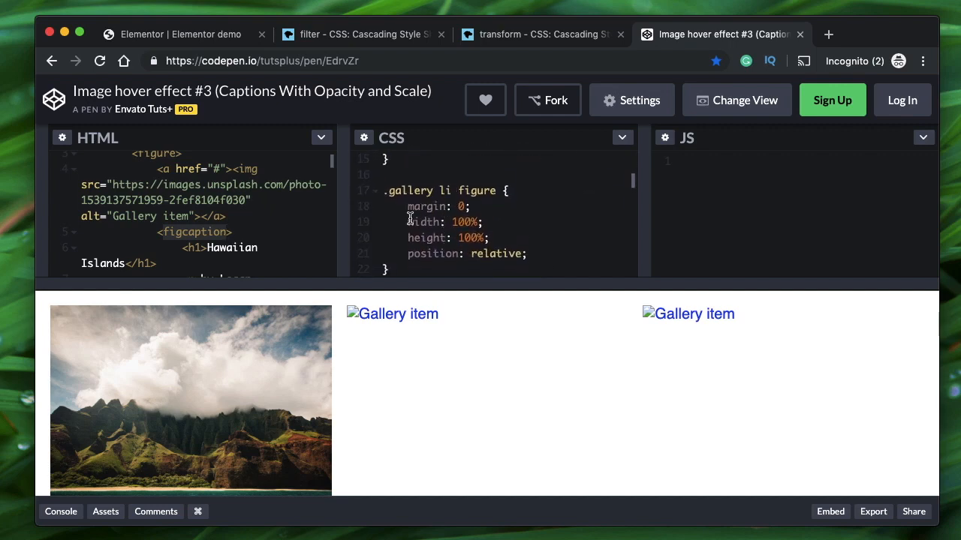
scroll(410, 219, down, 2)
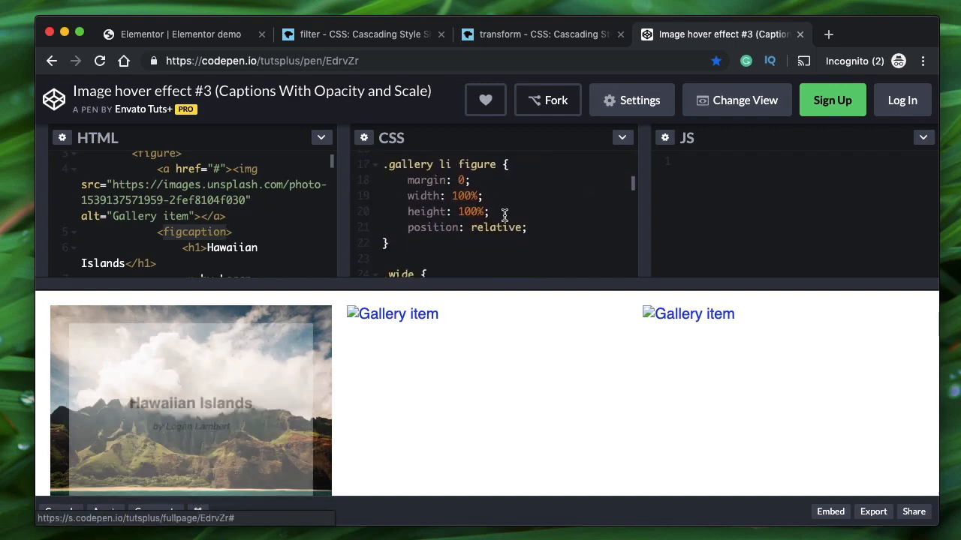
scroll(504, 216, down, 8)
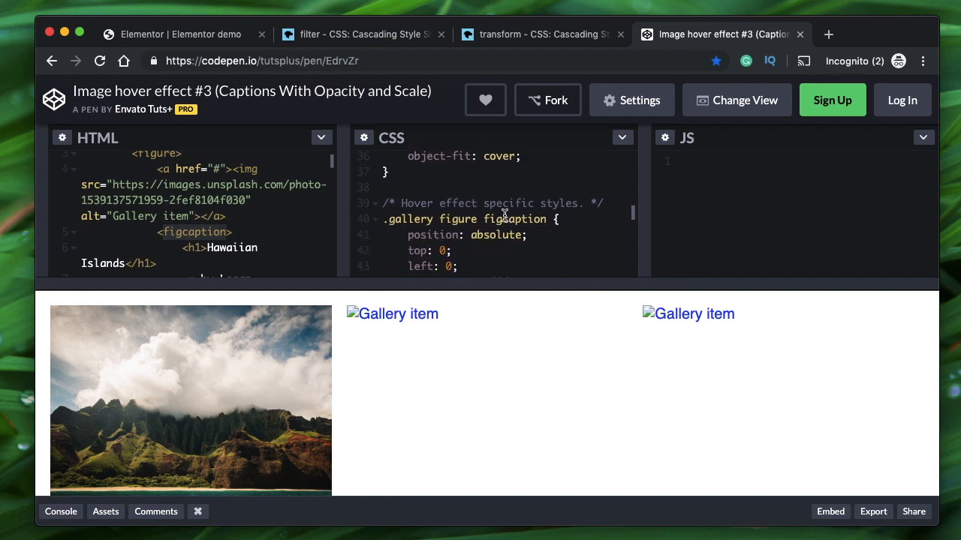
Step: Review the opening of the pen's hover-specific CSS, checking the position, top and left properties of the .gallery figure figcaption rule
scroll(504, 215, down, 2)
scroll(504, 215, up, 2)
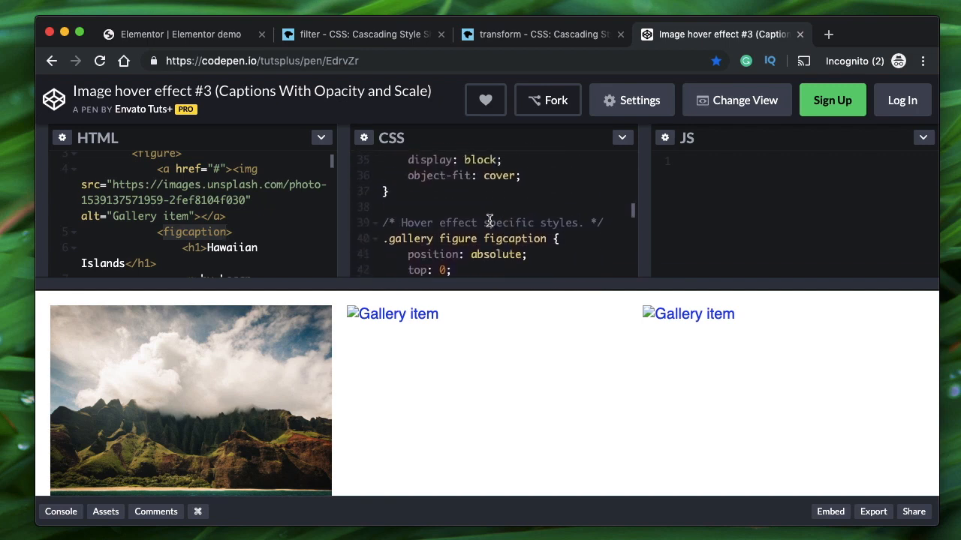
triple_click(489, 222)
triple_click(466, 222)
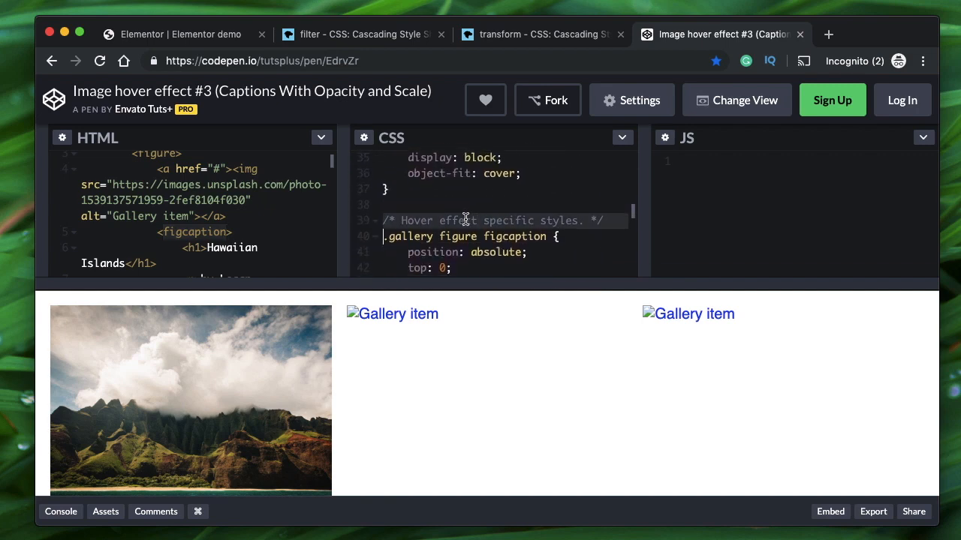
scroll(465, 218, down, 3)
scroll(465, 218, up, 2)
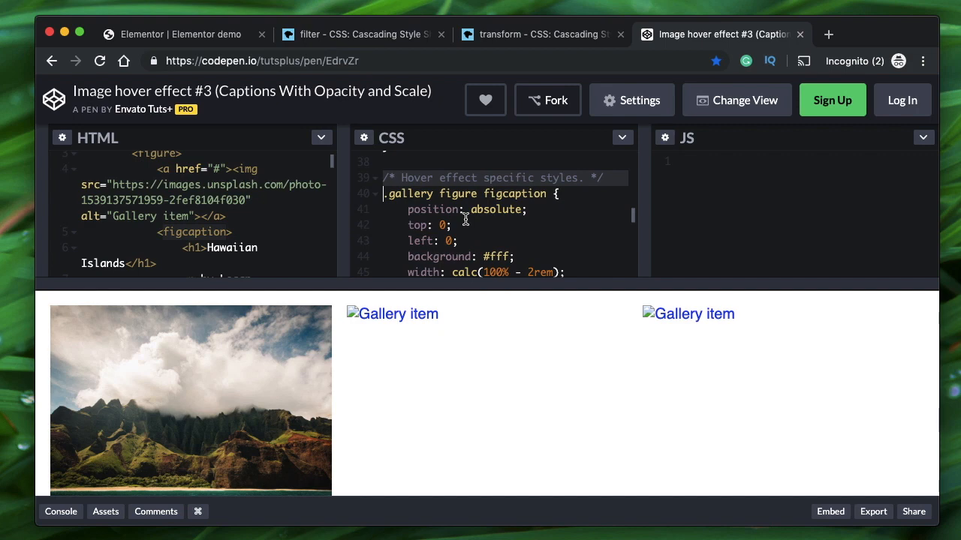
click(384, 196)
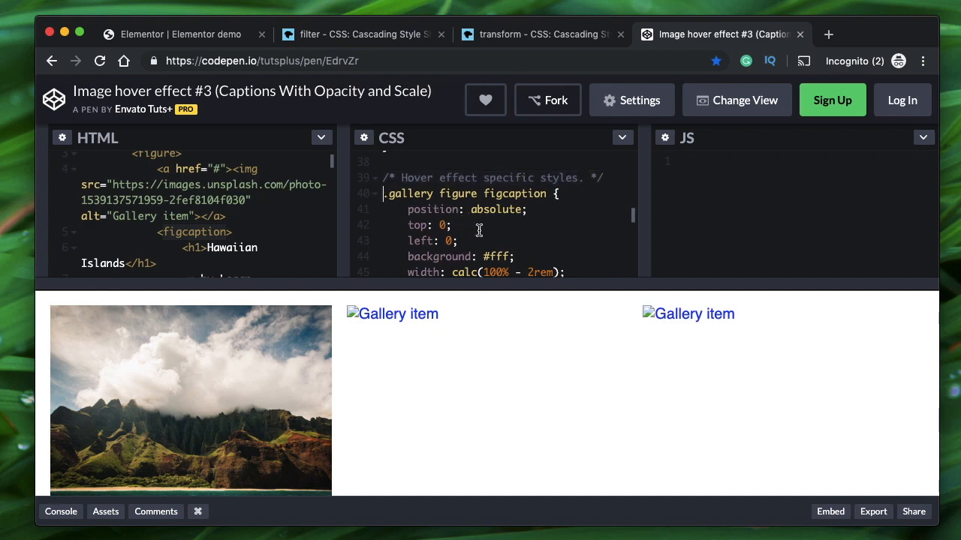
scroll(479, 230, down, 1)
double_click(485, 174)
scroll(484, 175, up, 1)
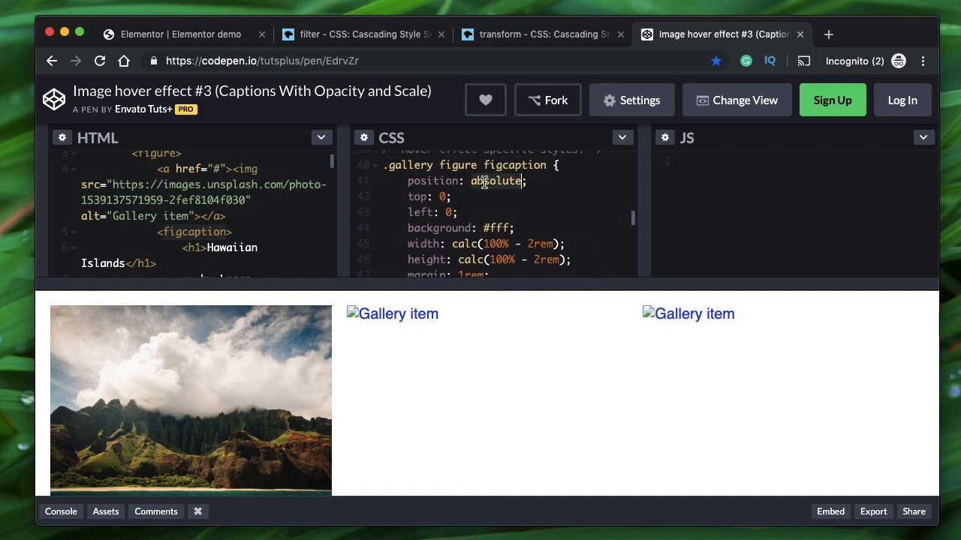
scroll(504, 168, up, 1)
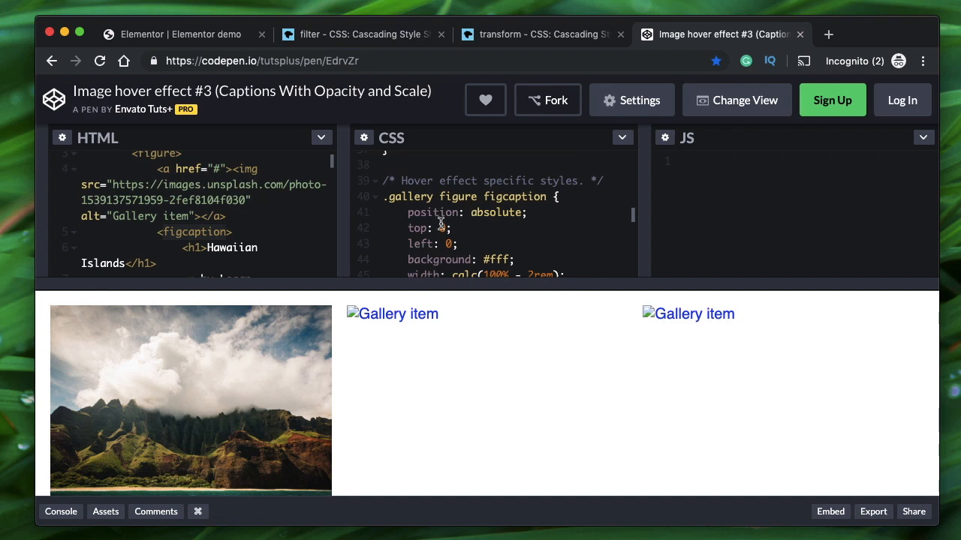
scroll(441, 225, down, 1)
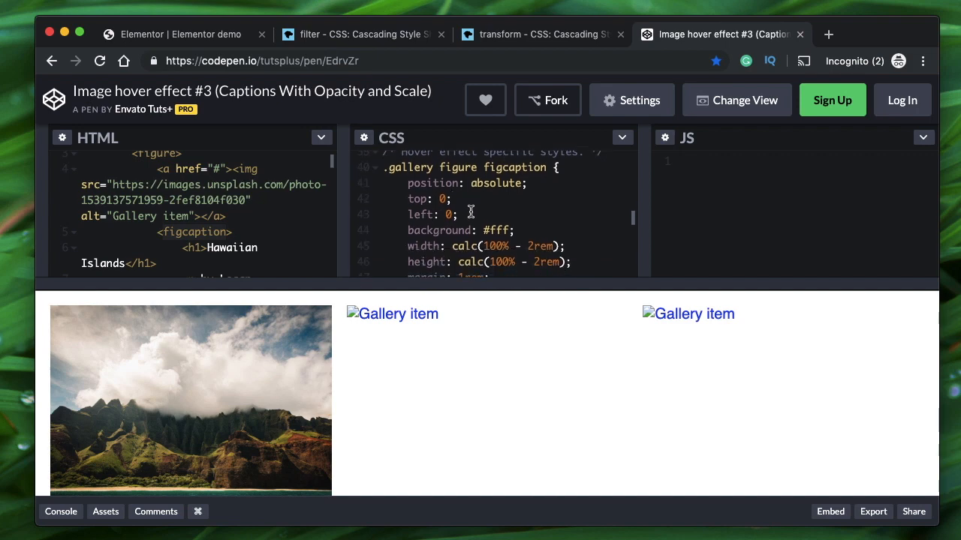
scroll(530, 230, down, 1)
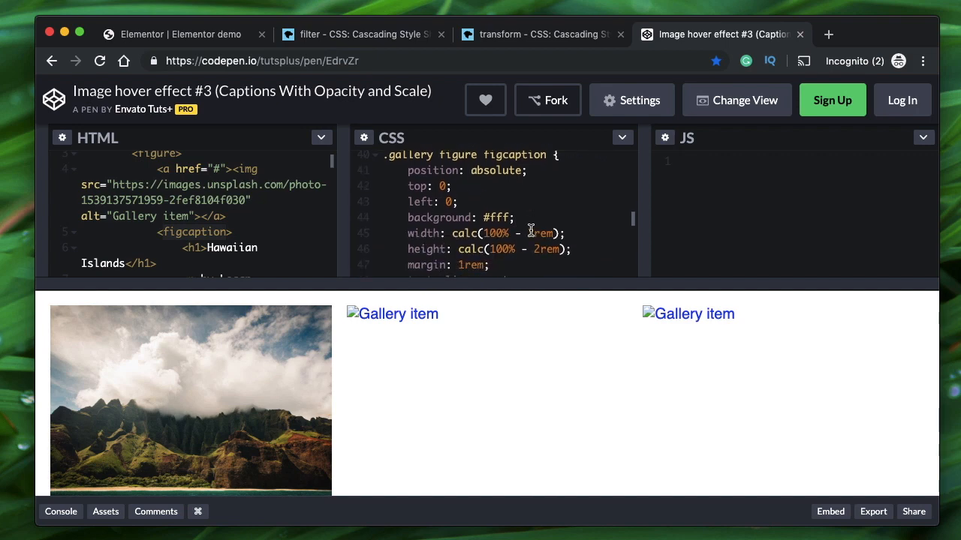
Step: Examine the figcaption rule's background, width and height properties and compare them with the caption overlay in the preview
double_click(432, 217)
mouse_move(265, 369)
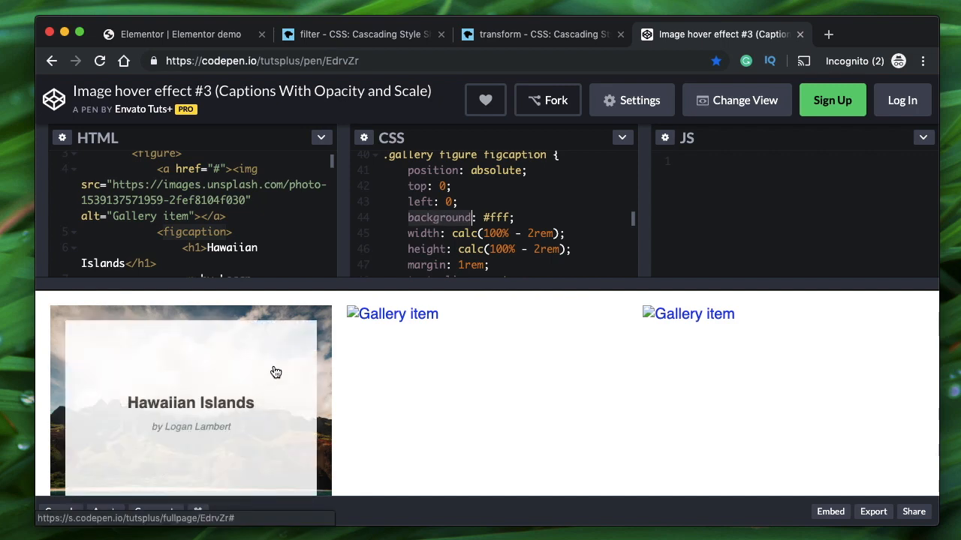
click(509, 217)
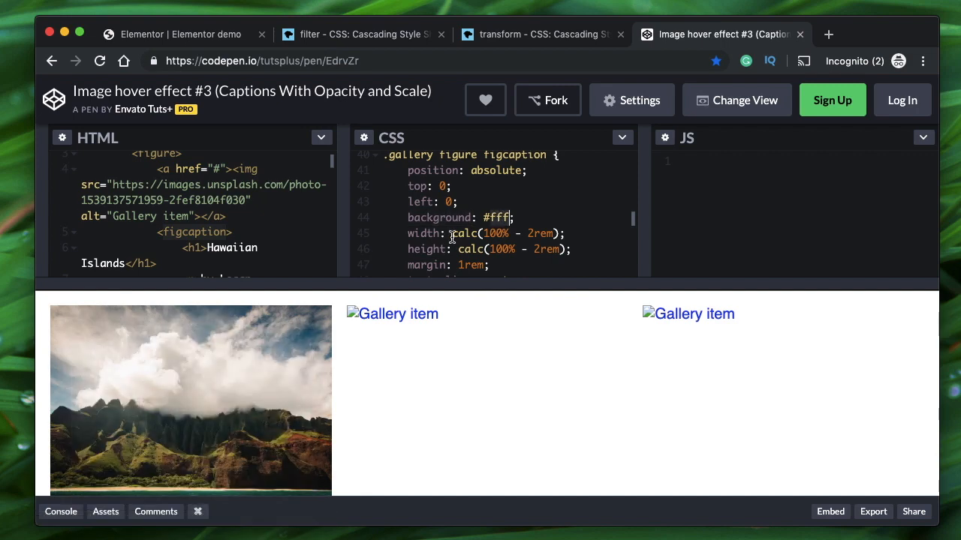
double_click(428, 233)
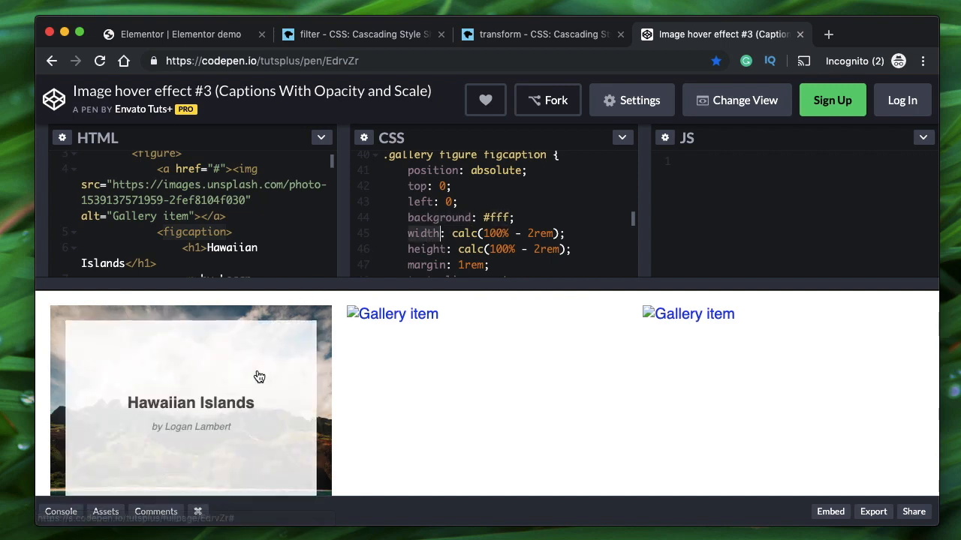
double_click(501, 233)
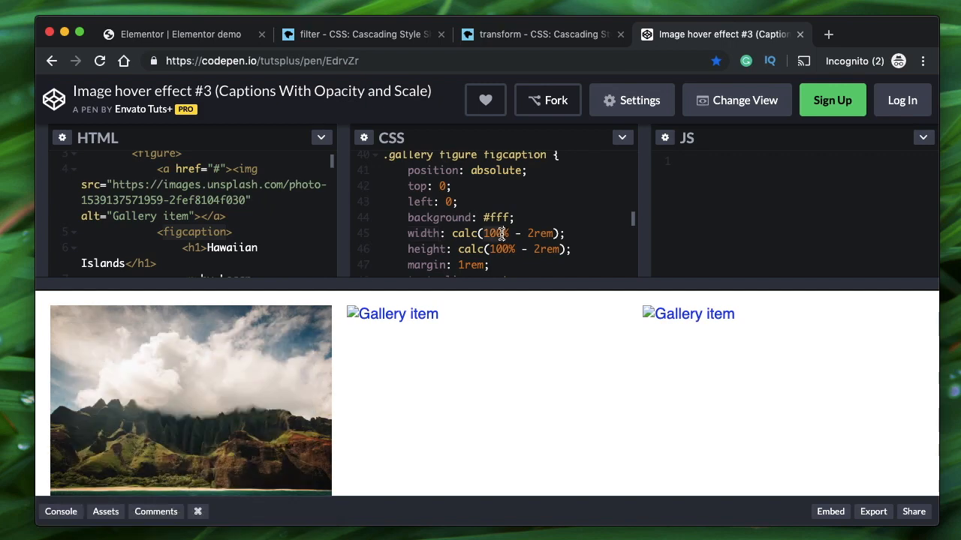
double_click(539, 233)
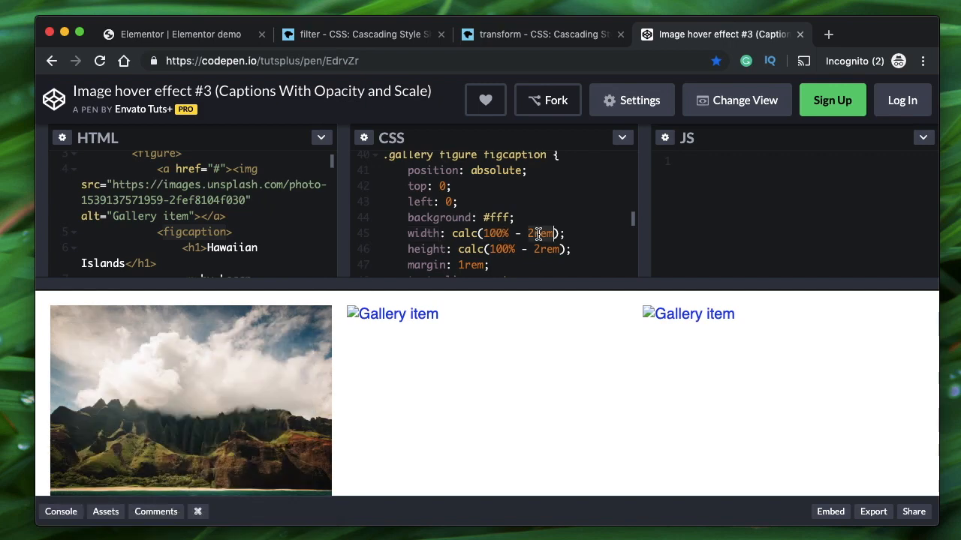
double_click(425, 233)
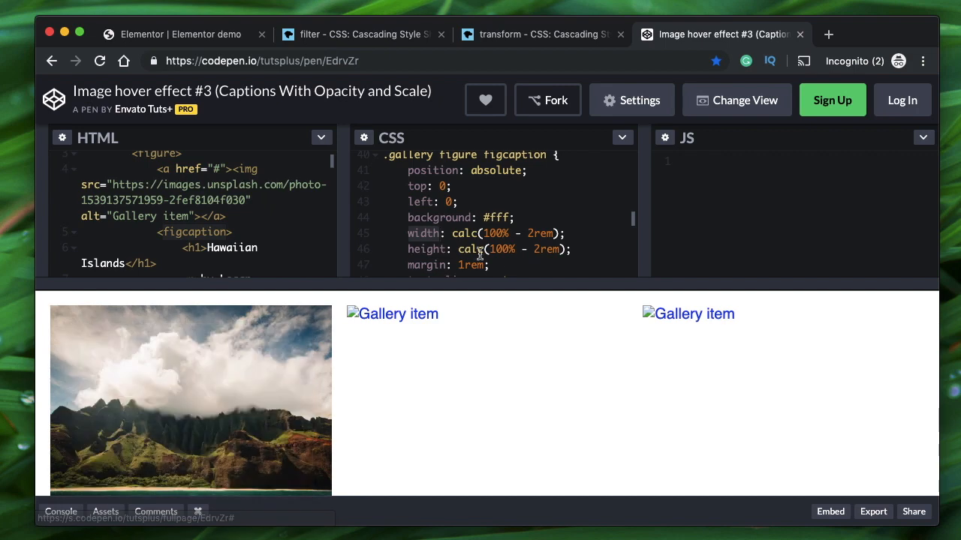
scroll(531, 196, down, 1)
double_click(491, 202)
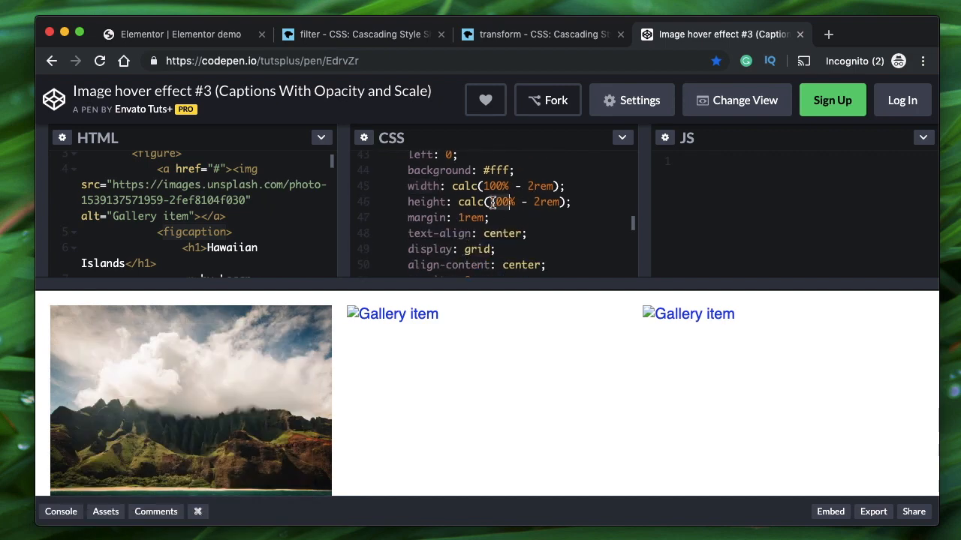
double_click(491, 186)
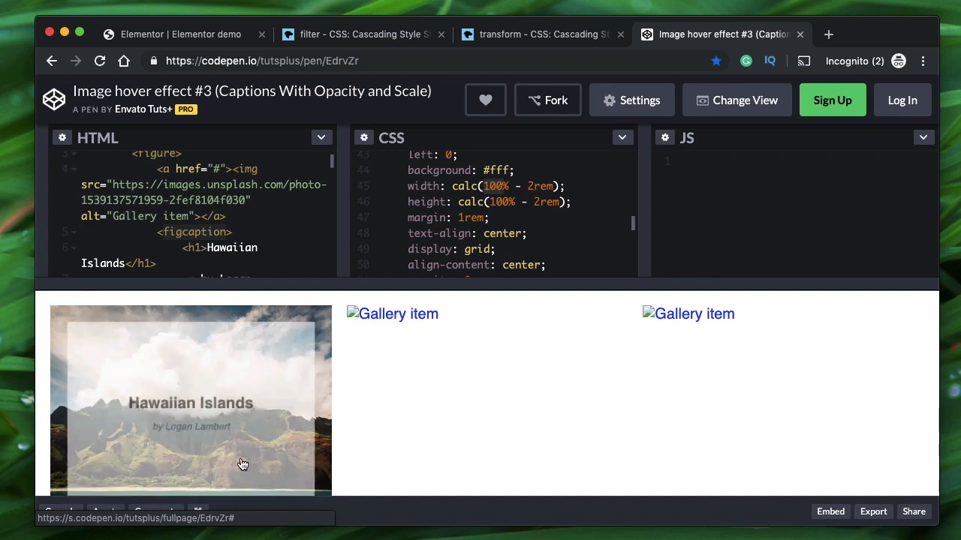
Step: Examine the figcaption rule's margin, text-align, display and align-content properties against the caption placement in the preview
double_click(472, 218)
click(495, 234)
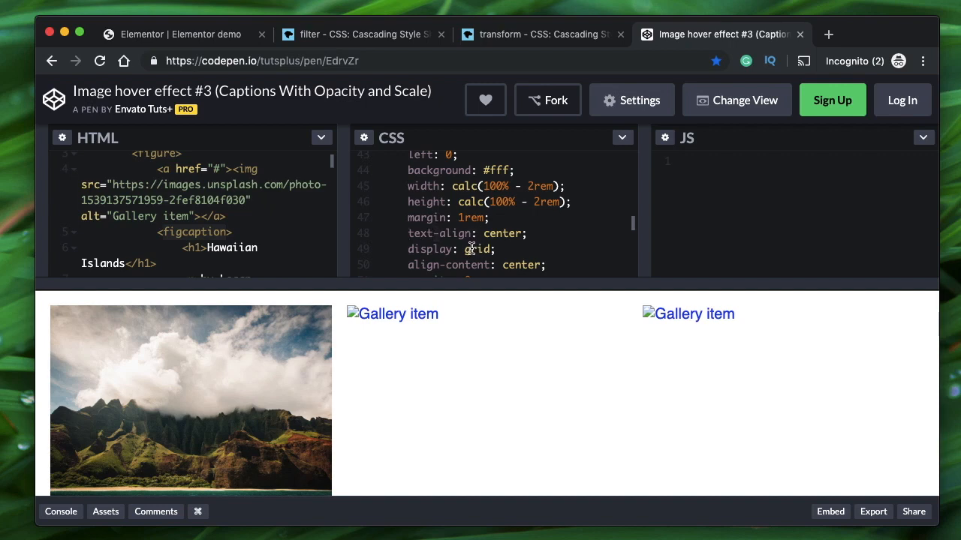
double_click(469, 248)
scroll(445, 232, down, 1)
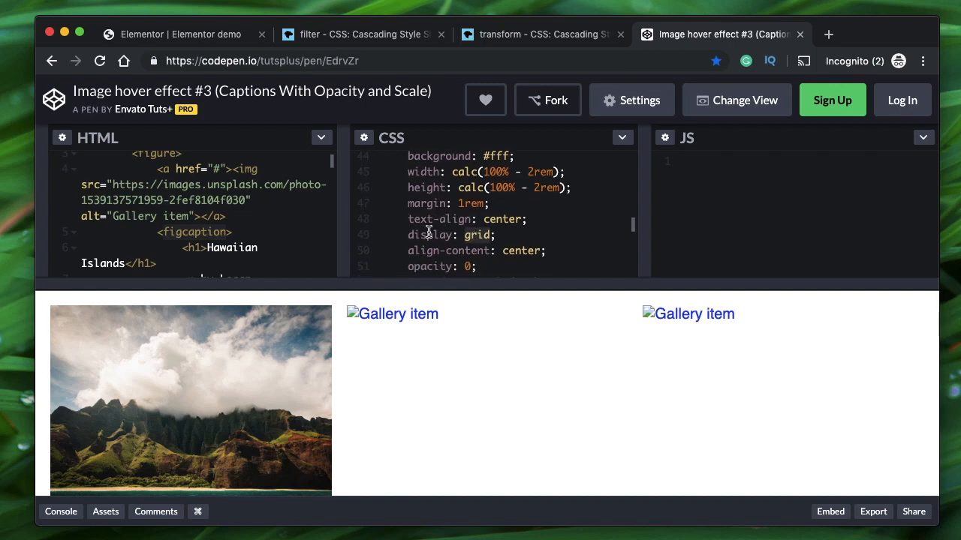
scroll(472, 217, up, 5)
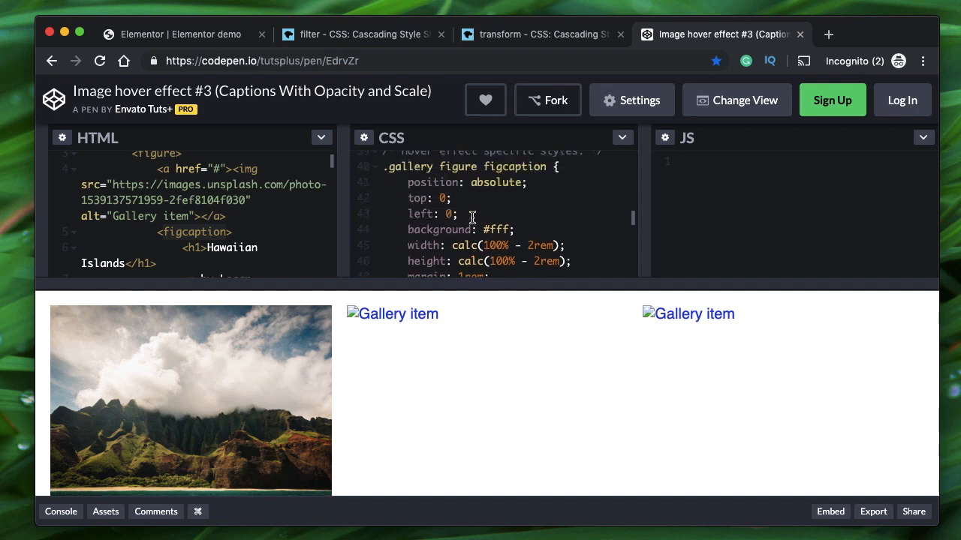
scroll(456, 224, down, 7)
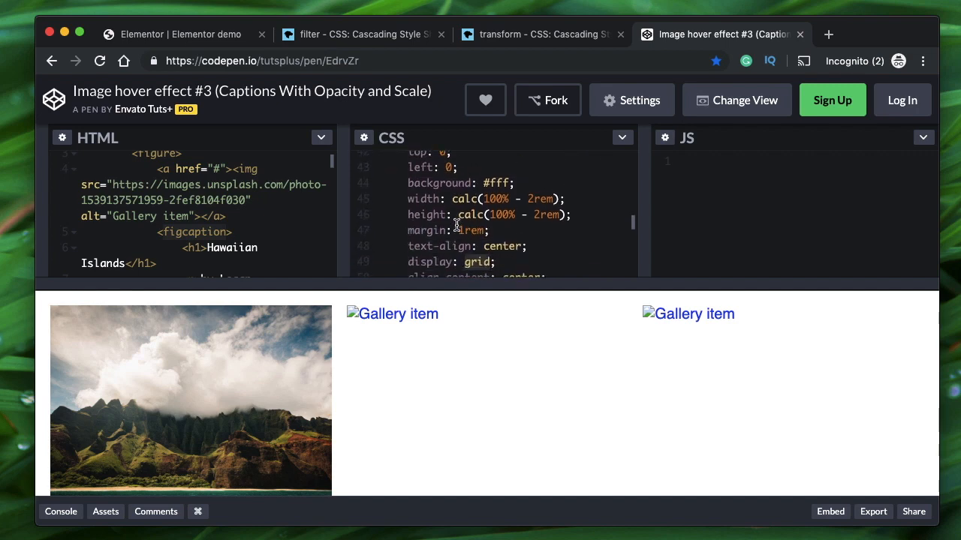
double_click(513, 224)
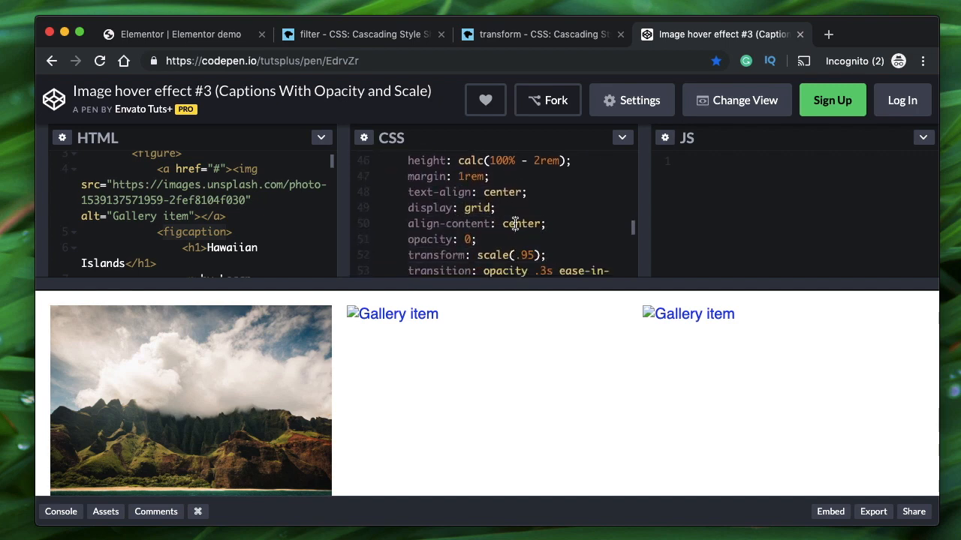
mouse_move(180, 359)
scroll(184, 358, down, 1)
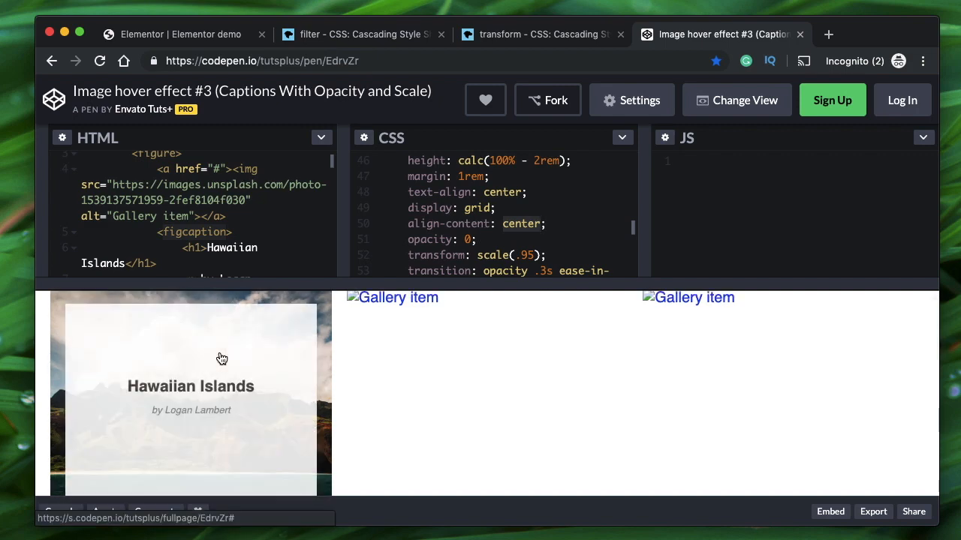
click(491, 210)
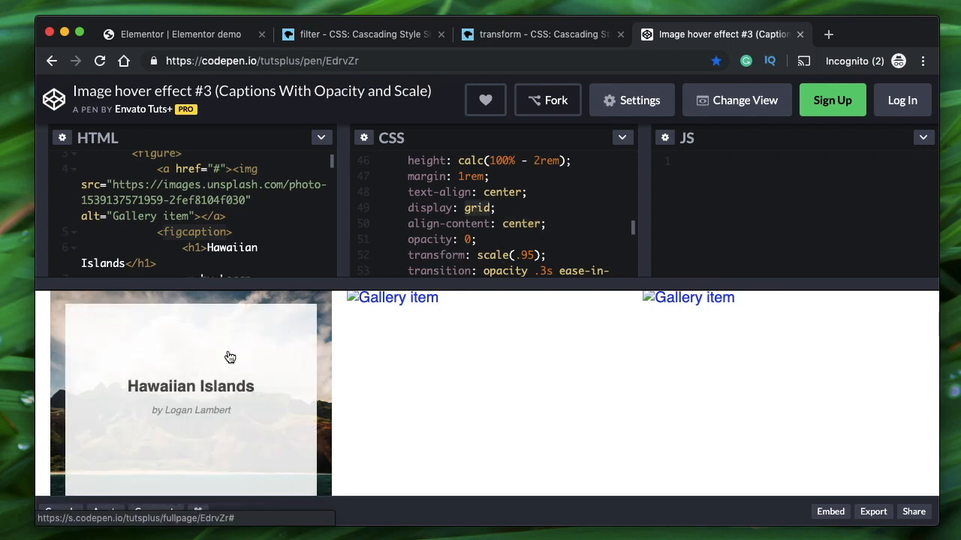
double_click(519, 223)
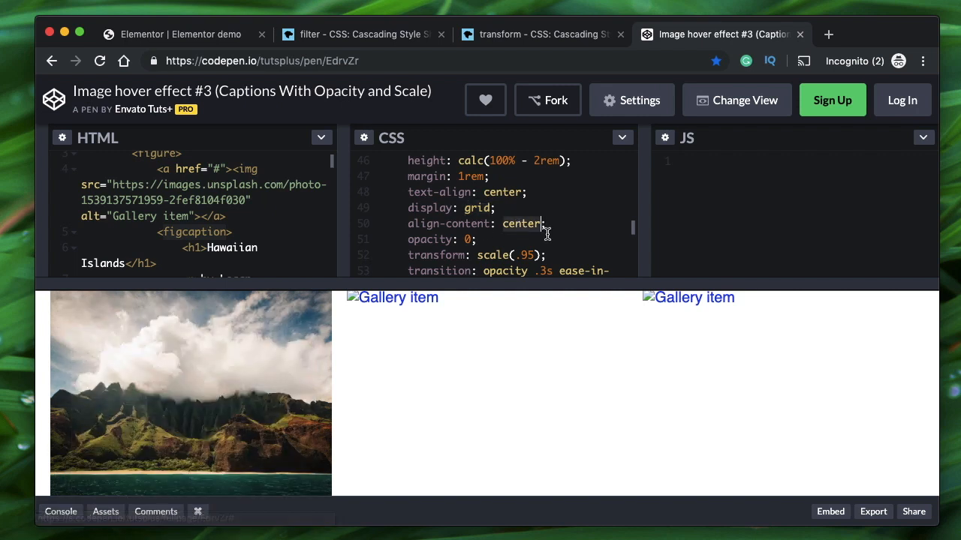
Step: Copy the pen's hover effect CSS, from the .gallery figure figcaption rule through the final .gallery figure:hover figcaption rule
scroll(546, 225, down, 3)
scroll(466, 235, down, 5)
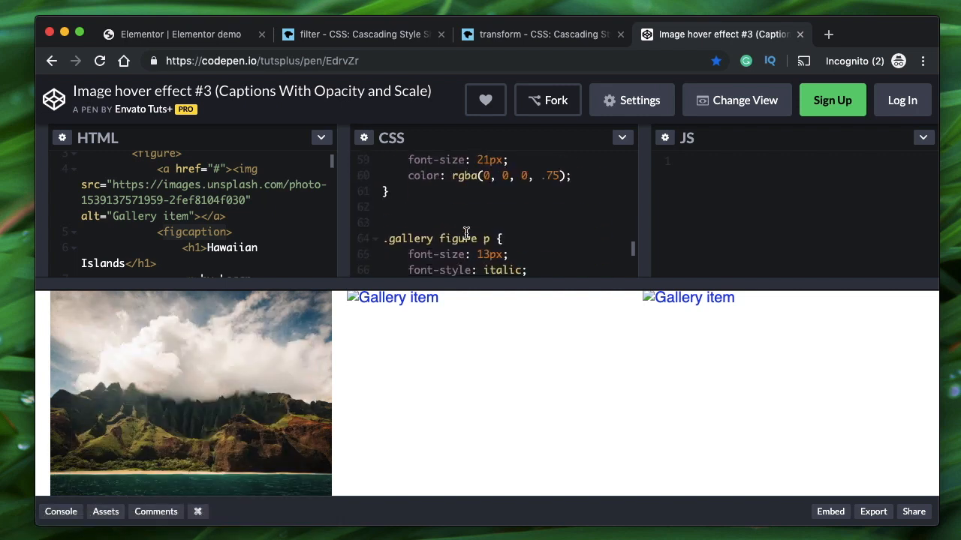
scroll(468, 234, up, 3)
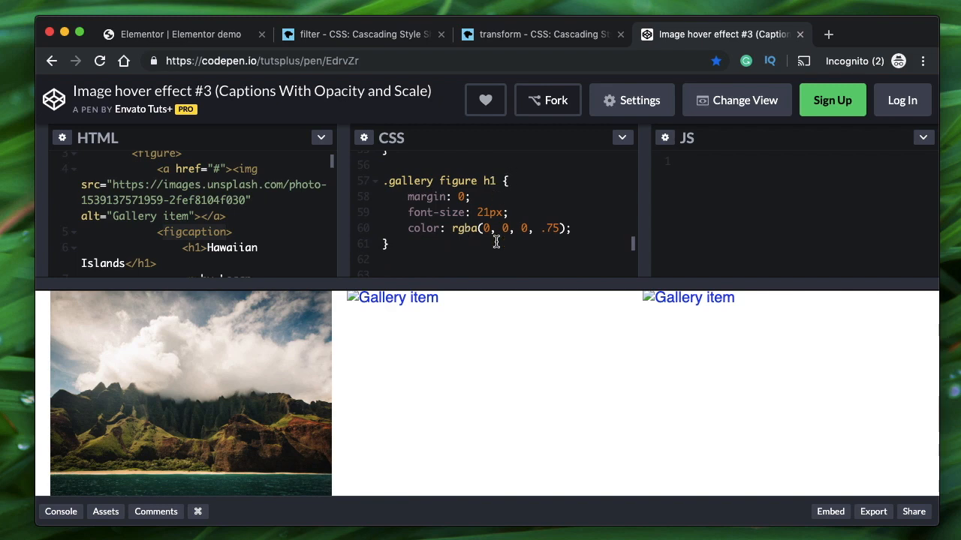
scroll(496, 241, down, 5)
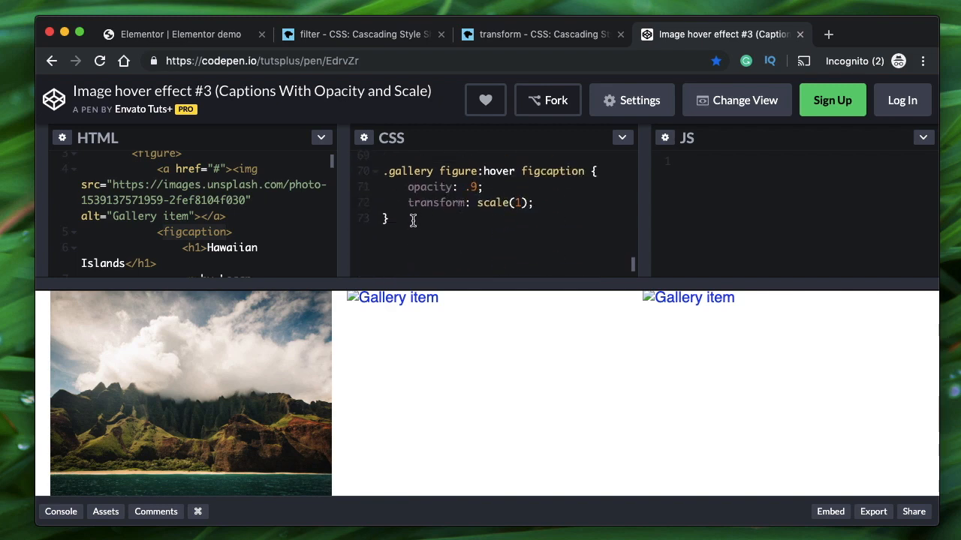
scroll(477, 232, up, 10)
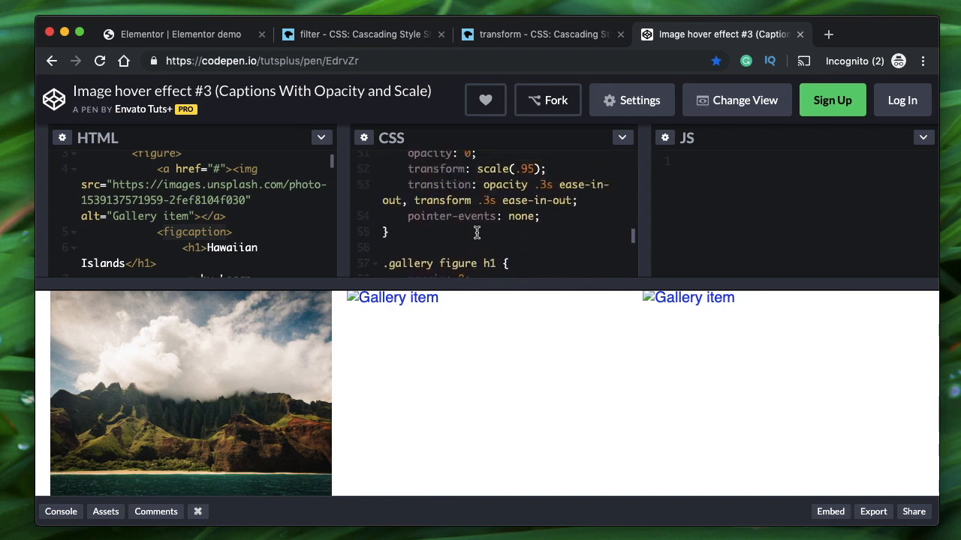
scroll(476, 233, up, 2)
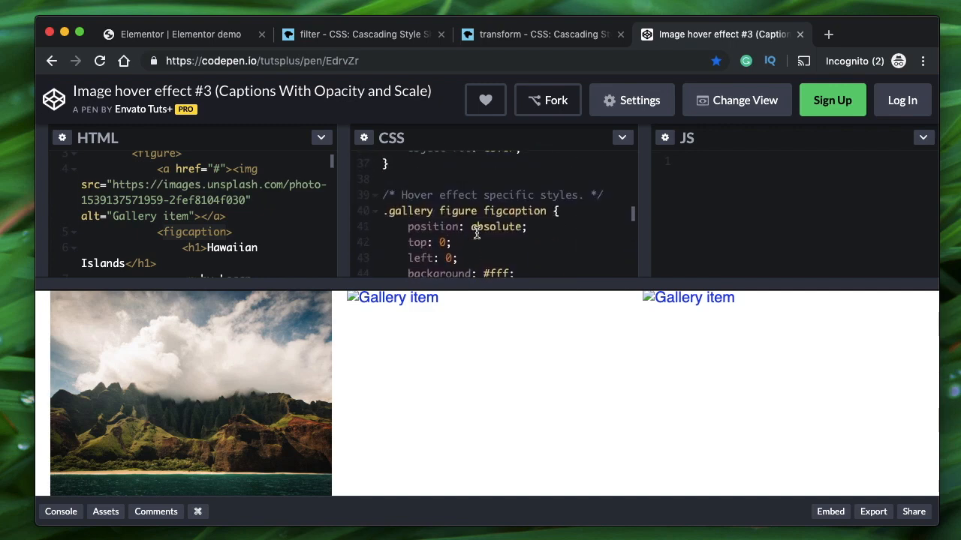
shift+click(383, 216)
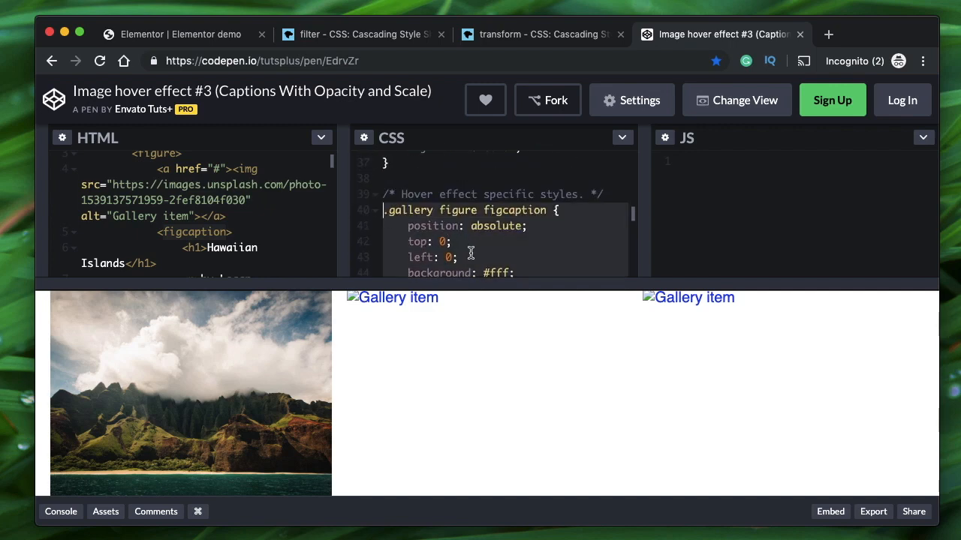
Step: Switch to the Elementor demo page and paste the copied hover CSS into the Custom CSS of the image captioned "Hello beautiful"
click(193, 35)
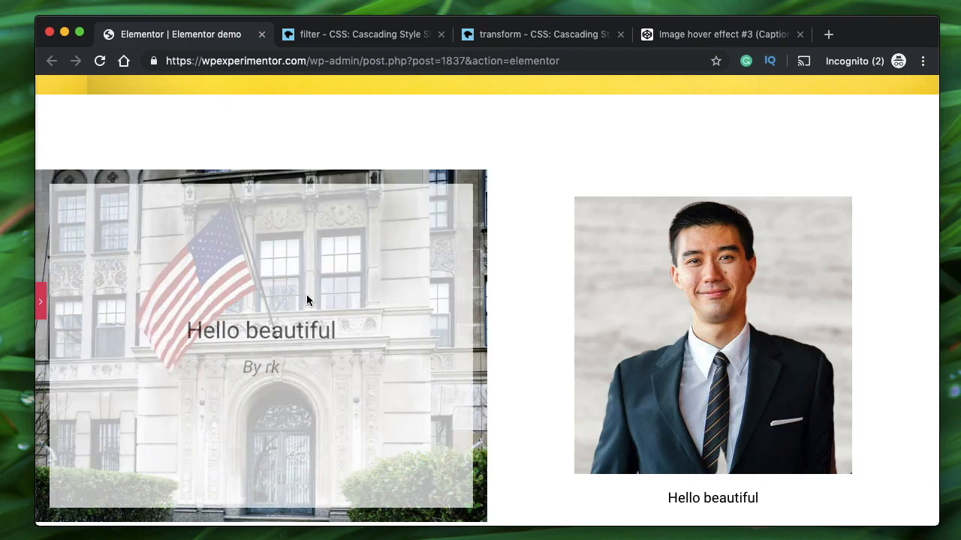
click(43, 306)
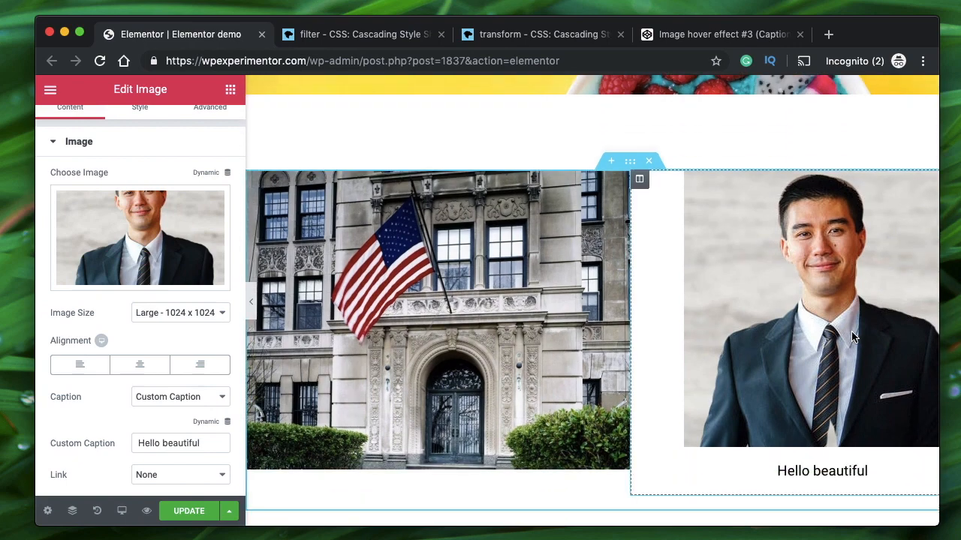
click(640, 185)
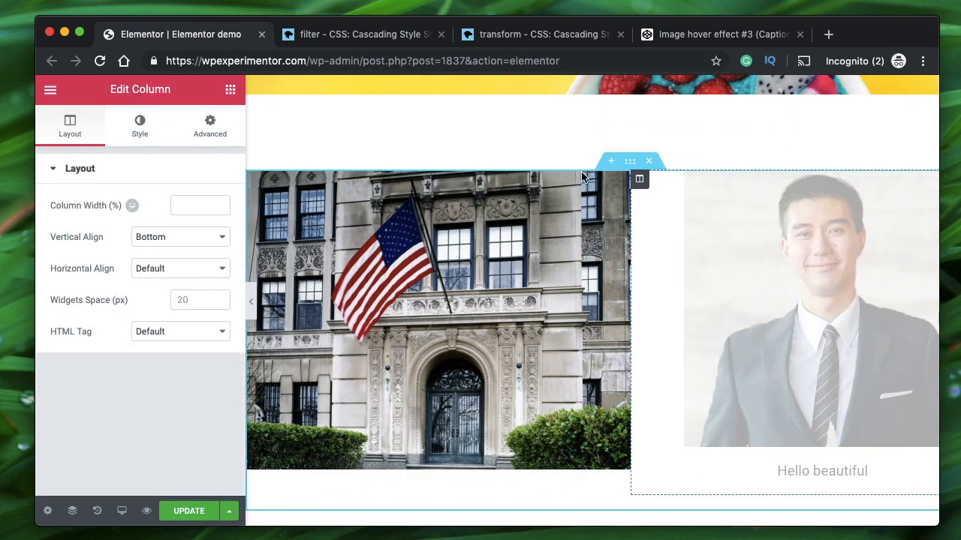
click(138, 131)
click(853, 283)
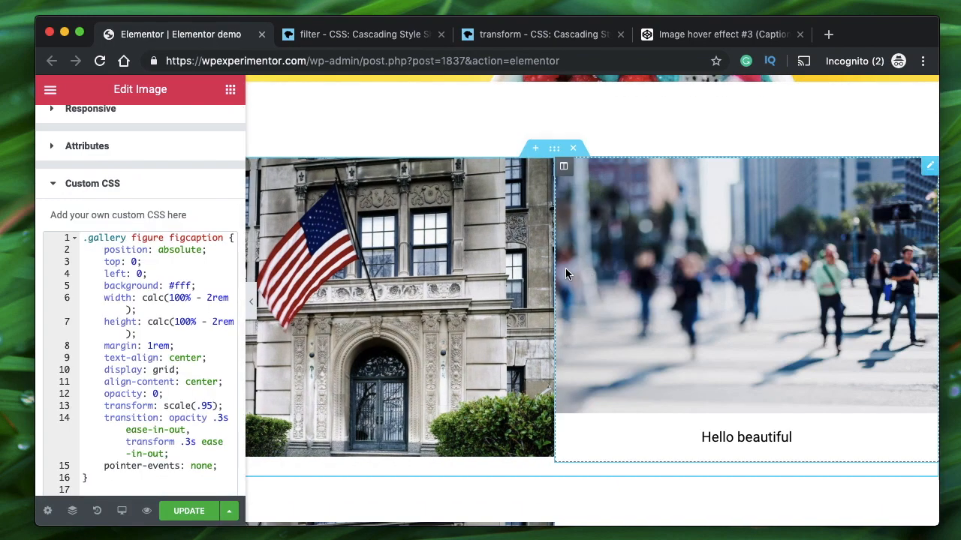
scroll(129, 255, down, 5)
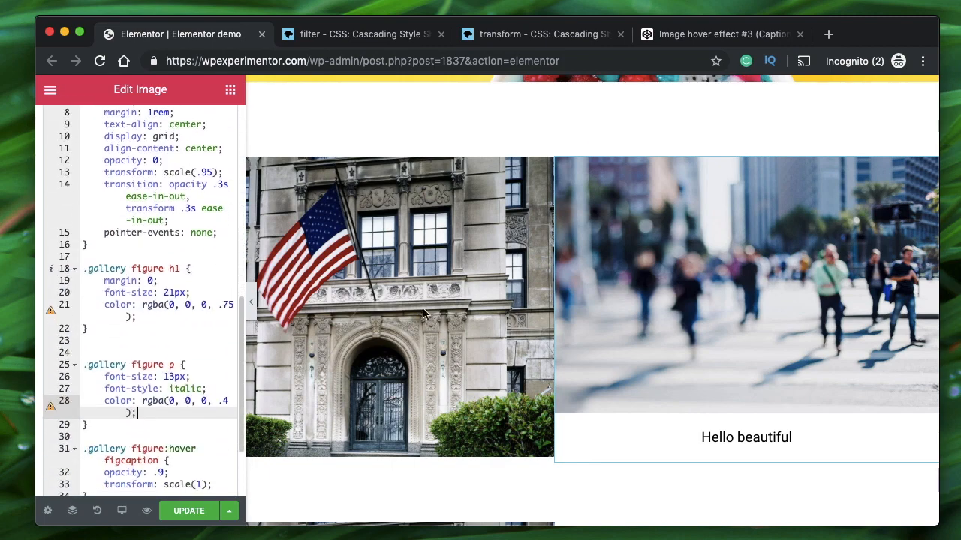
Step: Replace .gallery with selector in the first figure figcaption rule of the image's Custom CSS
scroll(155, 263, up, 5)
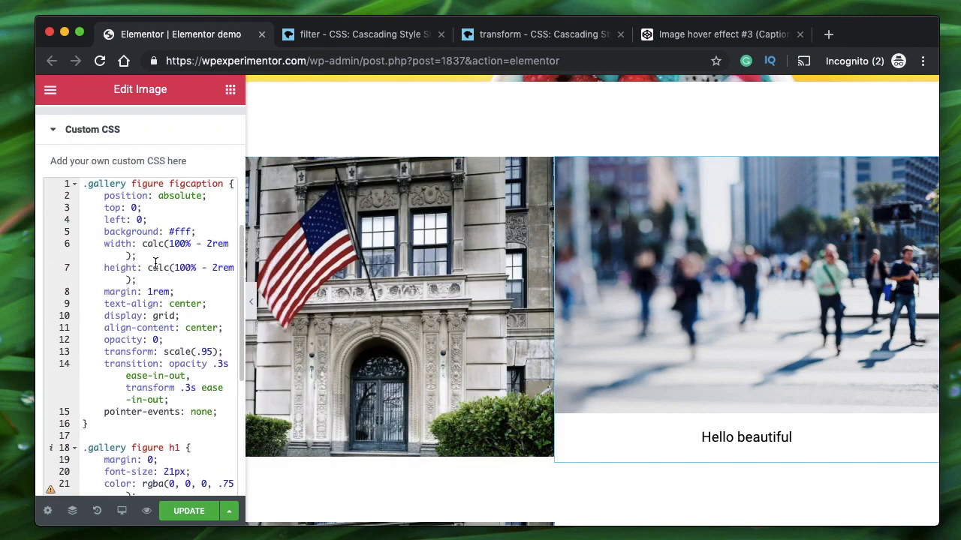
scroll(155, 300, down, 2)
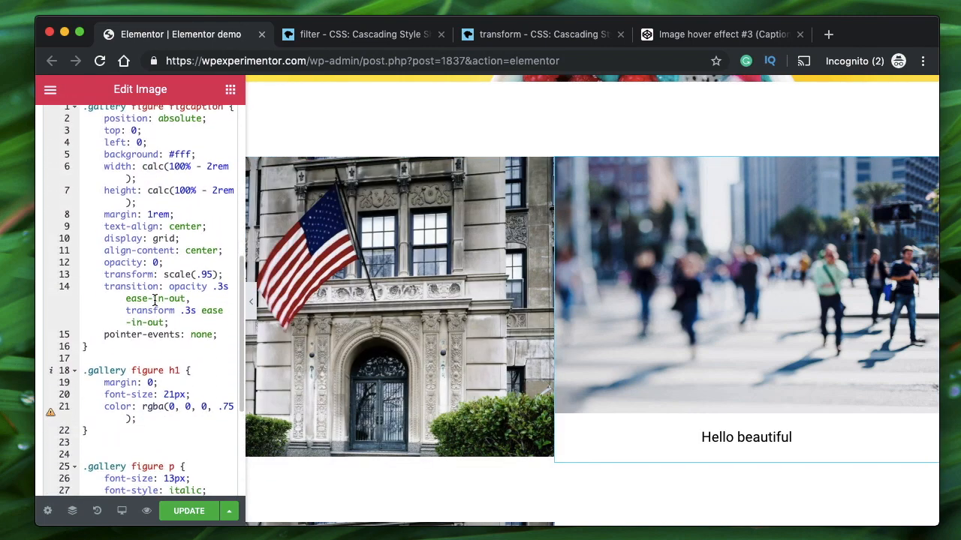
scroll(155, 294, up, 4)
click(126, 240)
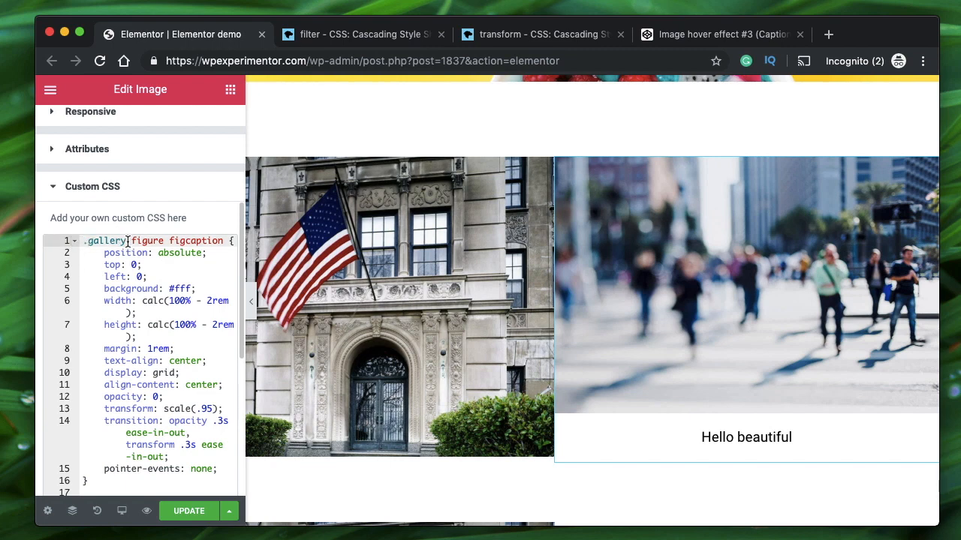
key(BackSpace)
key(BackSpace)
key(BackSpace)
key(BackSpace)
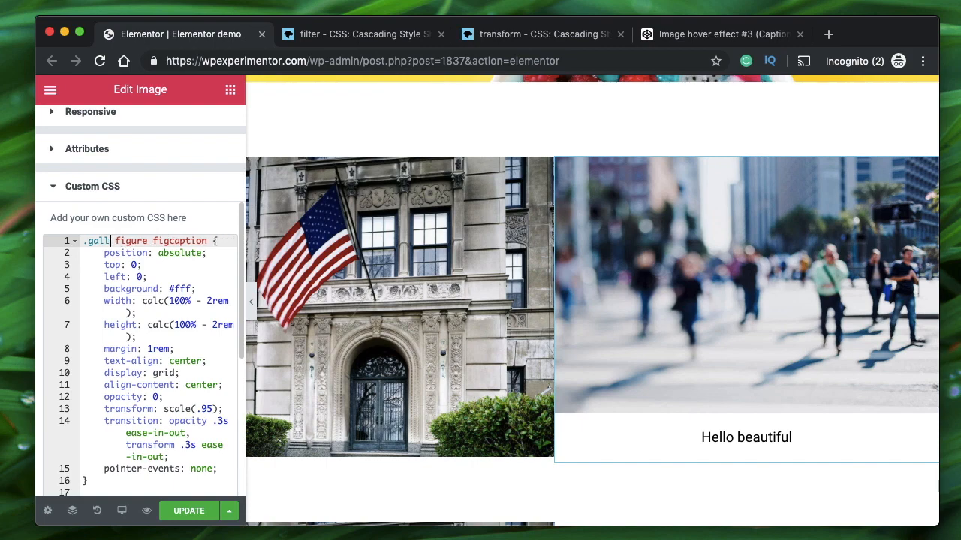
key(BackSpace)
key(BackSpace)
key(BackSpace)
key(BackSpace)
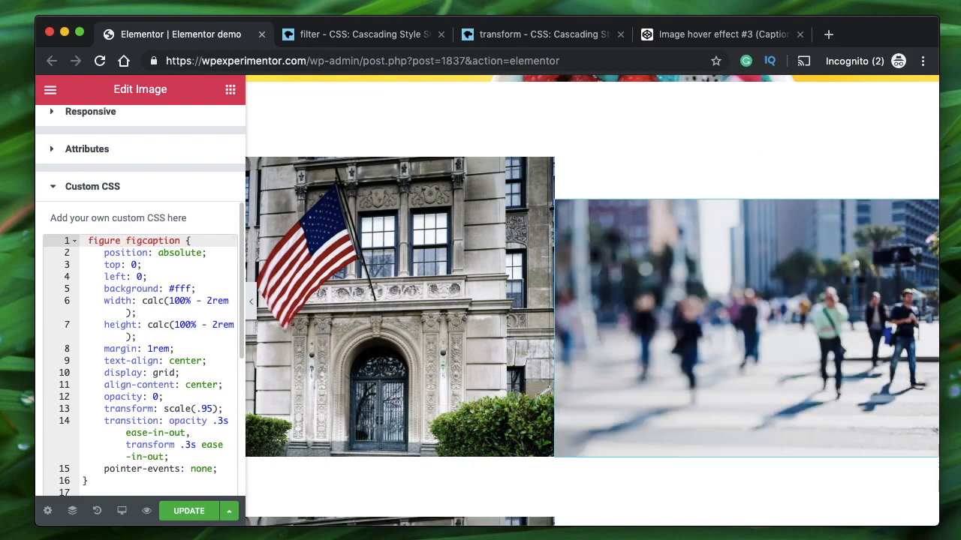
text(selector)
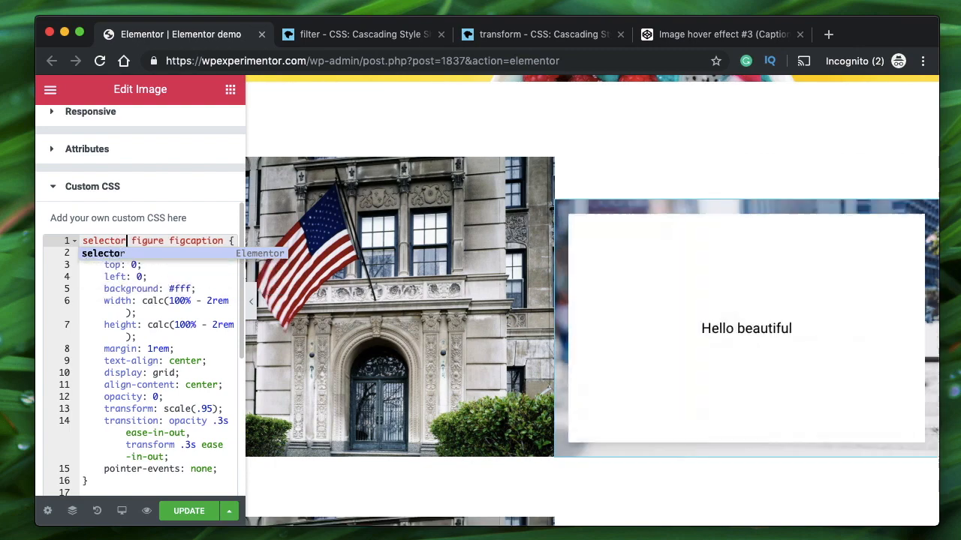
Step: Replace .gallery with selector in the figure:hover figcaption rule at the end of the Custom CSS
scroll(172, 297, down, 1)
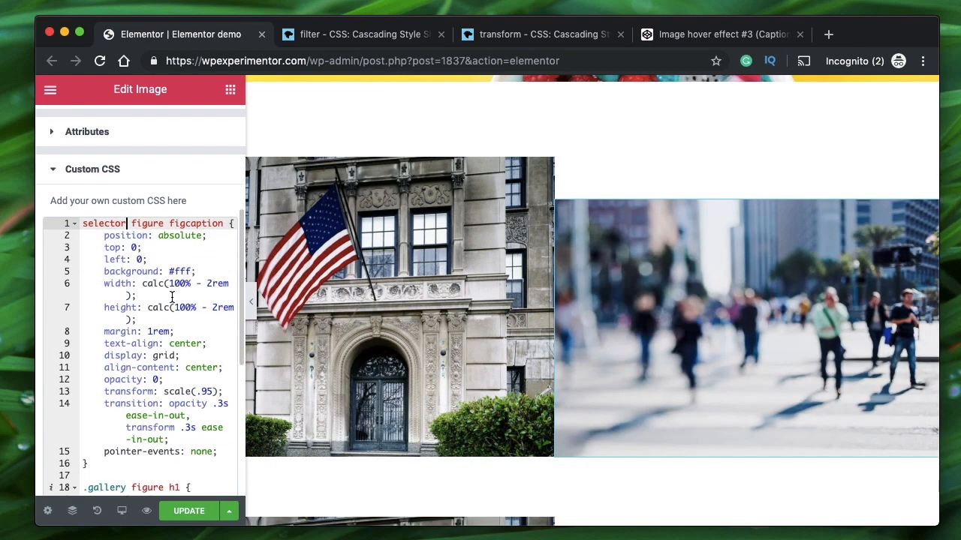
scroll(152, 258, down, 5)
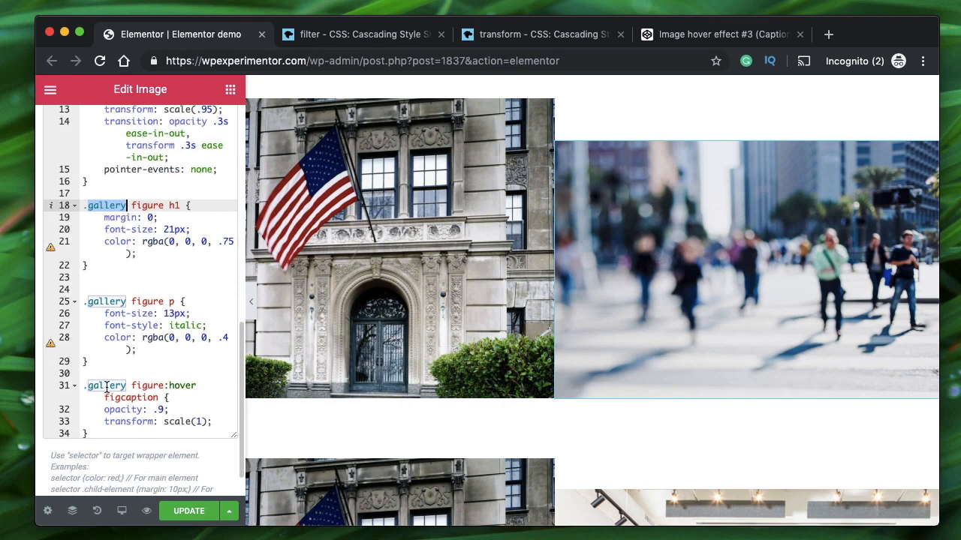
double_click(107, 385)
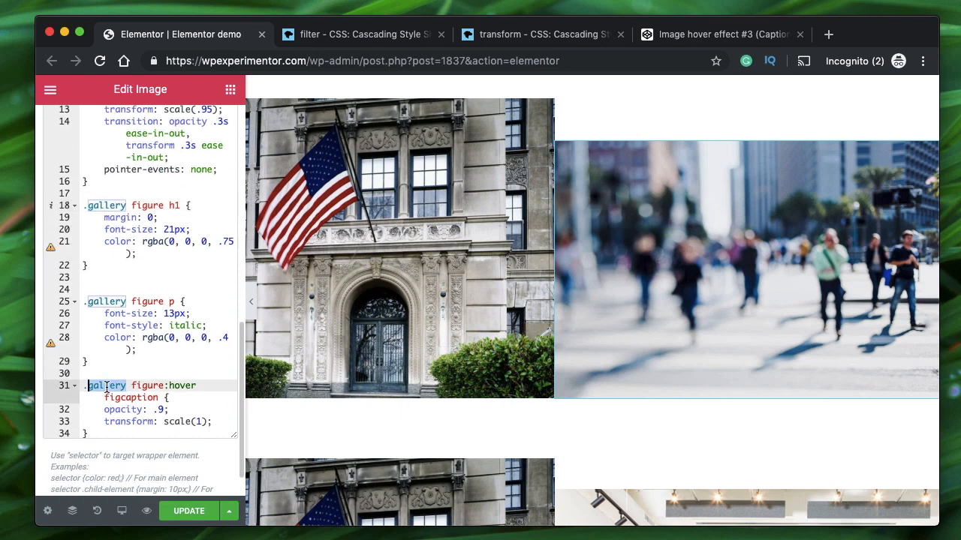
key(BackSpace)
key(BackSpace)
key(Delete)
text(selecotr)
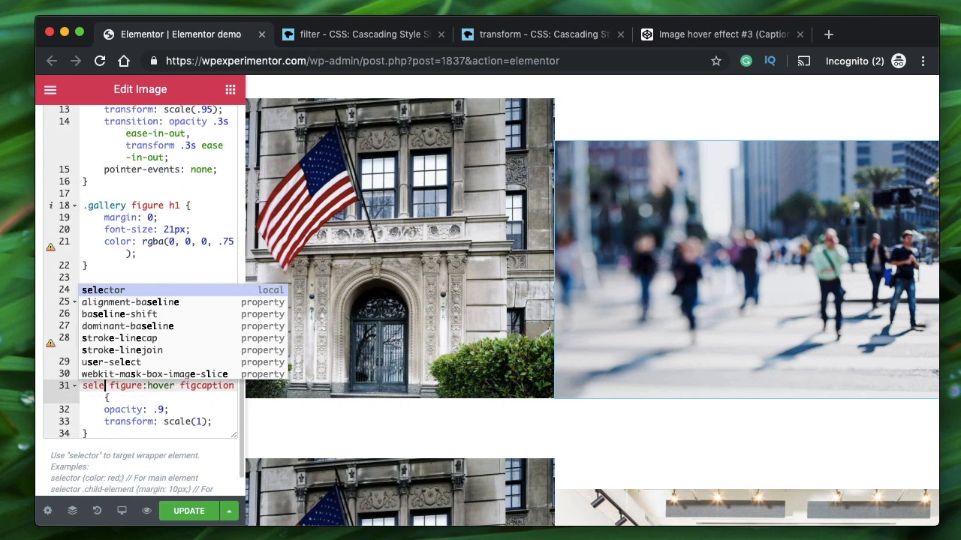
key(BackSpace)
key(BackSpace)
key(BackSpace)
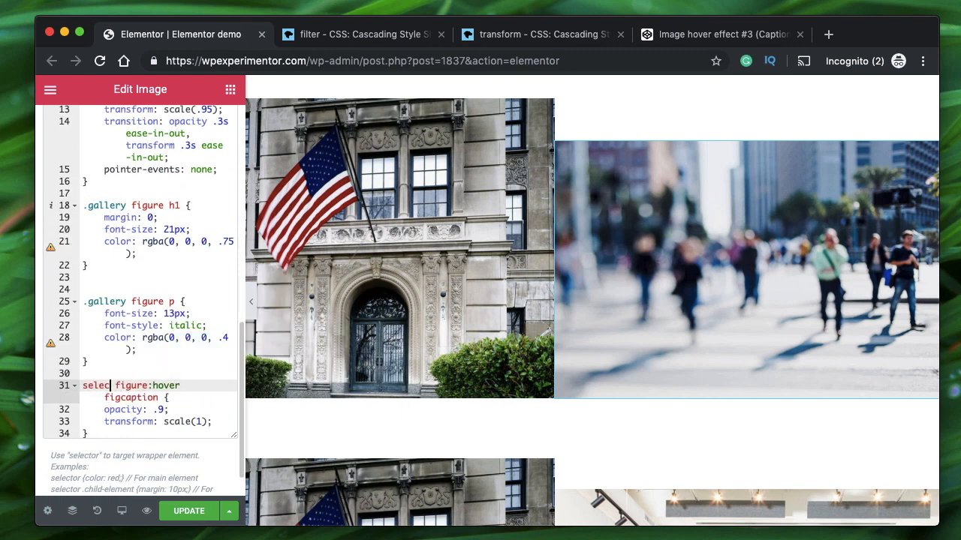
text(tor)
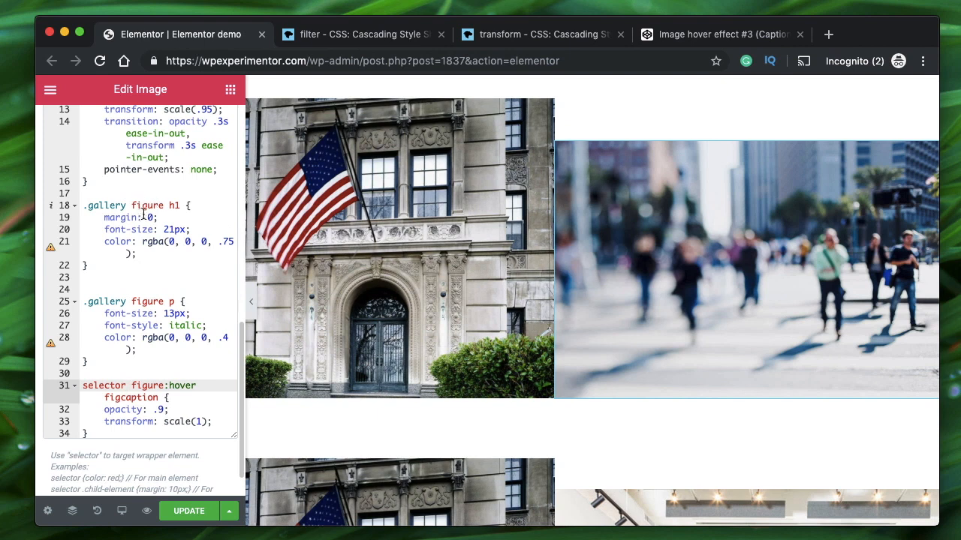
Step: Examine the .gallery, figure and h1 parts of the heading rule's selector and the p in the paragraph rule's selector
double_click(116, 205)
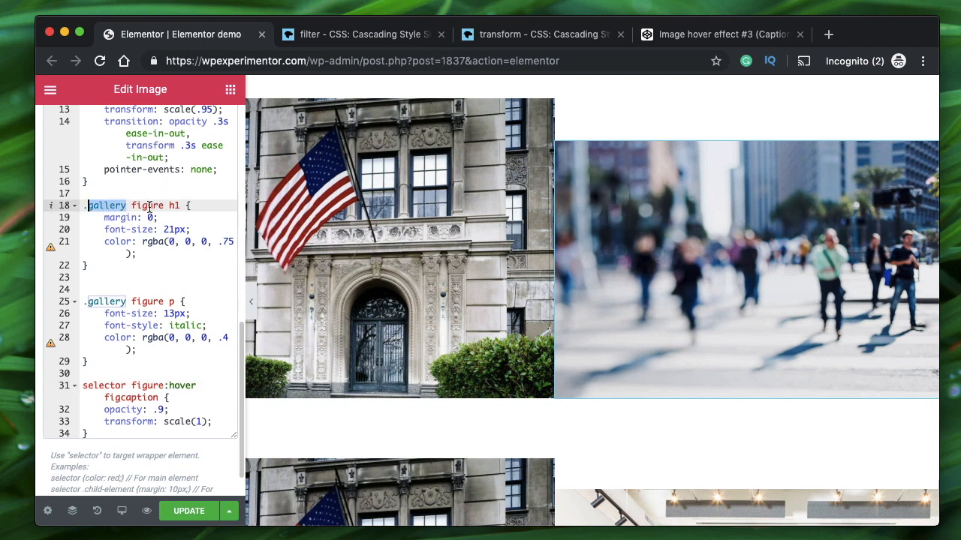
double_click(149, 206)
click(174, 206)
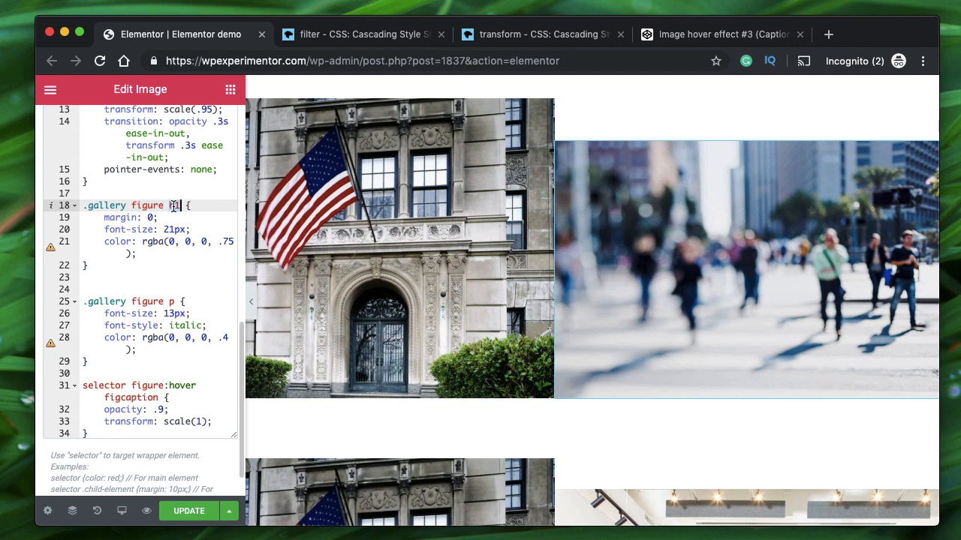
double_click(100, 206)
click(101, 206)
double_click(101, 205)
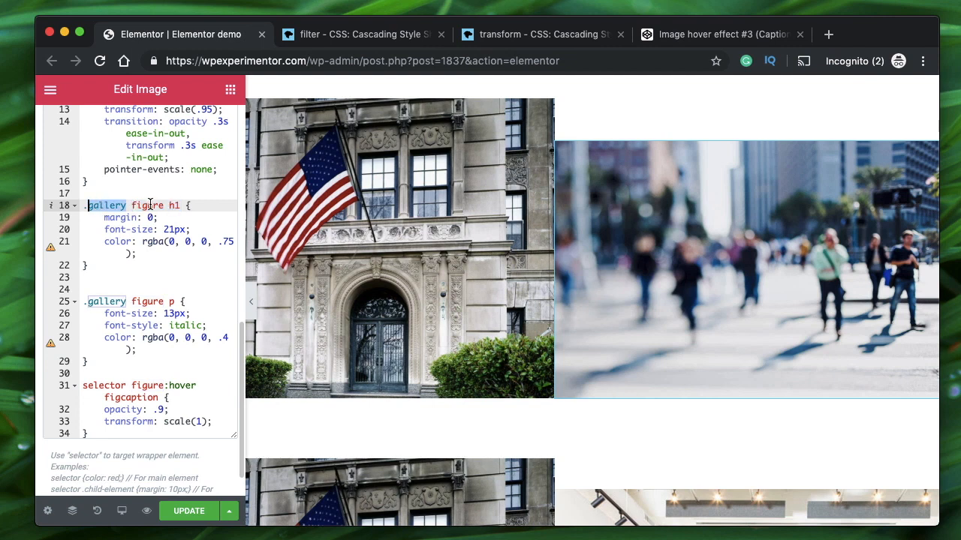
double_click(148, 206)
click(172, 207)
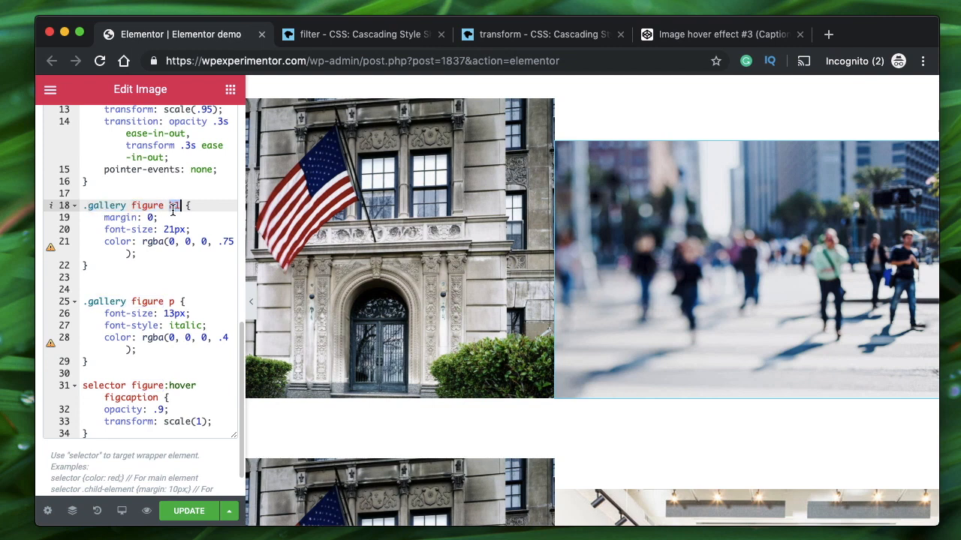
click(170, 301)
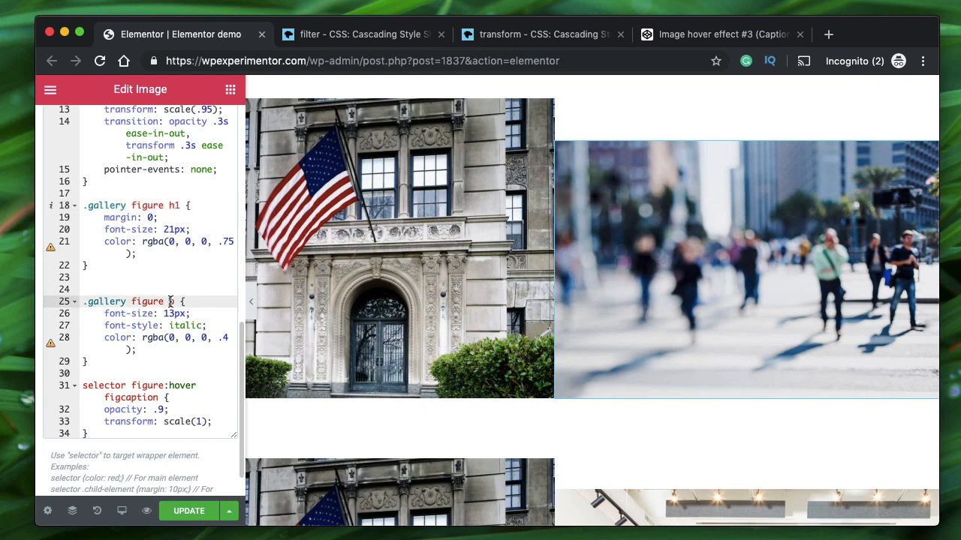
Step: Rewrite the .gallery figure h1 rule's selector as selector figure figcaption
double_click(148, 206)
click(172, 207)
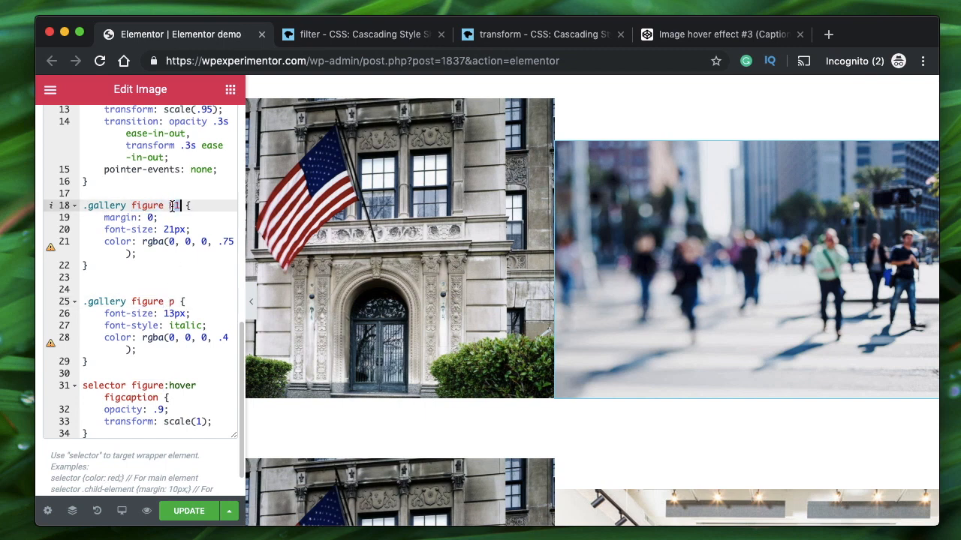
text(fi)
text(g)
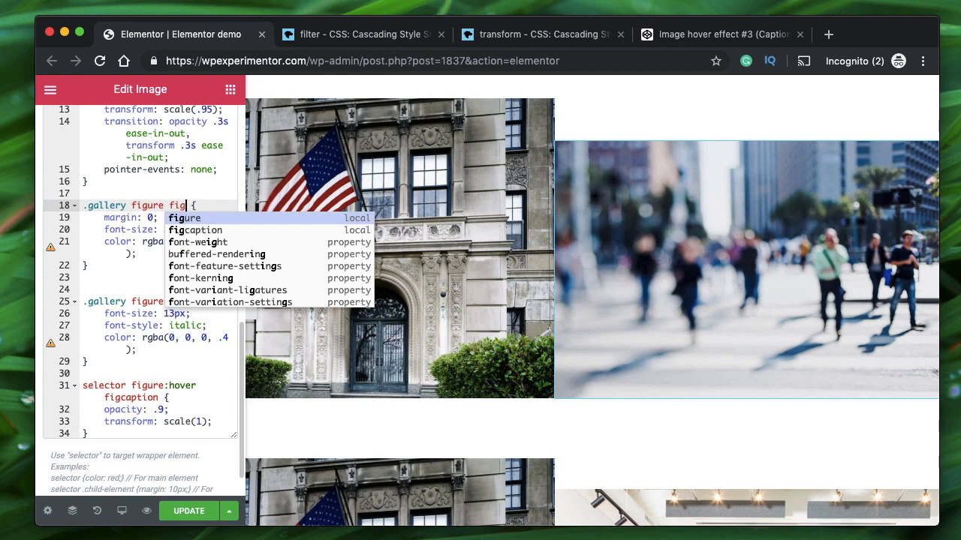
key(Down)
key(Return)
double_click(110, 205)
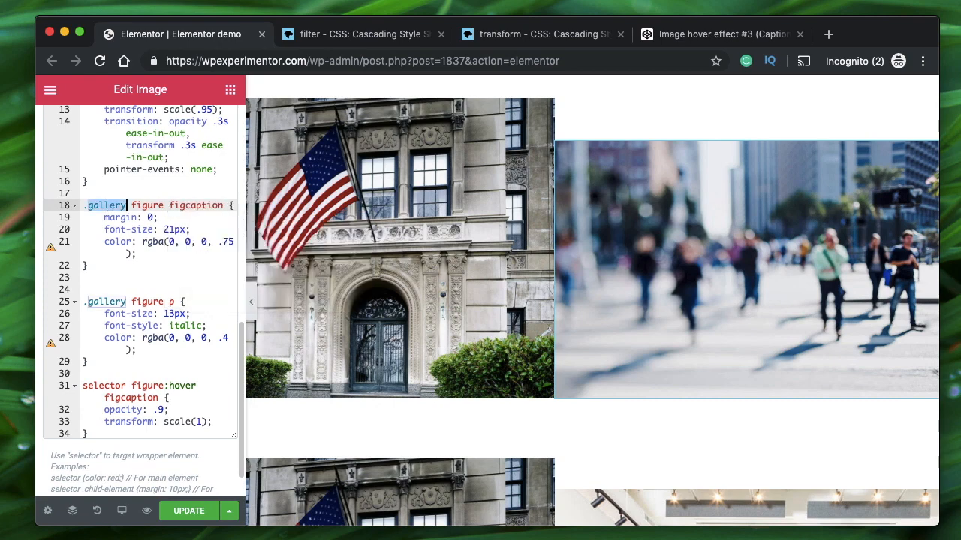
key(BackSpace)
key(BackSpace)
text(se)
key(Return)
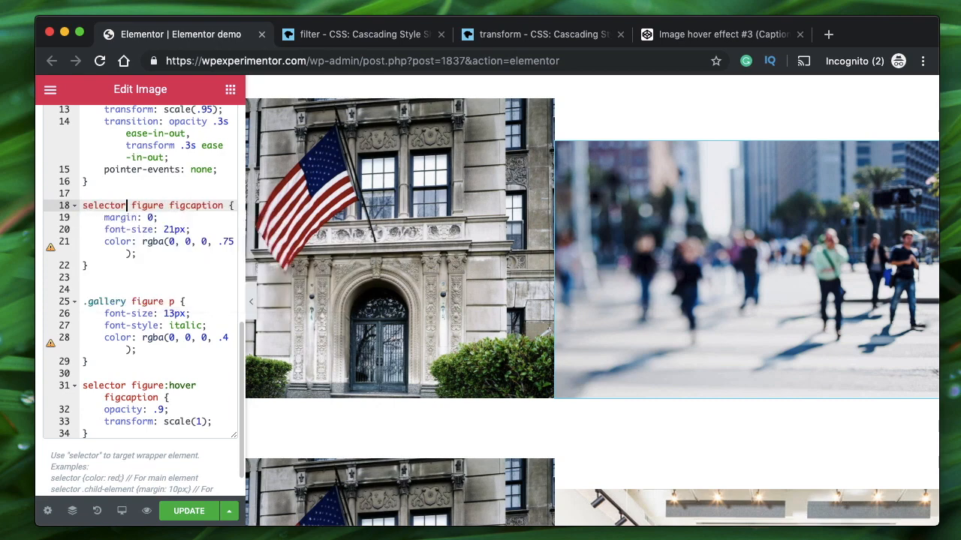
mouse_move(732, 246)
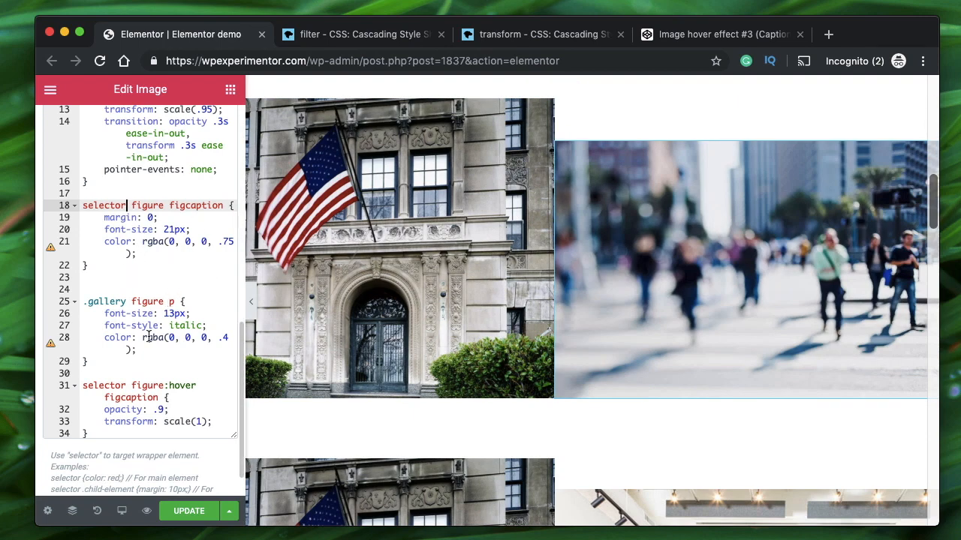
Step: Move the font-size, font-style and color declarations from the .gallery figure p rule into the second figcaption rule, replacing its contents, and indent them
click(102, 314)
shift+click(138, 350)
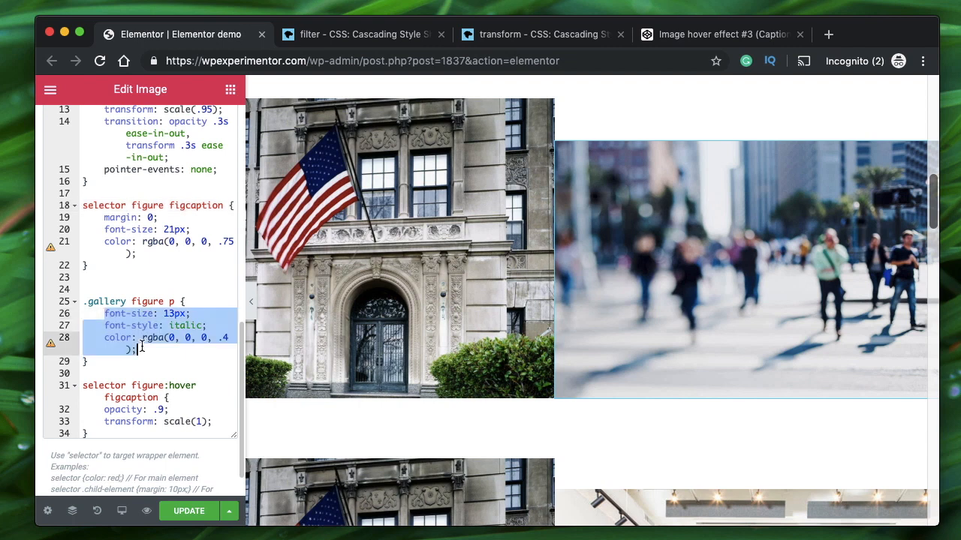
key(super+x)
click(102, 218)
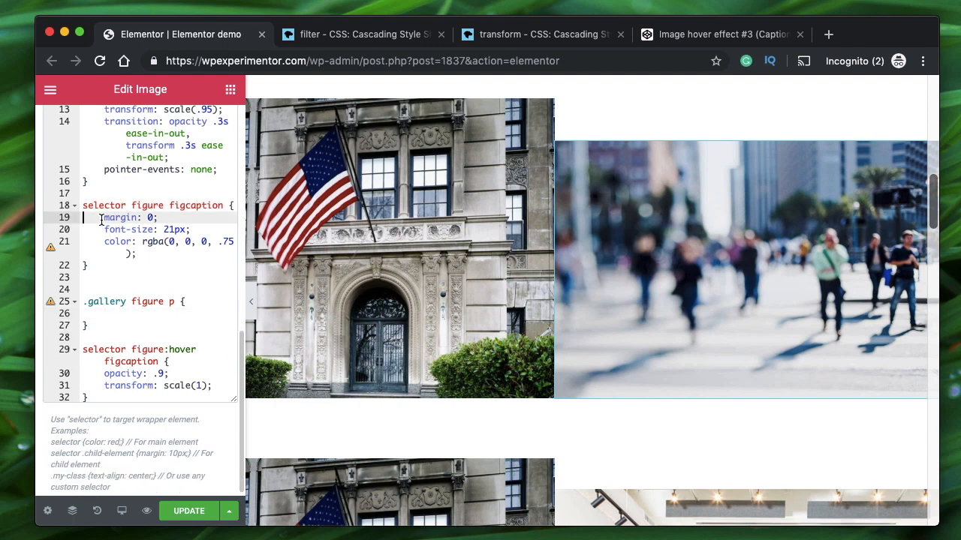
shift+click(145, 254)
key(super+v)
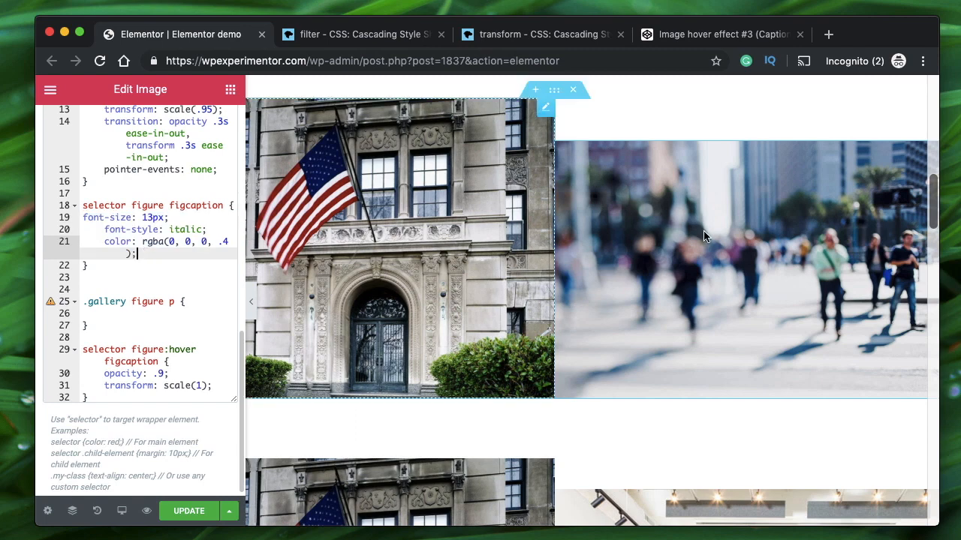
mouse_move(705, 237)
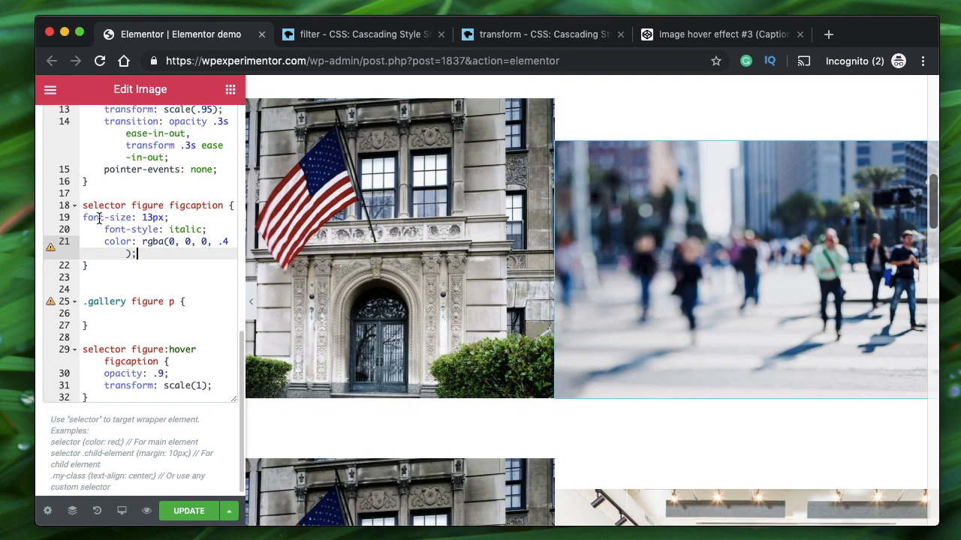
click(86, 216)
key(Tab)
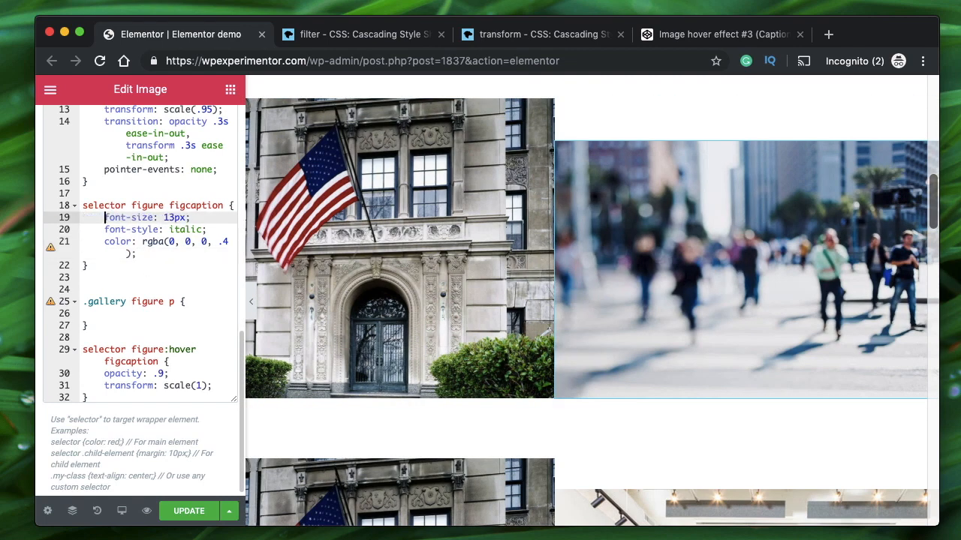
Step: Remove the italic font-style declaration from the second figcaption rule and set its font-size to 21px
double_click(182, 230)
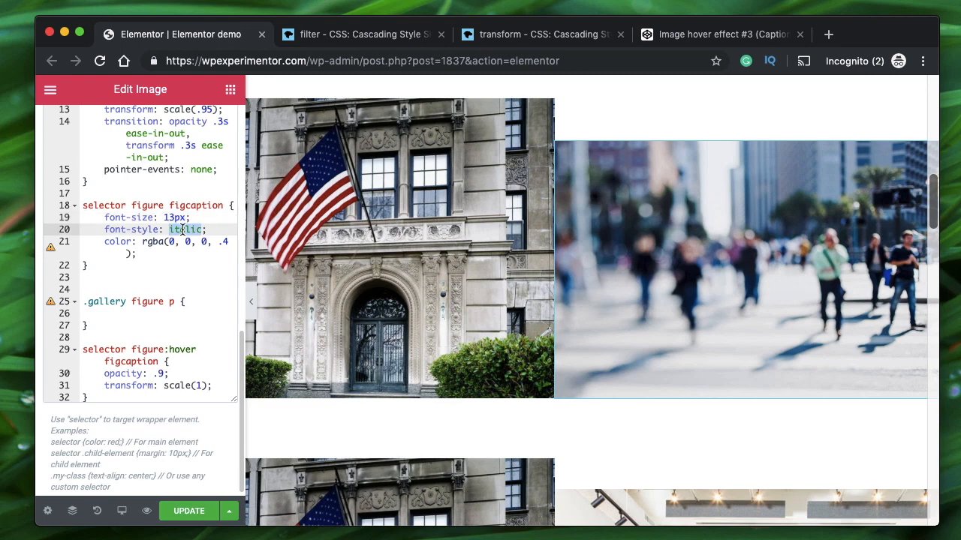
triple_click(183, 229)
key(BackSpace)
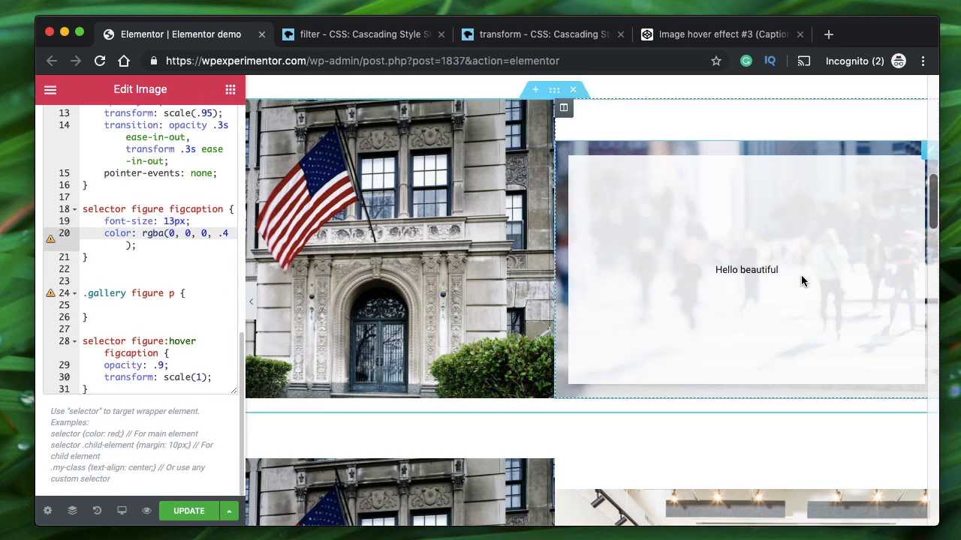
click(174, 222)
key(BackSpace)
key(BackSpace)
text(21)
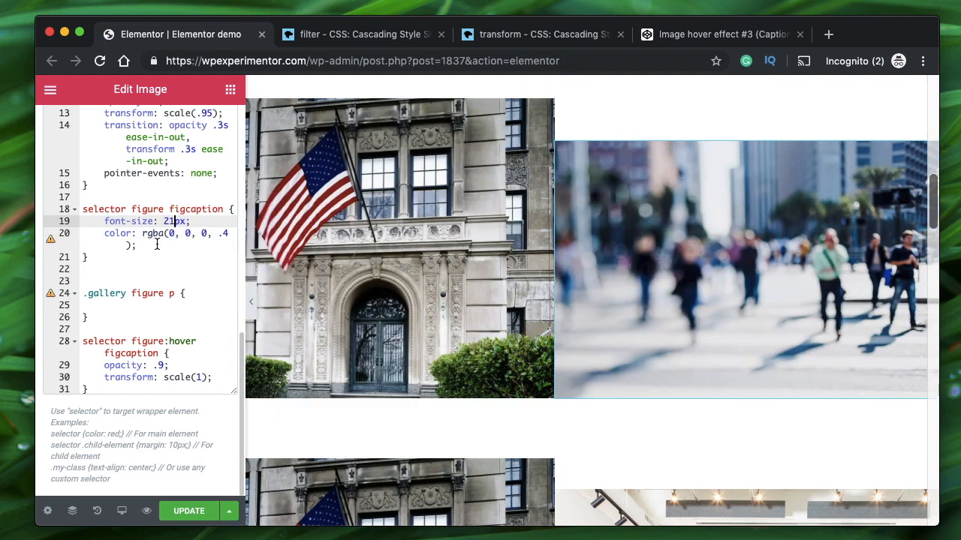
click(156, 243)
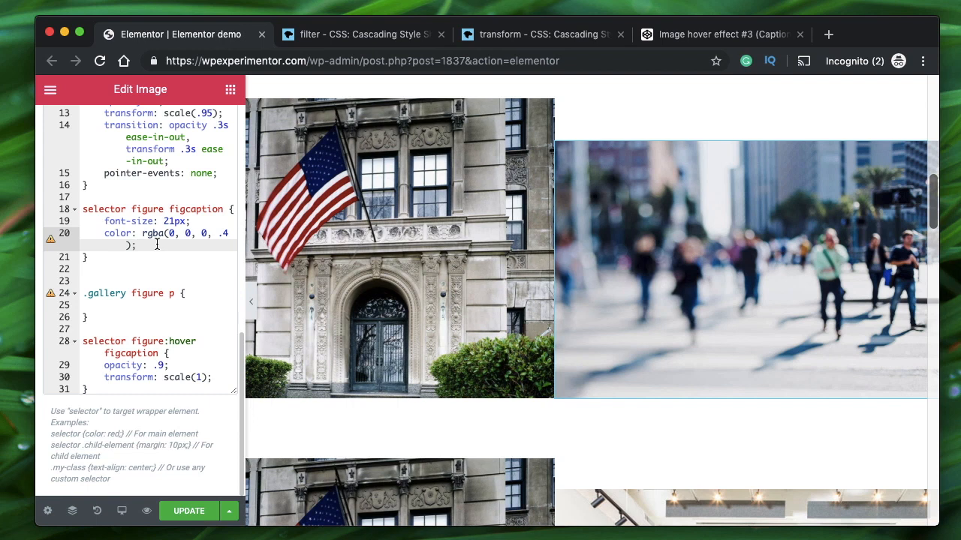
Step: Replace .gallery with selector in the emptied figure p rule
triple_click(115, 294)
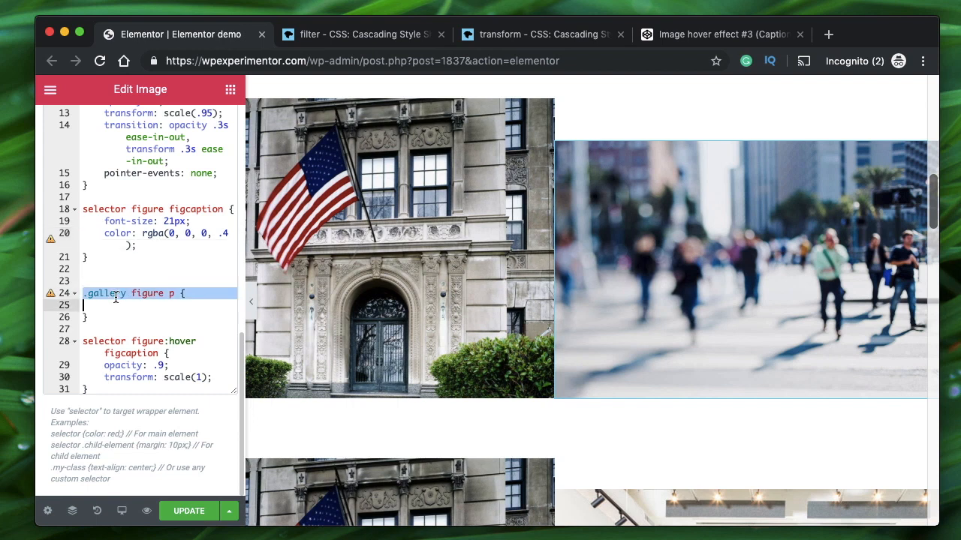
double_click(114, 295)
triple_click(114, 294)
double_click(115, 294)
key(BackSpace)
key(BackSpace)
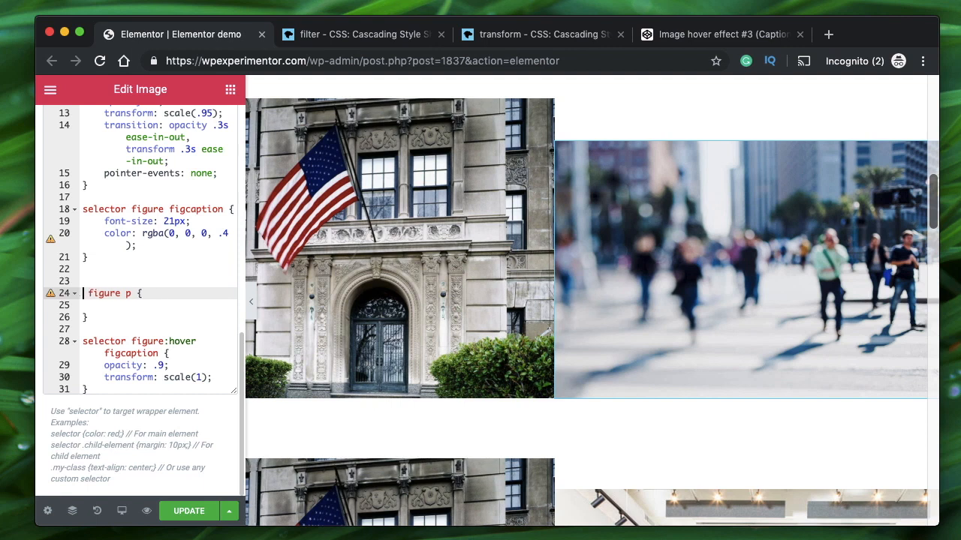
text(sel)
key(Return)
double_click(173, 295)
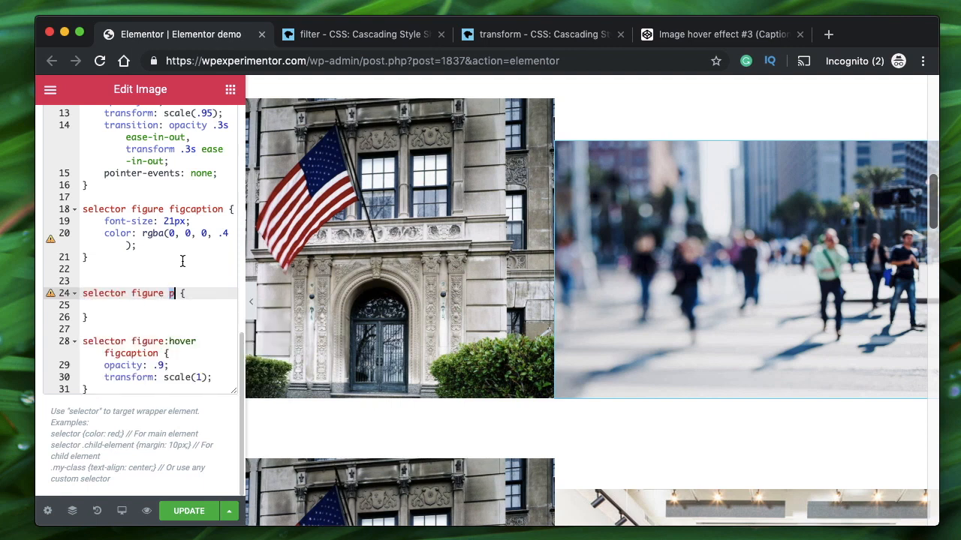
double_click(188, 210)
mouse_move(397, 306)
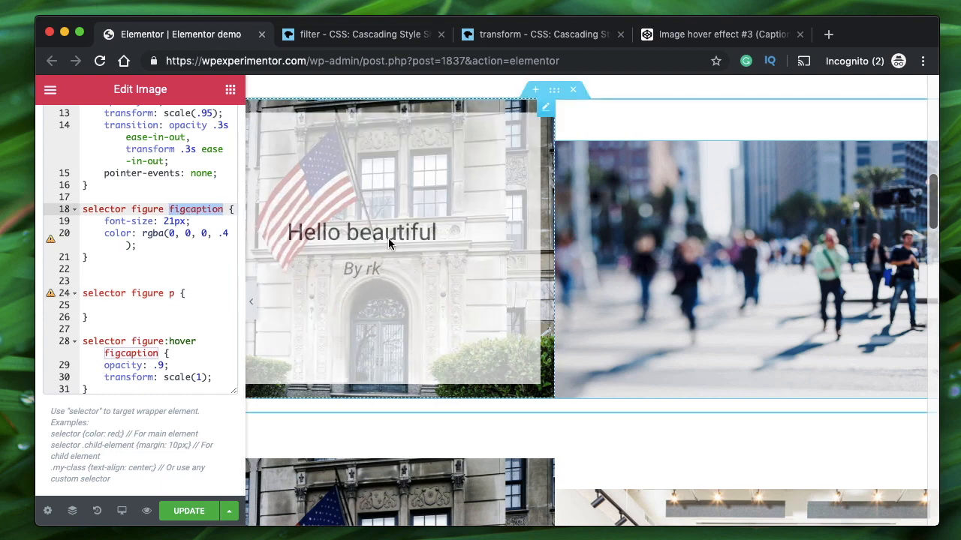
Step: Remove figcaption from the selector of the rule holding the 21px font size, leaving selector figure
click(177, 293)
click(201, 209)
double_click(201, 209)
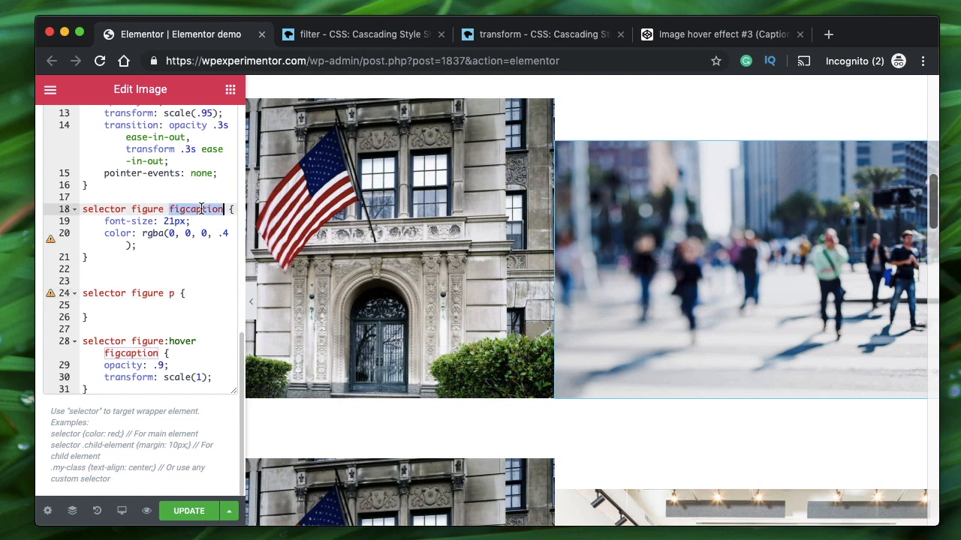
key(BackSpace)
Step: Replace p with figcaption:after in the empty rule's selector so it reads selector figure figcaption:after
click(170, 293)
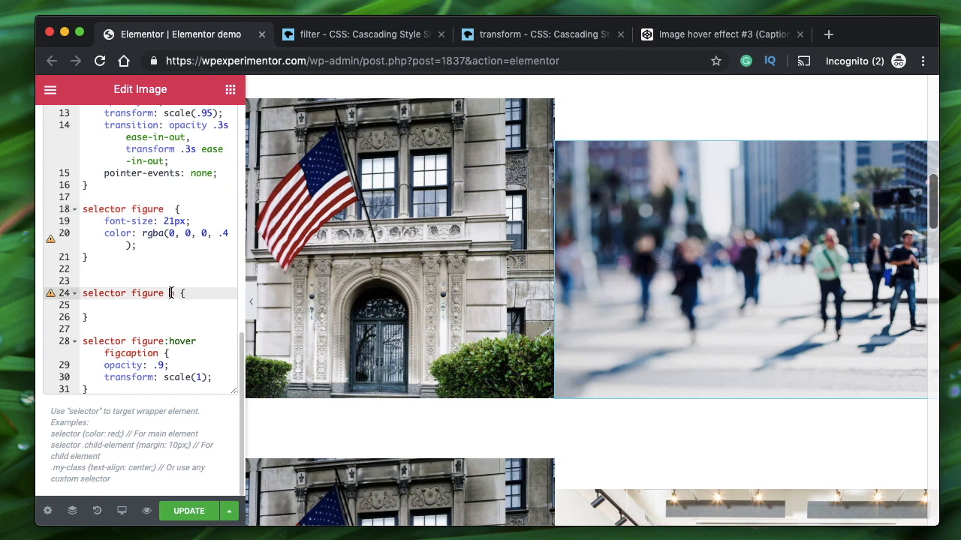
key(Down)
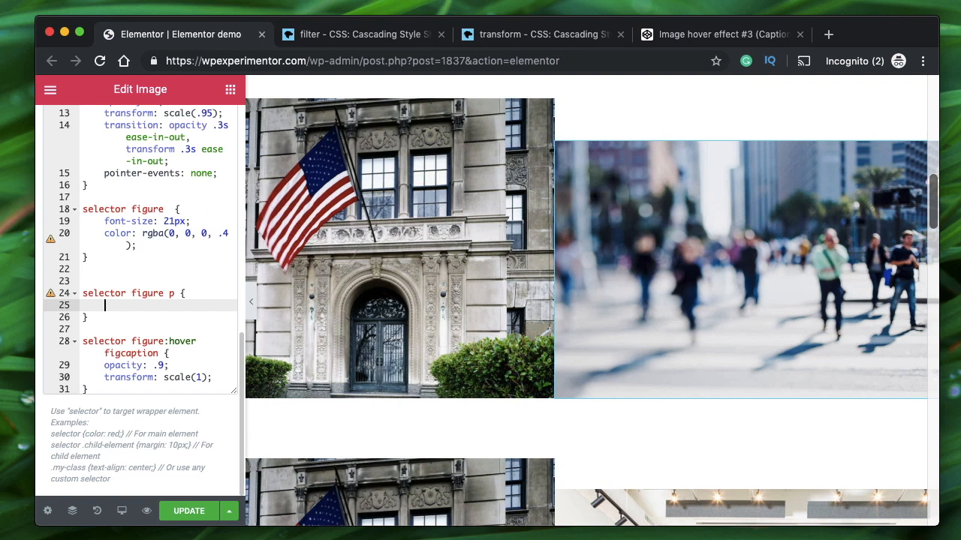
click(175, 293)
key(BackSpace)
text(figcaption)
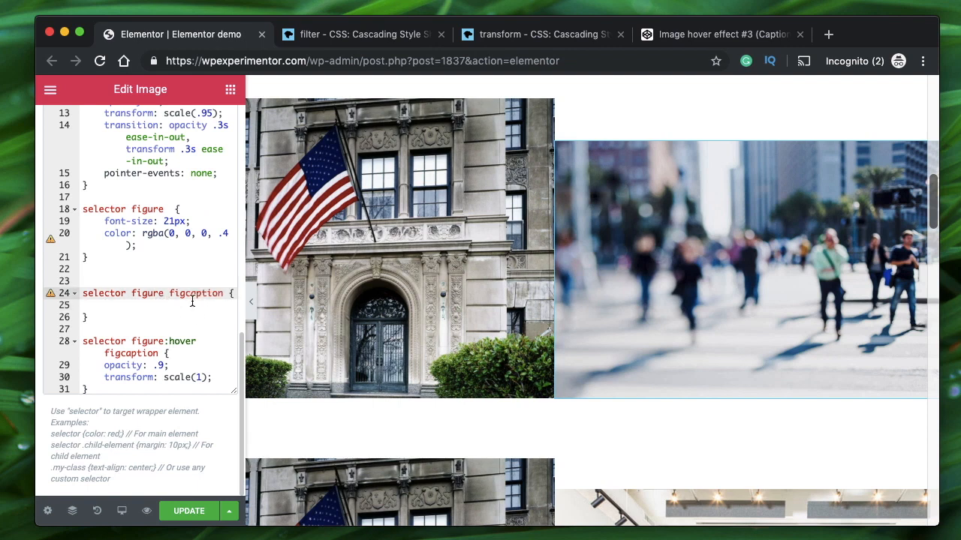
text(:af)
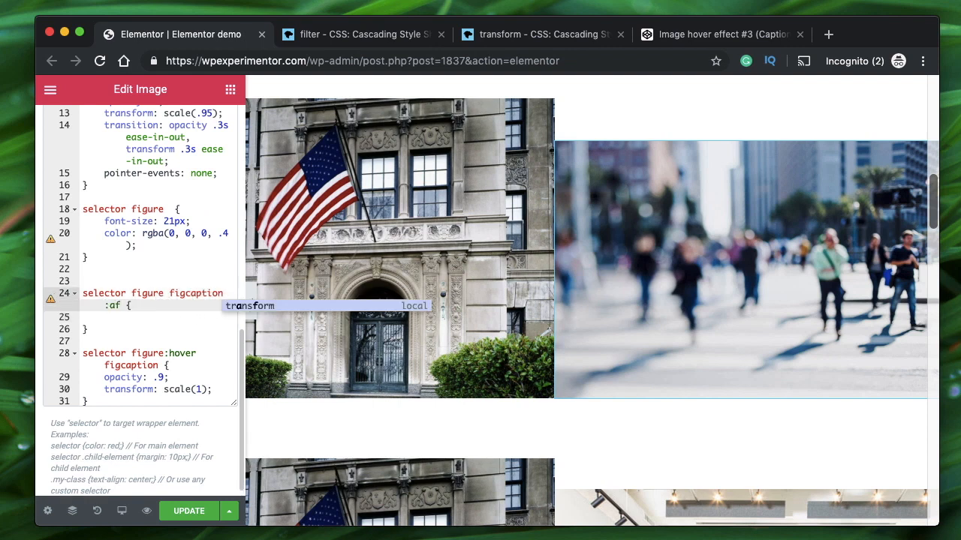
text(ter)
key(Down)
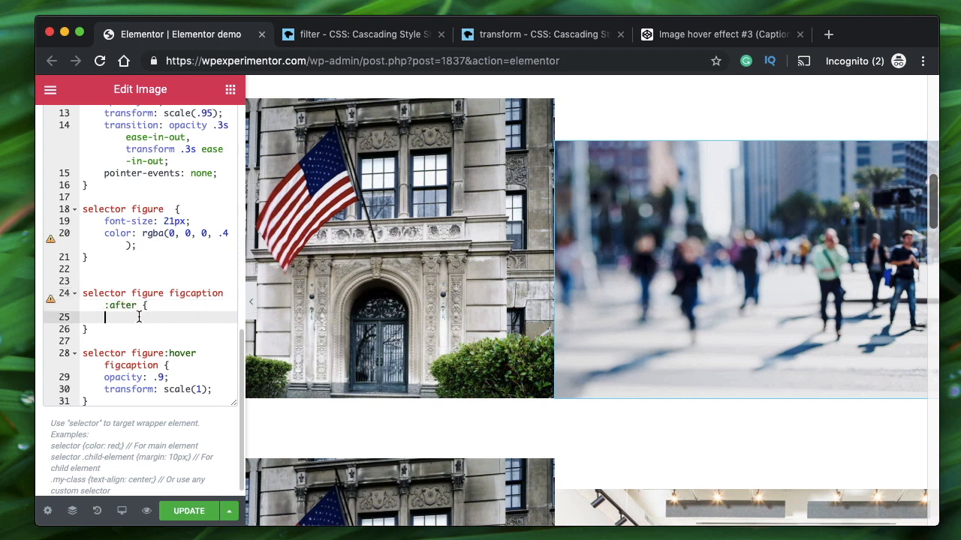
Step: Add the declaration content: "By me"; to the figcaption:after rule and start a new line below it
text(con)
key(Down)
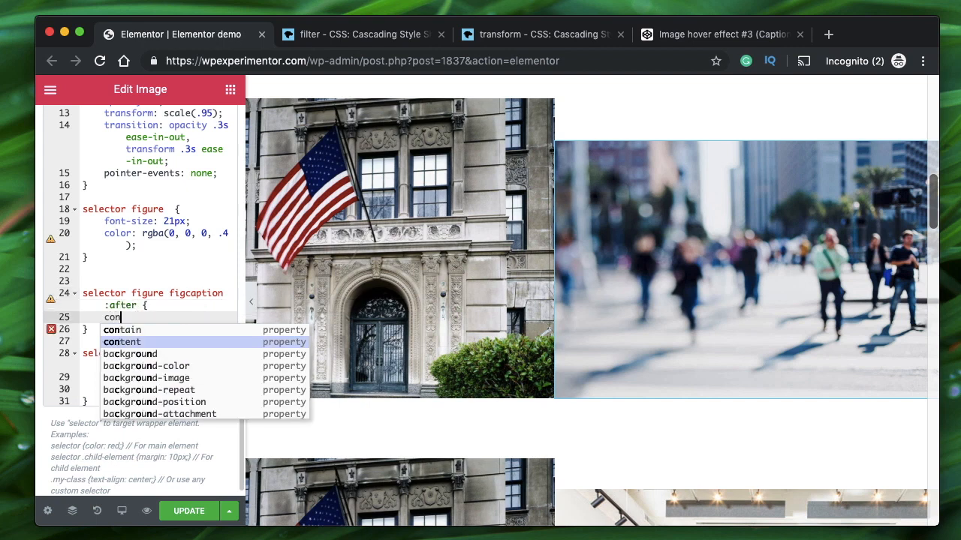
key(Return)
text("")
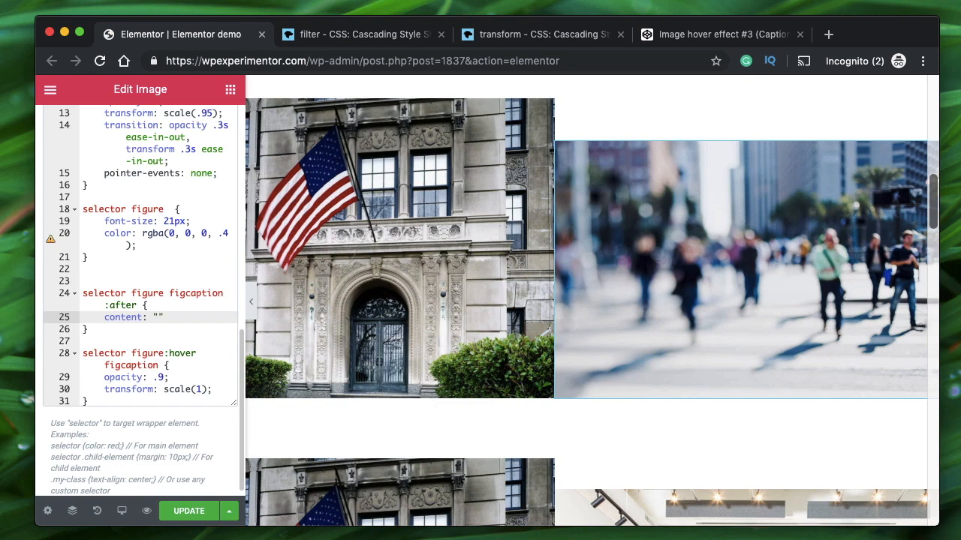
text(By me)
click(207, 318)
key(Return)
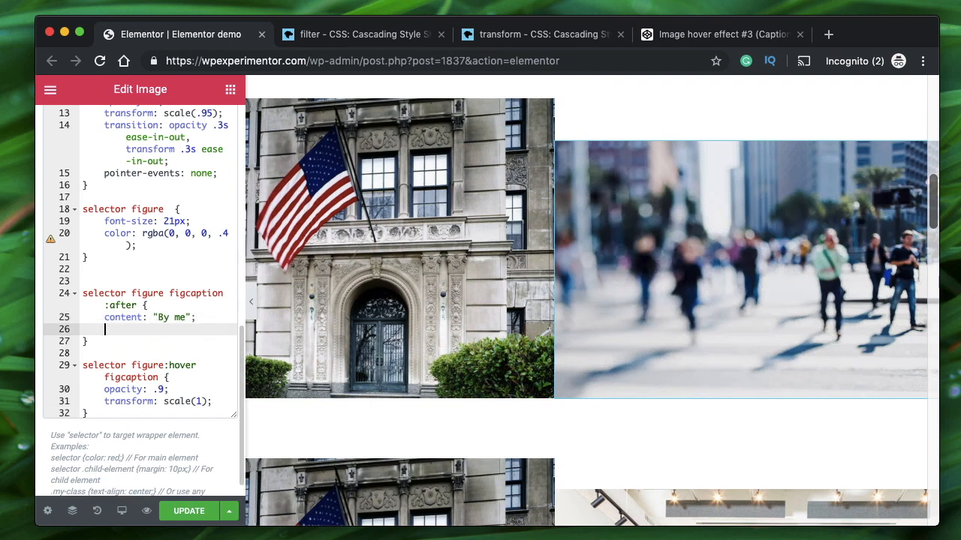
Step: Add a font-size of 12px to the figcaption:after rule and preview the image's caption
text(fon)
key(Down)
key(Down)
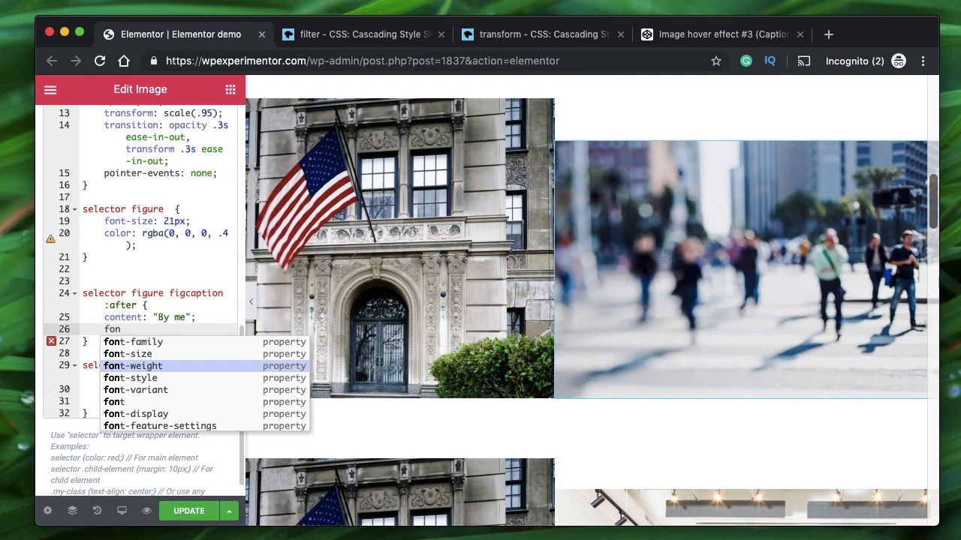
key(Up)
key(Return)
text(1)
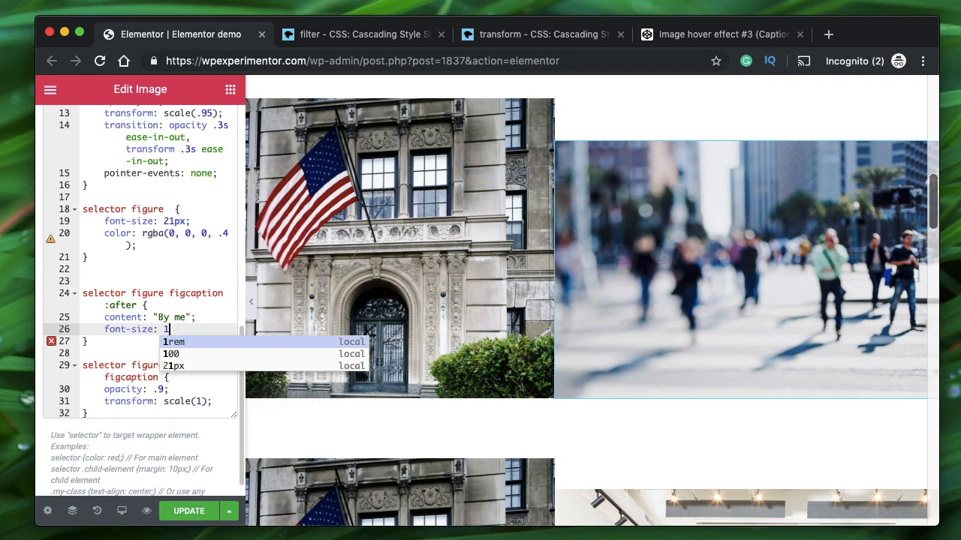
text(2px;)
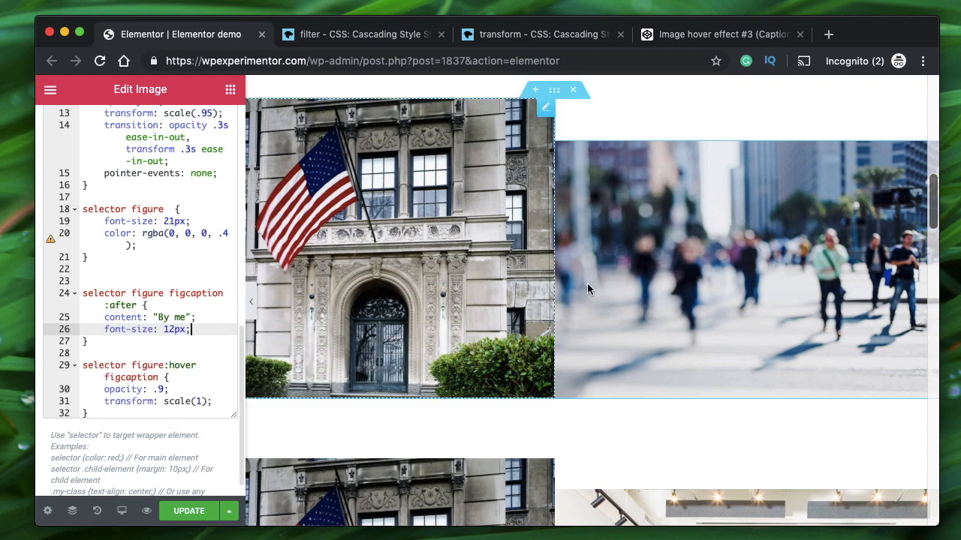
mouse_move(690, 273)
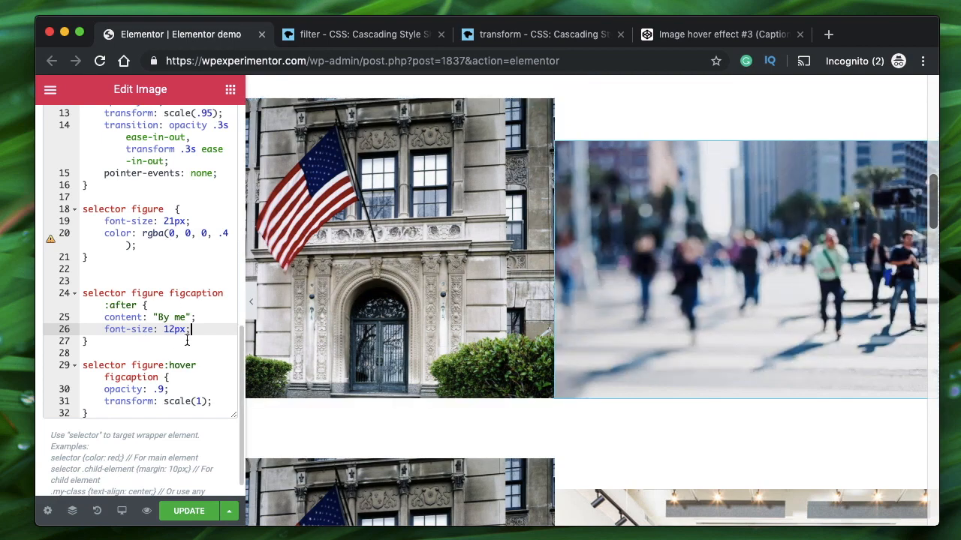
Step: Add font-style: italic to the figcaption:after rule and preview the caption on the street image
click(194, 329)
key(Return)
text(fo)
key(Down)
key(Down)
key(Down)
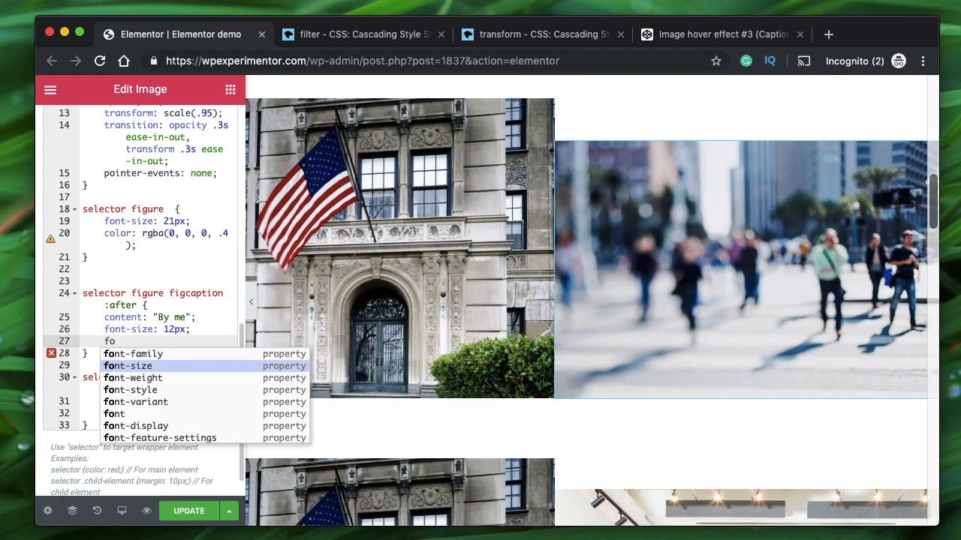
key(Return)
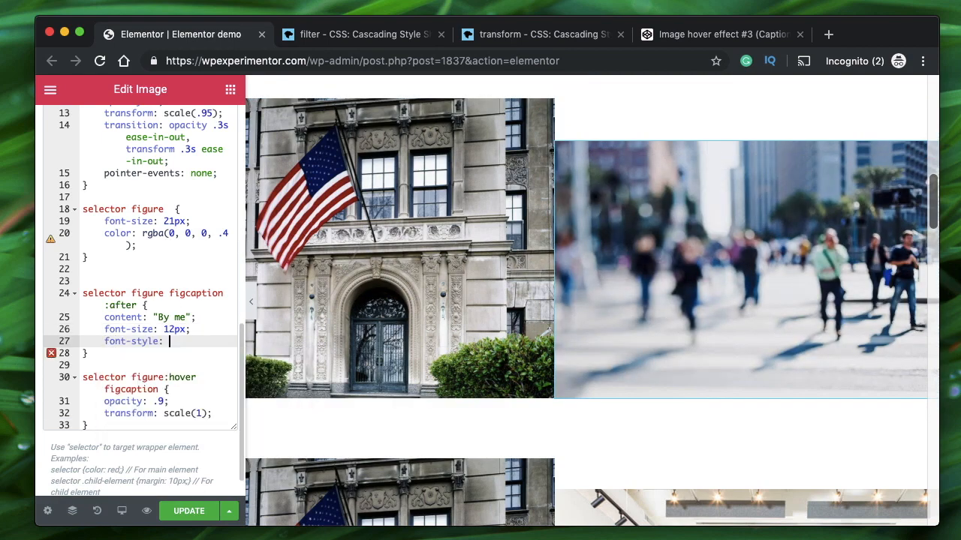
text(it)
key(Return)
mouse_move(735, 280)
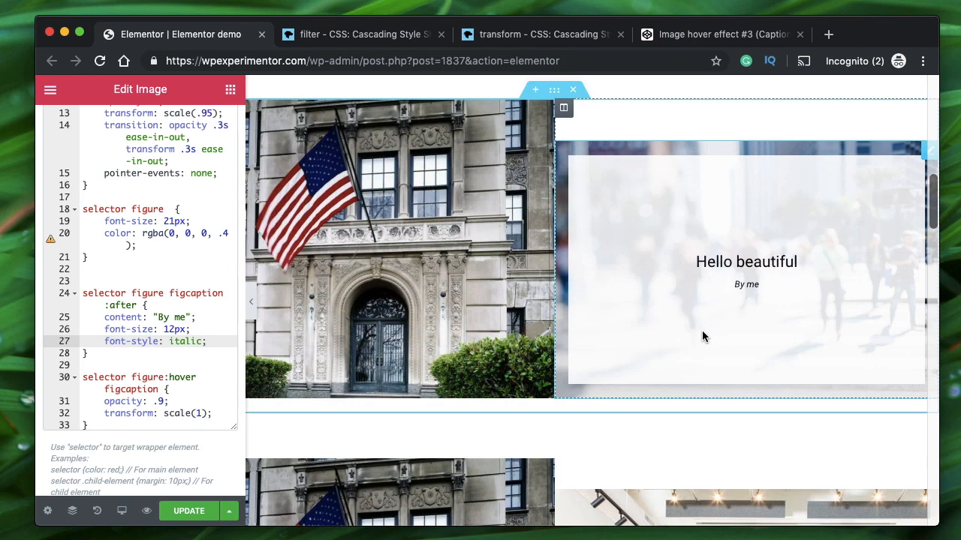
Step: Examine how the :after content and the first rule's selector figure figcaption relate to the caption overlay on the images
double_click(122, 305)
mouse_move(743, 271)
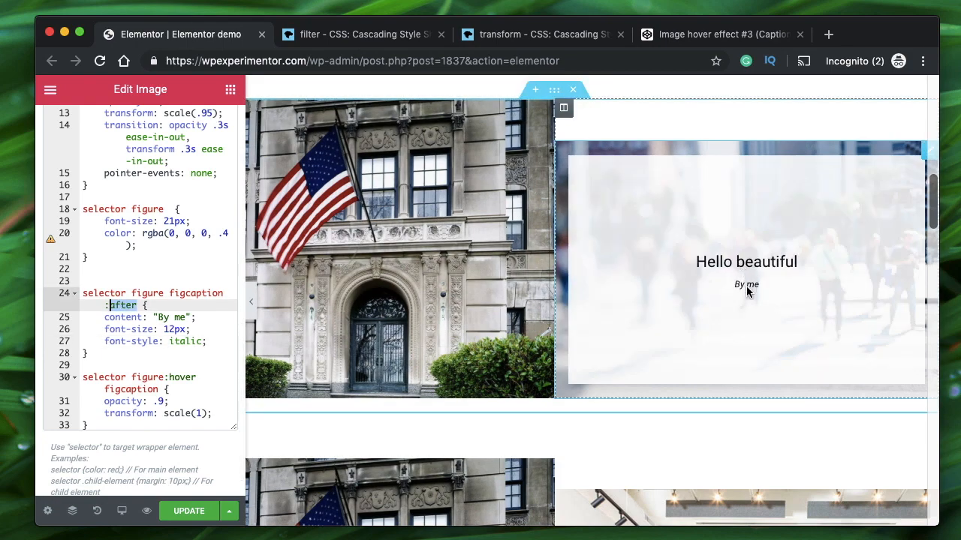
double_click(162, 317)
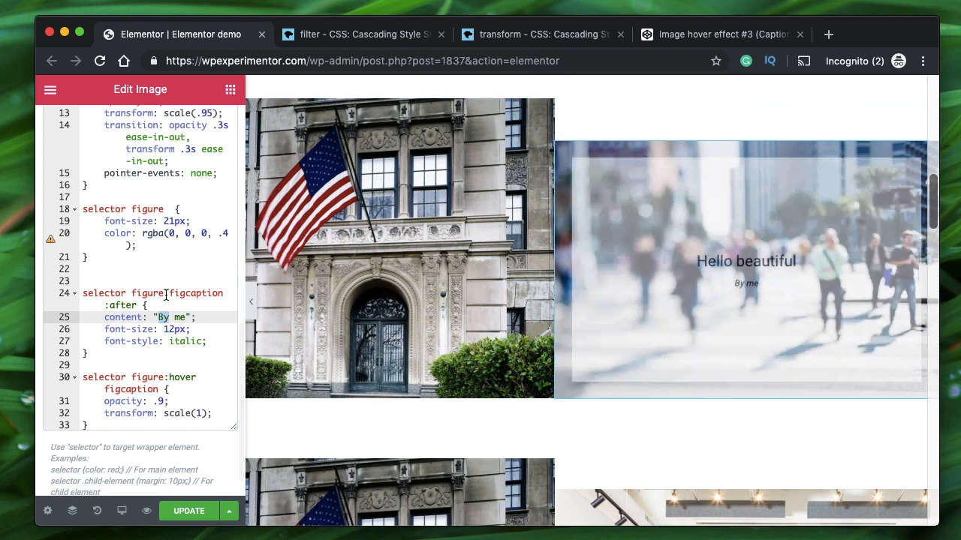
scroll(157, 276, up, 1)
scroll(158, 275, up, 10)
scroll(156, 281, down, 4)
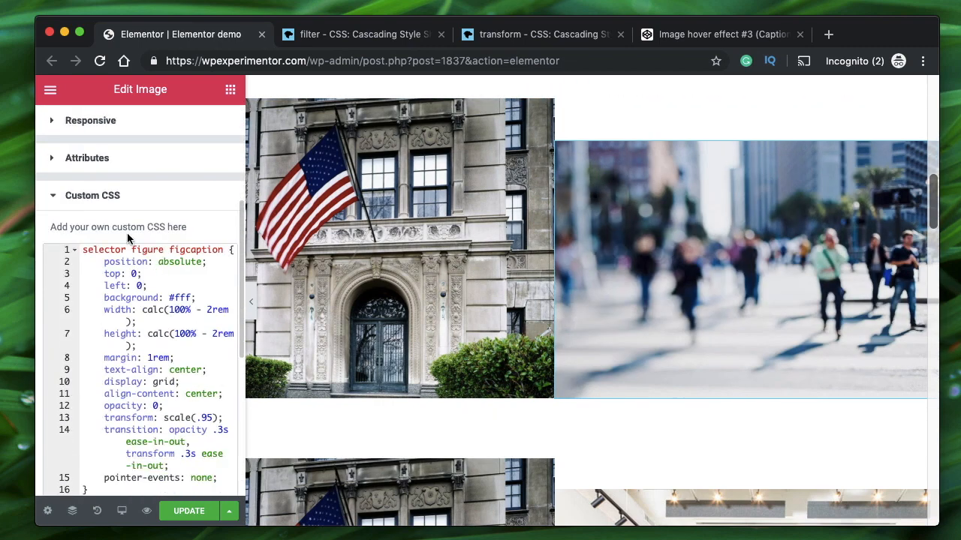
triple_click(128, 262)
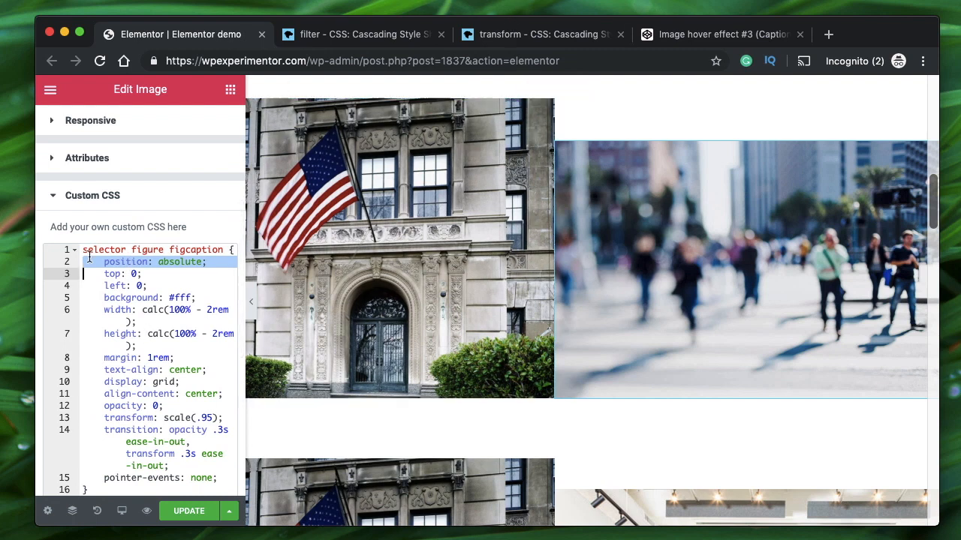
scroll(150, 338, down, 1)
double_click(112, 209)
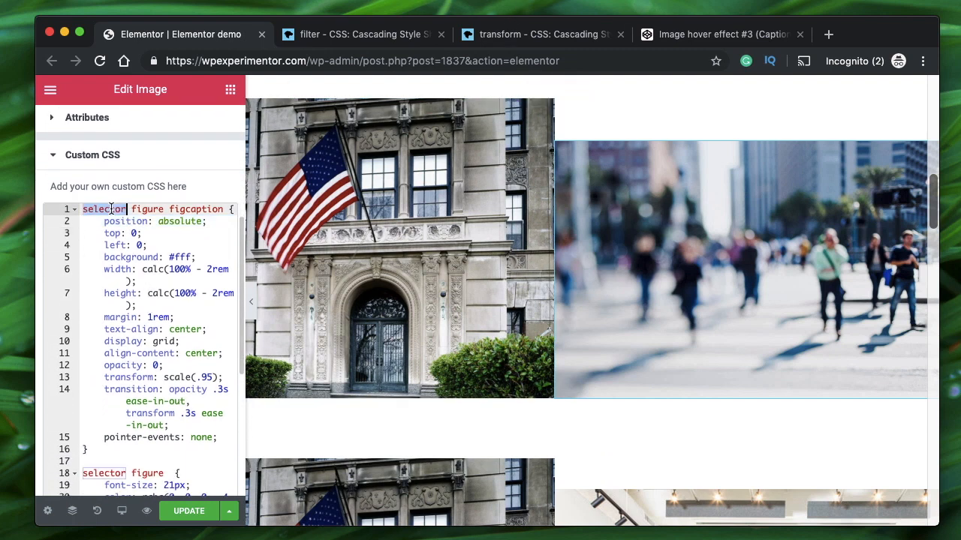
double_click(145, 212)
double_click(190, 213)
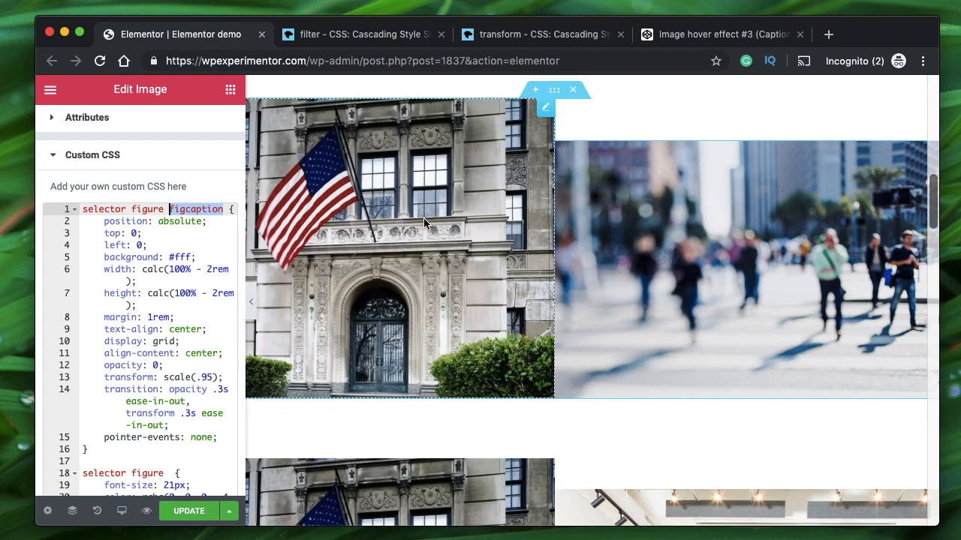
mouse_move(393, 306)
scroll(79, 343, down, 4)
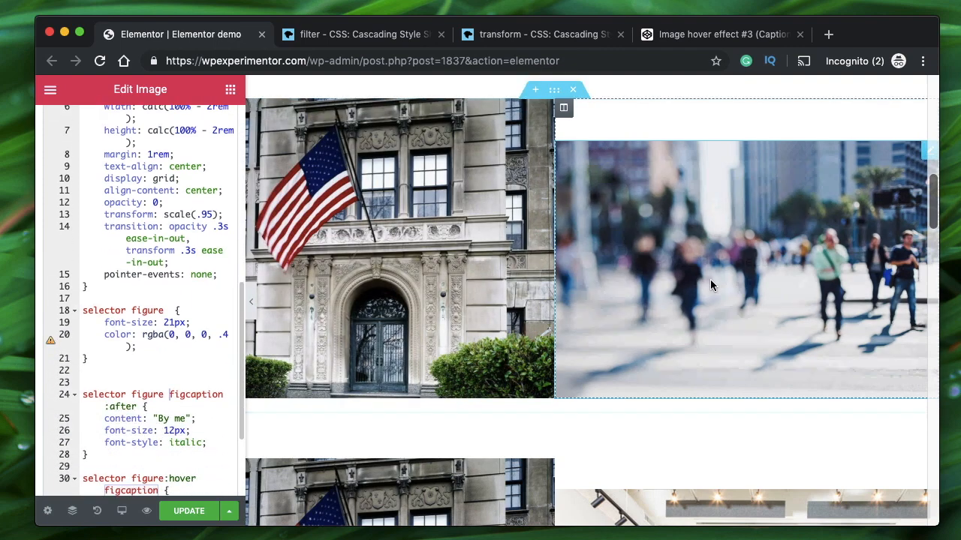
mouse_move(711, 285)
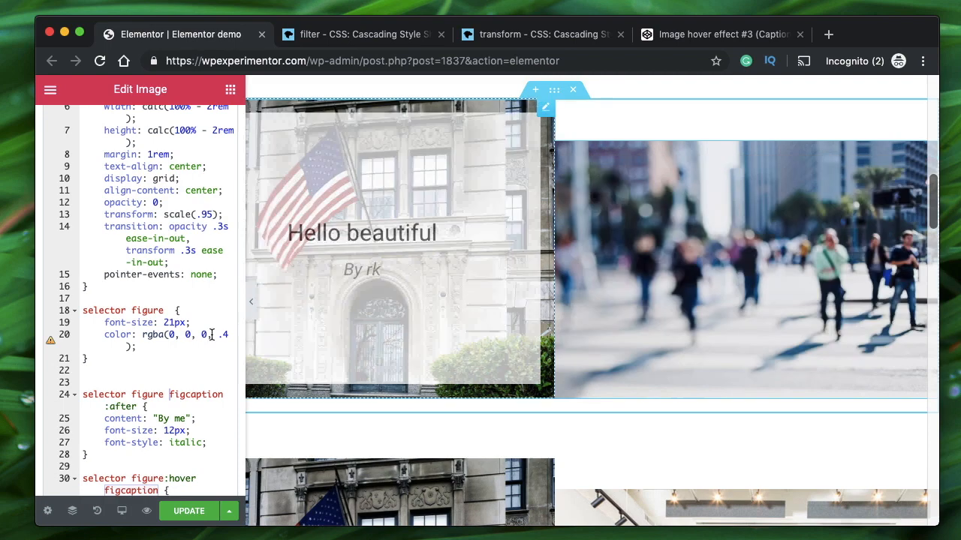
Step: Review the transform, transition and :after parts of the custom CSS against the street image's hover effect
scroll(160, 234, up, 3)
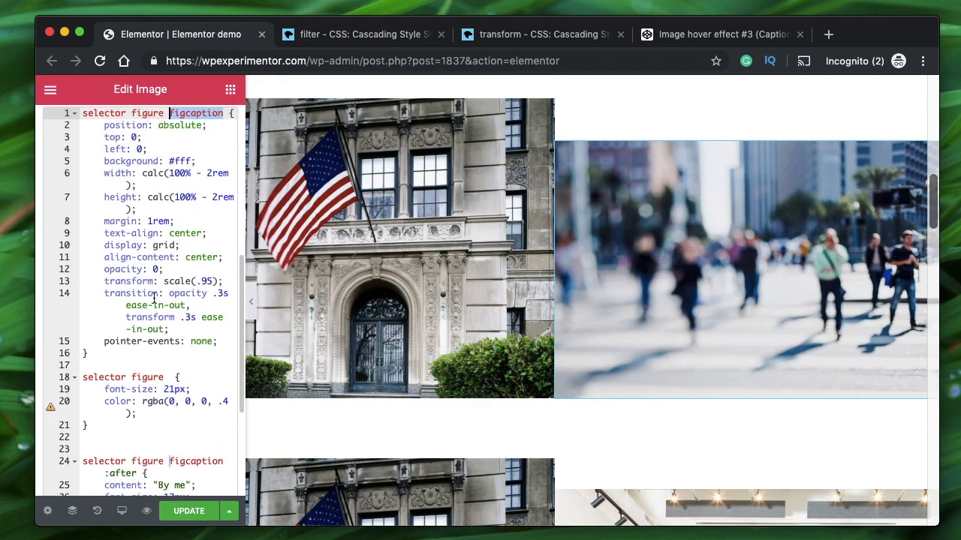
double_click(122, 281)
double_click(136, 294)
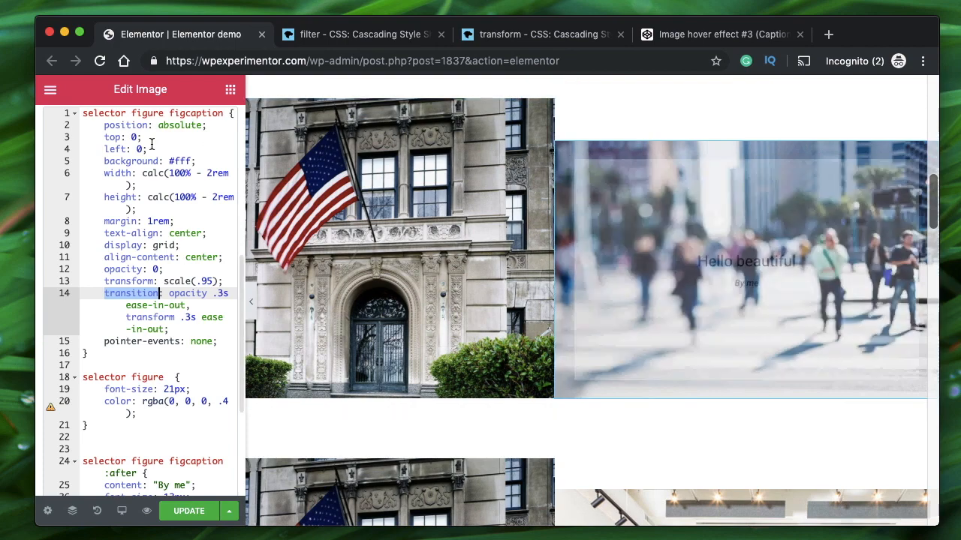
scroll(112, 143, up, 1)
double_click(113, 141)
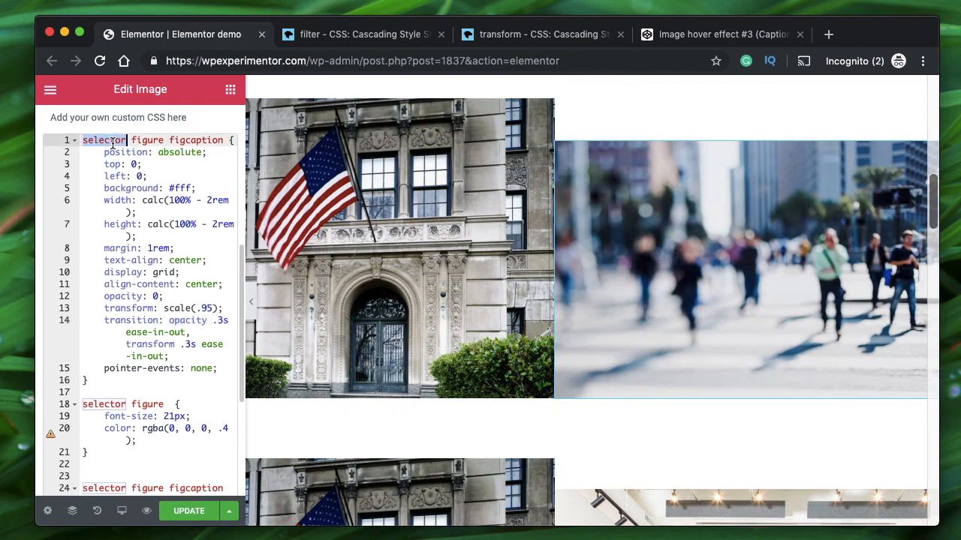
double_click(144, 140)
double_click(201, 140)
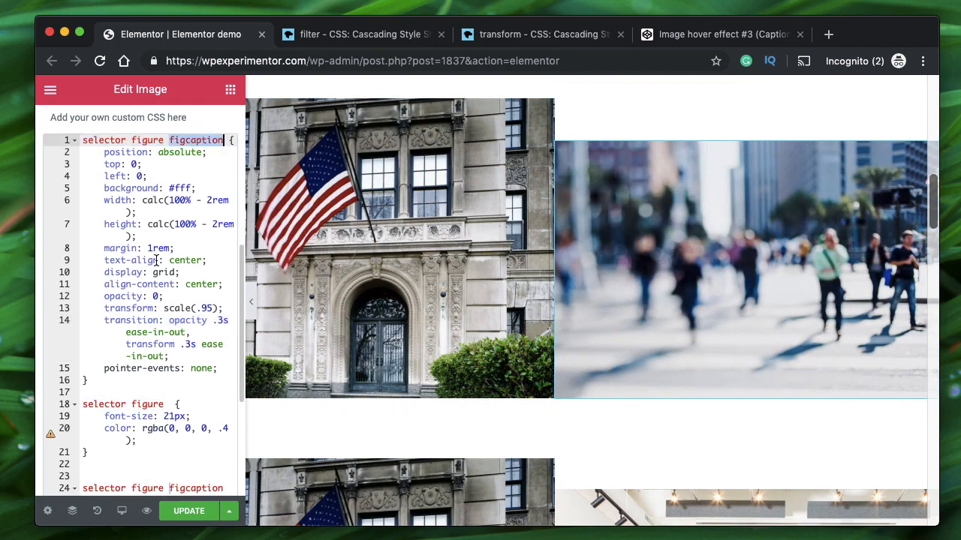
scroll(180, 285, down, 5)
double_click(194, 301)
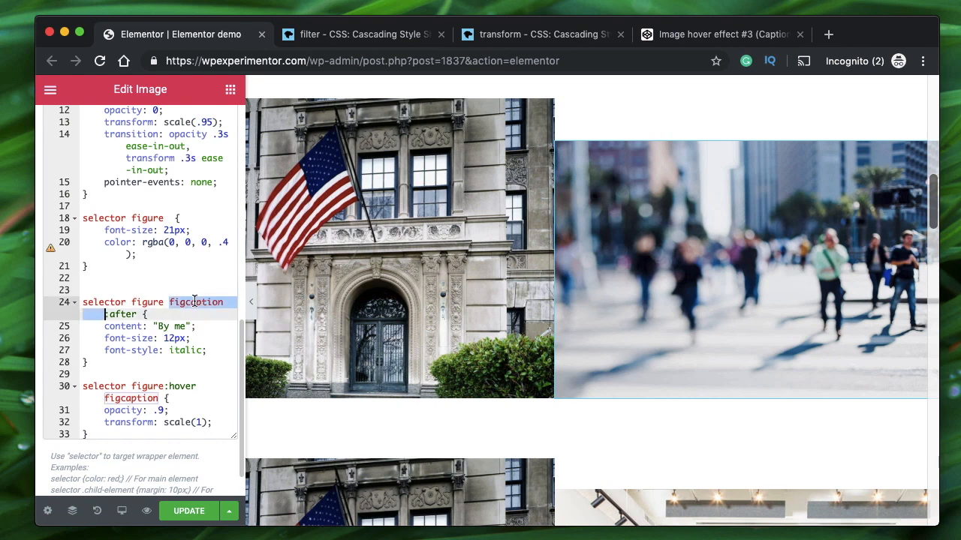
double_click(124, 315)
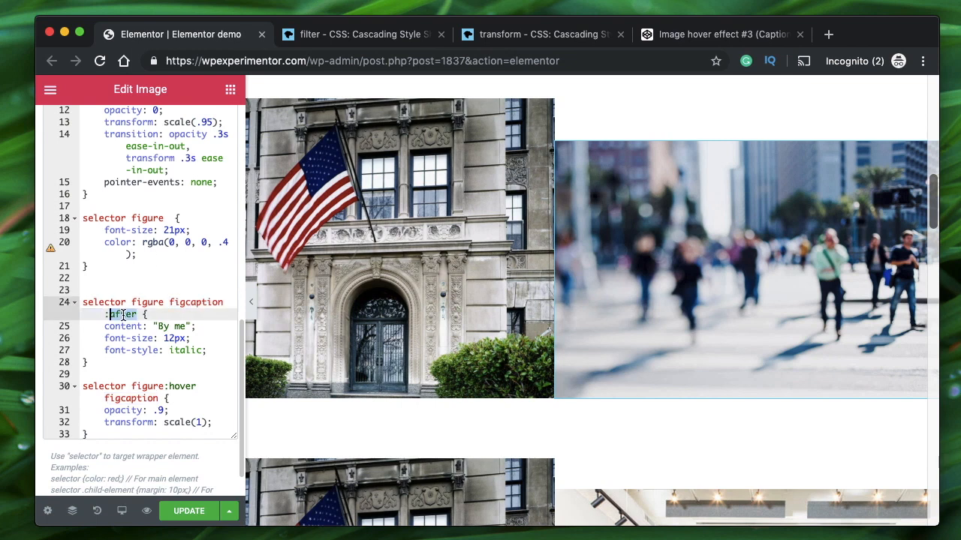
scroll(126, 388, down, 2)
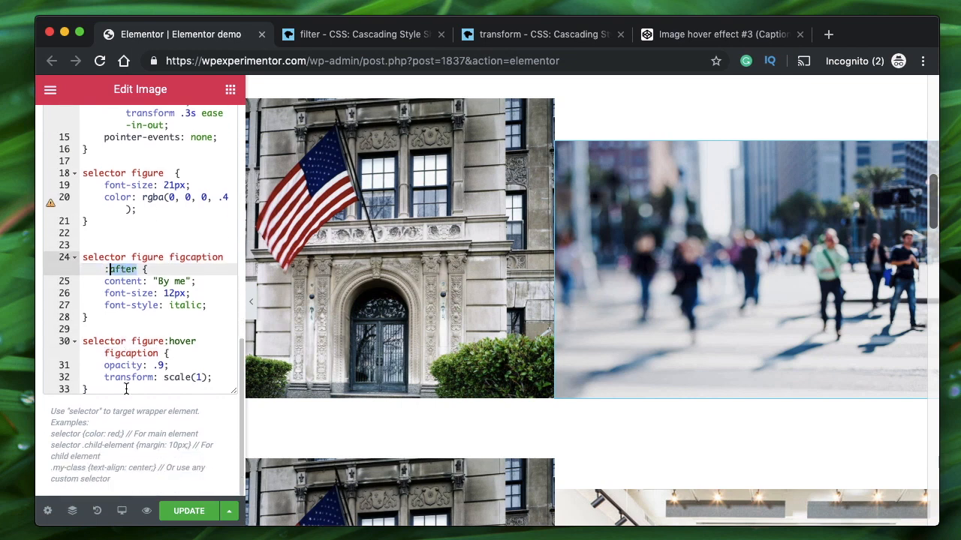
mouse_move(693, 303)
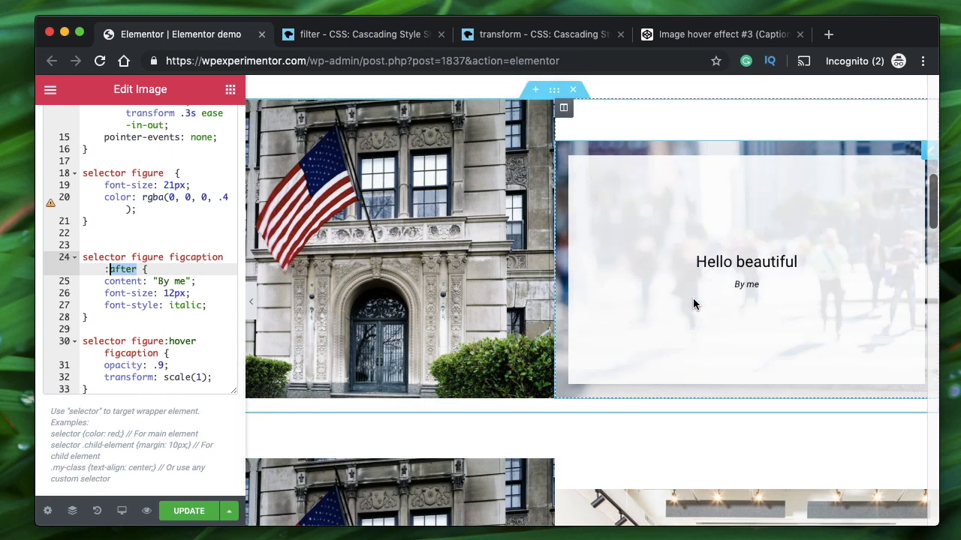
Step: Check the CodePen original, return to the Elementor page, and compare the caption hover effects on the two images
scroll(128, 197, up, 10)
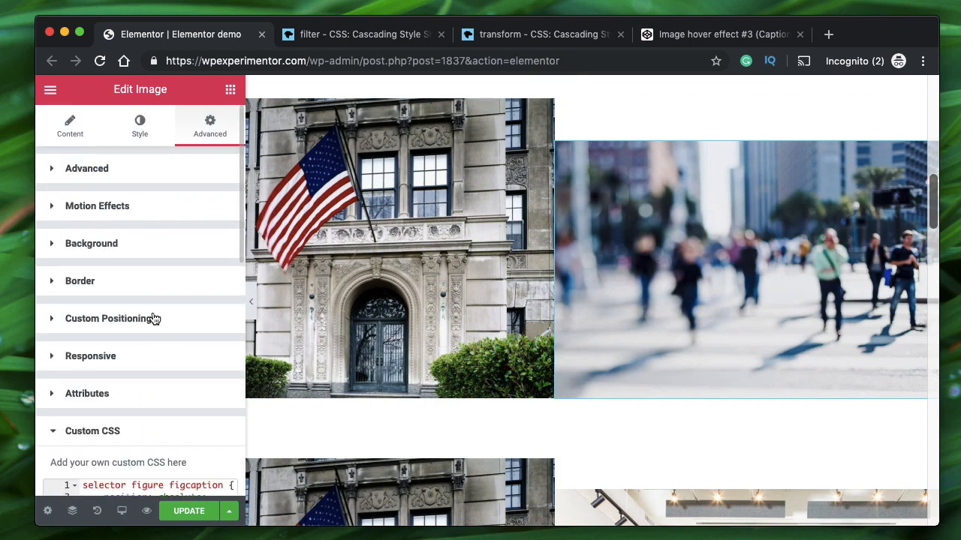
scroll(142, 301, down, 5)
click(690, 36)
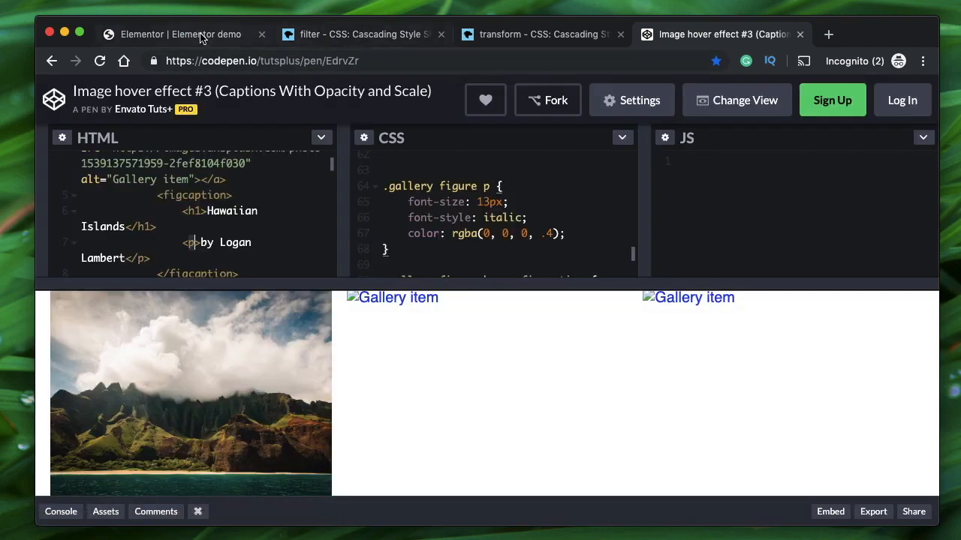
click(201, 38)
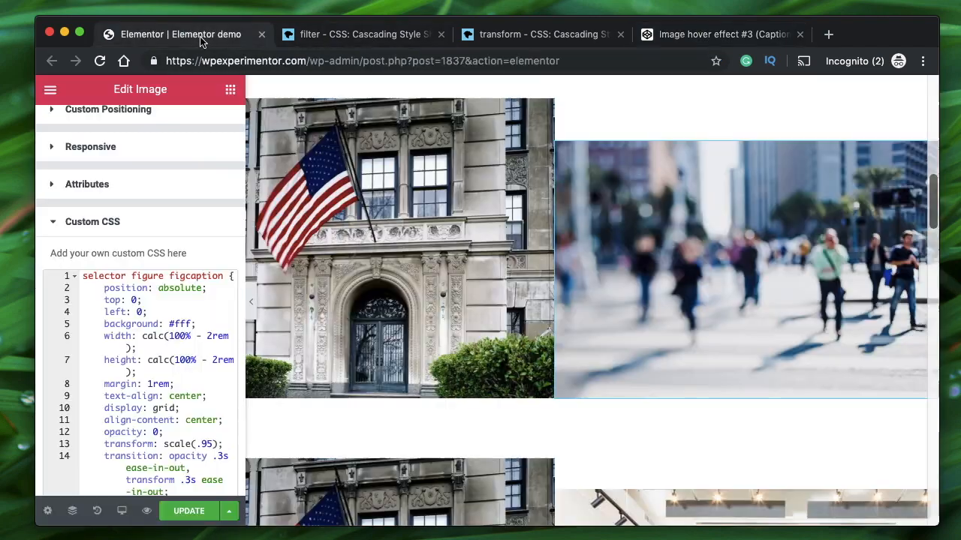
scroll(123, 219, up, 5)
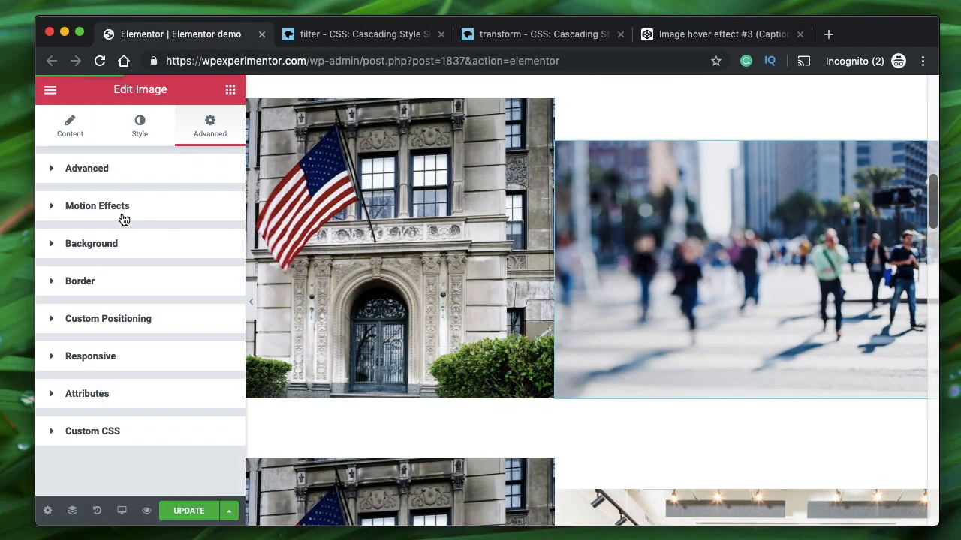
mouse_move(469, 312)
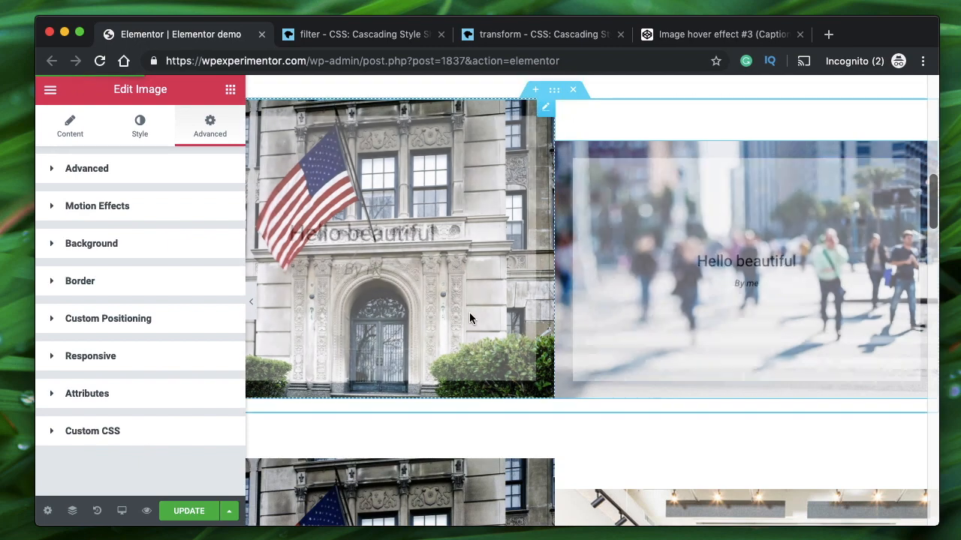